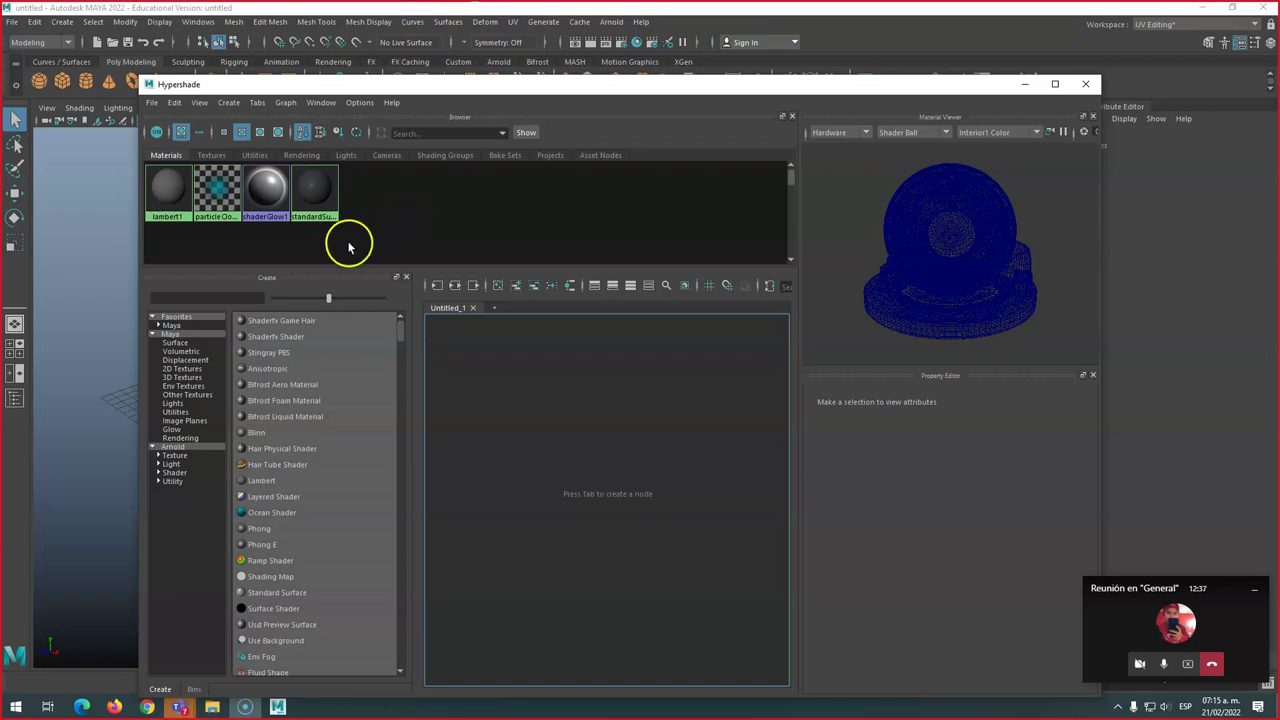
Inspect the default materials lambert1, particleCloud1, shaderGlow1 and standardSurface1 in the Hypershade, and close the window
{"action": "left_click", "coordinate": [168, 199]}
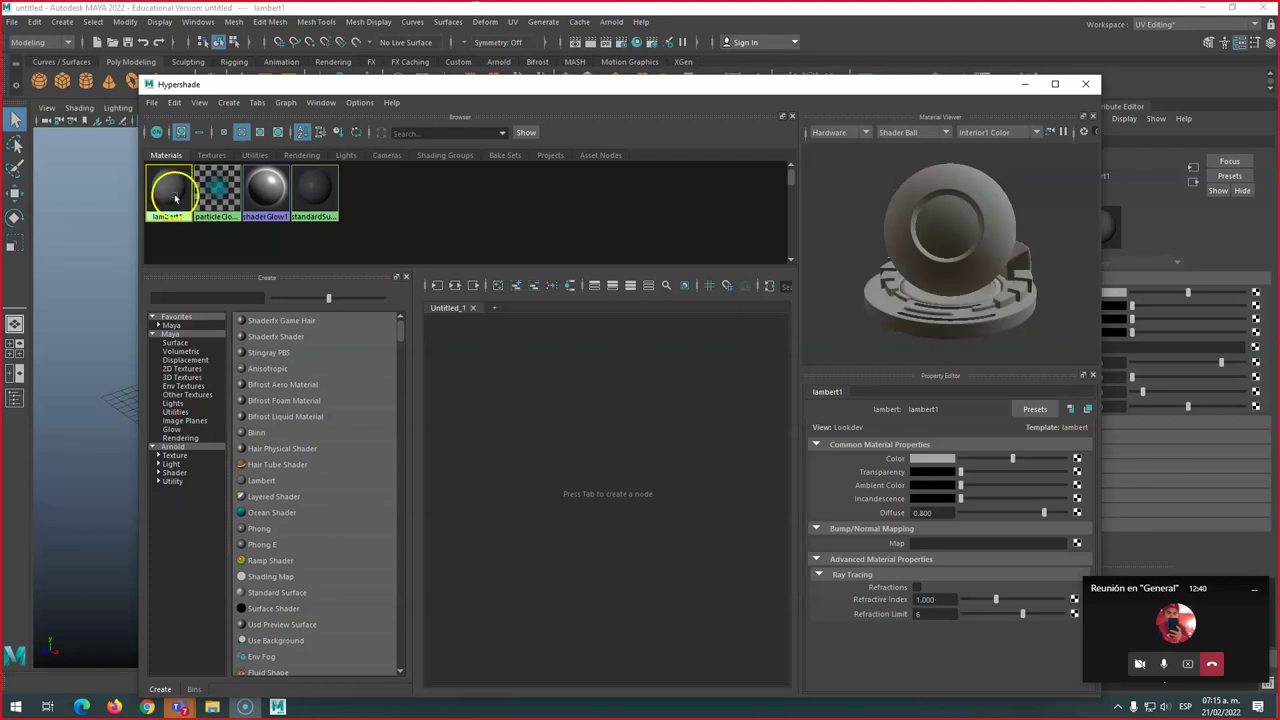
{"action": "left_click", "coordinate": [222, 202]}
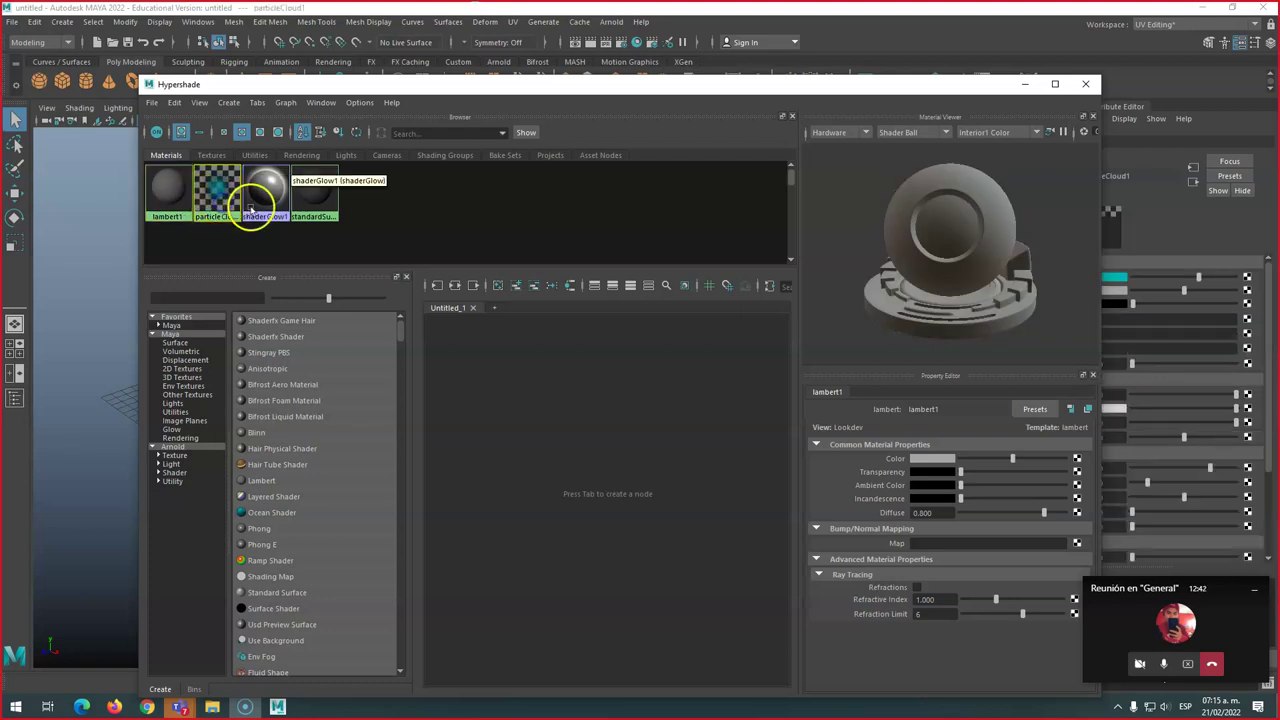
{"action": "left_click", "coordinate": [264, 207]}
{"action": "left_click", "coordinate": [314, 195]}
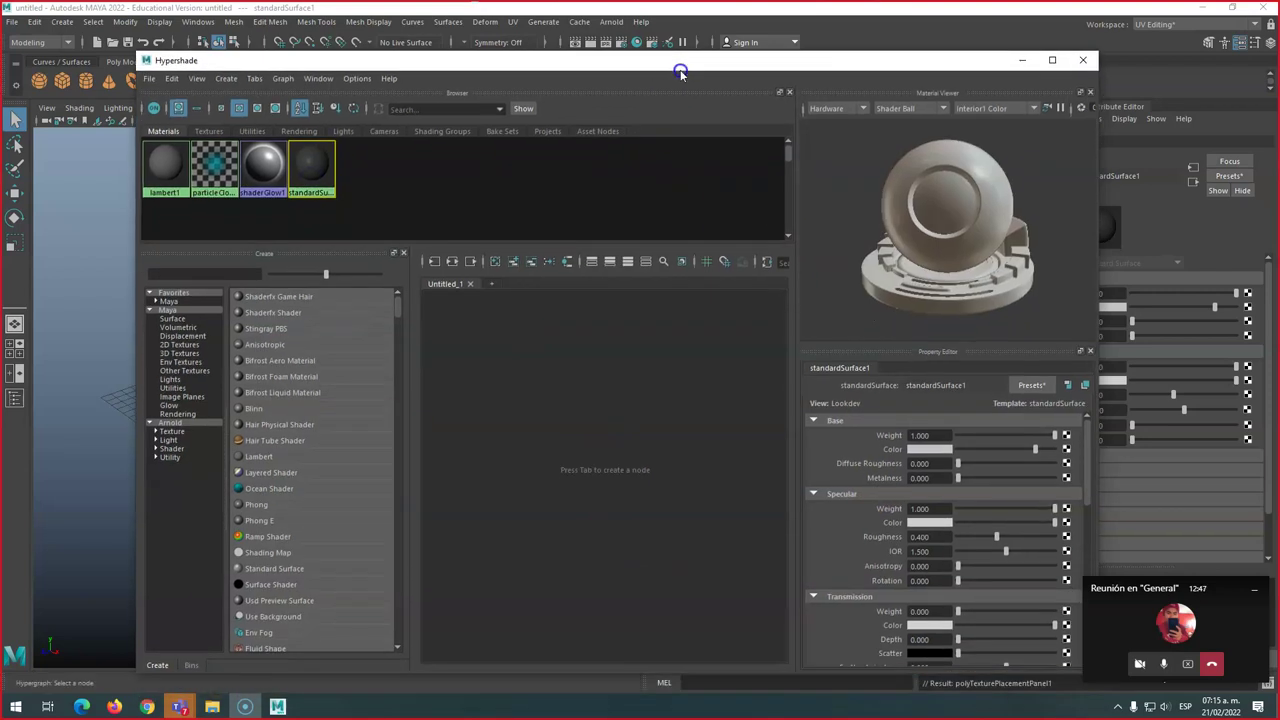
{"action": "left_click_drag", "start_coordinate": [680, 86], "coordinate": [673, 46]}
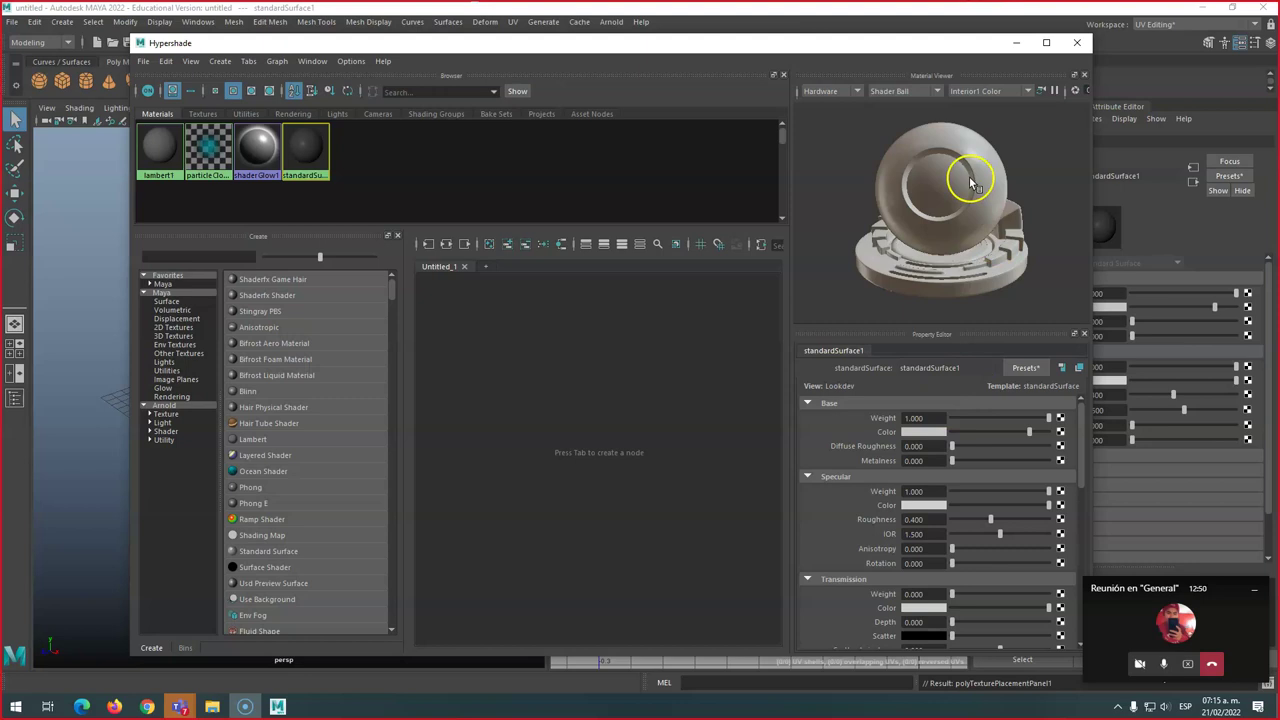
{"action": "left_click_drag", "start_coordinate": [908, 43], "coordinate": [932, 114]}
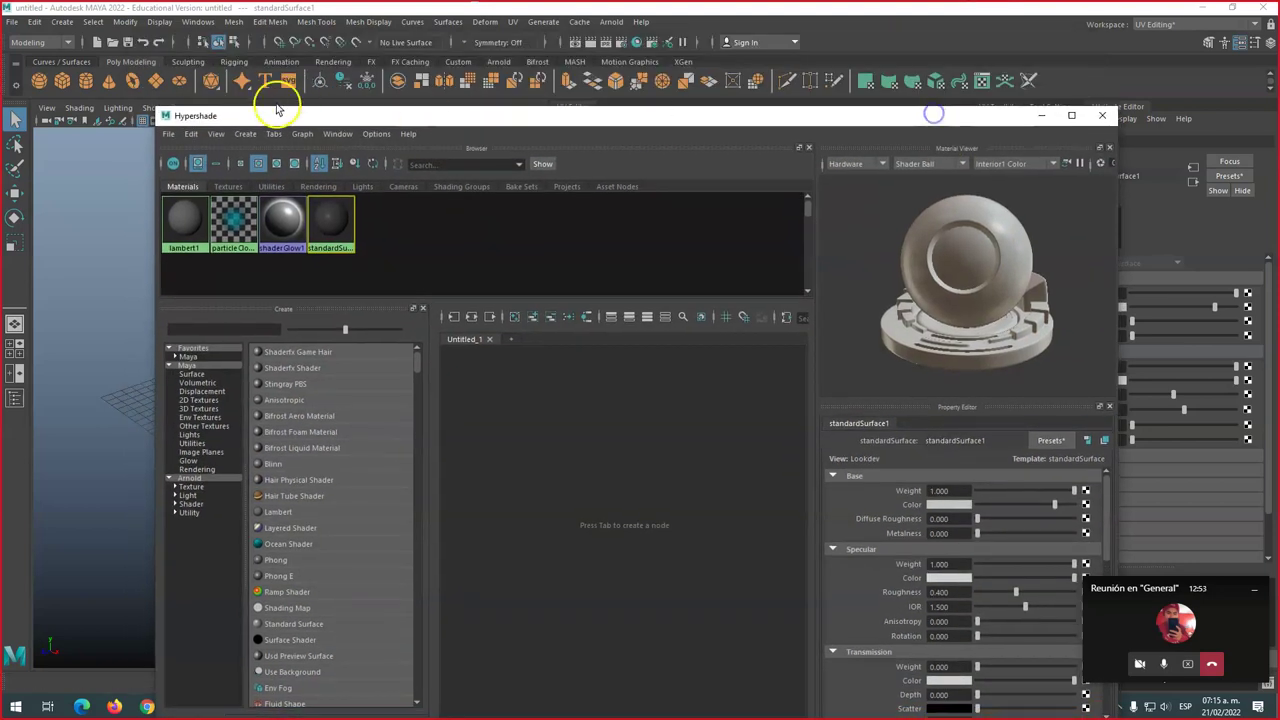
{"action": "left_click", "coordinate": [1103, 119]}
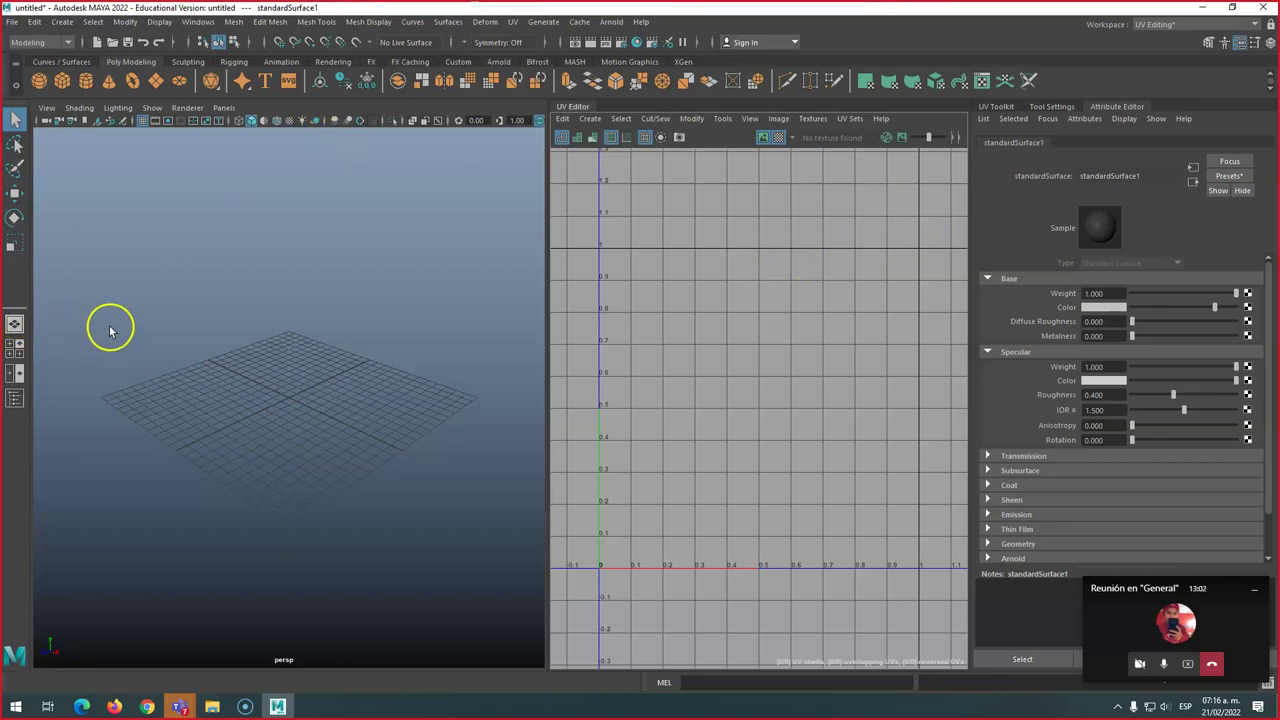
Try the four-view layout, show the Outliner, and switch to the side-by-side front and perspective layout
{"action": "left_click", "coordinate": [15, 325]}
{"action": "left_click", "coordinate": [15, 345]}
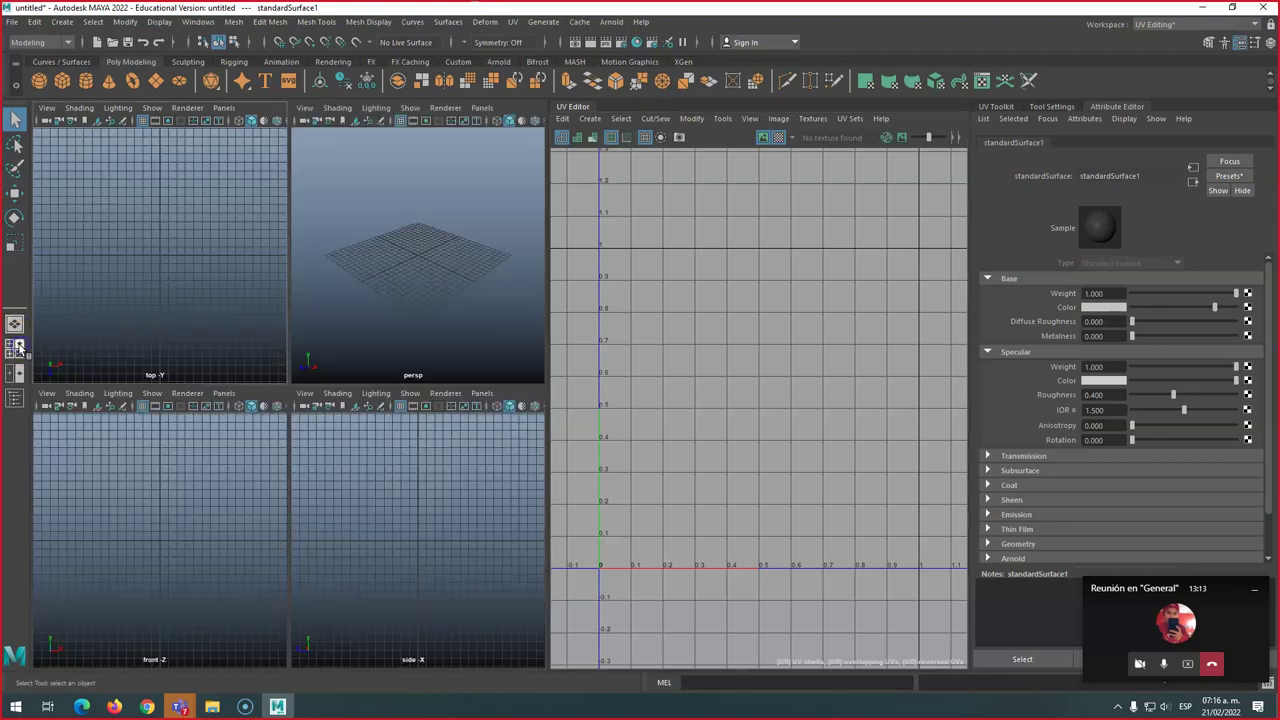
{"action": "left_click", "coordinate": [15, 396]}
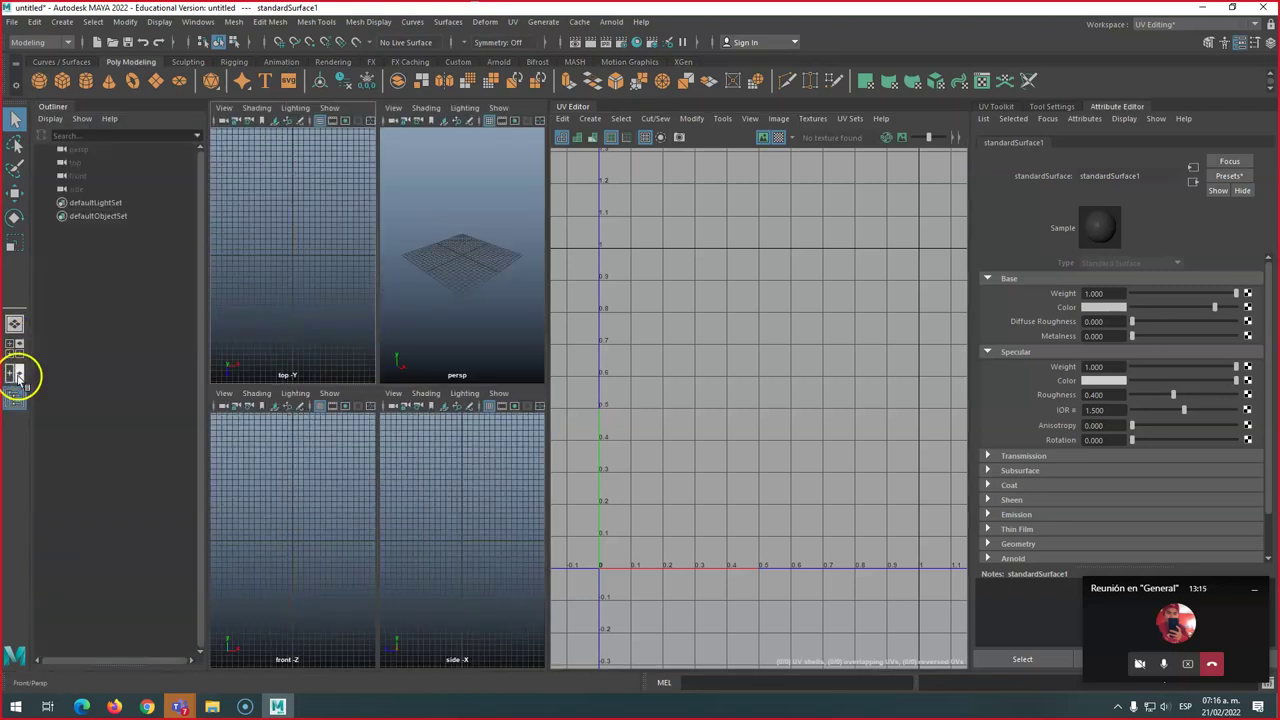
{"action": "left_click", "coordinate": [16, 343]}
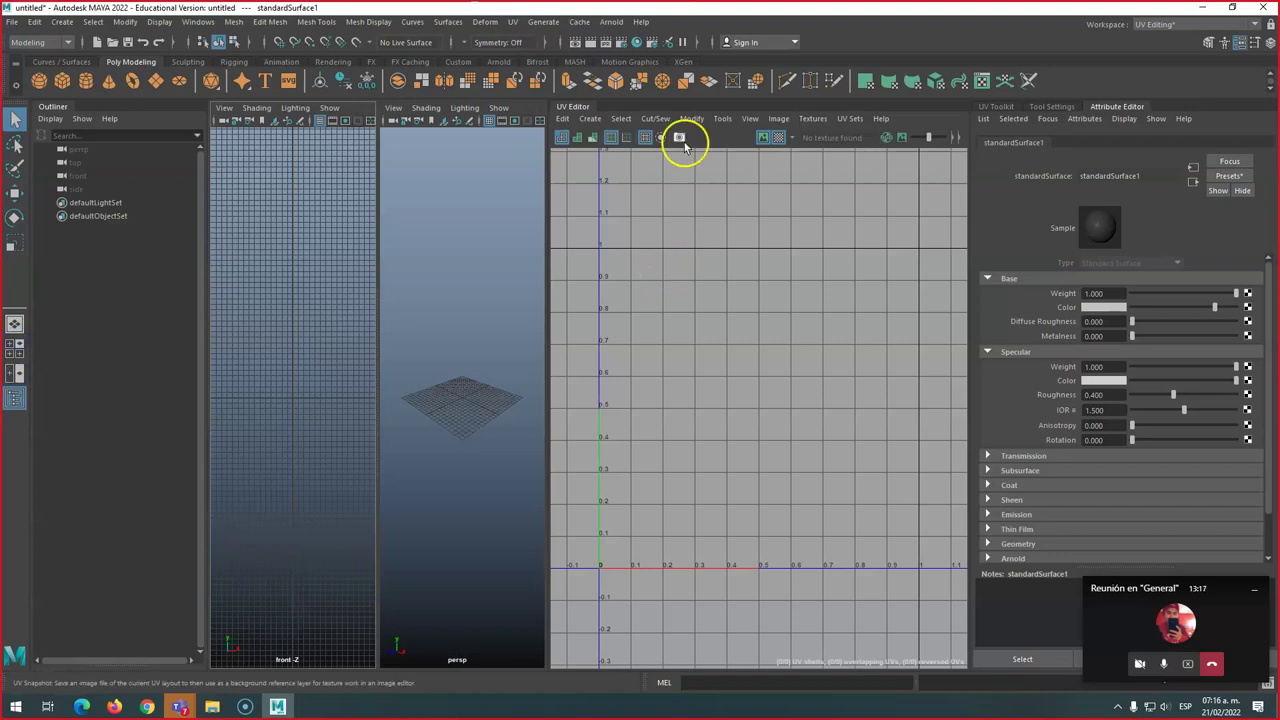
Detach the UV Editor and the Outliner from the workspace and close both
{"action": "left_click_drag", "start_coordinate": [578, 108], "coordinate": [480, 180]}
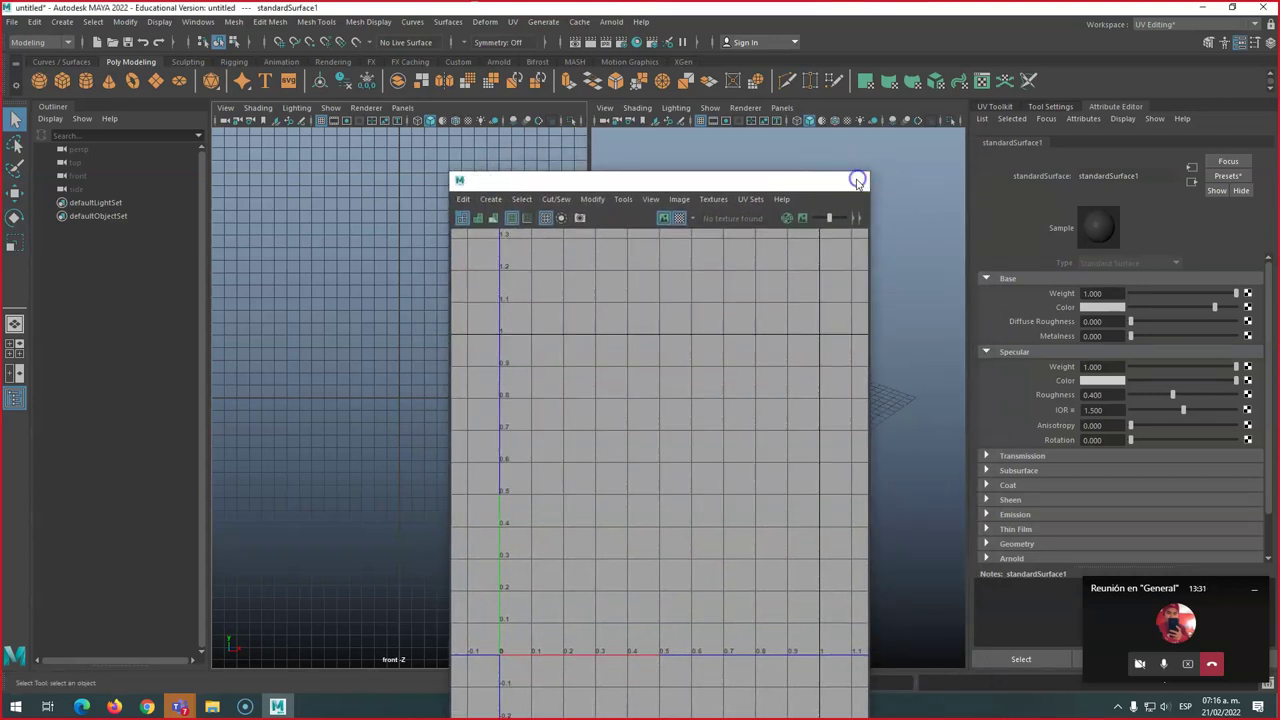
{"action": "left_click", "coordinate": [857, 181]}
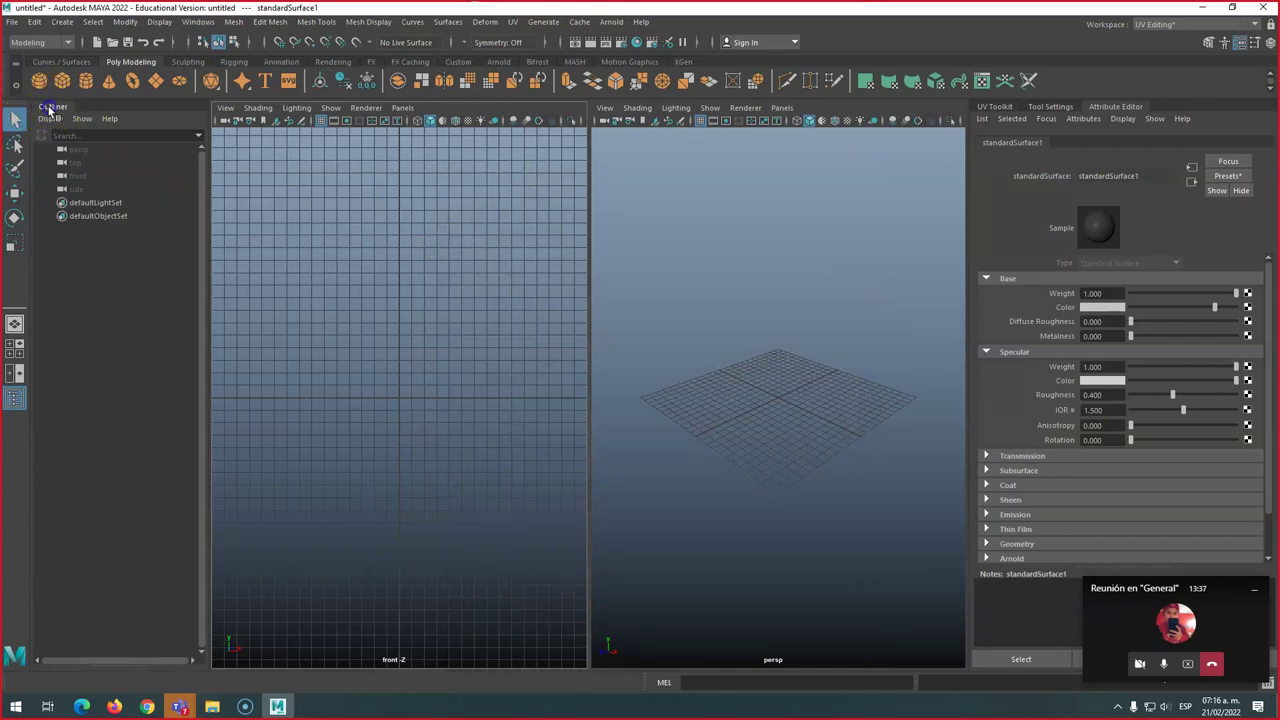
{"action": "left_click_drag", "start_coordinate": [66, 116], "coordinate": [174, 218]}
{"action": "left_click", "coordinate": [316, 200]}
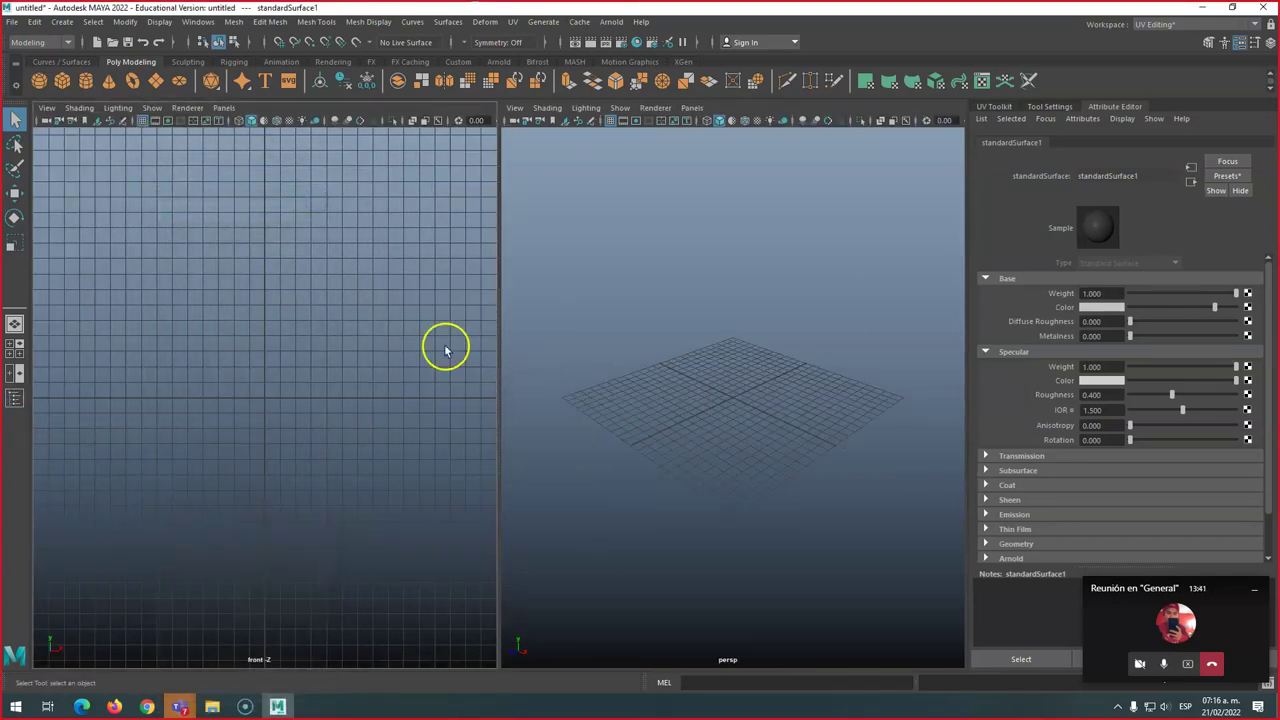
Show the four-view layout and create a polygon cube at the origin
{"action": "left_click", "coordinate": [13, 325]}
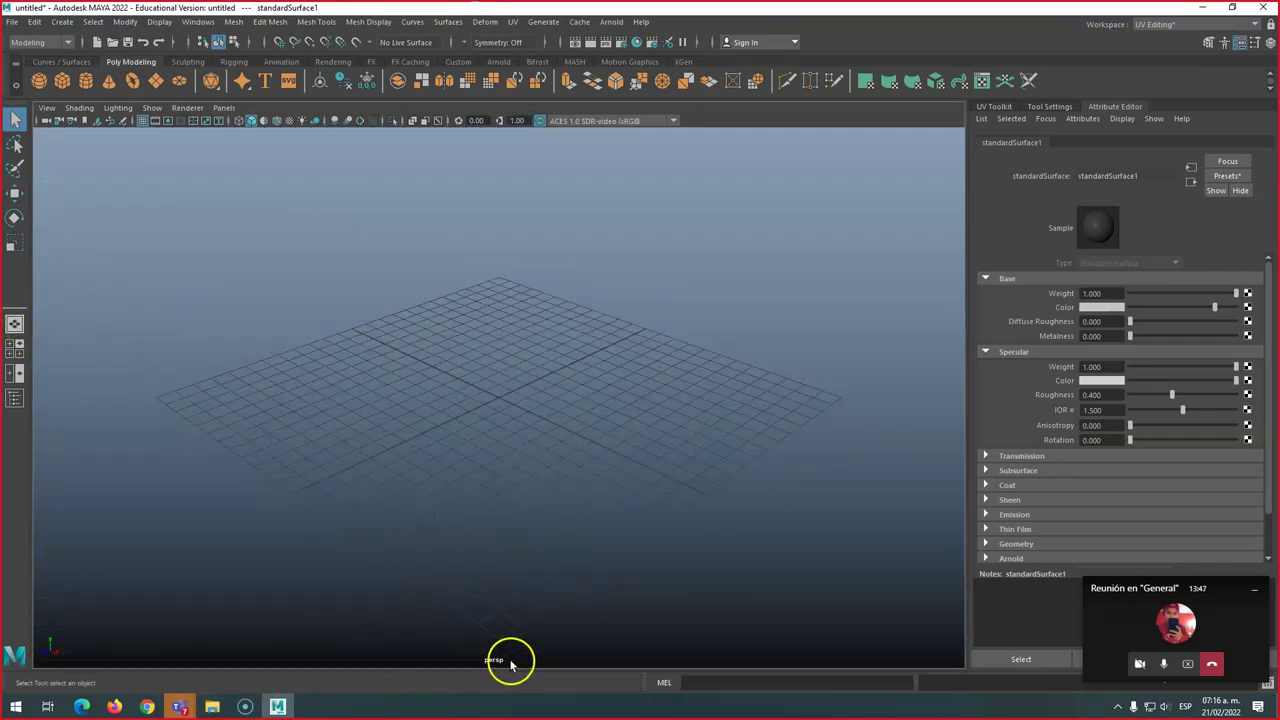
{"action": "left_click", "coordinate": [14, 341]}
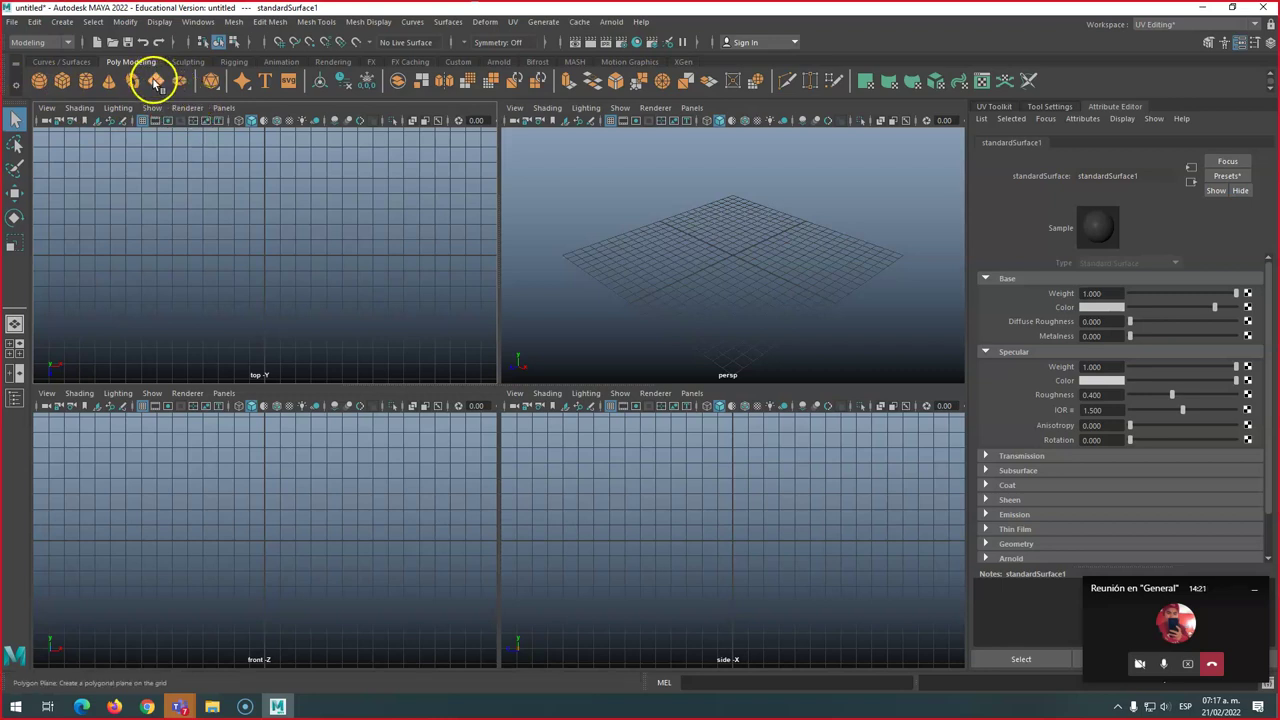
{"action": "left_click", "coordinate": [63, 82]}
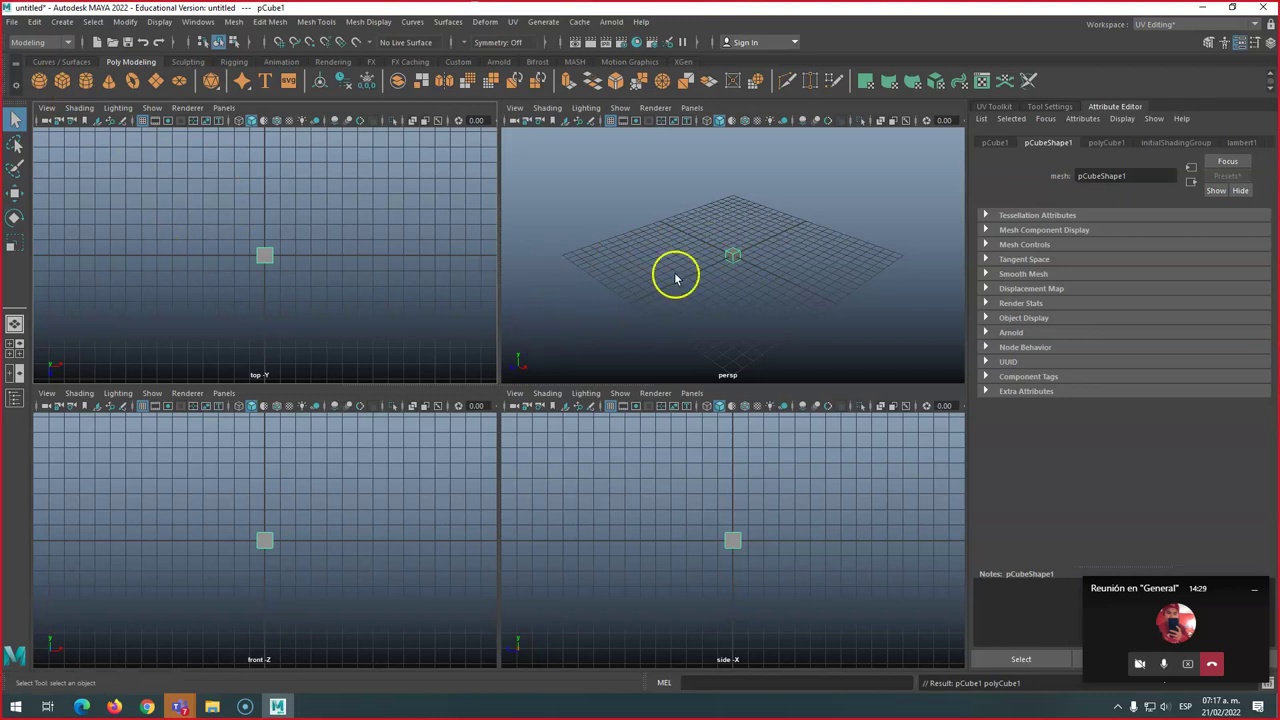
Move the cube slightly along X and raise it to about 0.26 cm in Y
{"action": "left_click", "coordinate": [16, 146]}
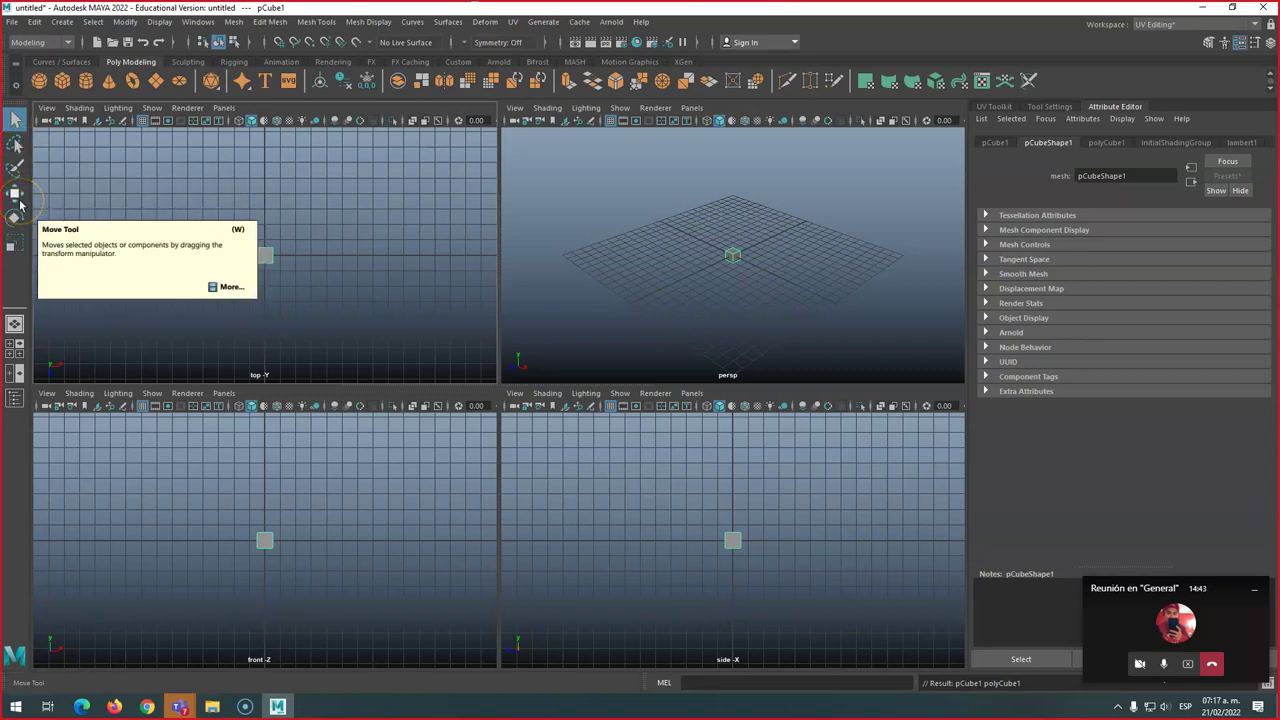
{"action": "left_click", "coordinate": [16, 194]}
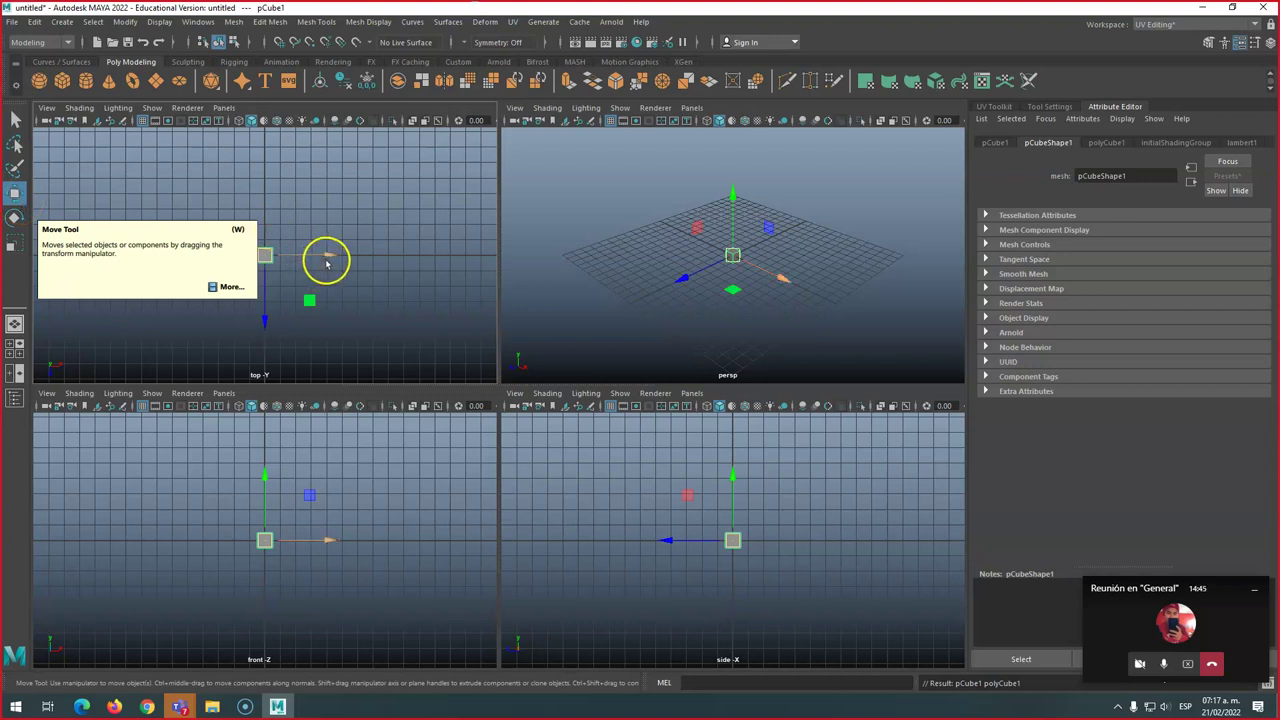
{"action": "mouse_move", "coordinate": [780, 282]}
{"action": "left_mouse_down"}
{"action": "mouse_move", "coordinate": [814, 286]}
{"action": "mouse_move", "coordinate": [771, 277]}
{"action": "mouse_move", "coordinate": [783, 280]}
{"action": "left_mouse_up"}
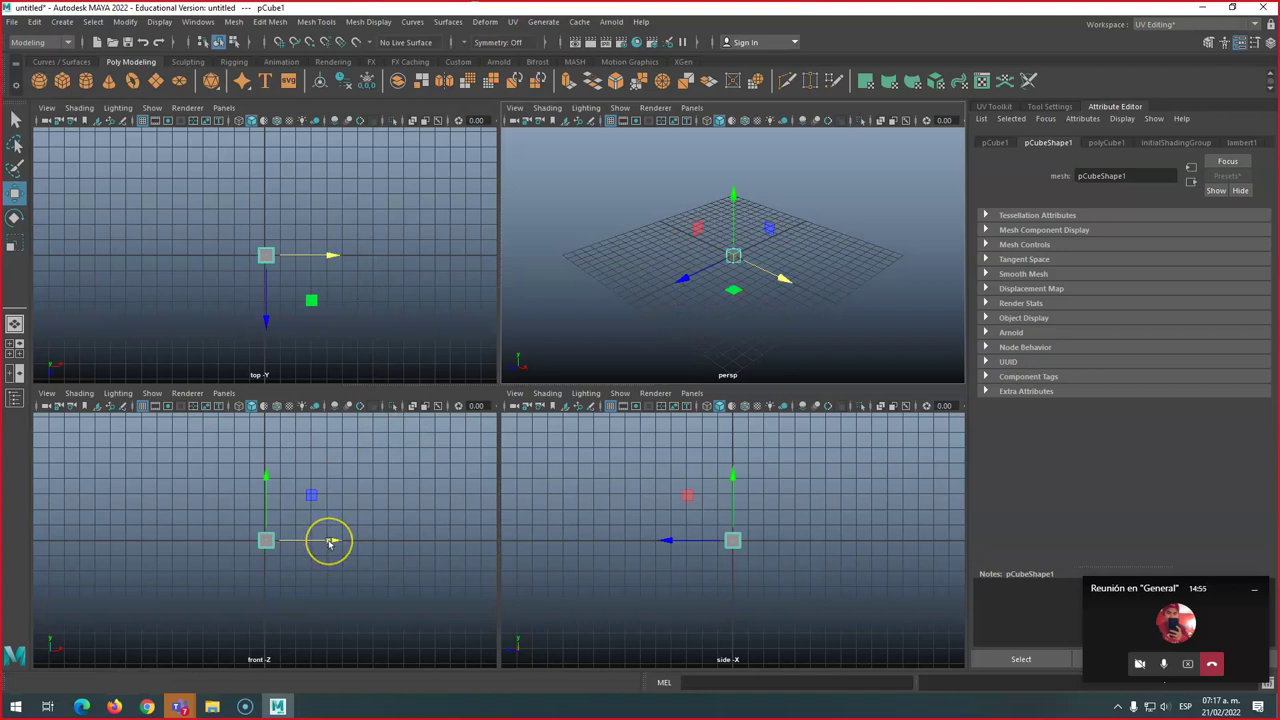
{"action": "mouse_move", "coordinate": [331, 542]}
{"action": "left_mouse_down"}
{"action": "mouse_move", "coordinate": [380, 534]}
{"action": "mouse_move", "coordinate": [251, 520]}
{"action": "mouse_move", "coordinate": [414, 517]}
{"action": "mouse_move", "coordinate": [305, 514]}
{"action": "mouse_move", "coordinate": [329, 541]}
{"action": "left_mouse_up"}
{"action": "mouse_move", "coordinate": [266, 478]}
{"action": "left_mouse_down"}
{"action": "mouse_move", "coordinate": [267, 377]}
{"action": "mouse_move", "coordinate": [271, 517]}
{"action": "mouse_move", "coordinate": [263, 372]}
{"action": "mouse_move", "coordinate": [263, 548]}
{"action": "mouse_move", "coordinate": [262, 472]}
{"action": "left_mouse_up"}
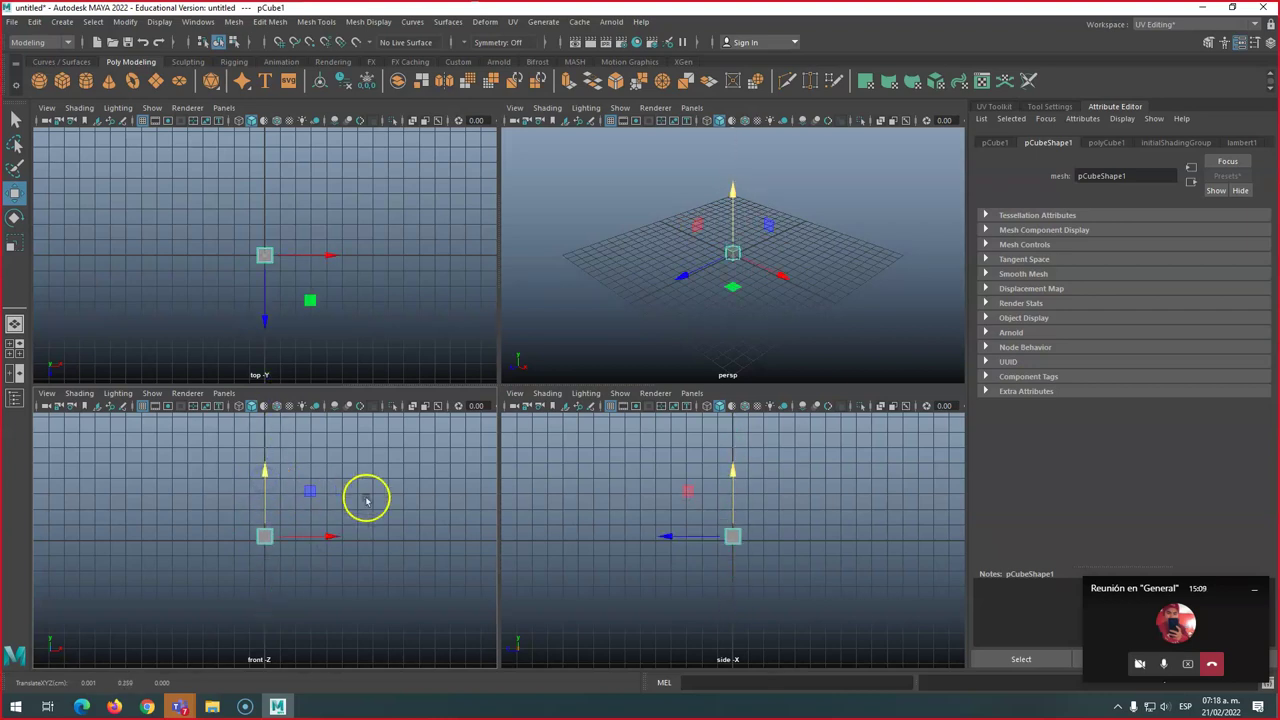
Try moving the cube about 1.5 cm along Z, and undo the move
{"action": "left_click", "coordinate": [686, 278]}
{"action": "mouse_move", "coordinate": [683, 278]}
{"action": "left_mouse_down"}
{"action": "mouse_move", "coordinate": [606, 294]}
{"action": "mouse_move", "coordinate": [693, 279]}
{"action": "mouse_move", "coordinate": [612, 292]}
{"action": "mouse_move", "coordinate": [772, 232]}
{"action": "mouse_move", "coordinate": [610, 288]}
{"action": "mouse_move", "coordinate": [700, 268]}
{"action": "mouse_move", "coordinate": [606, 286]}
{"action": "mouse_move", "coordinate": [674, 280]}
{"action": "mouse_move", "coordinate": [667, 293]}
{"action": "left_mouse_up"}
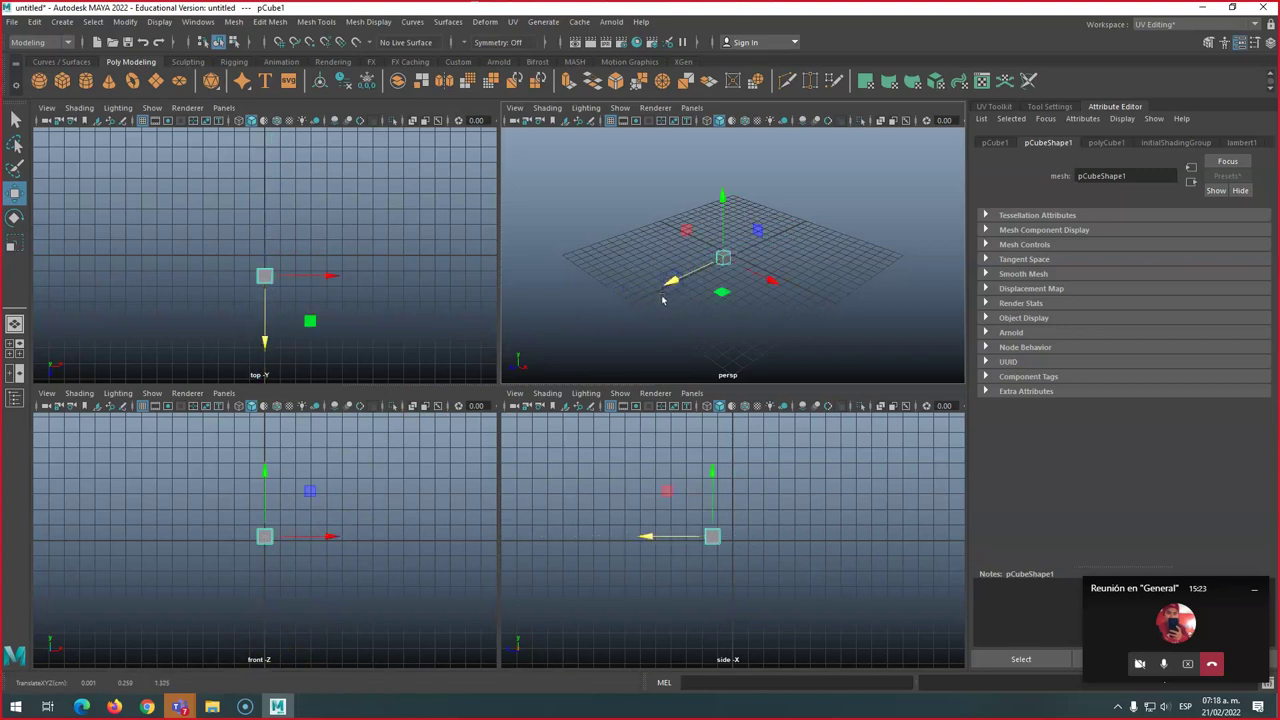
{"action": "key", "text": "ctrl+z"}
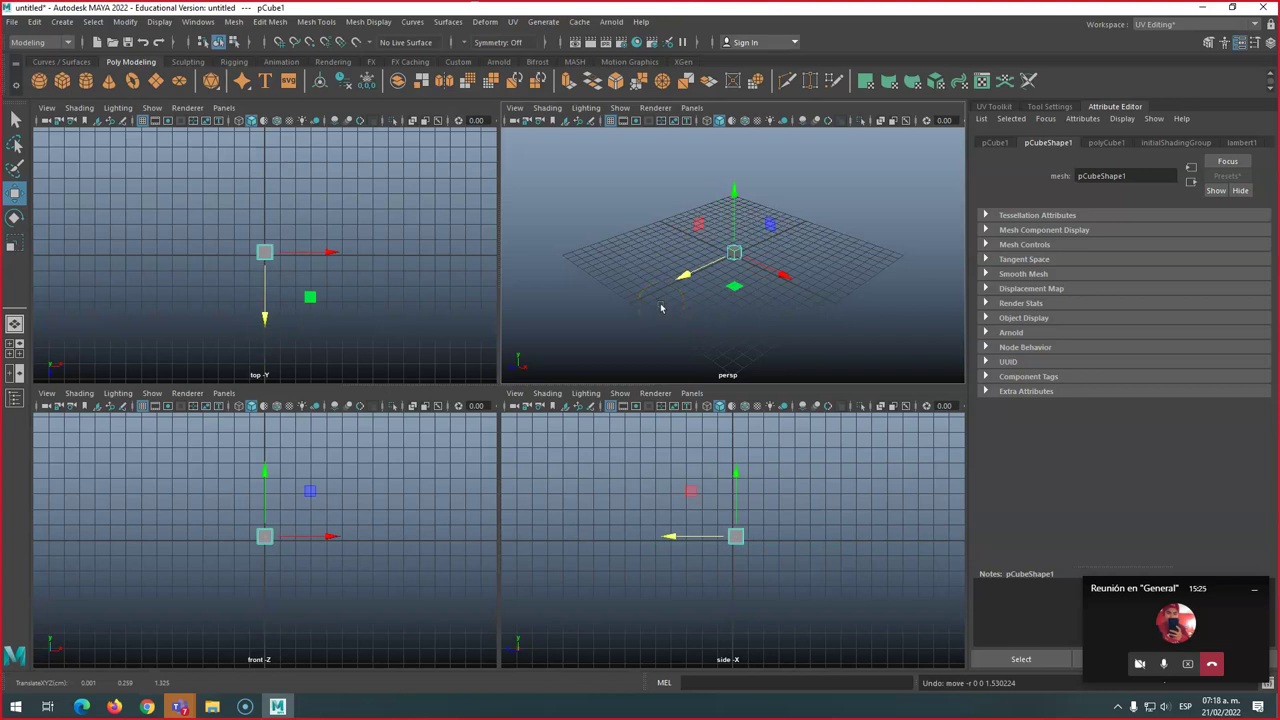
Try rotating the cube about 45 degrees around the Y axis, and undo the rotation
{"action": "left_click", "coordinate": [15, 219]}
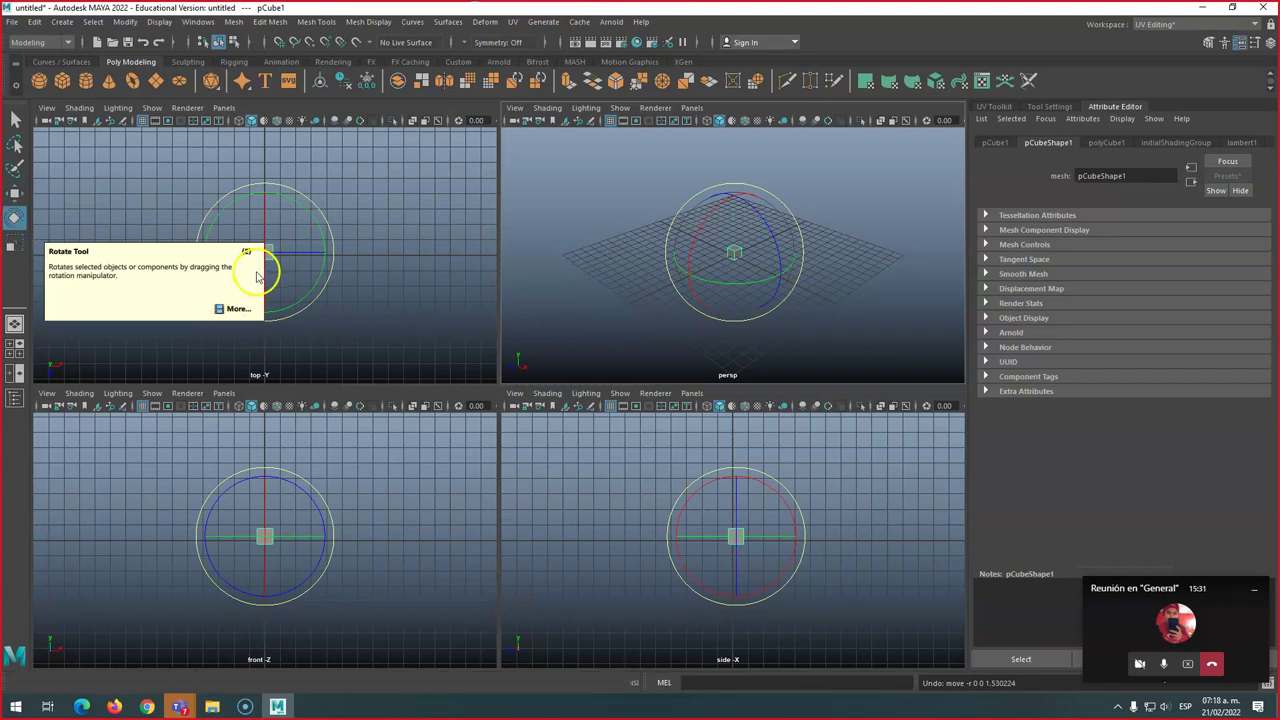
{"action": "left_click_drag", "start_coordinate": [320, 217], "coordinate": [337, 272]}
{"action": "key", "text": "ctrl+z"}
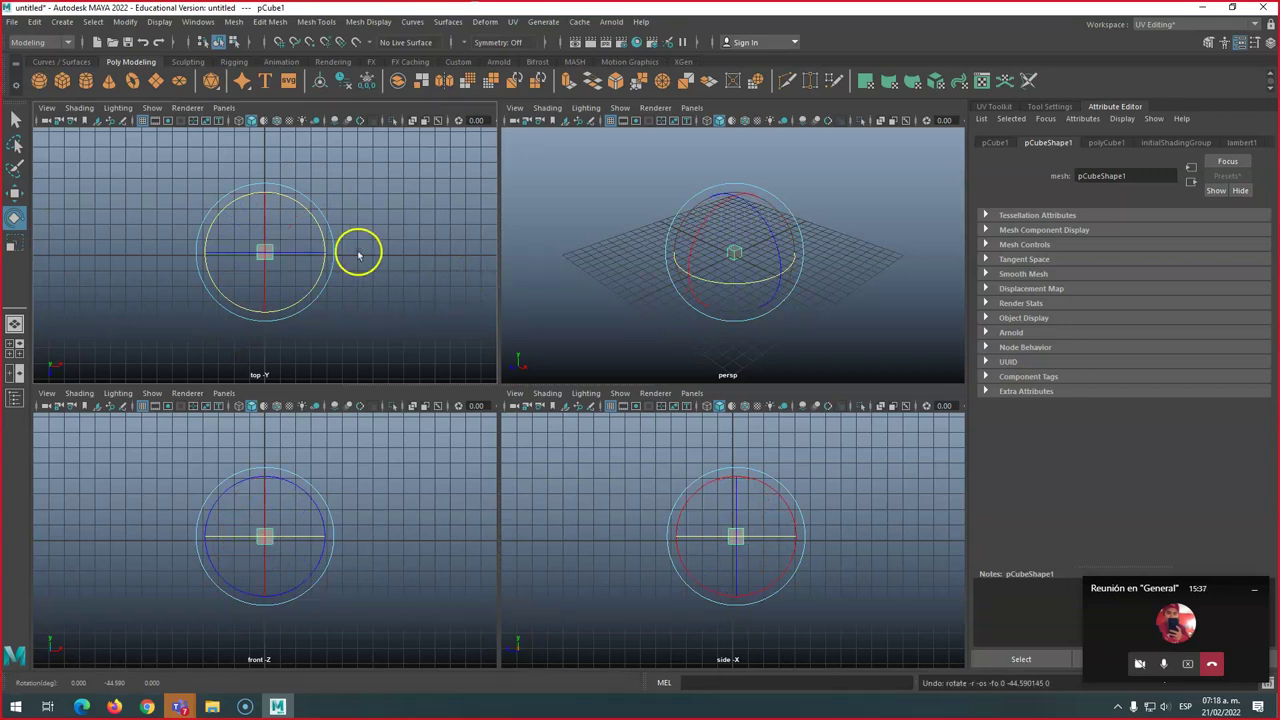
Scale the cube into a thin slab, about 21.6 in X, 0.25 in Y and 27.1 in Z
{"action": "left_click", "coordinate": [14, 243]}
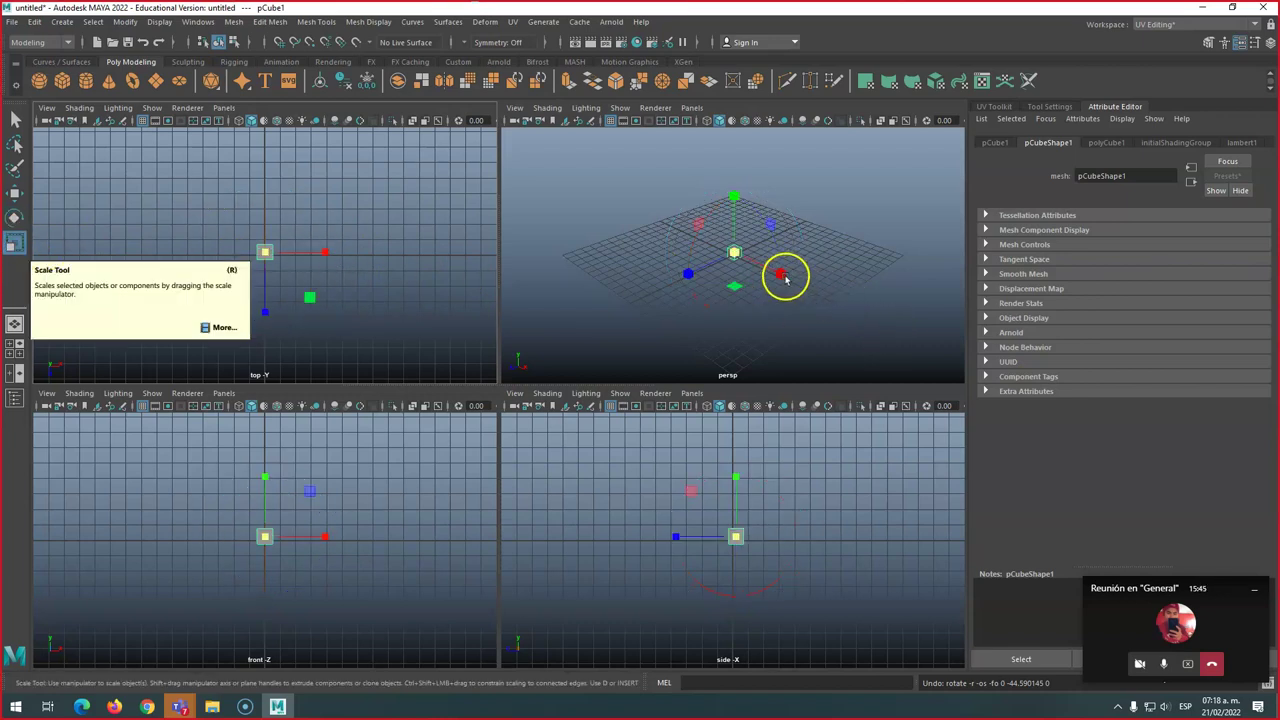
{"action": "mouse_move", "coordinate": [784, 279]}
{"action": "left_mouse_down"}
{"action": "mouse_move", "coordinate": [893, 323]}
{"action": "mouse_move", "coordinate": [834, 286]}
{"action": "mouse_move", "coordinate": [783, 275]}
{"action": "left_mouse_up"}
{"action": "mouse_move", "coordinate": [694, 281]}
{"action": "left_mouse_down"}
{"action": "mouse_move", "coordinate": [586, 320]}
{"action": "mouse_move", "coordinate": [695, 277]}
{"action": "mouse_move", "coordinate": [575, 342]}
{"action": "mouse_move", "coordinate": [683, 280]}
{"action": "left_mouse_up"}
{"action": "left_click", "coordinate": [737, 190]}
{"action": "left_click_drag", "start_coordinate": [736, 199], "coordinate": [736, 247]}
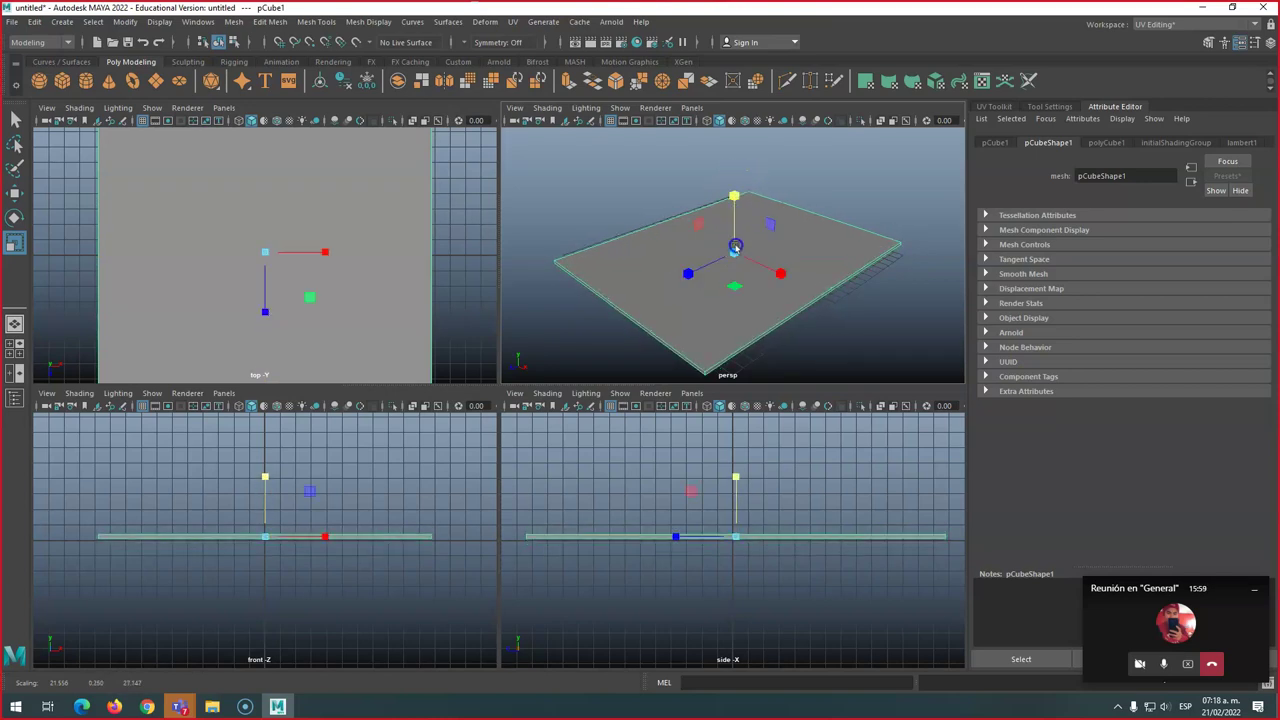
Lower the slab to about -0.17 in Y and enlarge it to a scale of about 39.6 in X and 37.6 in Z
{"action": "key", "text": "w"}
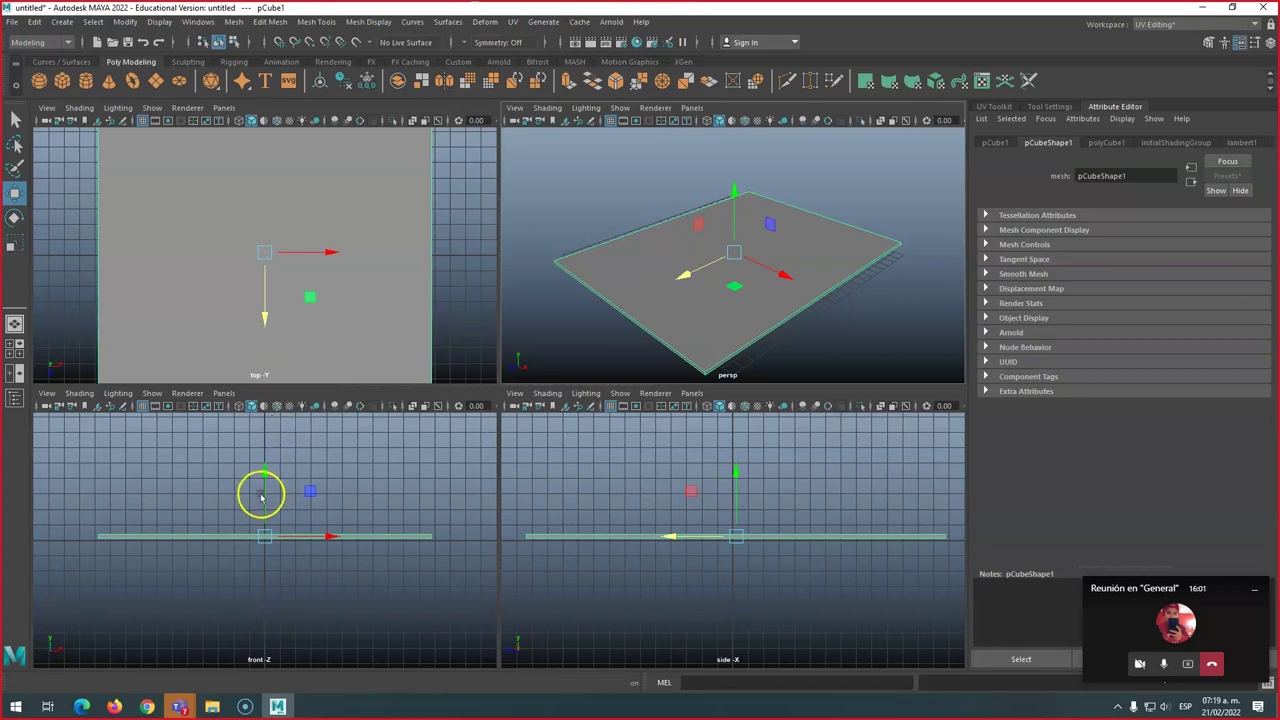
{"action": "left_click_drag", "start_coordinate": [263, 477], "coordinate": [268, 477]}
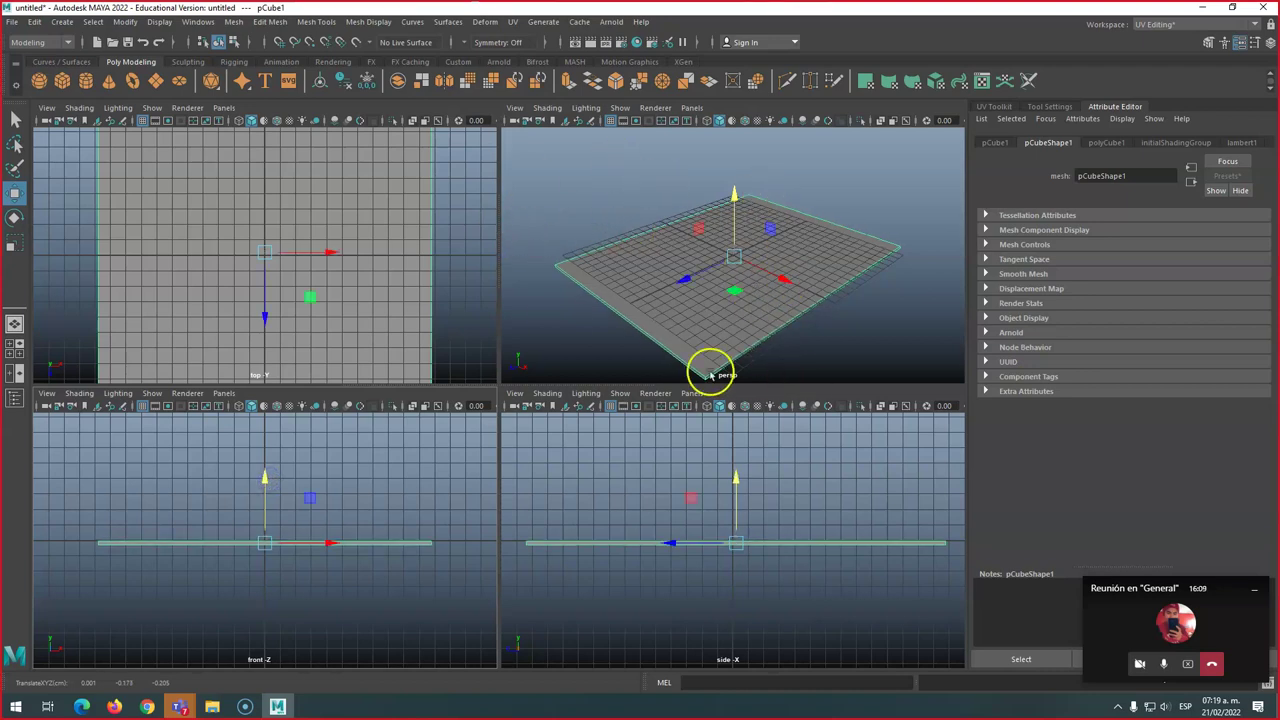
{"action": "scroll", "coordinate": [715, 530], "scroll_direction": "up", "scroll_amount": 1}
{"action": "scroll", "coordinate": [716, 528], "scroll_direction": "down", "scroll_amount": 4}
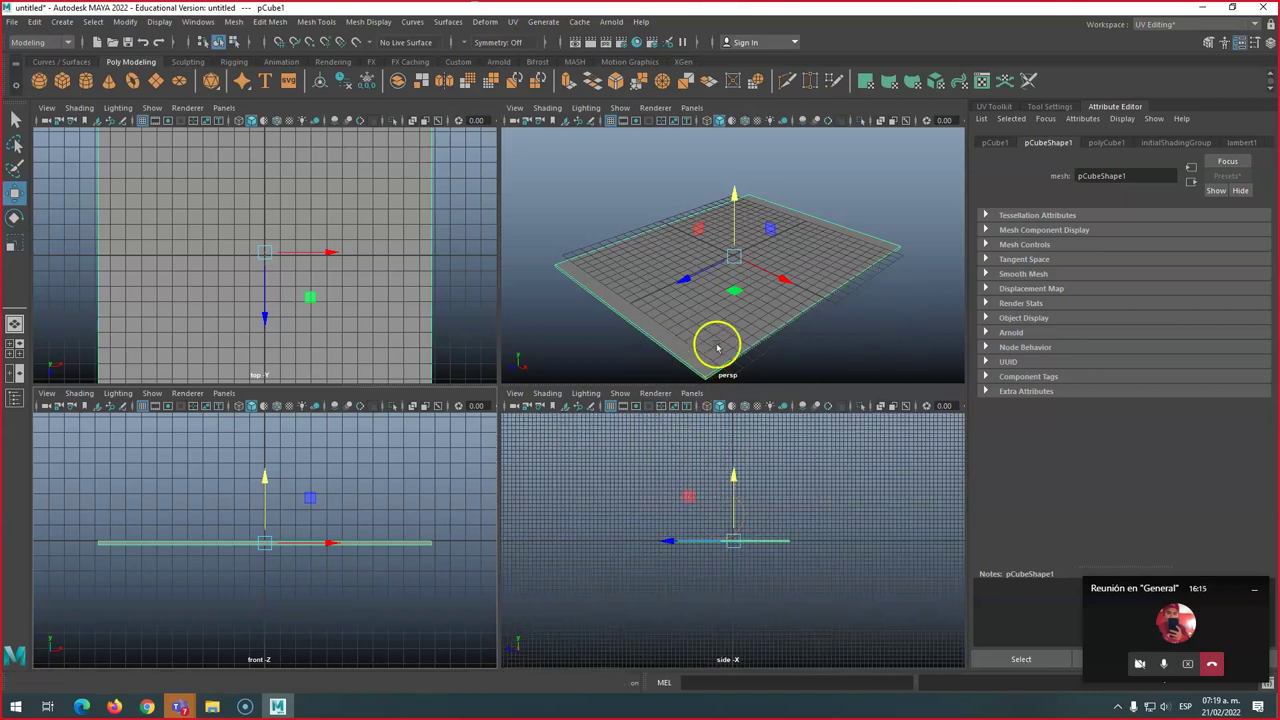
{"action": "key", "text": "r"}
{"action": "left_click_drag", "start_coordinate": [780, 278], "coordinate": [826, 314]}
{"action": "left_click_drag", "start_coordinate": [679, 291], "coordinate": [665, 296]}
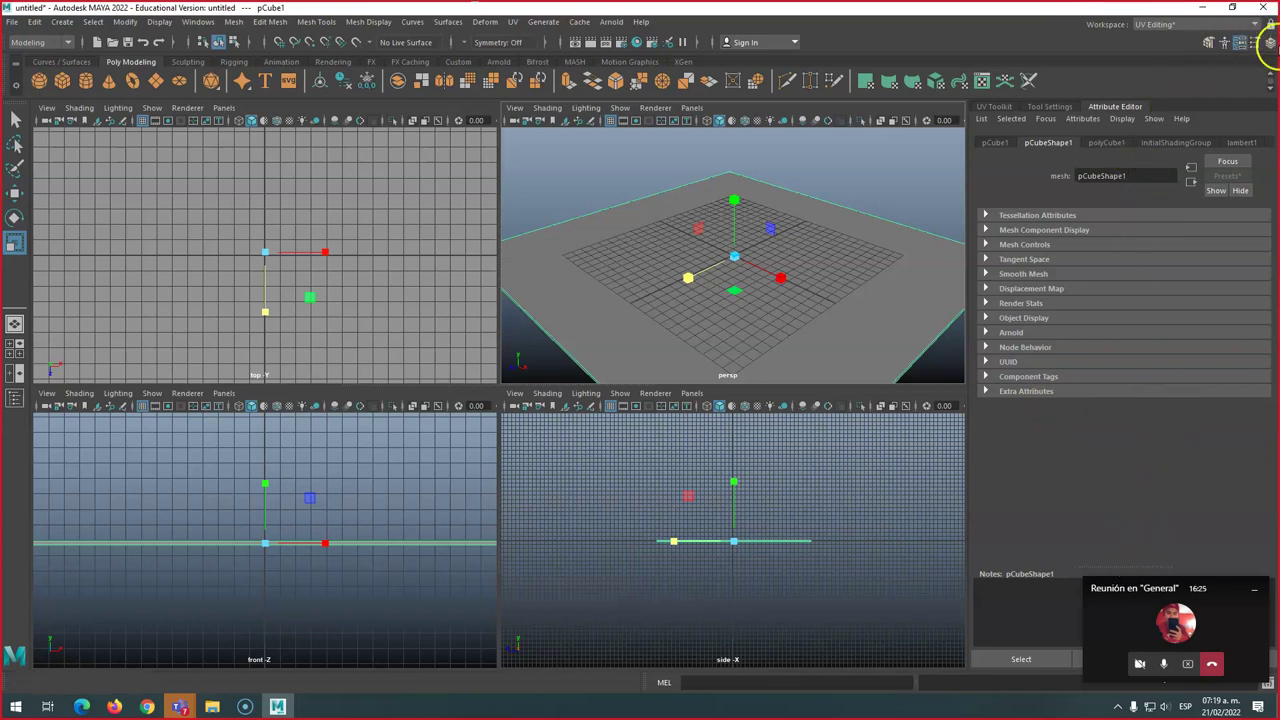
Open the Channel Box / Layer Editor, dock it beside the Attribute Editor, and move the meeting window out of its way
{"action": "left_click", "coordinate": [1271, 44]}
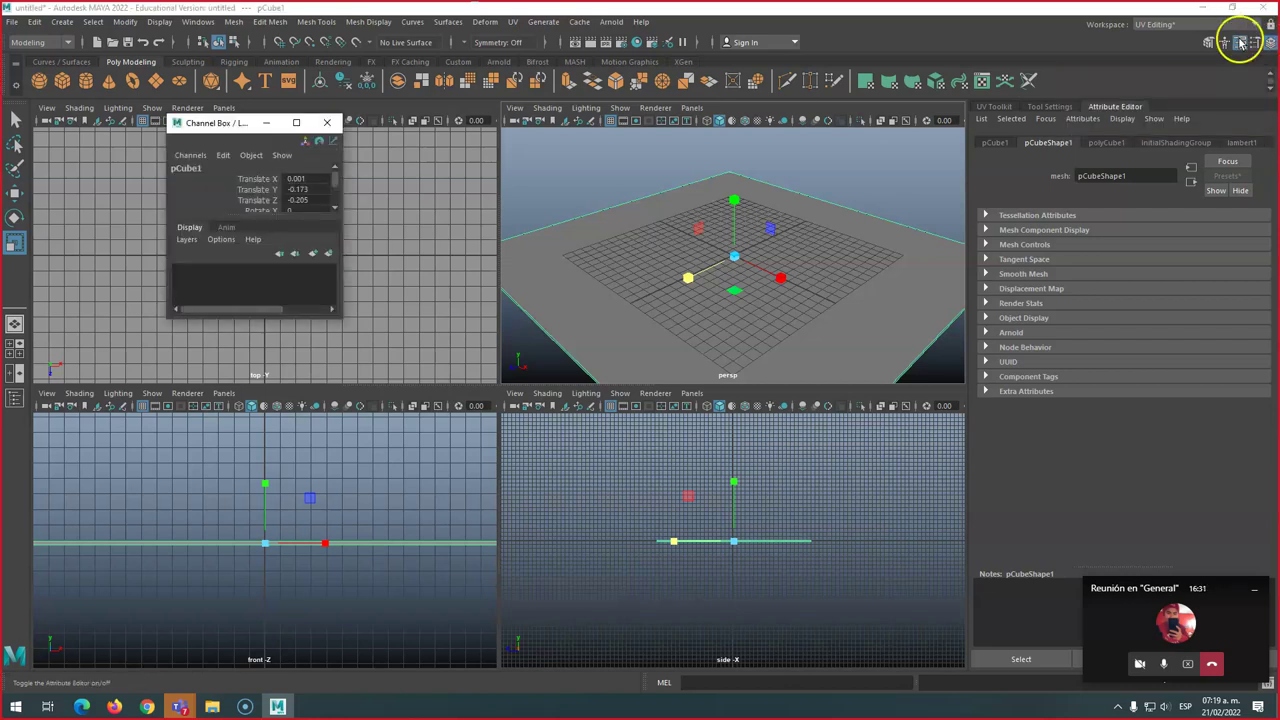
{"action": "left_click_drag", "start_coordinate": [221, 139], "coordinate": [1148, 114]}
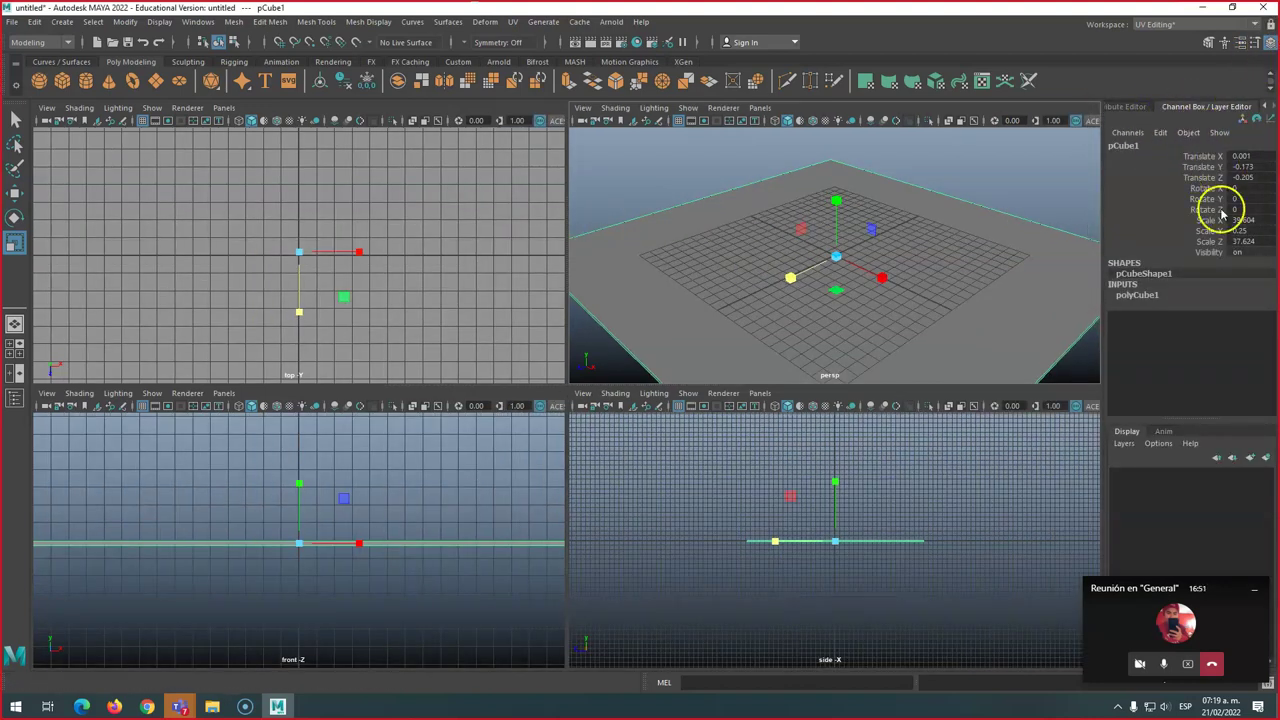
{"action": "left_click_drag", "start_coordinate": [1181, 628], "coordinate": [960, 690]}
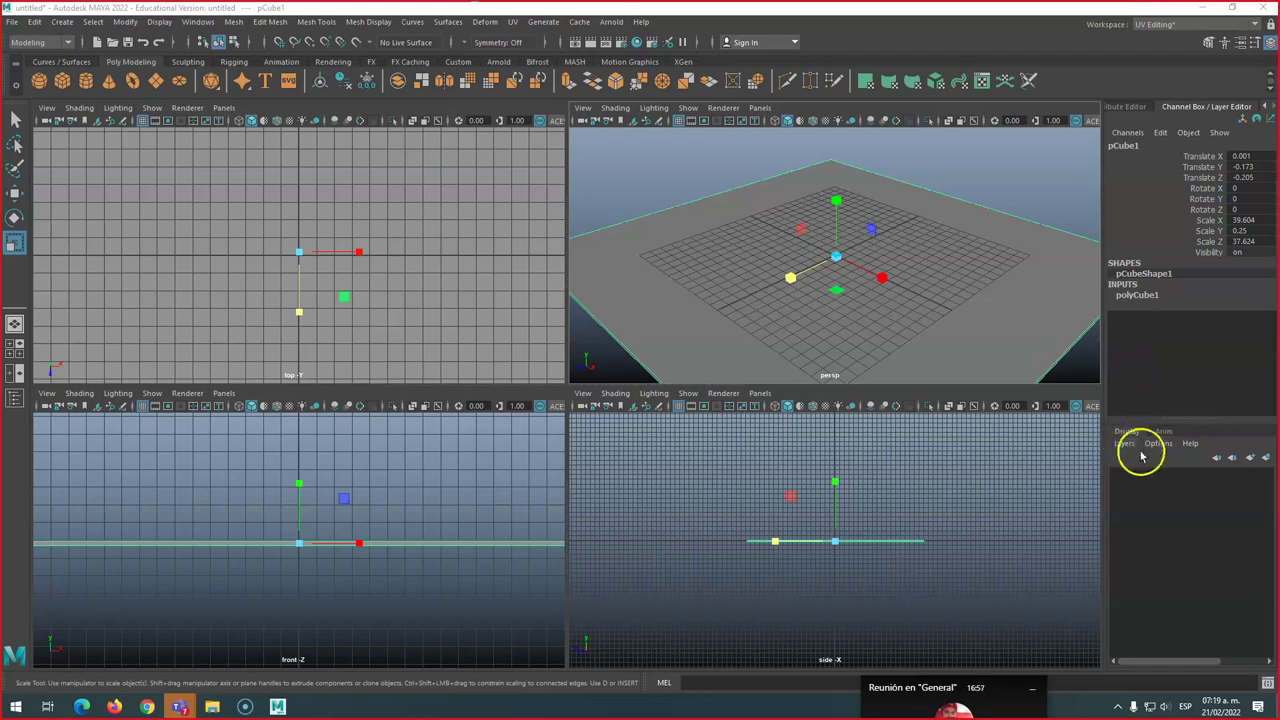
Create a display layer containing the selected floor slab and turn off the layer's visibility
{"action": "left_click", "coordinate": [882, 281]}
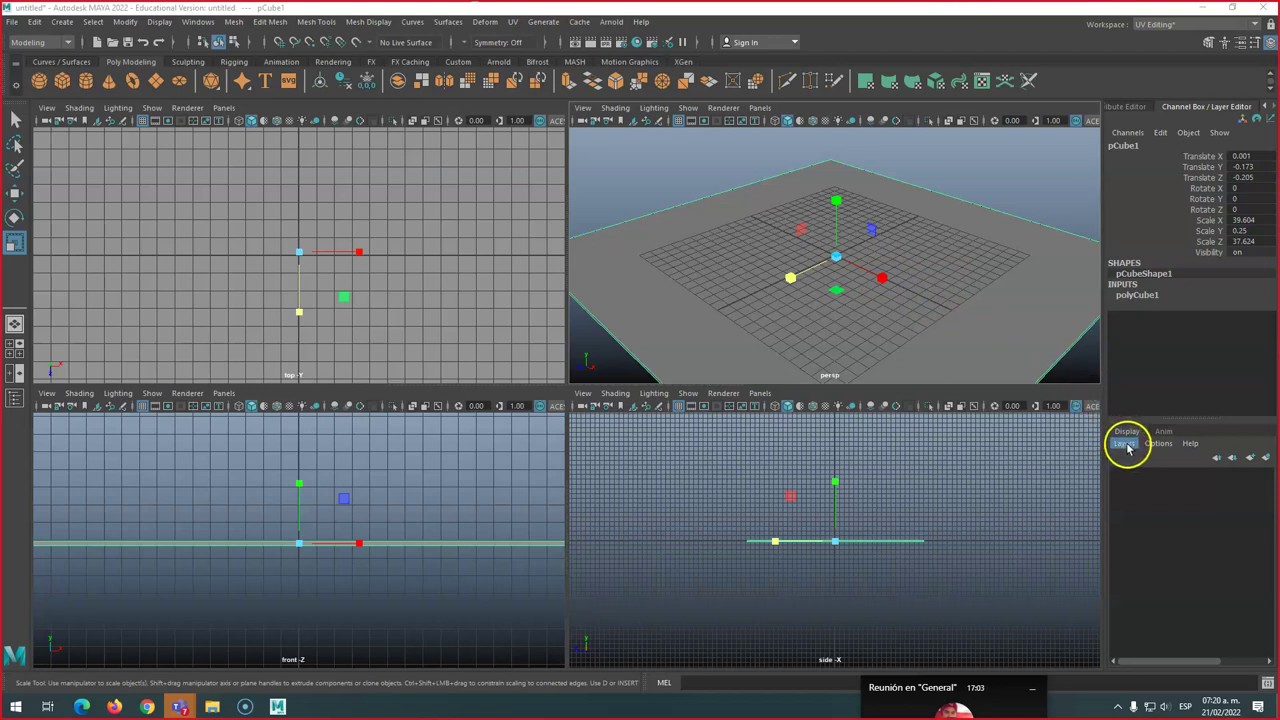
{"action": "left_click", "coordinate": [1267, 459]}
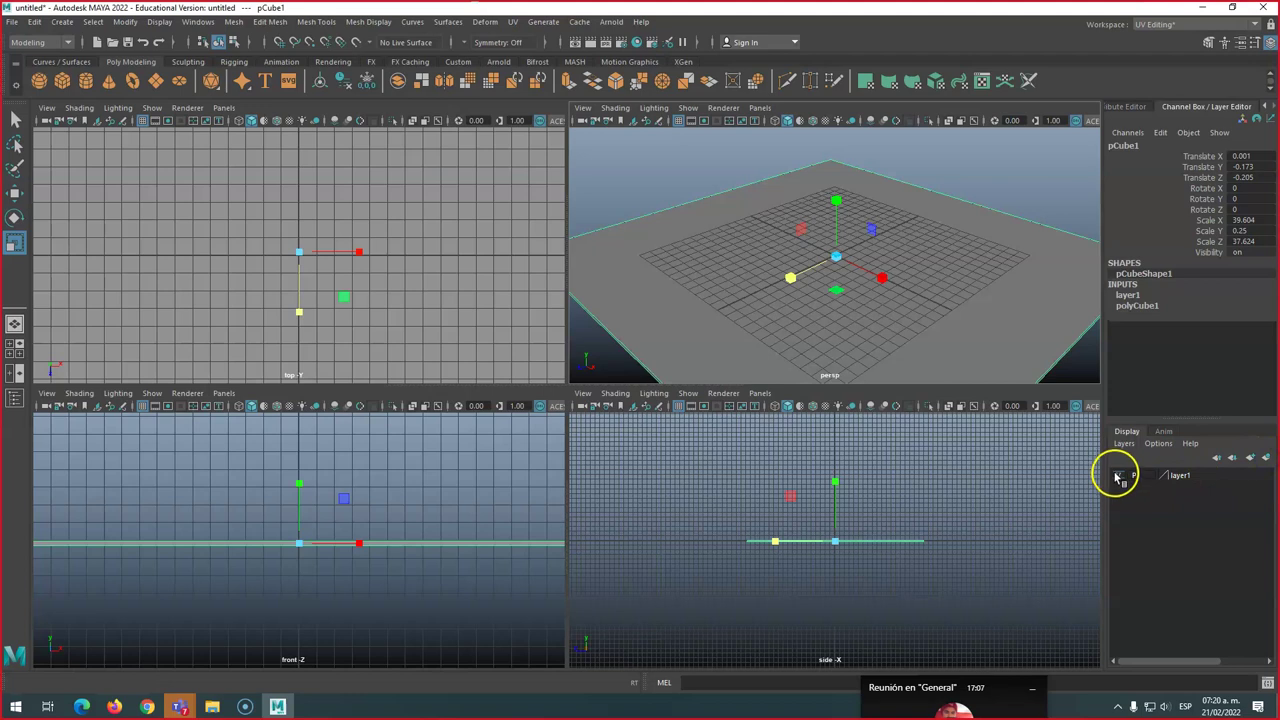
{"action": "left_click", "coordinate": [1119, 476]}
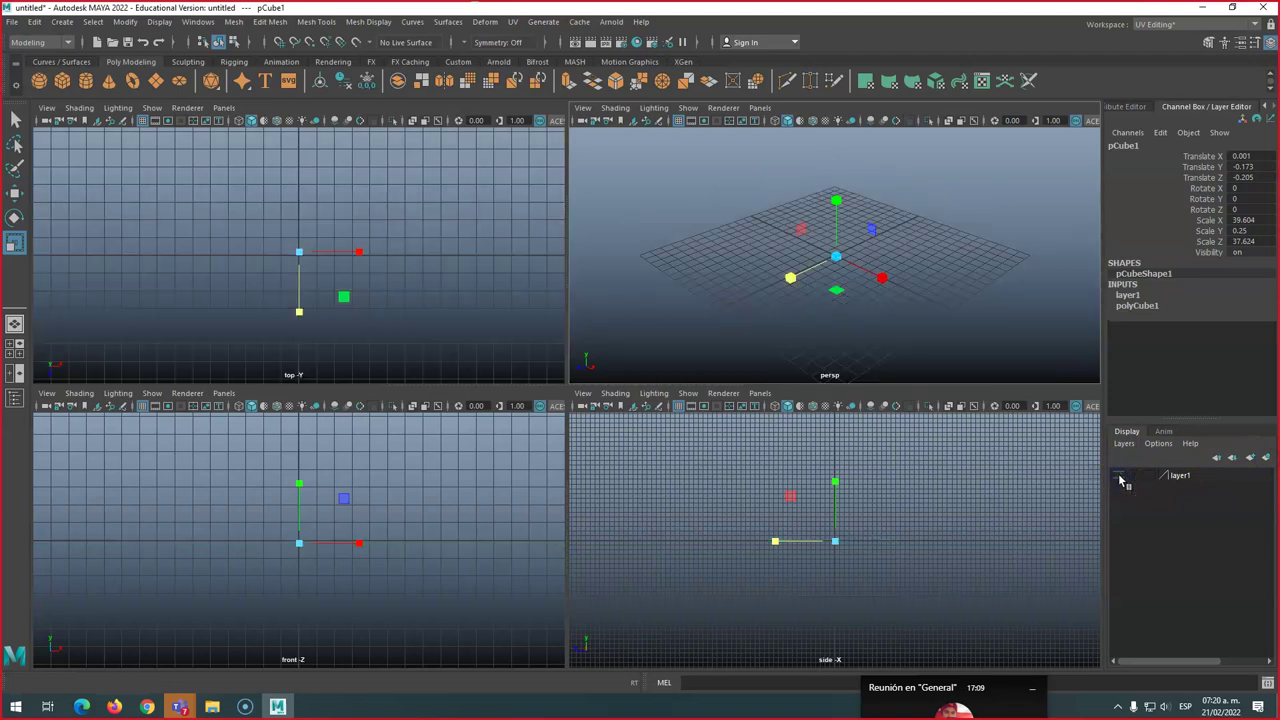
Turn the floor layer's visibility back on, set its display type to Reference, and deselect the slab
{"action": "left_click", "coordinate": [1119, 476]}
{"action": "left_click", "coordinate": [1119, 476]}
{"action": "left_click", "coordinate": [1119, 476]}
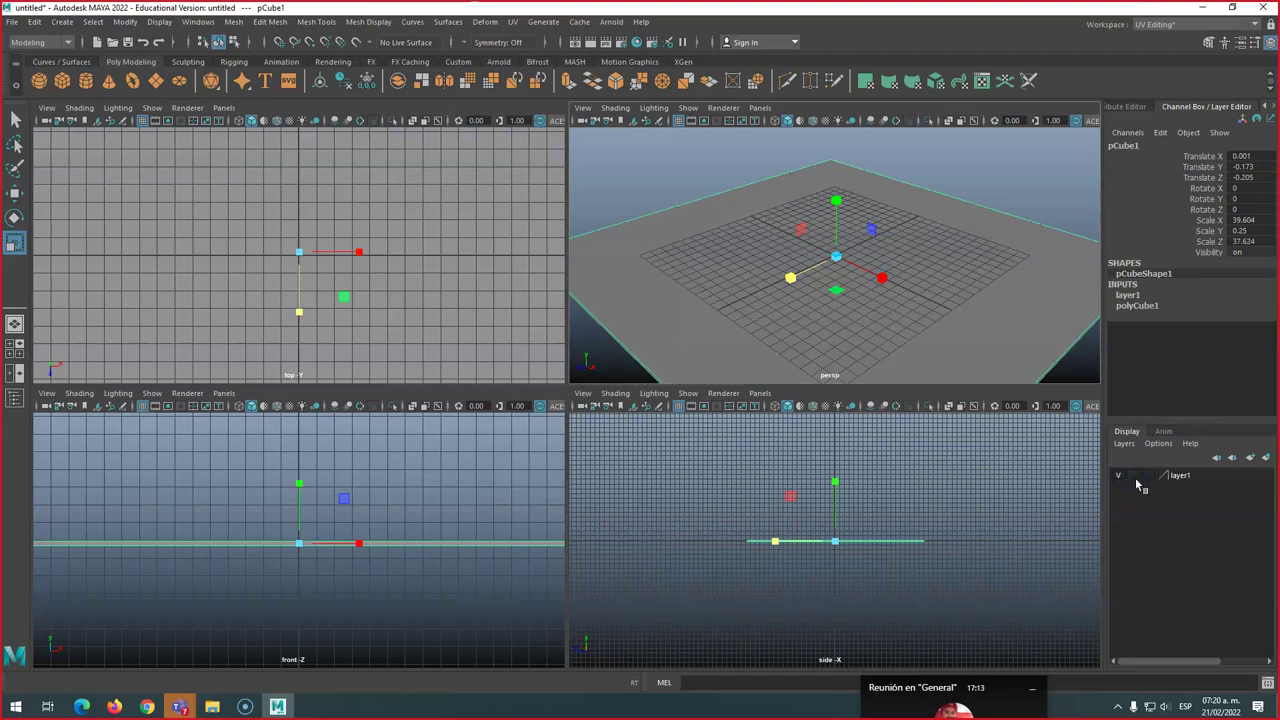
{"action": "left_click", "coordinate": [1149, 477]}
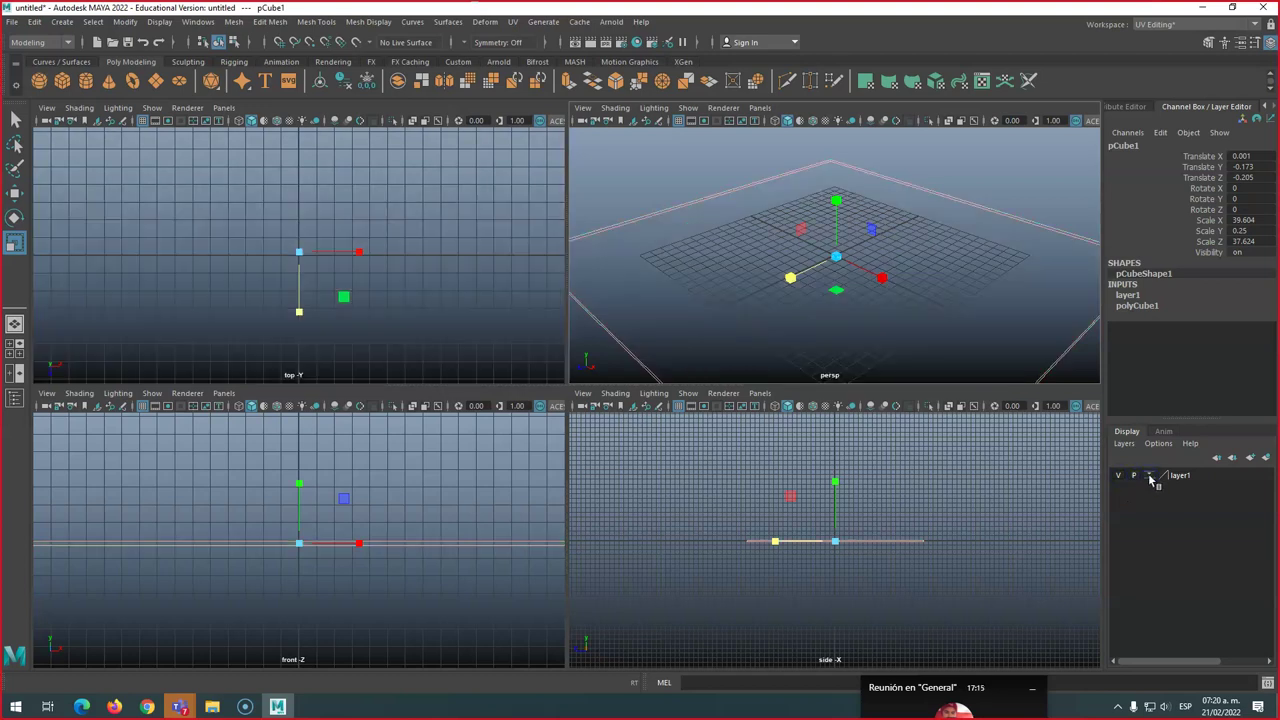
{"action": "left_click", "coordinate": [1149, 477]}
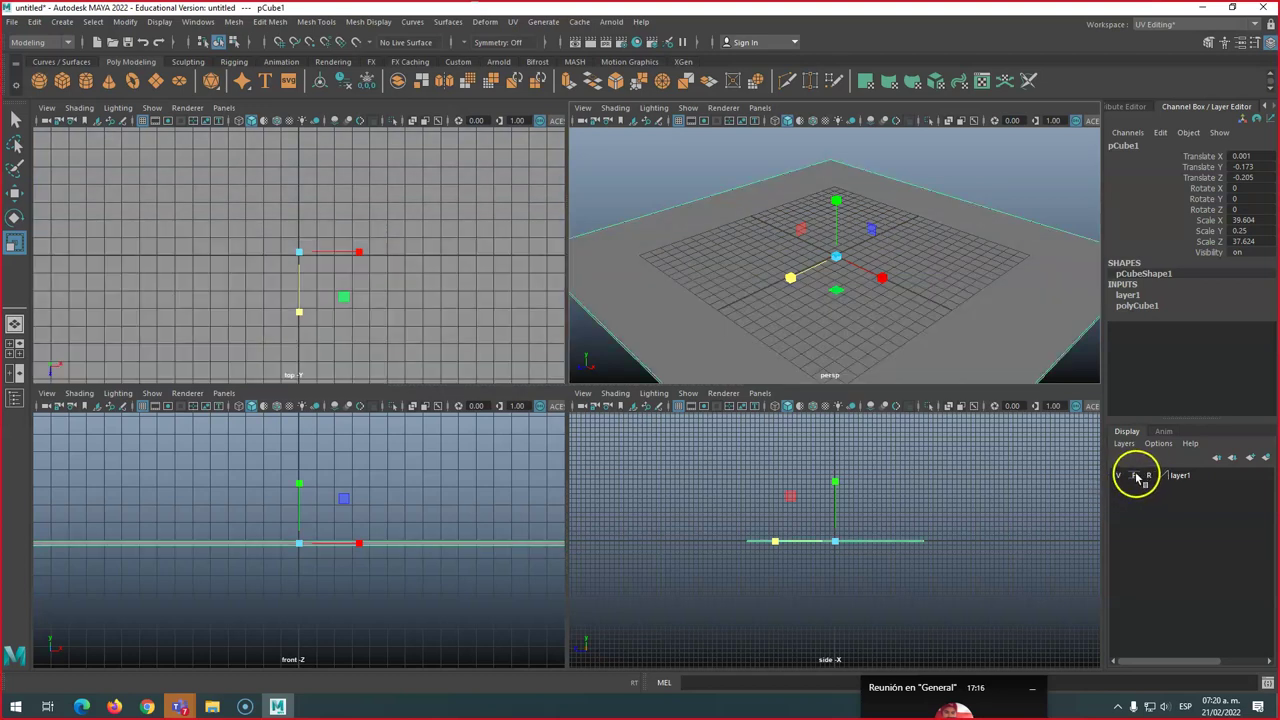
{"action": "left_click", "coordinate": [1020, 199]}
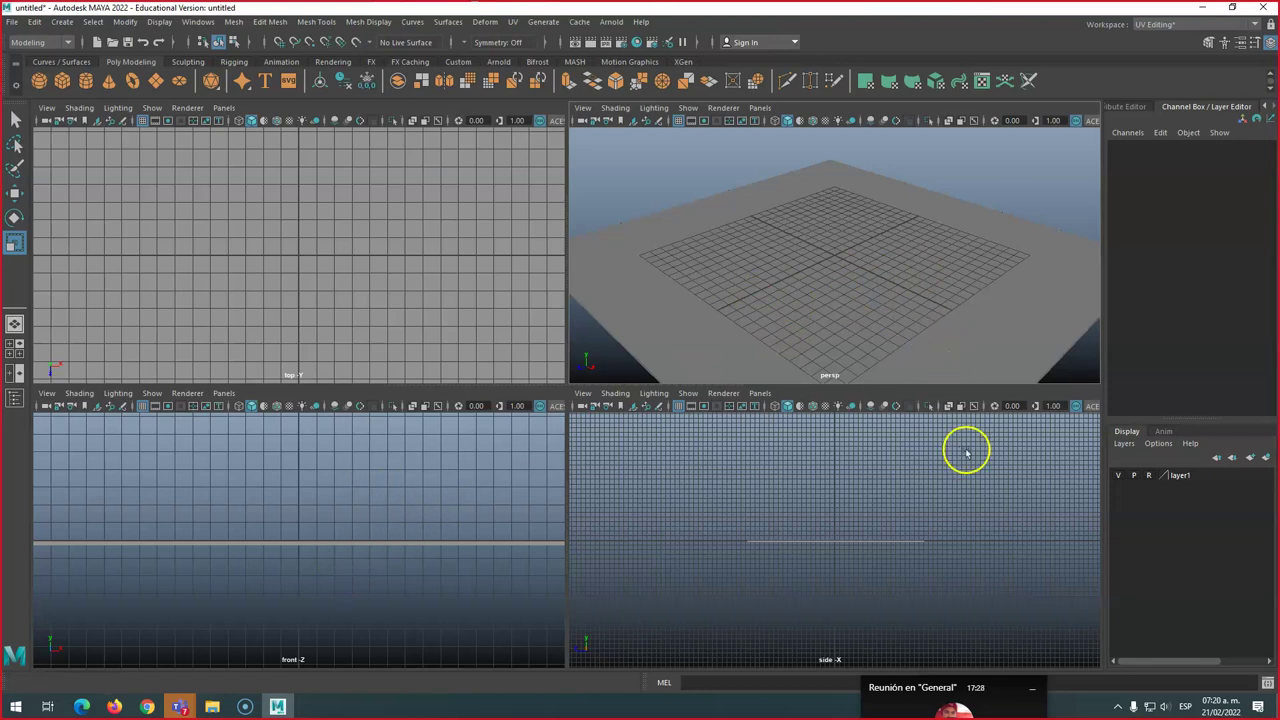
Rename the floor's display layer to piso and save the layer settings
{"action": "left_click", "coordinate": [1176, 478]}
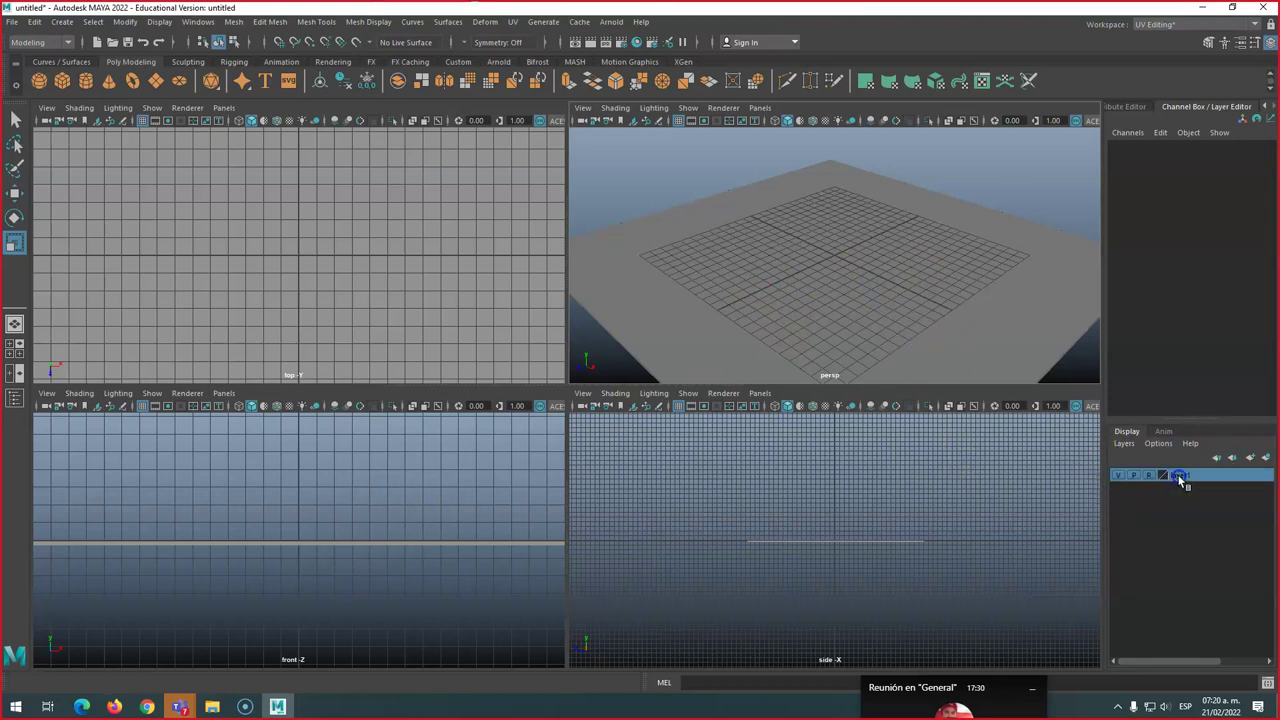
{"action": "double_click", "coordinate": [1183, 477]}
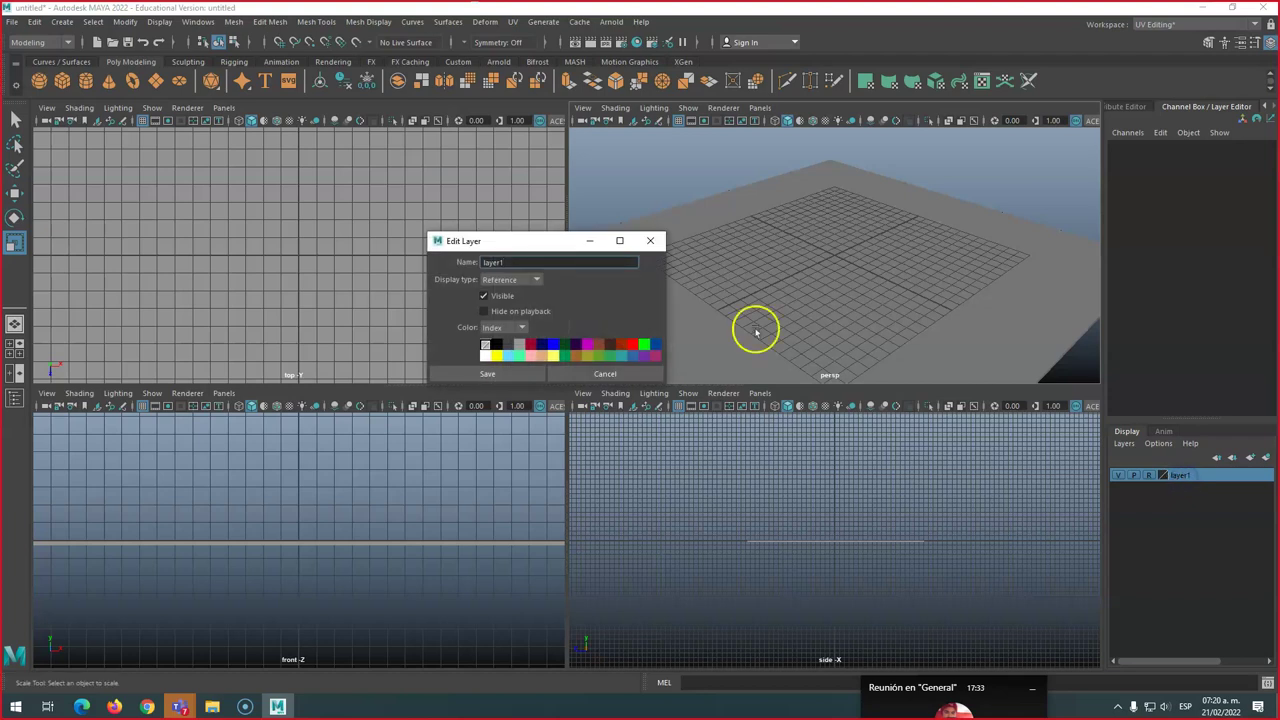
{"action": "type", "text": "piso"}
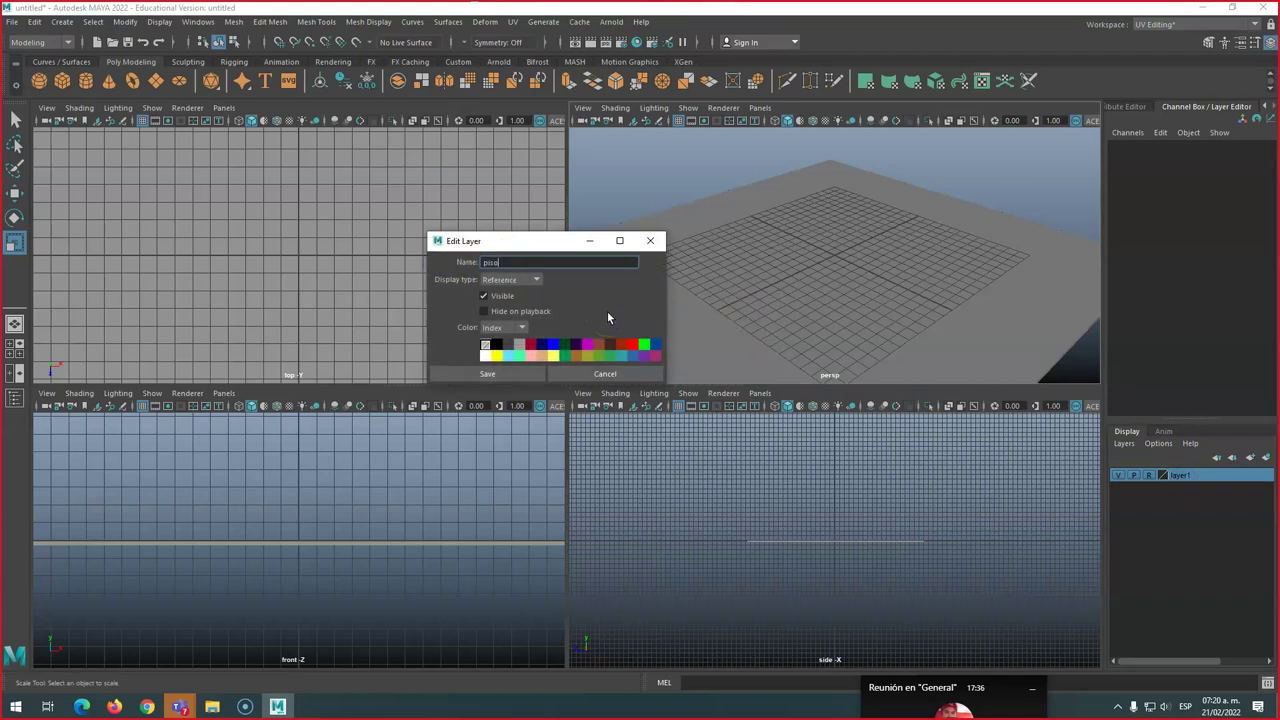
{"action": "left_click", "coordinate": [506, 378]}
Examine the slab at different distances by zooming the perspective and top views in and out
{"action": "scroll", "coordinate": [871, 281], "scroll_direction": "down", "scroll_amount": 5}
{"action": "scroll", "coordinate": [468, 281], "scroll_direction": "down", "scroll_amount": 10}
{"action": "scroll", "coordinate": [468, 281], "scroll_direction": "down", "scroll_amount": 3}
{"action": "scroll", "coordinate": [346, 277], "scroll_direction": "up", "scroll_amount": 6}
{"action": "scroll", "coordinate": [354, 273], "scroll_direction": "down", "scroll_amount": 4}
{"action": "scroll", "coordinate": [354, 273], "scroll_direction": "down", "scroll_amount": 5}
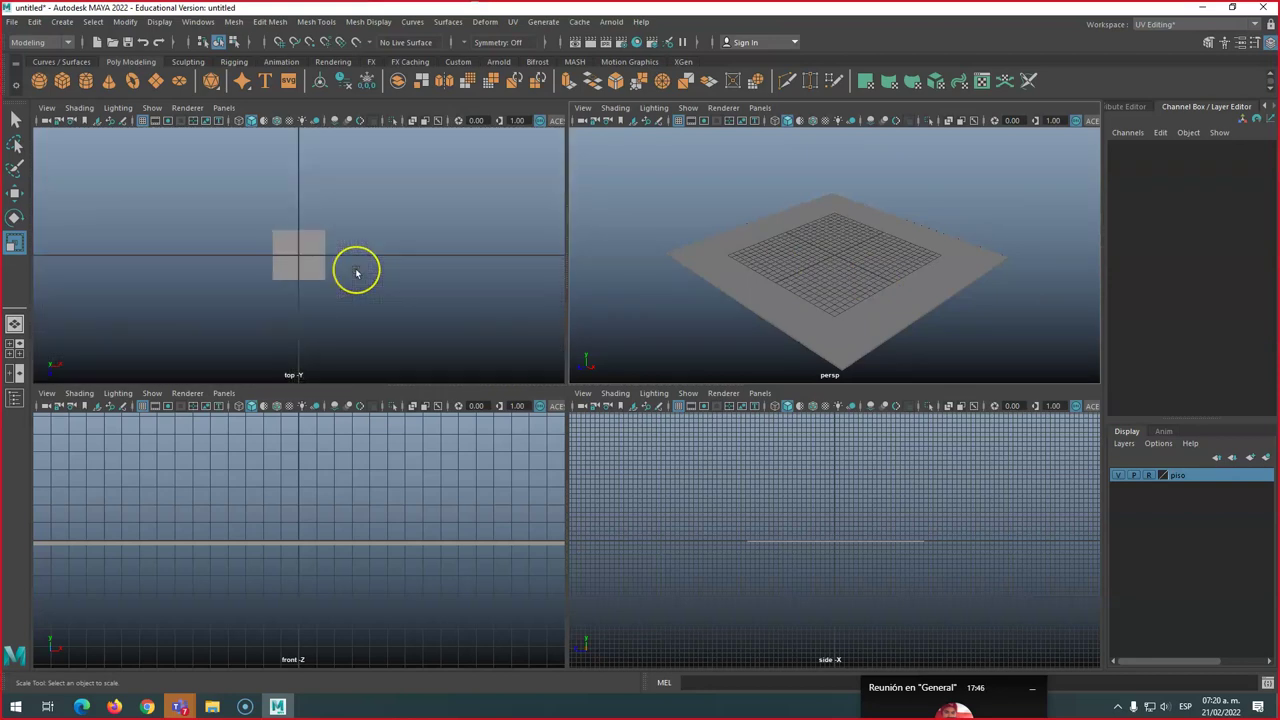
{"action": "scroll", "coordinate": [354, 273], "scroll_direction": "up", "scroll_amount": 3}
{"action": "scroll", "coordinate": [355, 271], "scroll_direction": "down", "scroll_amount": 1}
{"action": "scroll", "coordinate": [355, 271], "scroll_direction": "up", "scroll_amount": 1}
{"action": "scroll", "coordinate": [355, 272], "scroll_direction": "down", "scroll_amount": 10}
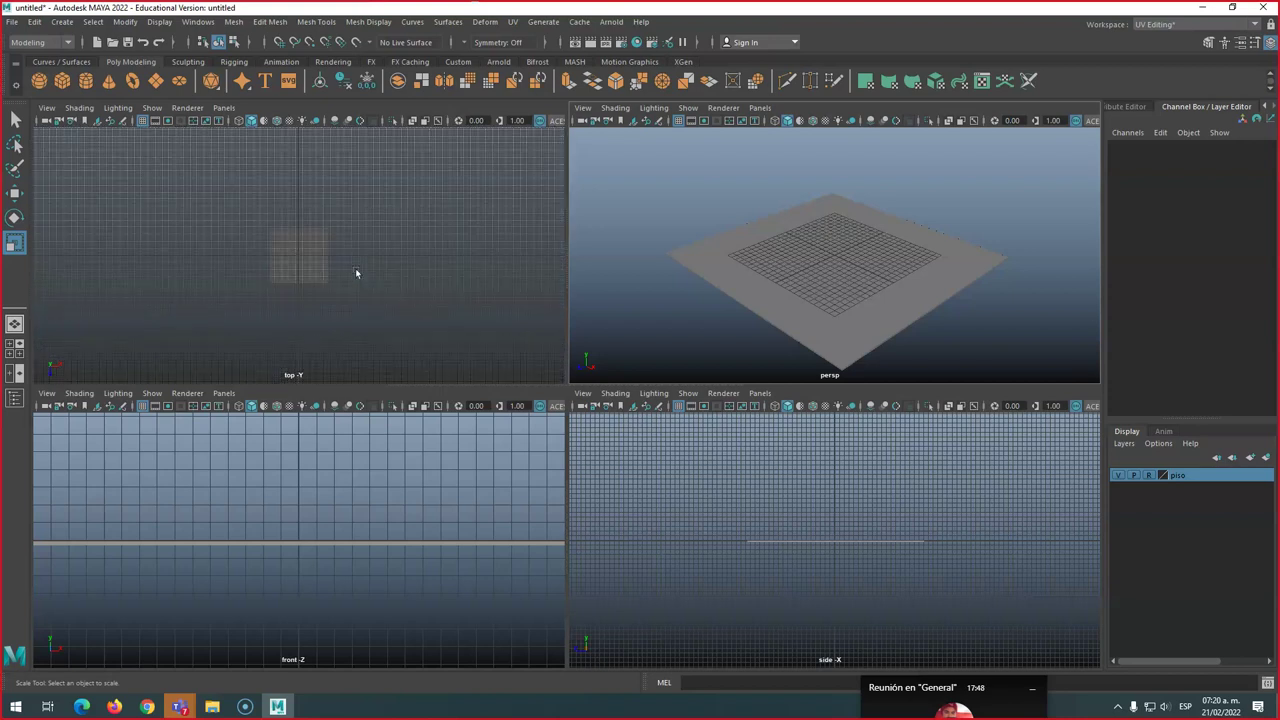
{"action": "scroll", "coordinate": [355, 272], "scroll_direction": "up", "scroll_amount": 4}
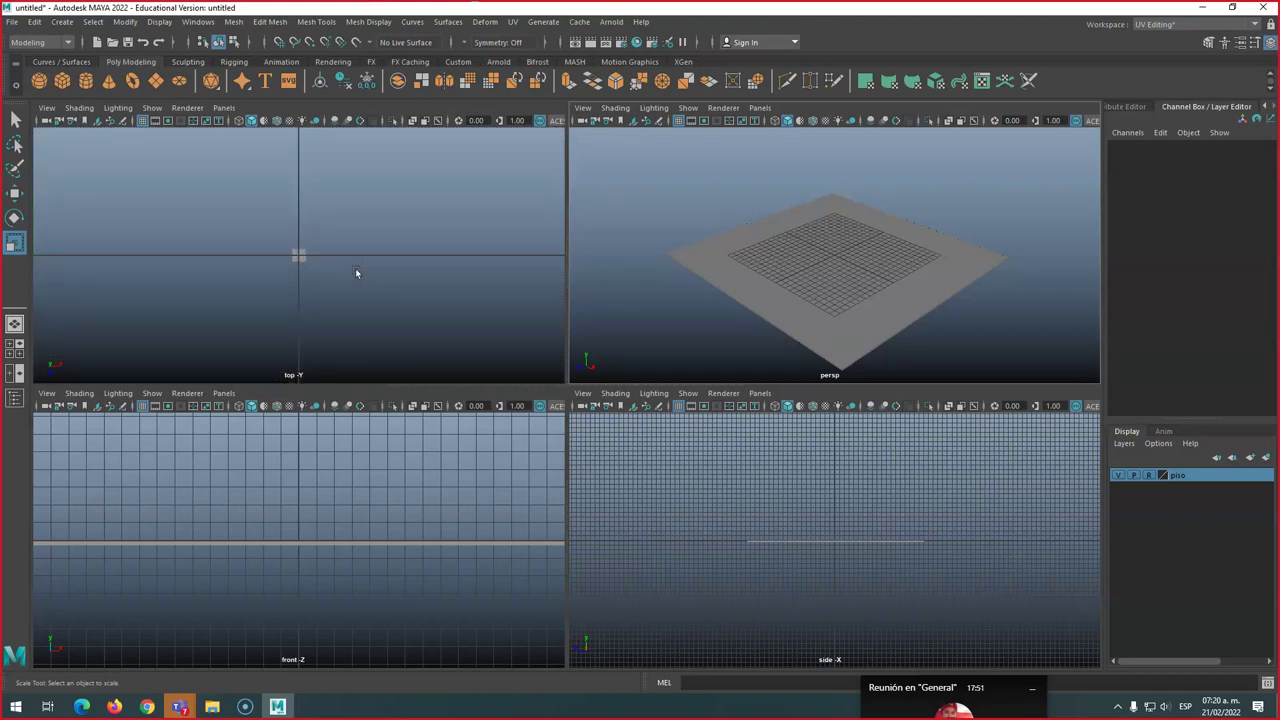
{"action": "scroll", "coordinate": [355, 272], "scroll_direction": "up", "scroll_amount": 6}
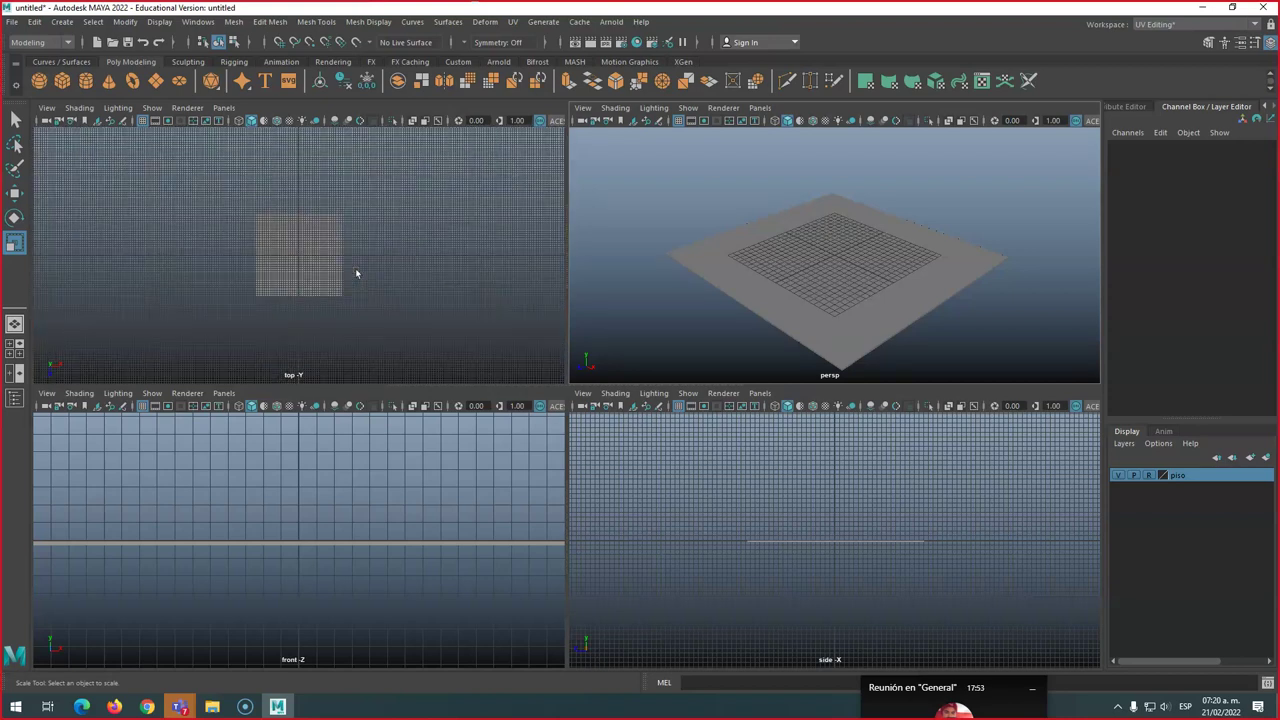
{"action": "scroll", "coordinate": [355, 272], "scroll_direction": "down", "scroll_amount": 3}
{"action": "scroll", "coordinate": [849, 269], "scroll_direction": "down", "scroll_amount": 5}
{"action": "scroll", "coordinate": [849, 270], "scroll_direction": "up", "scroll_amount": 5}
{"action": "scroll", "coordinate": [833, 515], "scroll_direction": "down", "scroll_amount": 3}
{"action": "scroll", "coordinate": [833, 515], "scroll_direction": "up", "scroll_amount": 4}
{"action": "scroll", "coordinate": [371, 528], "scroll_direction": "down", "scroll_amount": 4}
{"action": "scroll", "coordinate": [370, 530], "scroll_direction": "up", "scroll_amount": 3}
Pan across the slab in the front, side, top and perspective views, and orbit around it in perspective
{"action": "left_click", "coordinate": [326, 545]}
{"action": "middle_click_drag", "start_coordinate": [444, 497], "coordinate": [414, 519], "text": "alt"}
{"action": "middle_click_drag", "start_coordinate": [675, 524], "coordinate": [812, 555], "text": "alt"}
{"action": "middle_click", "coordinate": [312, 274], "text": "alt"}
{"action": "middle_click_drag", "start_coordinate": [312, 274], "coordinate": [323, 278], "text": "alt"}
{"action": "middle_click_drag", "start_coordinate": [791, 277], "coordinate": [779, 290], "text": "alt"}
{"action": "left_click_drag", "start_coordinate": [779, 293], "coordinate": [901, 290], "text": "alt"}
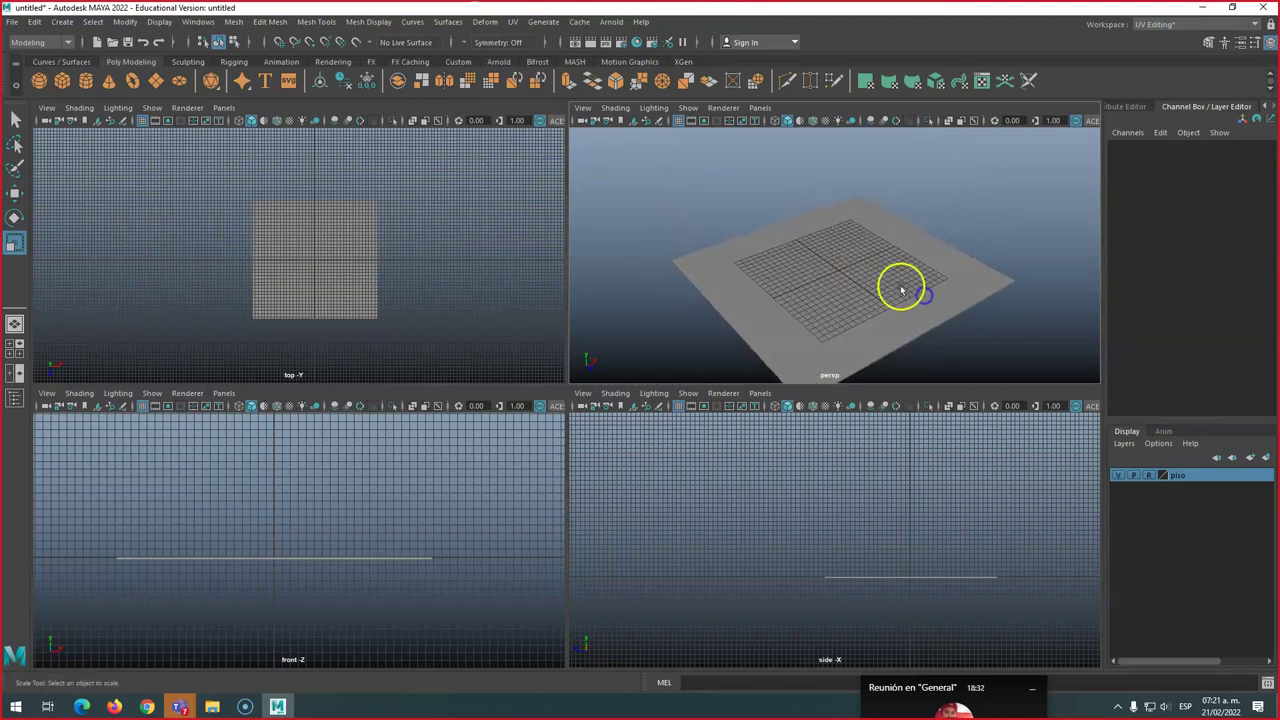
Zoom gradually in the perspective and top views, and frame the whole slab in all four views
{"action": "right_click_drag", "start_coordinate": [897, 283], "coordinate": [830, 266], "text": "alt"}
{"action": "right_click_drag", "start_coordinate": [416, 231], "coordinate": [367, 242], "text": "alt"}
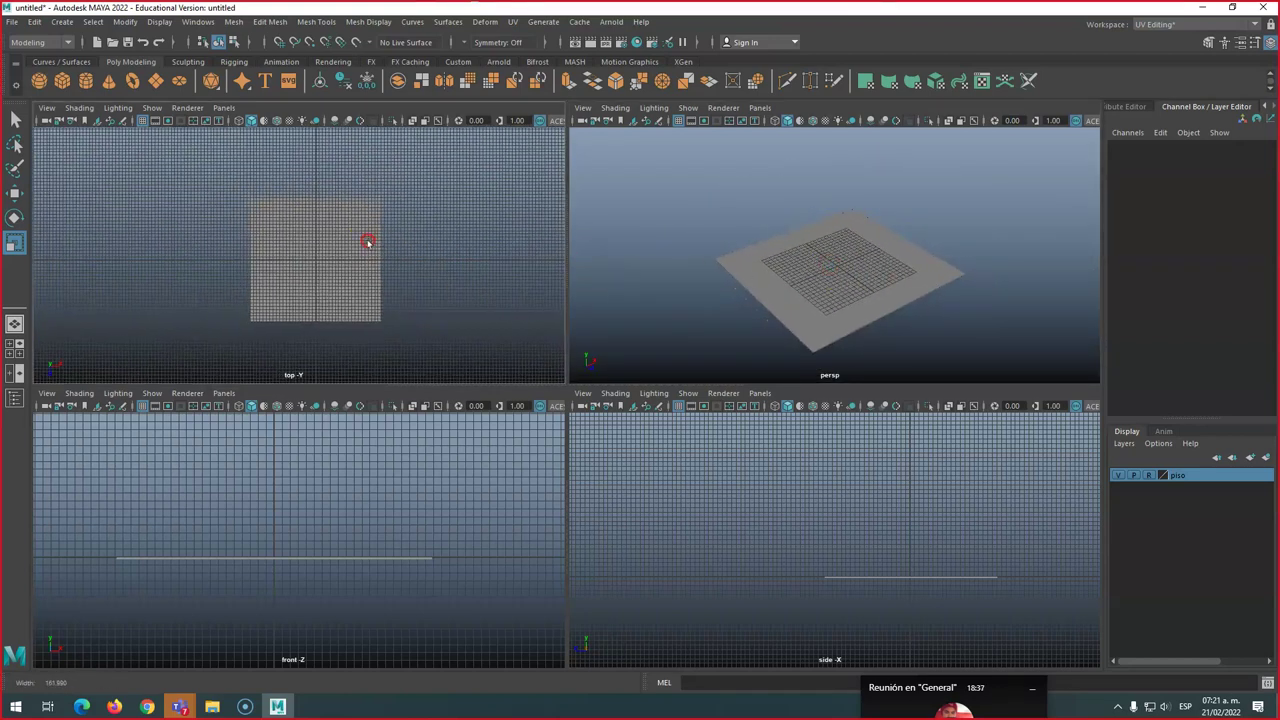
{"action": "mouse_move", "coordinate": [828, 279]}
{"action": "right_mouse_down", "text": "alt"}
{"action": "mouse_move", "coordinate": [880, 280]}
{"action": "mouse_move", "coordinate": [834, 285]}
{"action": "right_mouse_up", "text": "alt"}
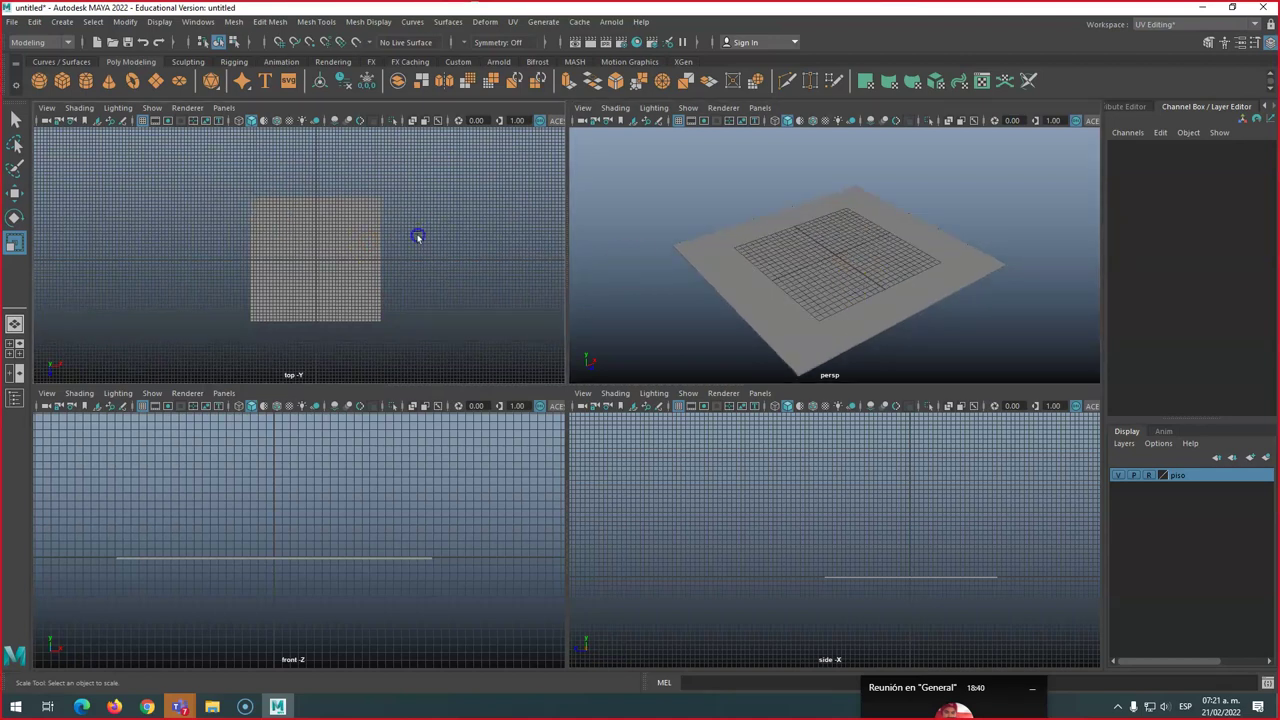
{"action": "scroll", "coordinate": [420, 240], "scroll_direction": "up", "scroll_amount": 5}
{"action": "right_click_drag", "start_coordinate": [374, 508], "coordinate": [477, 535], "text": "alt"}
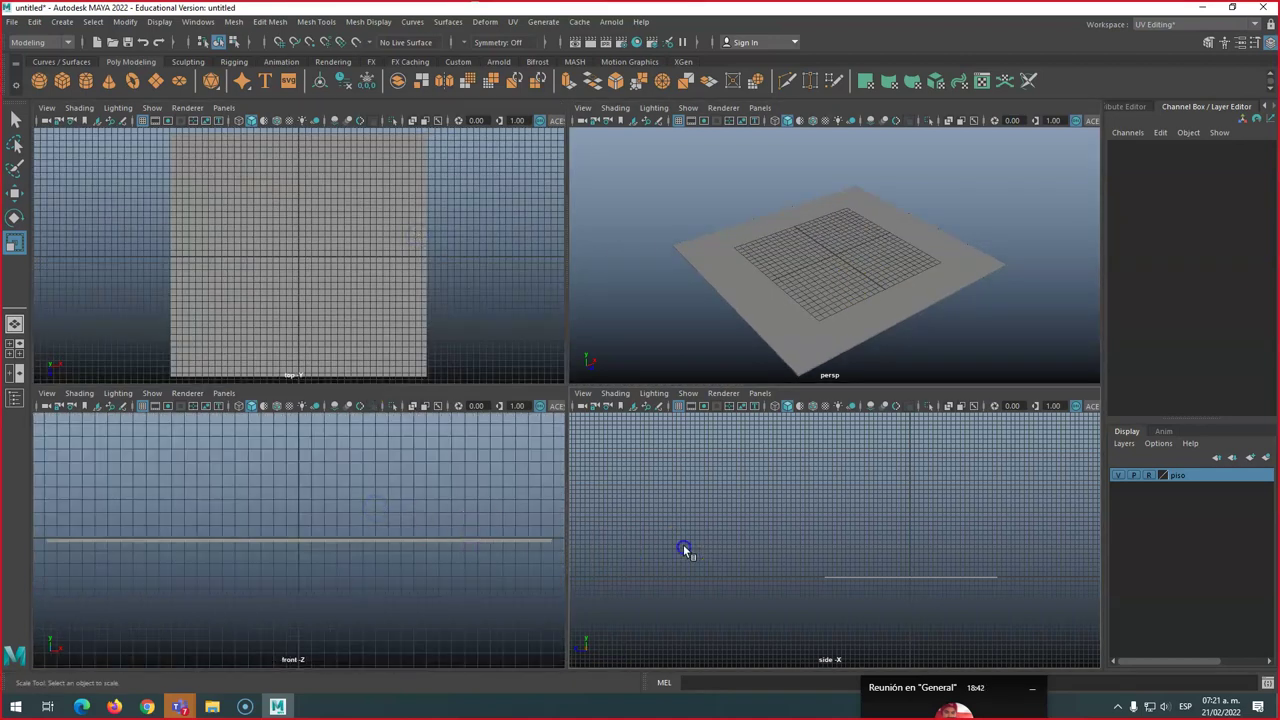
{"action": "key", "text": "f"}
{"action": "left_click_drag", "start_coordinate": [811, 233], "coordinate": [770, 232], "text": "alt"}
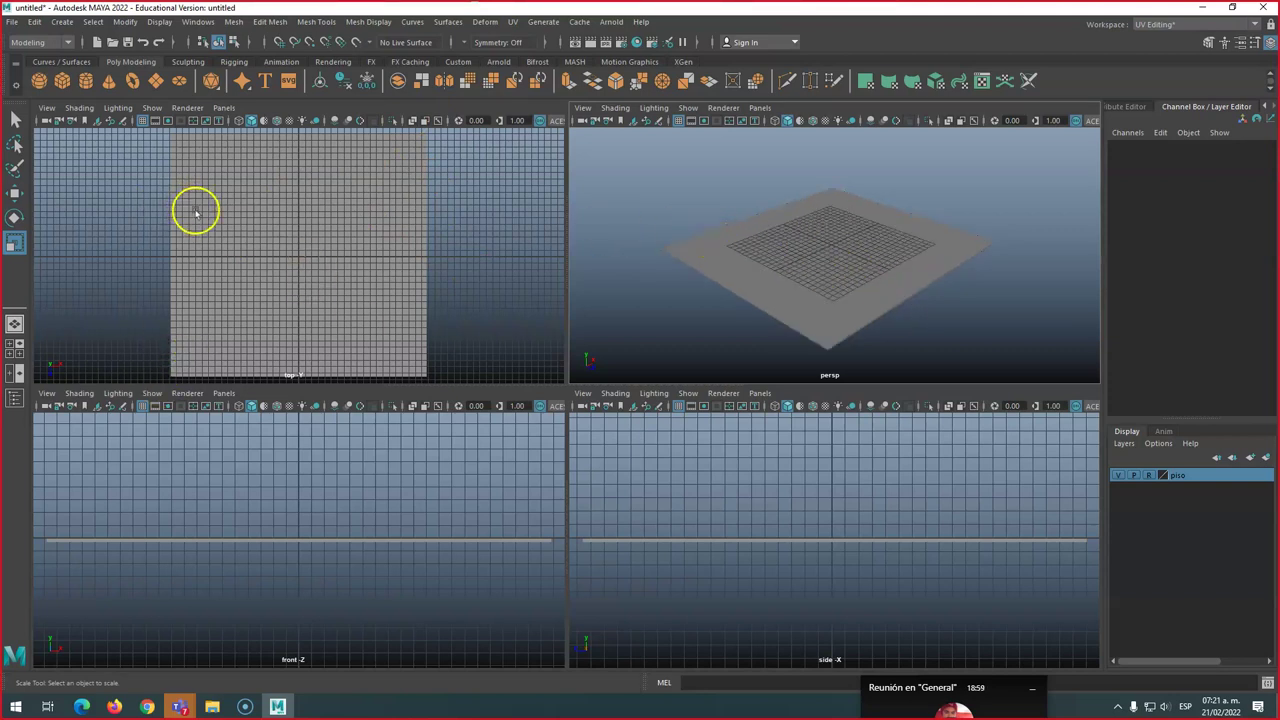
Create a polygon sphere at the origin and activate the Move tool on it
{"action": "left_click", "coordinate": [39, 81]}
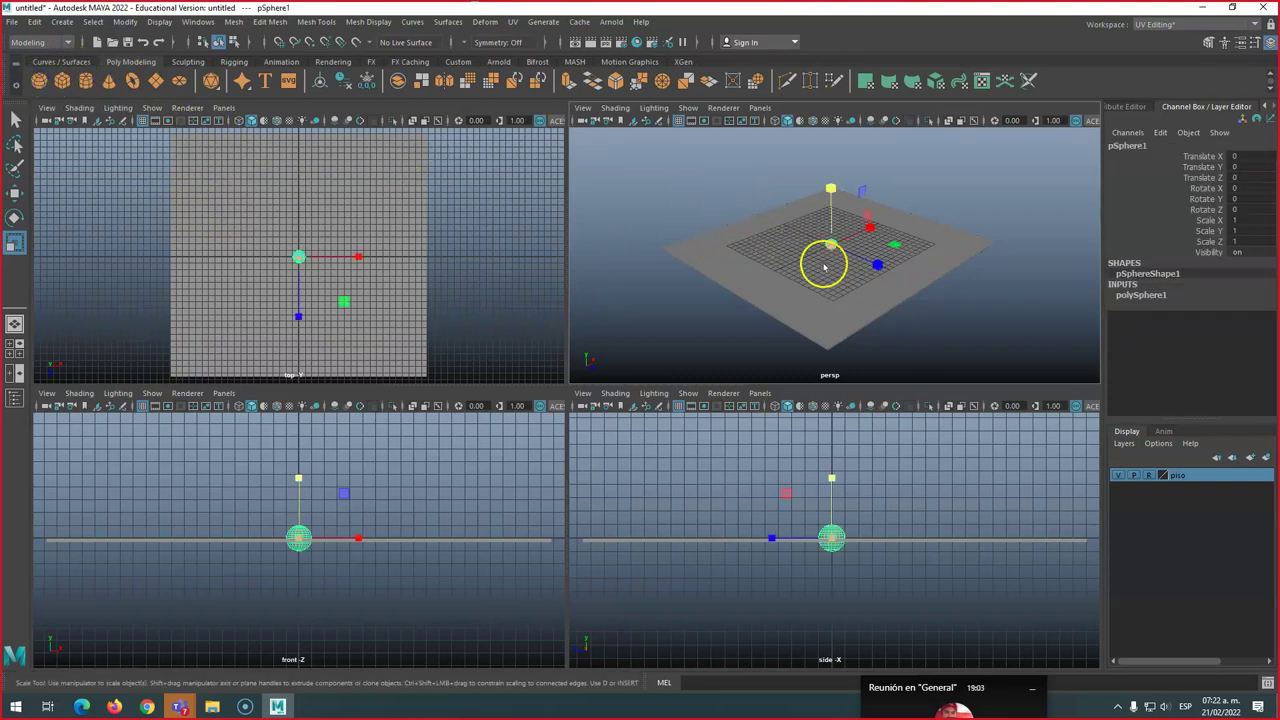
{"action": "key", "text": "w"}
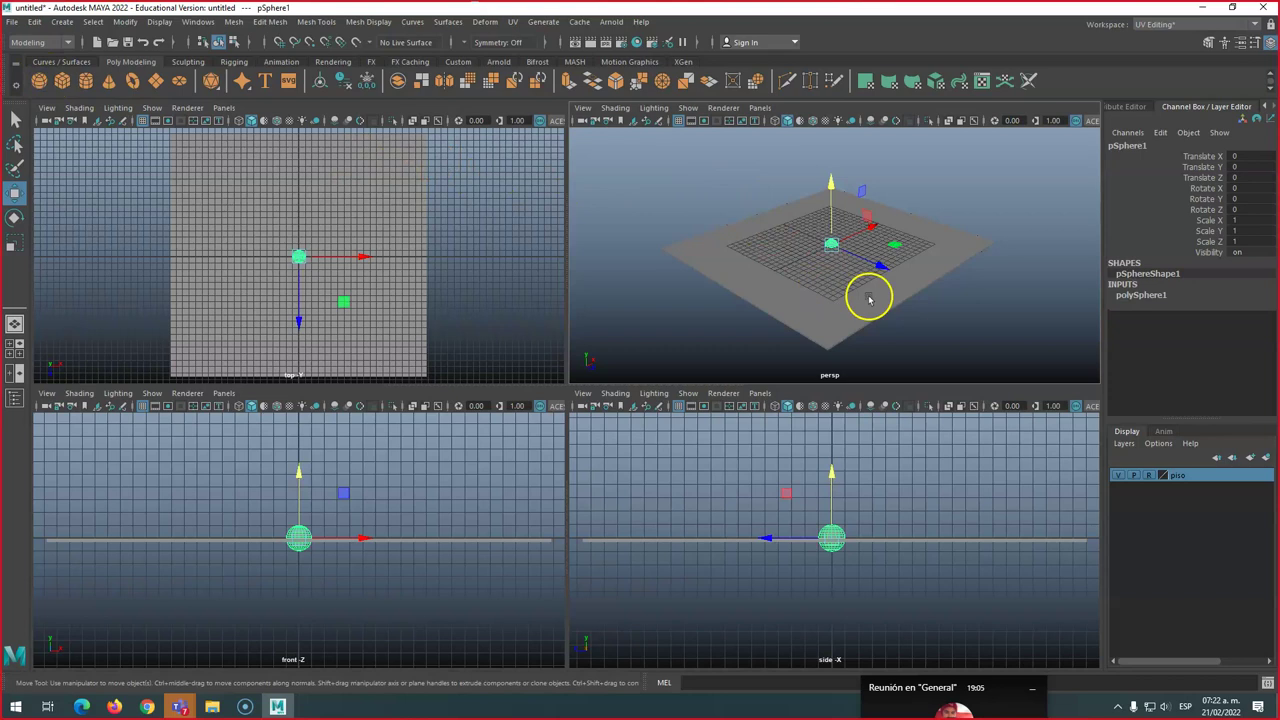
{"action": "left_click", "coordinate": [334, 507]}
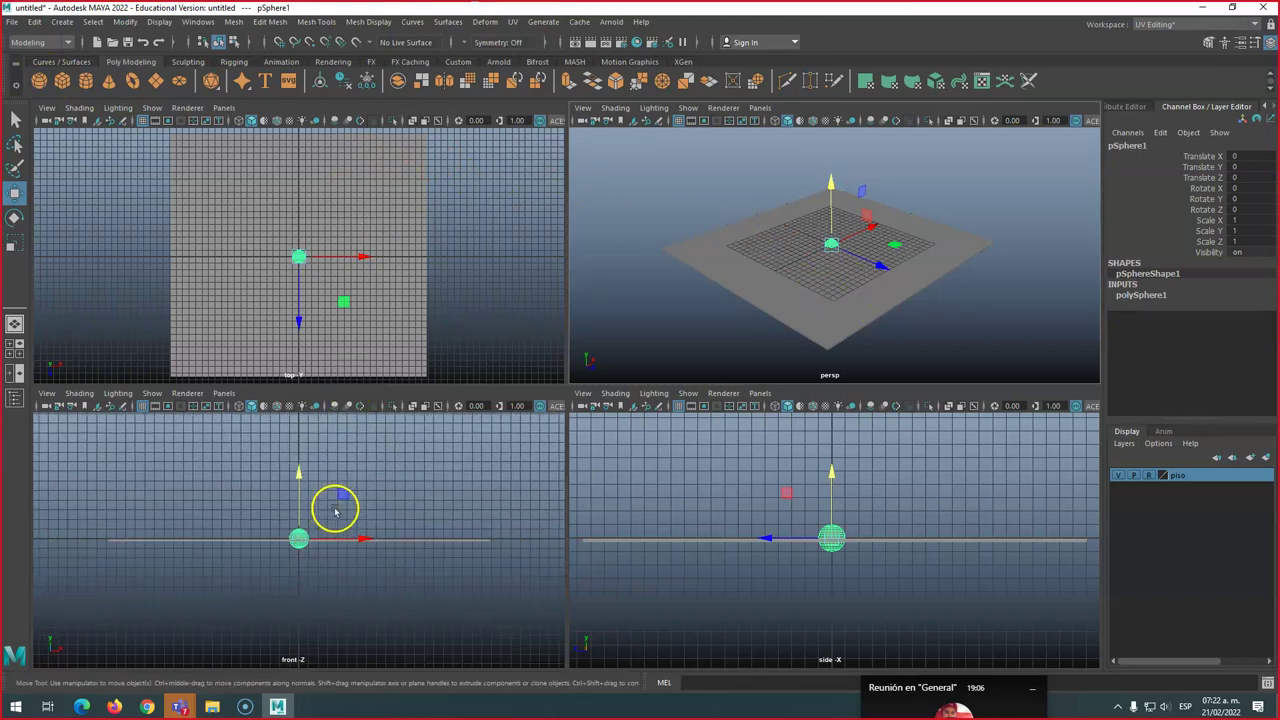
{"action": "scroll", "coordinate": [334, 513], "scroll_direction": "down", "scroll_amount": 1}
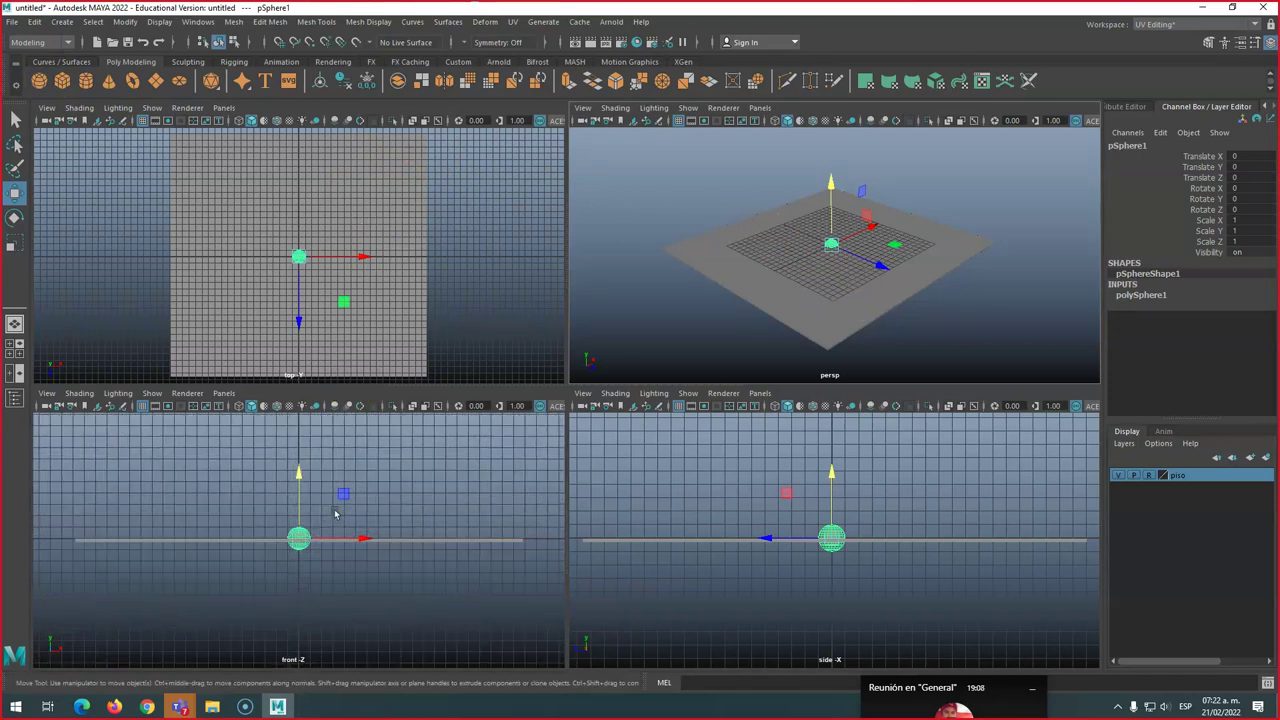
Examine the tool shelves from Curves / Surfaces through Sculpting, Rigging, Animation, Rendering, Arnold, MASH and XGen, returning to Poly Modeling
{"action": "left_click", "coordinate": [68, 62]}
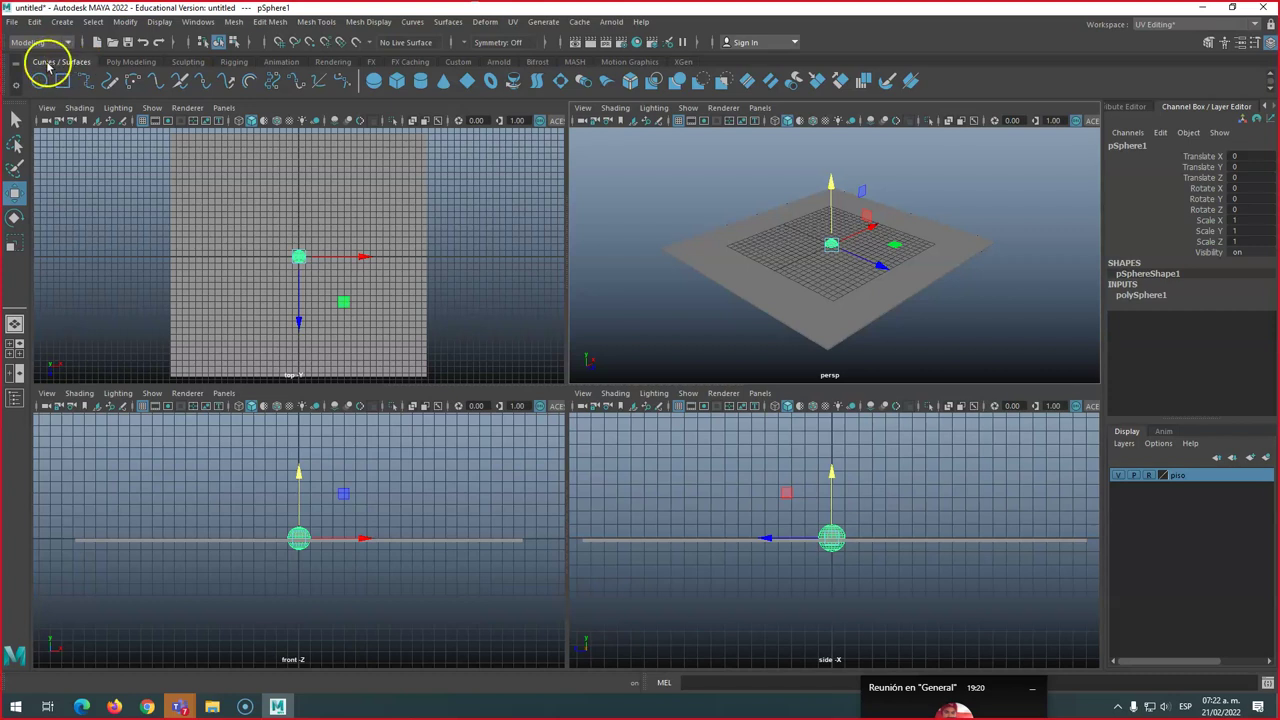
{"action": "left_click", "coordinate": [125, 62]}
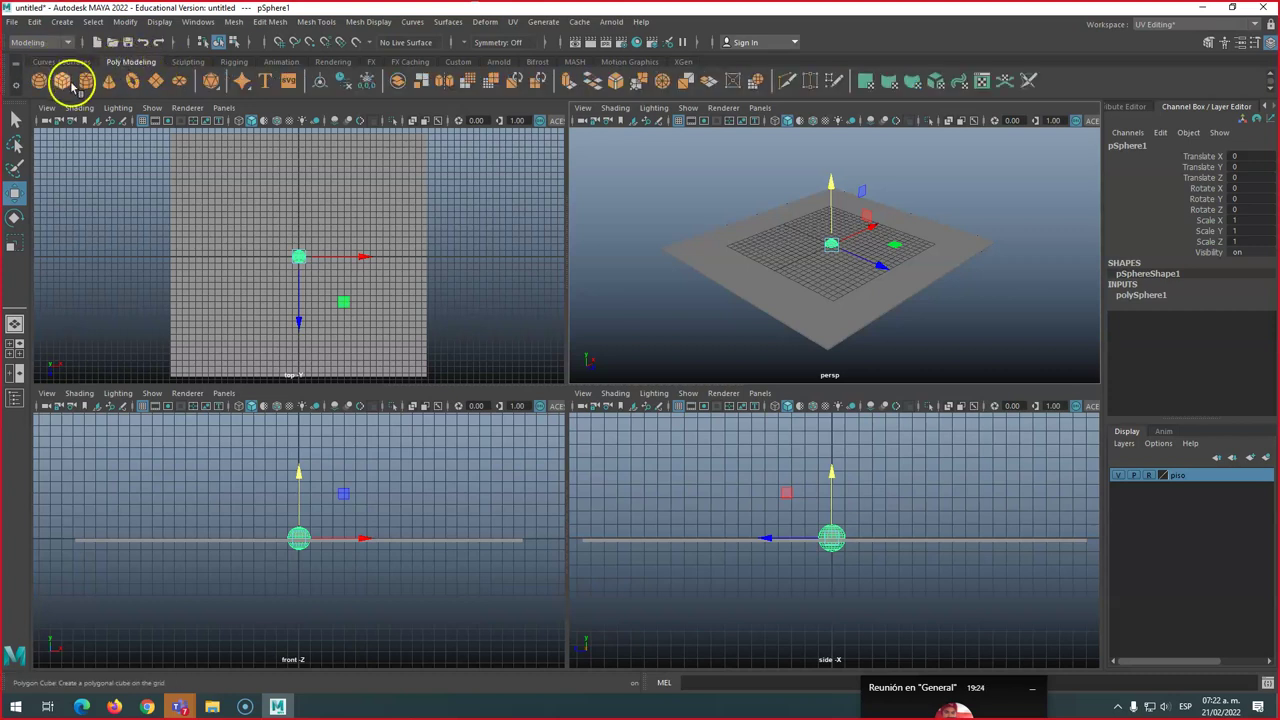
{"action": "left_click", "coordinate": [40, 84]}
{"action": "left_click", "coordinate": [188, 62]}
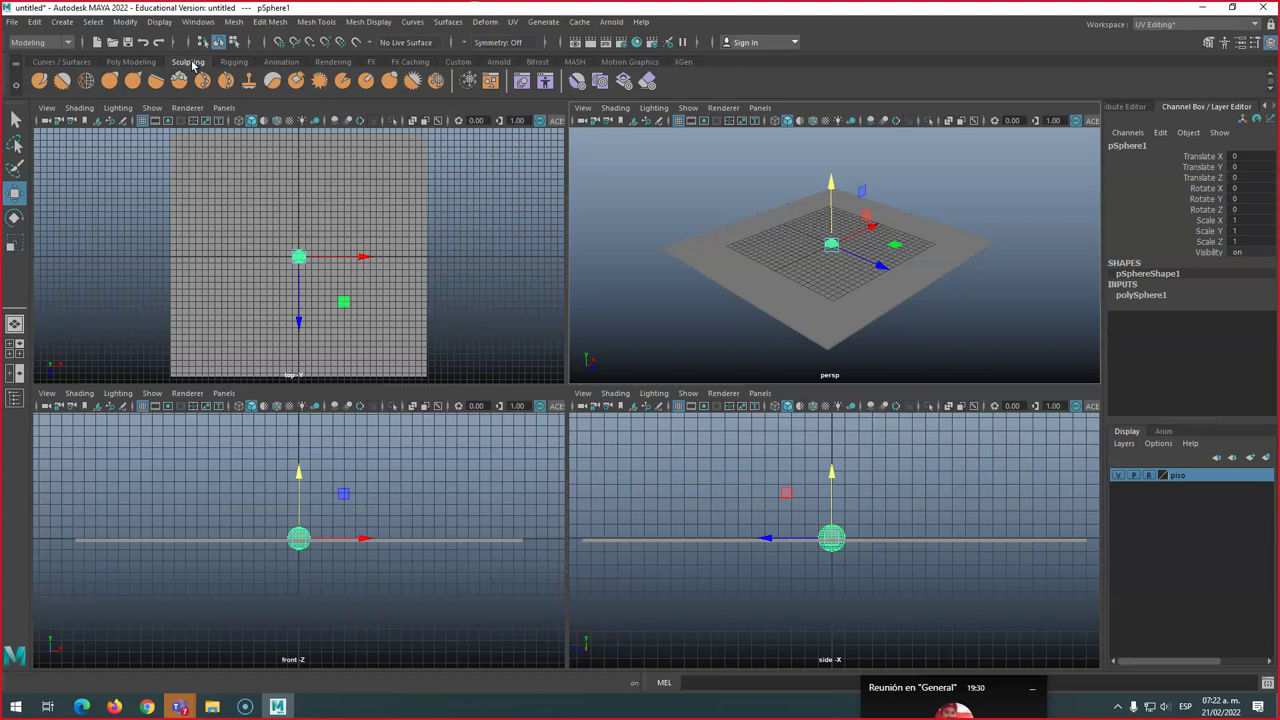
{"action": "left_click", "coordinate": [234, 62]}
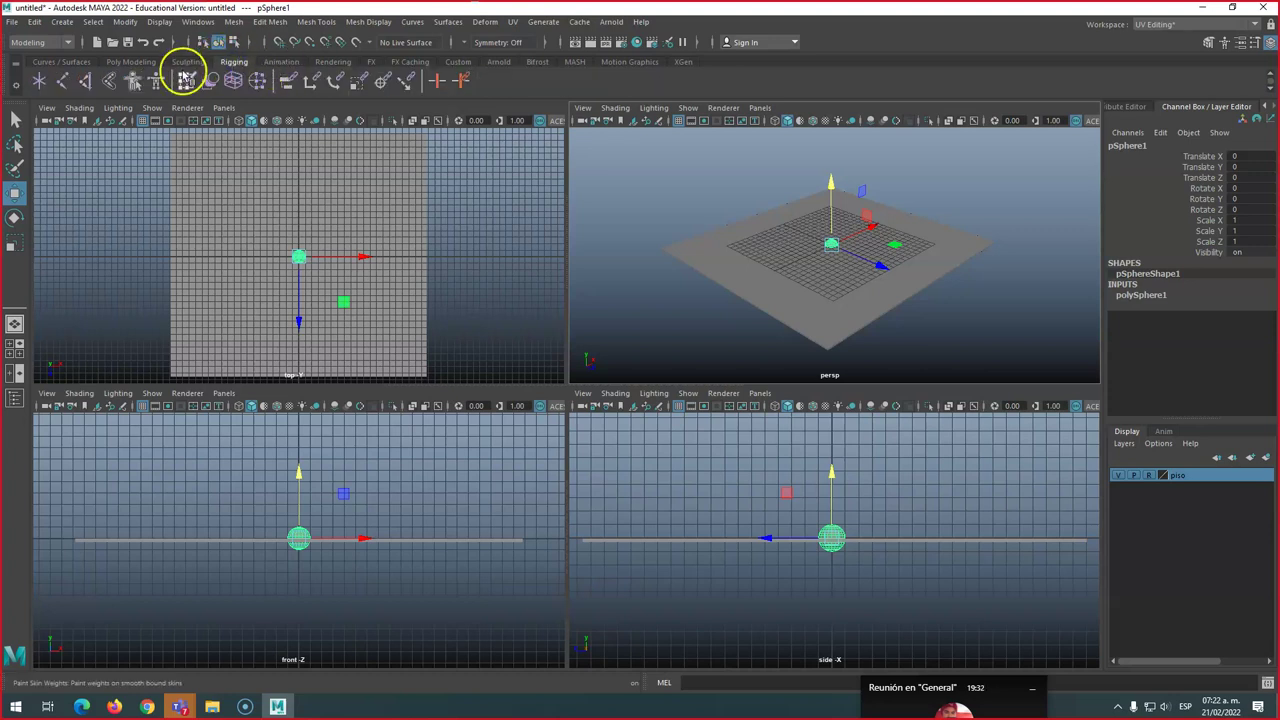
{"action": "left_click", "coordinate": [284, 62]}
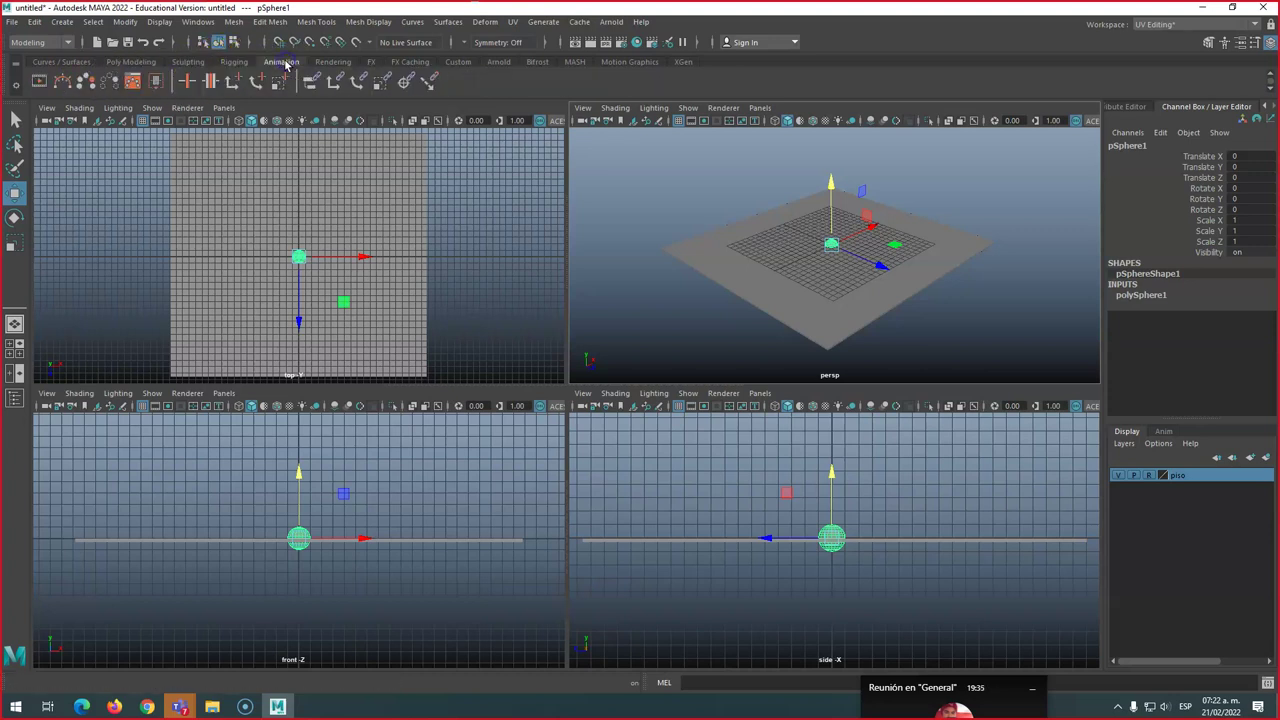
{"action": "left_click", "coordinate": [336, 64]}
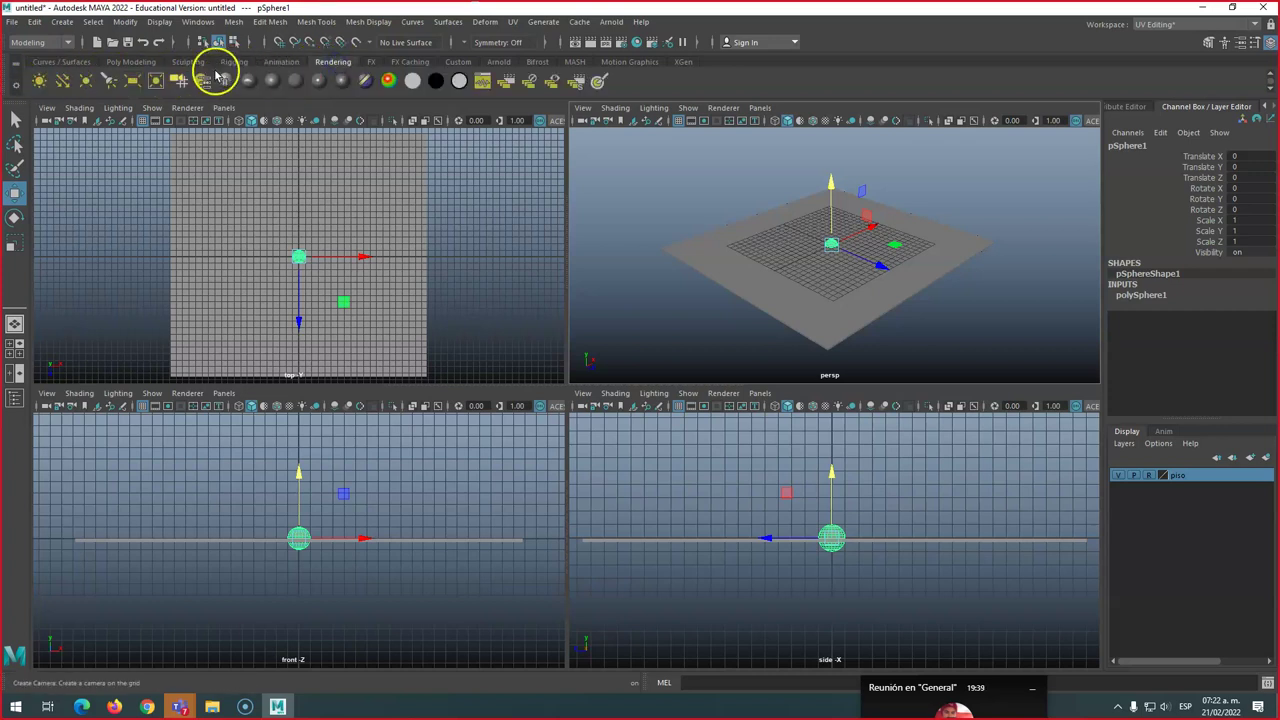
{"action": "left_click", "coordinate": [372, 62]}
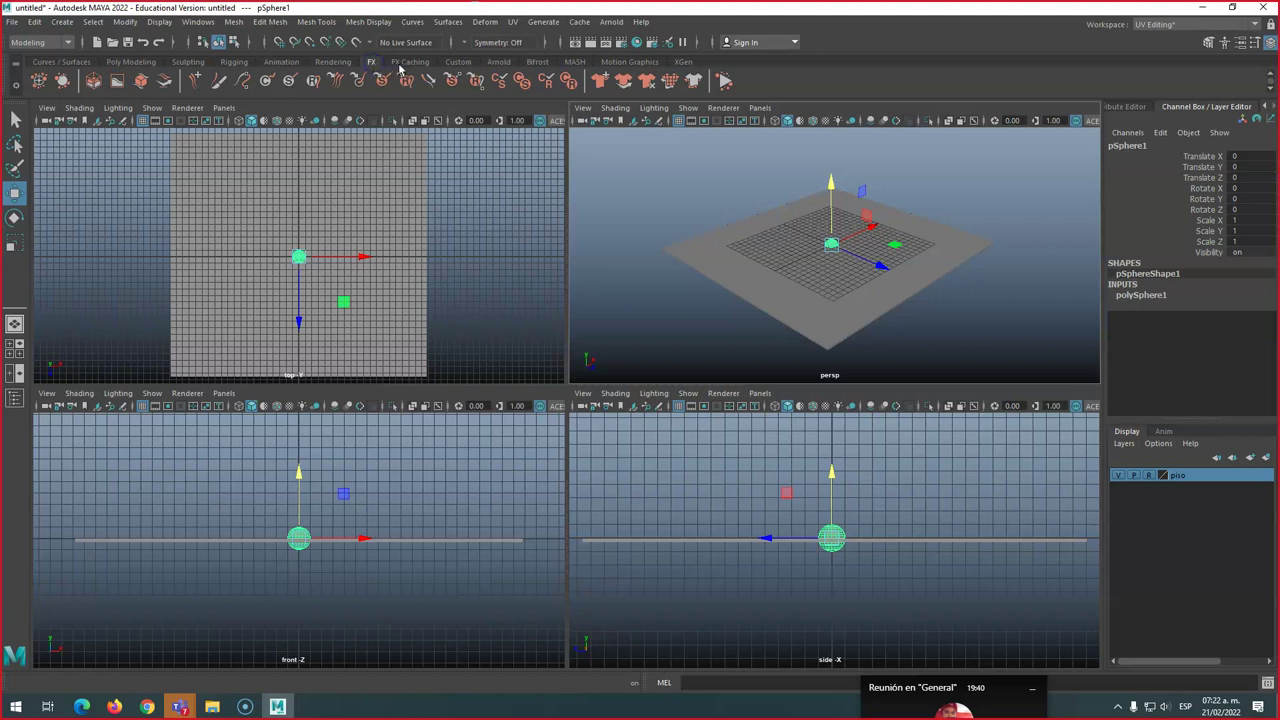
{"action": "left_click", "coordinate": [458, 62]}
{"action": "left_click", "coordinate": [498, 62]}
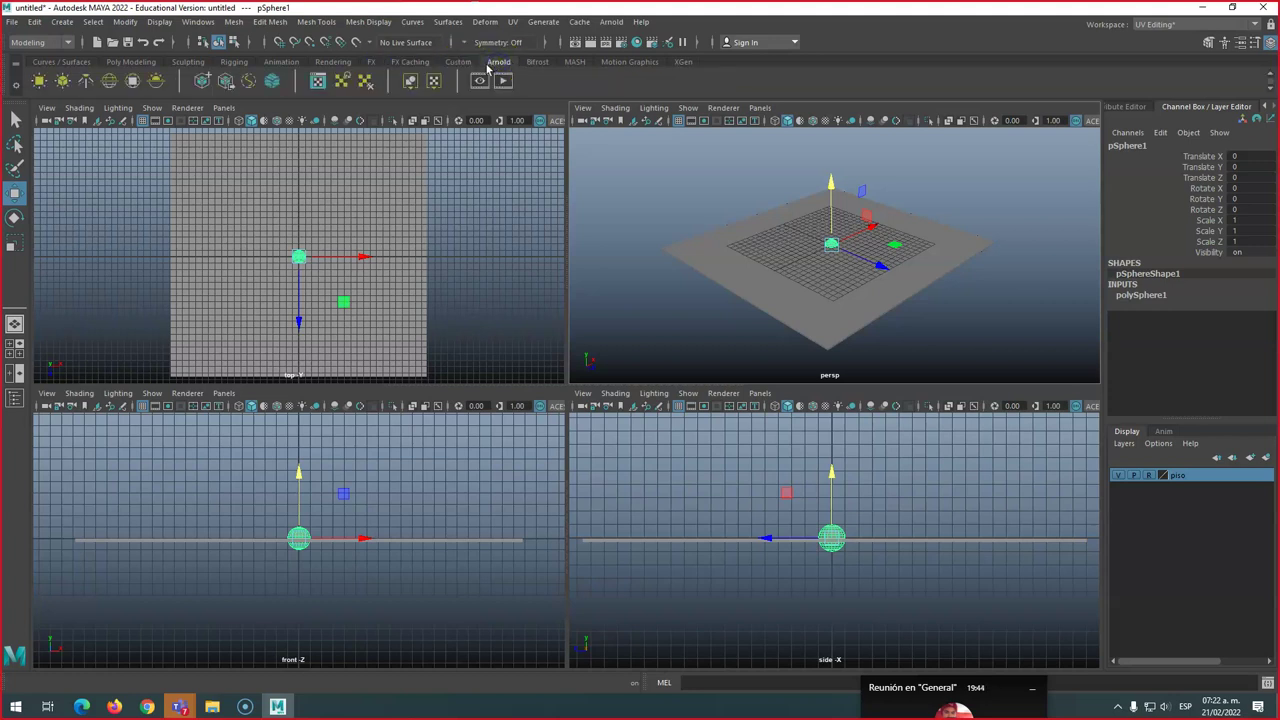
{"action": "left_click", "coordinate": [538, 63]}
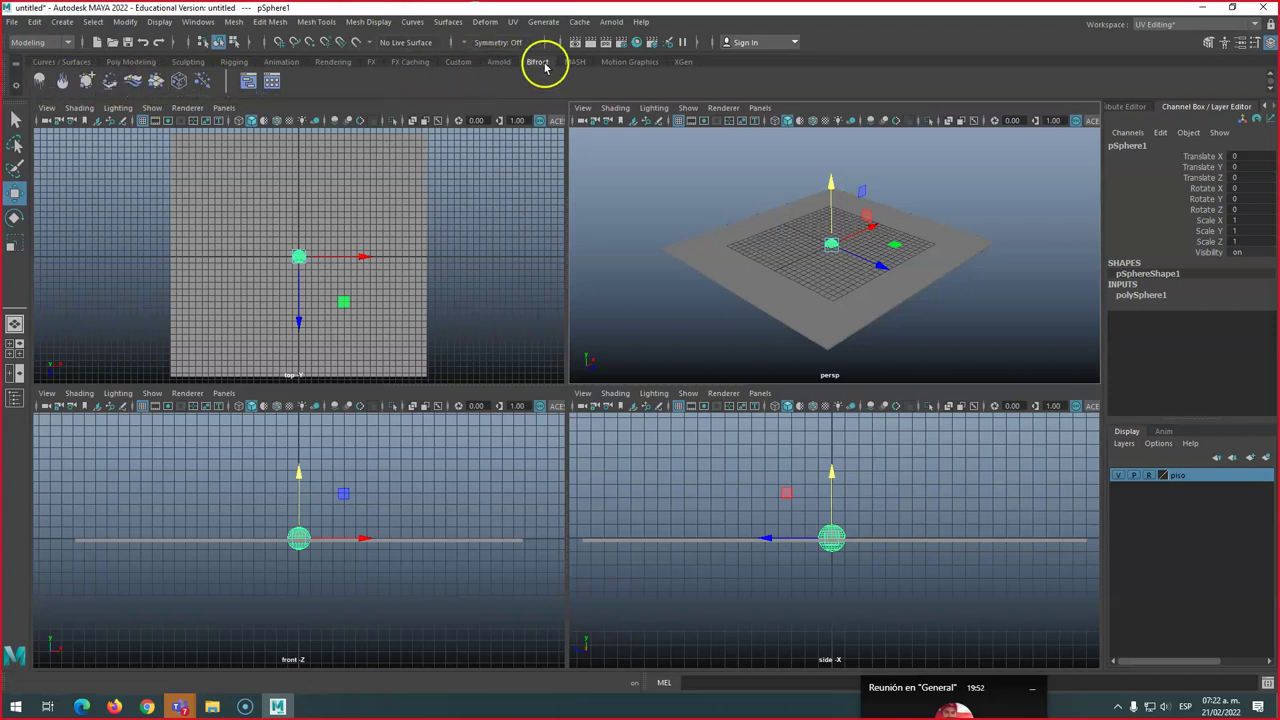
{"action": "left_click", "coordinate": [576, 65]}
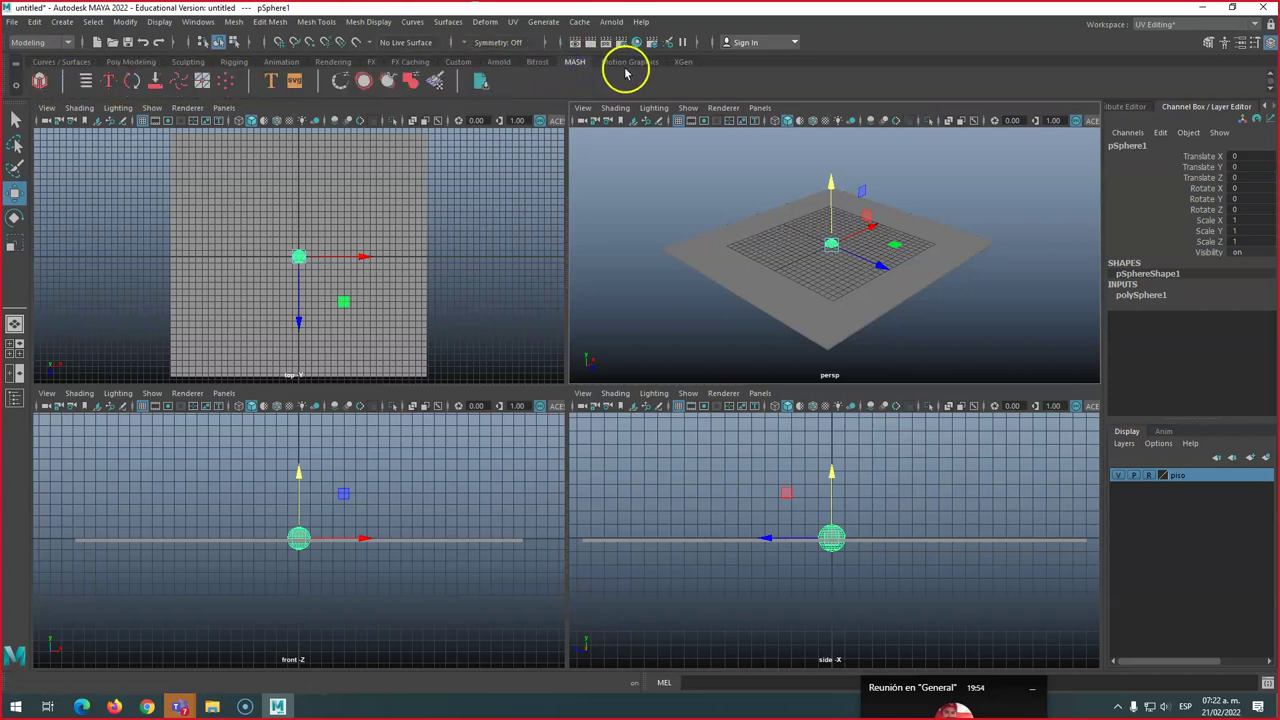
{"action": "left_click", "coordinate": [623, 63]}
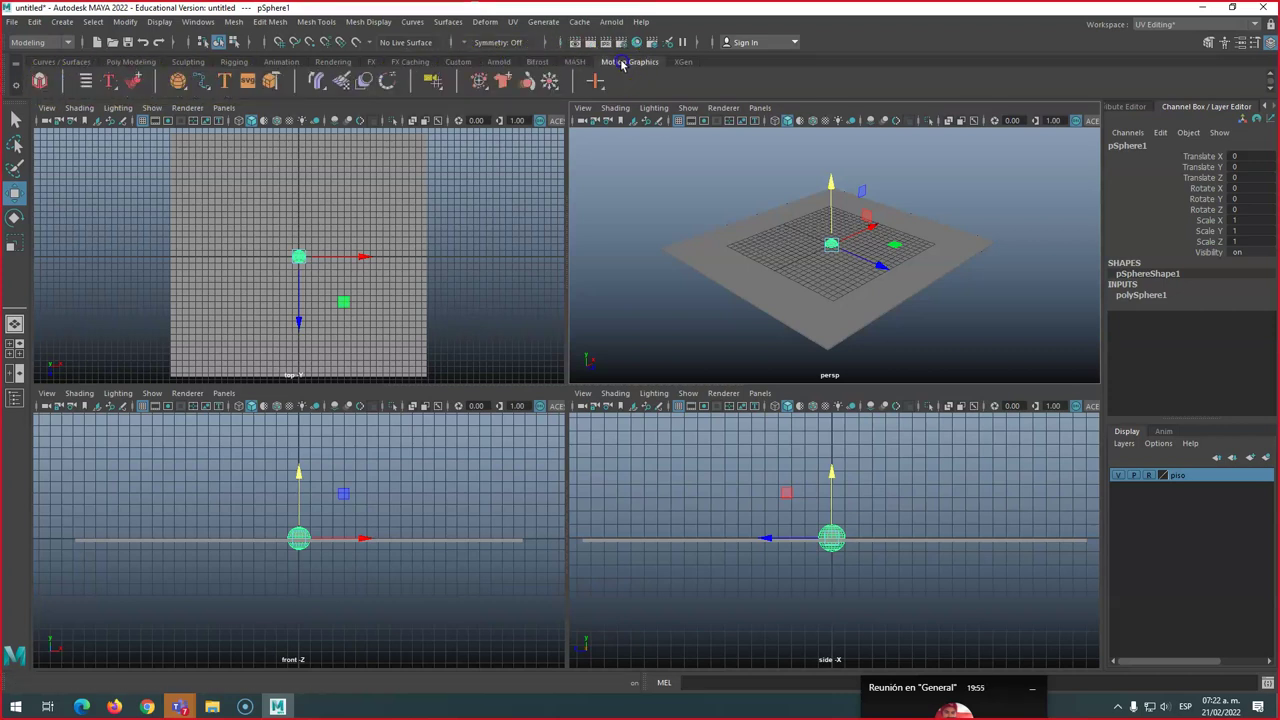
{"action": "left_click", "coordinate": [684, 62]}
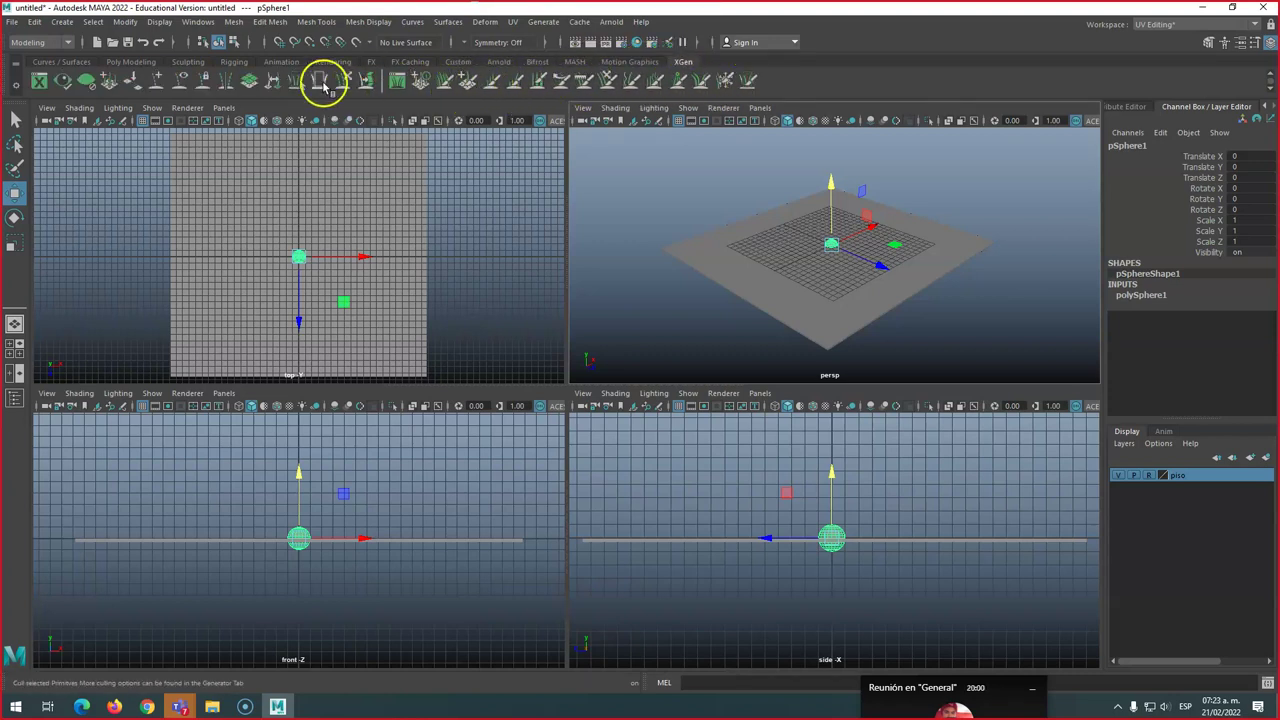
{"action": "left_click", "coordinate": [128, 62]}
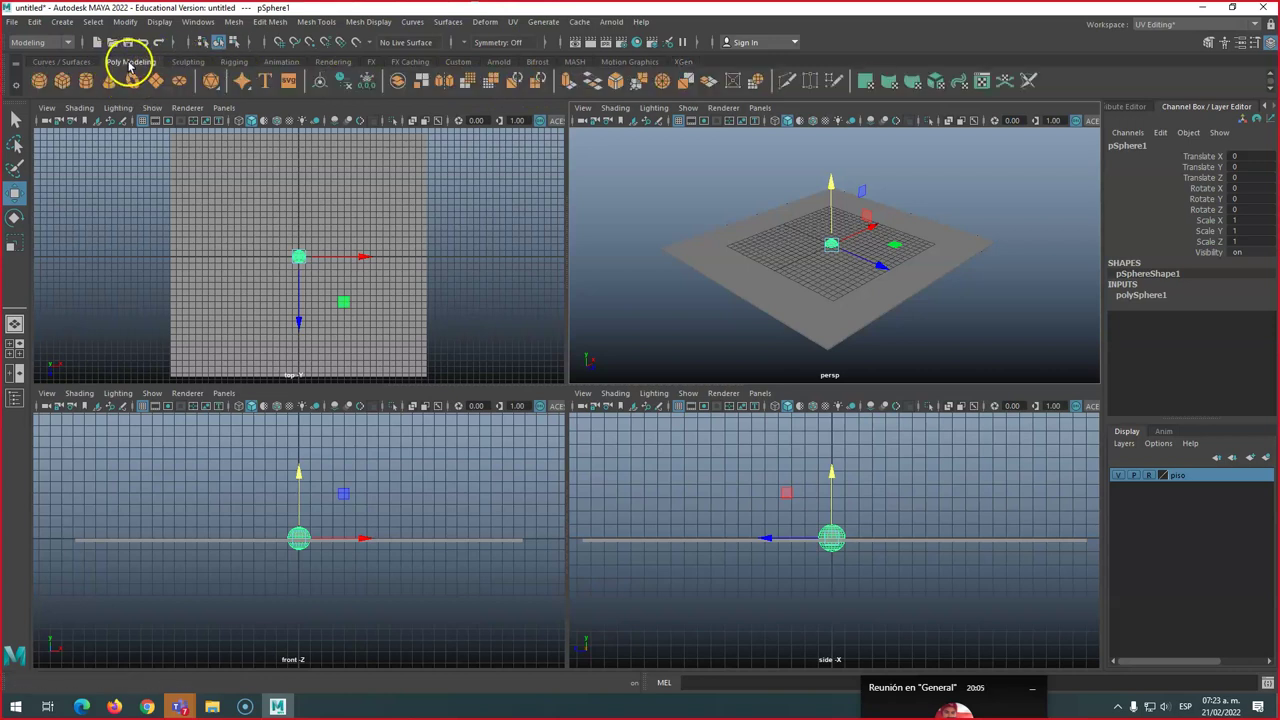
Review the available menu sets and keep Modeling as the active one
{"action": "left_click", "coordinate": [68, 45]}
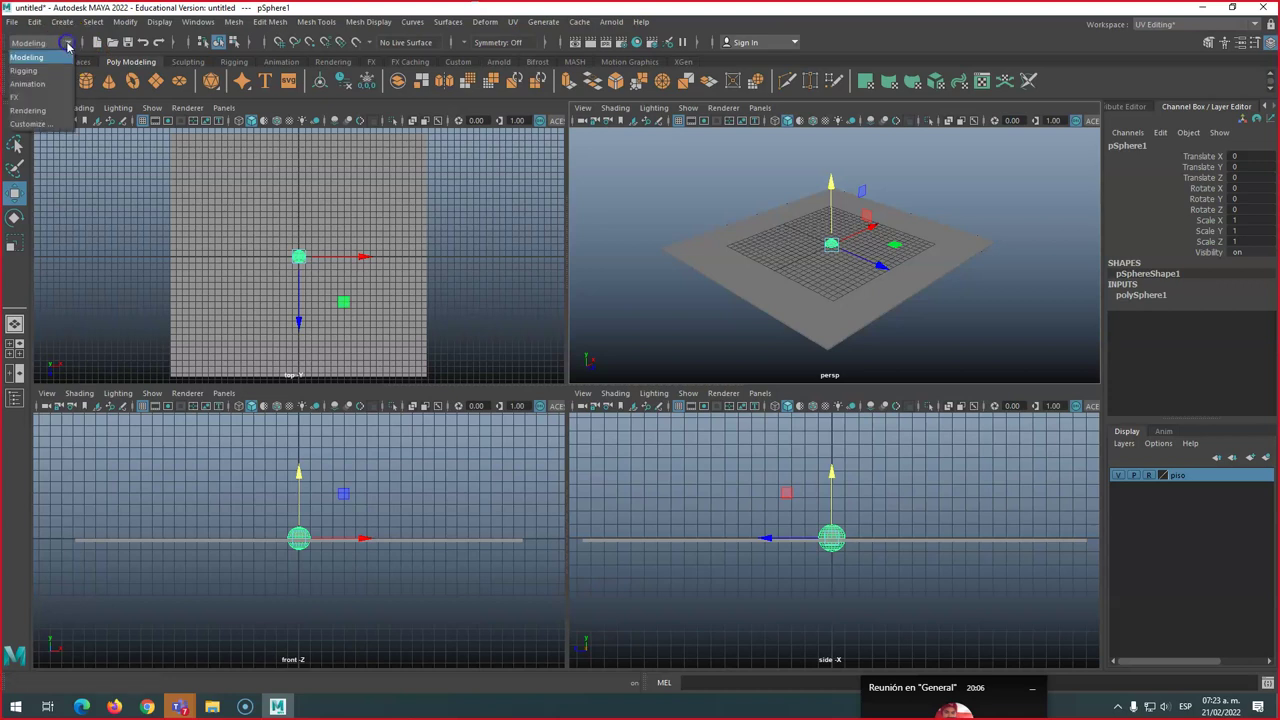
{"action": "left_click", "coordinate": [50, 43]}
{"action": "left_click", "coordinate": [27, 58]}
{"action": "left_click", "coordinate": [43, 43]}
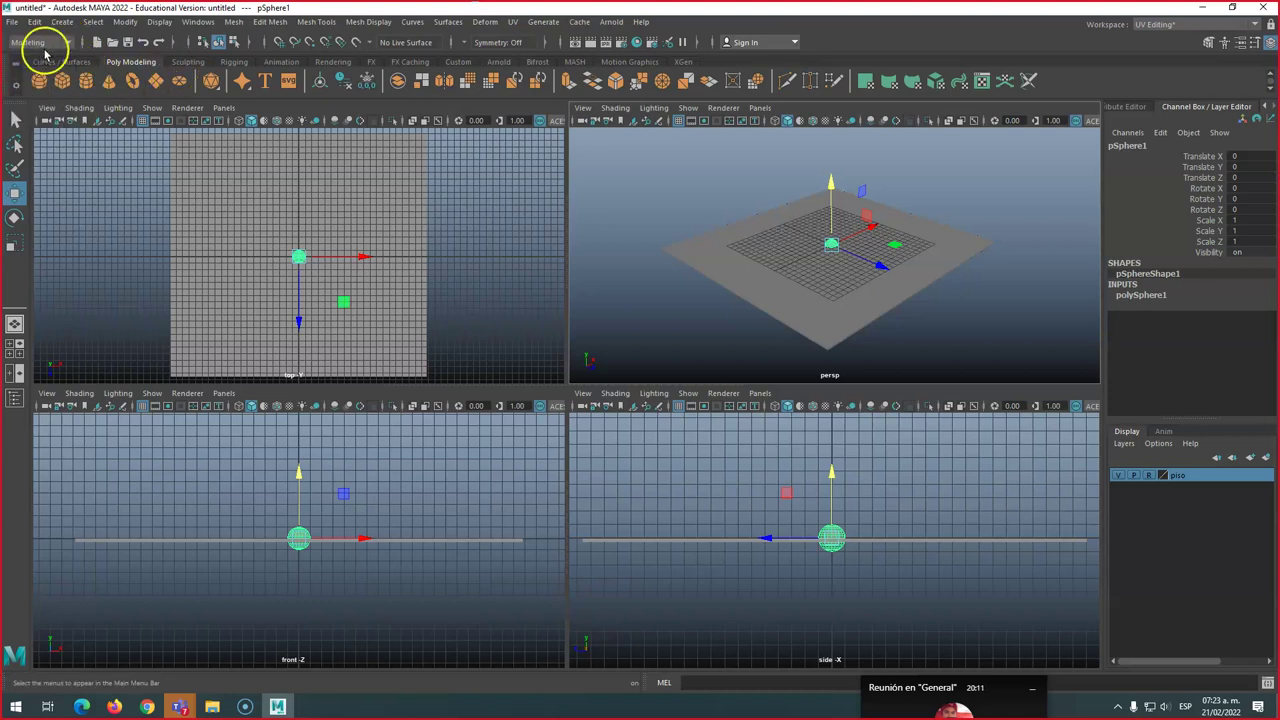
Compare the Rigging, Animation and FX menu sets by activating each in turn
{"action": "left_click", "coordinate": [33, 71]}
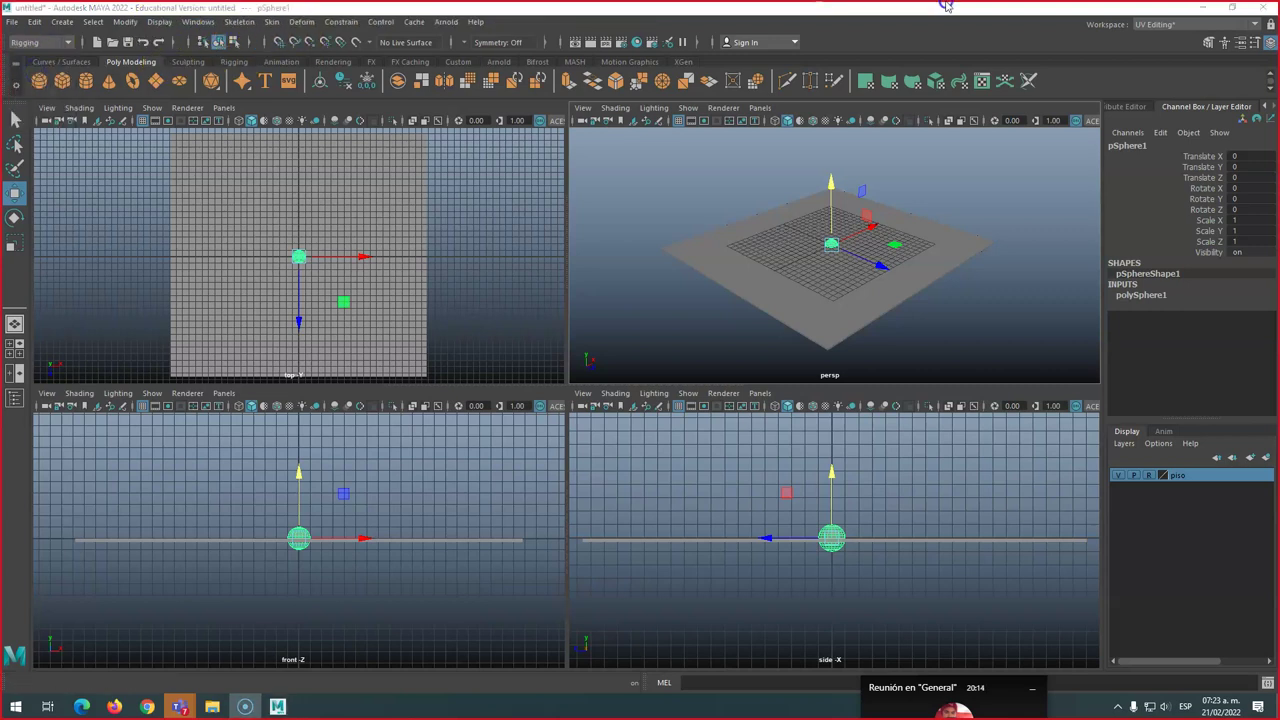
{"action": "left_click", "coordinate": [22, 12]}
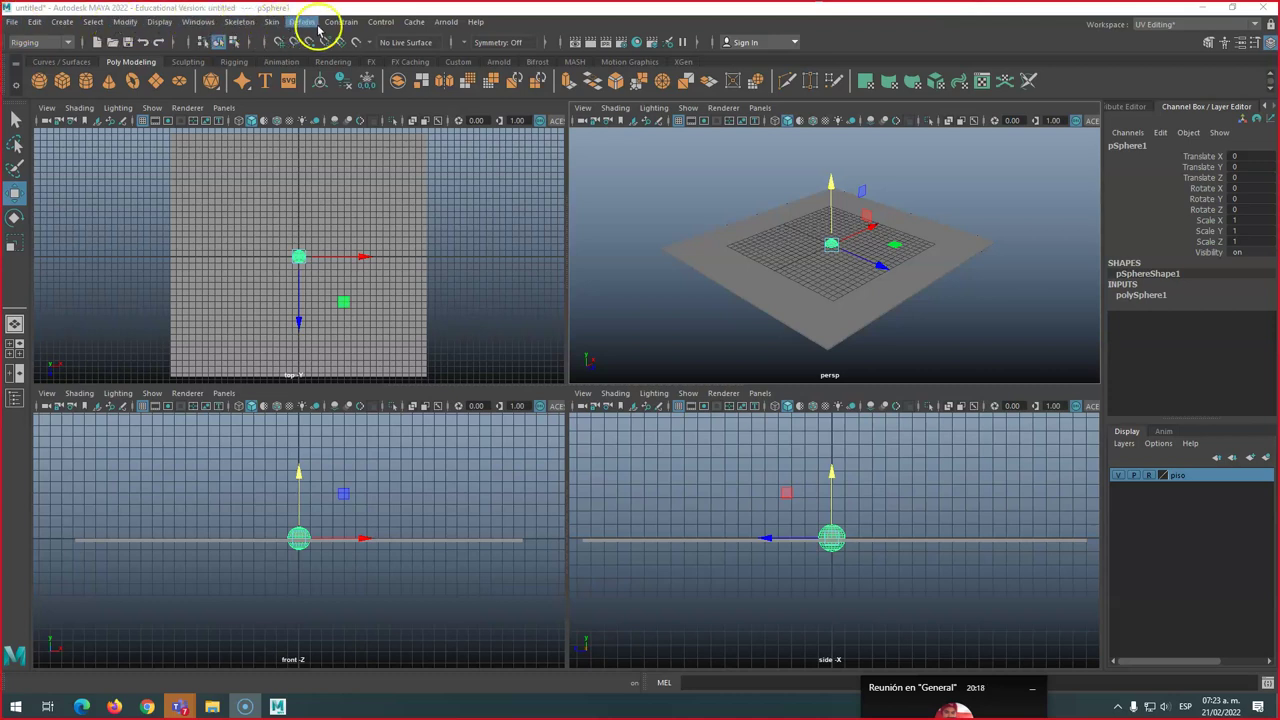
{"action": "left_click", "coordinate": [68, 43]}
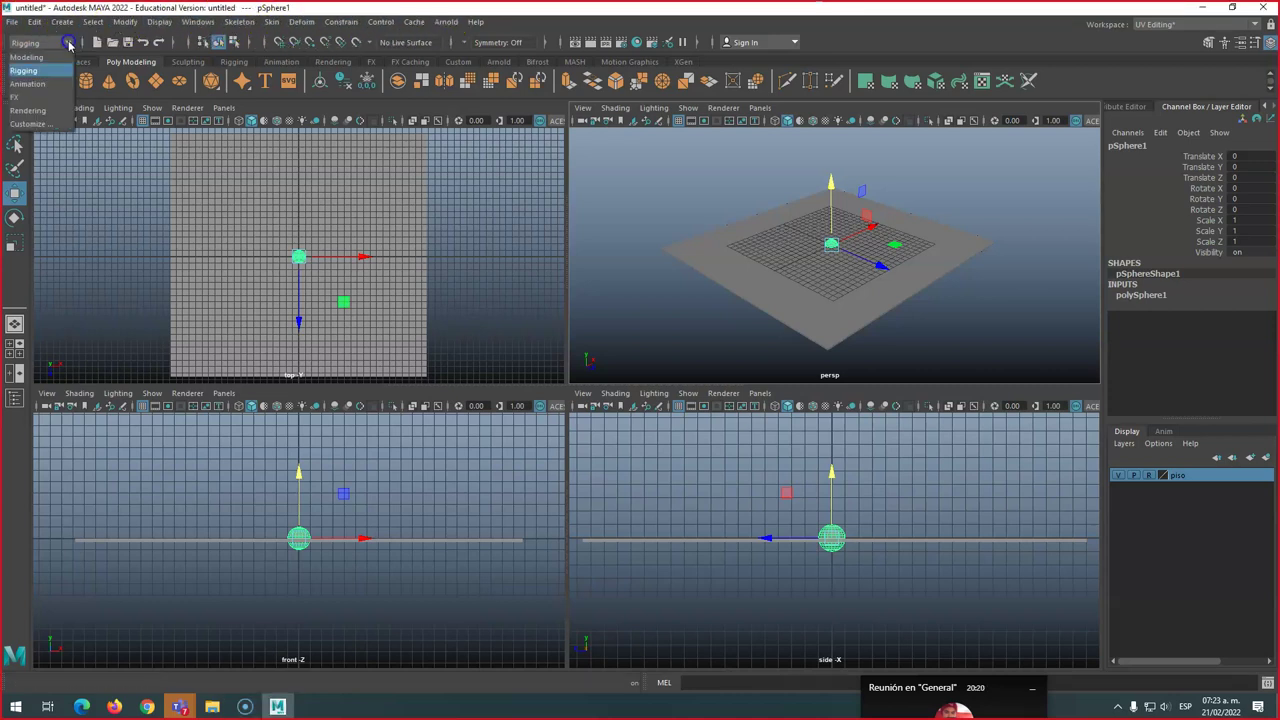
{"action": "left_click", "coordinate": [32, 84]}
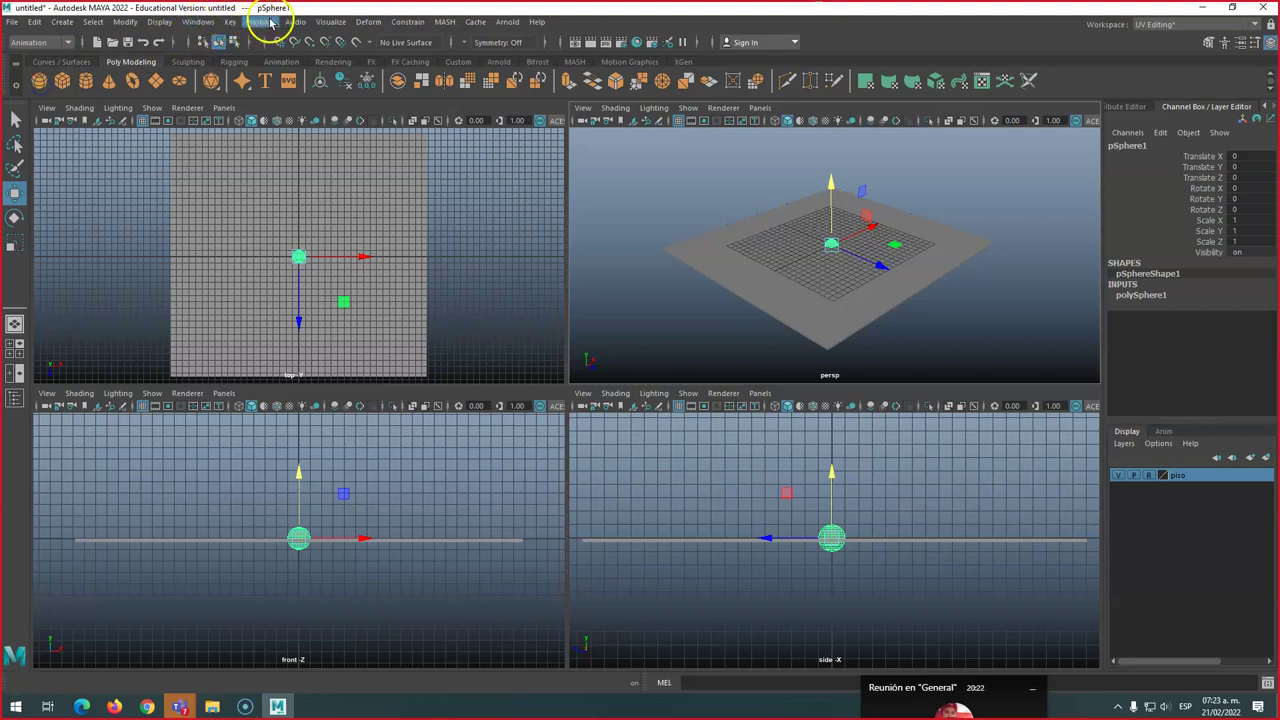
{"action": "left_click", "coordinate": [66, 43]}
{"action": "left_click", "coordinate": [32, 98]}
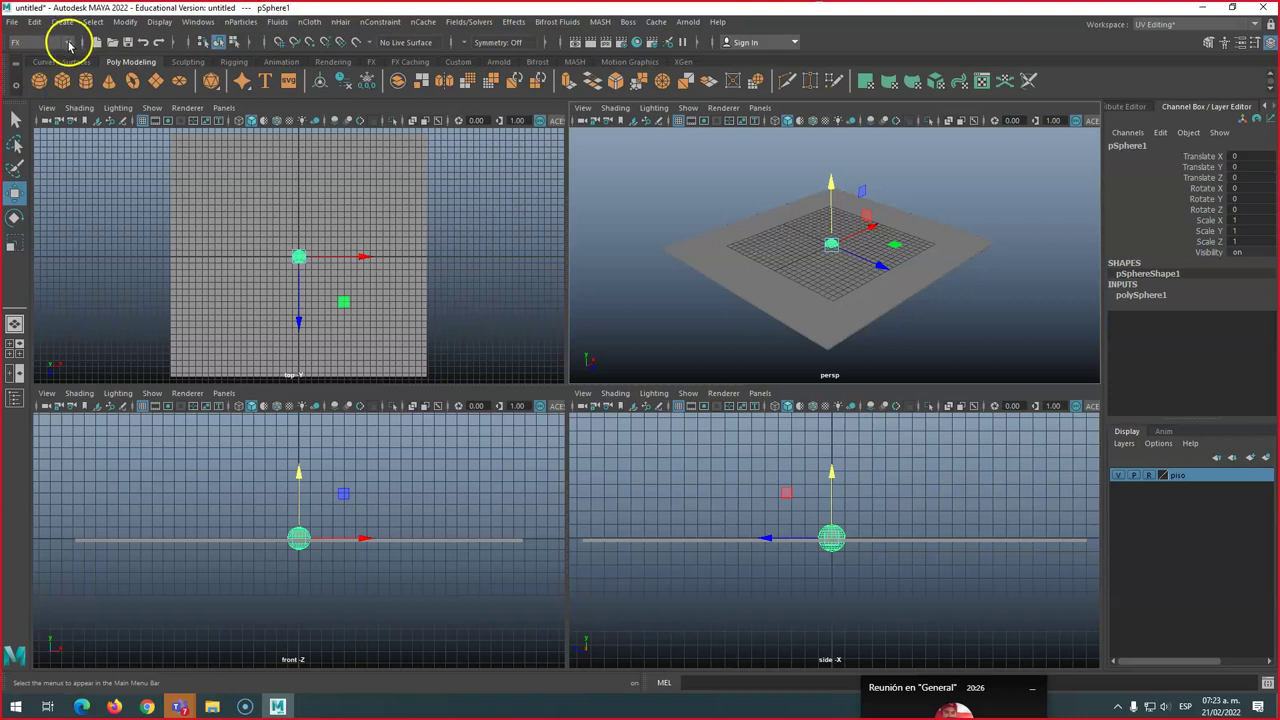
Switch to the Modeling menu set and on to Animation, and look over the keyframe commands it offers
{"action": "left_click", "coordinate": [66, 42]}
{"action": "left_click", "coordinate": [28, 58]}
{"action": "left_click", "coordinate": [66, 42]}
{"action": "left_click", "coordinate": [28, 84]}
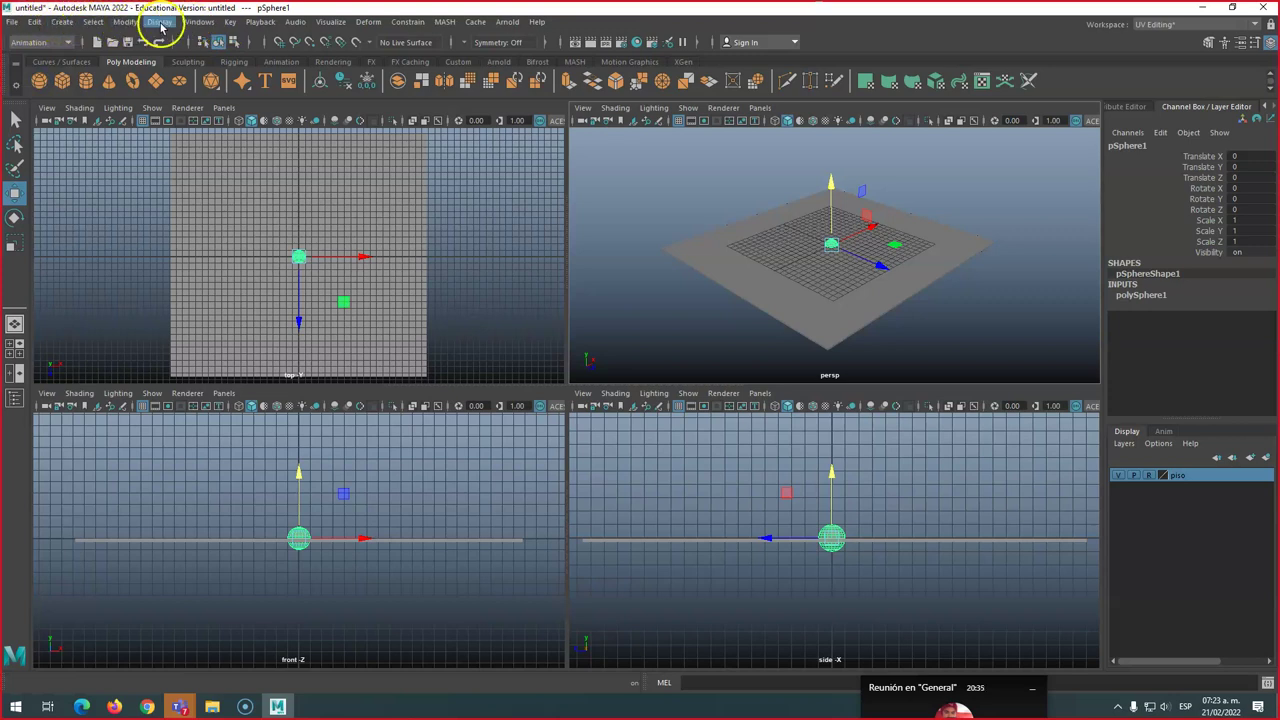
{"action": "left_click", "coordinate": [202, 22]}
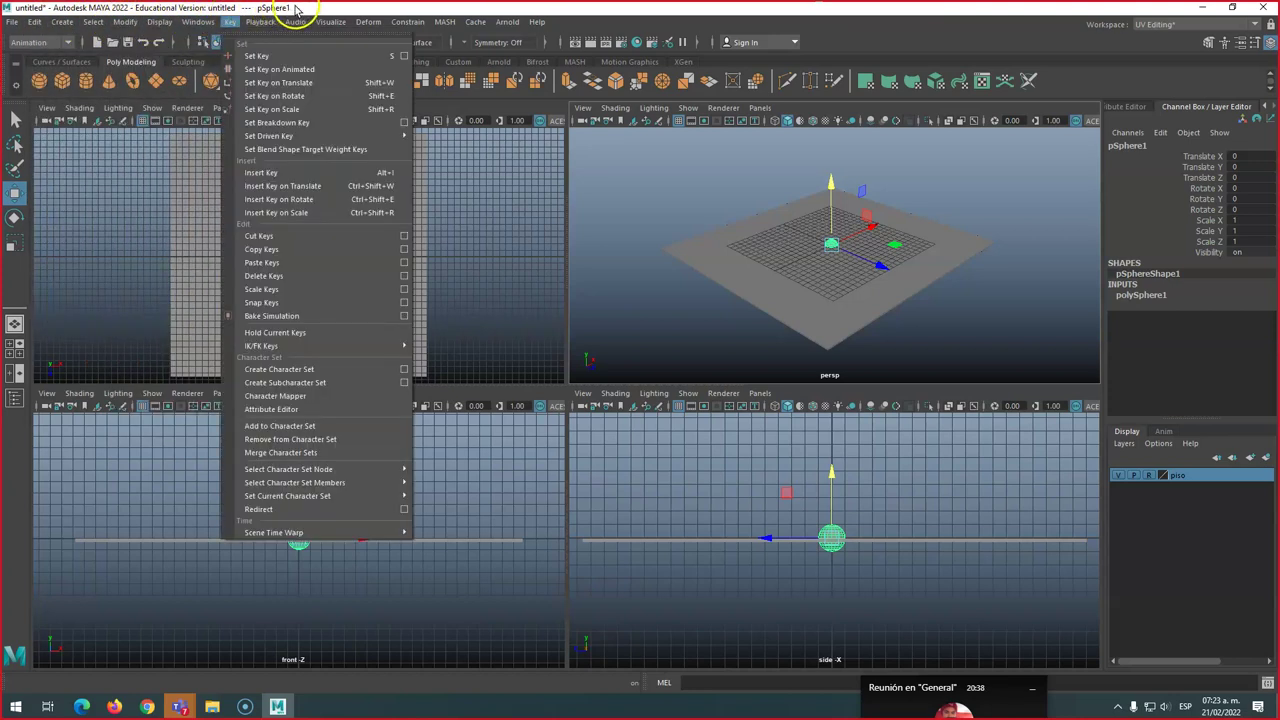
{"action": "left_click", "coordinate": [298, 18]}
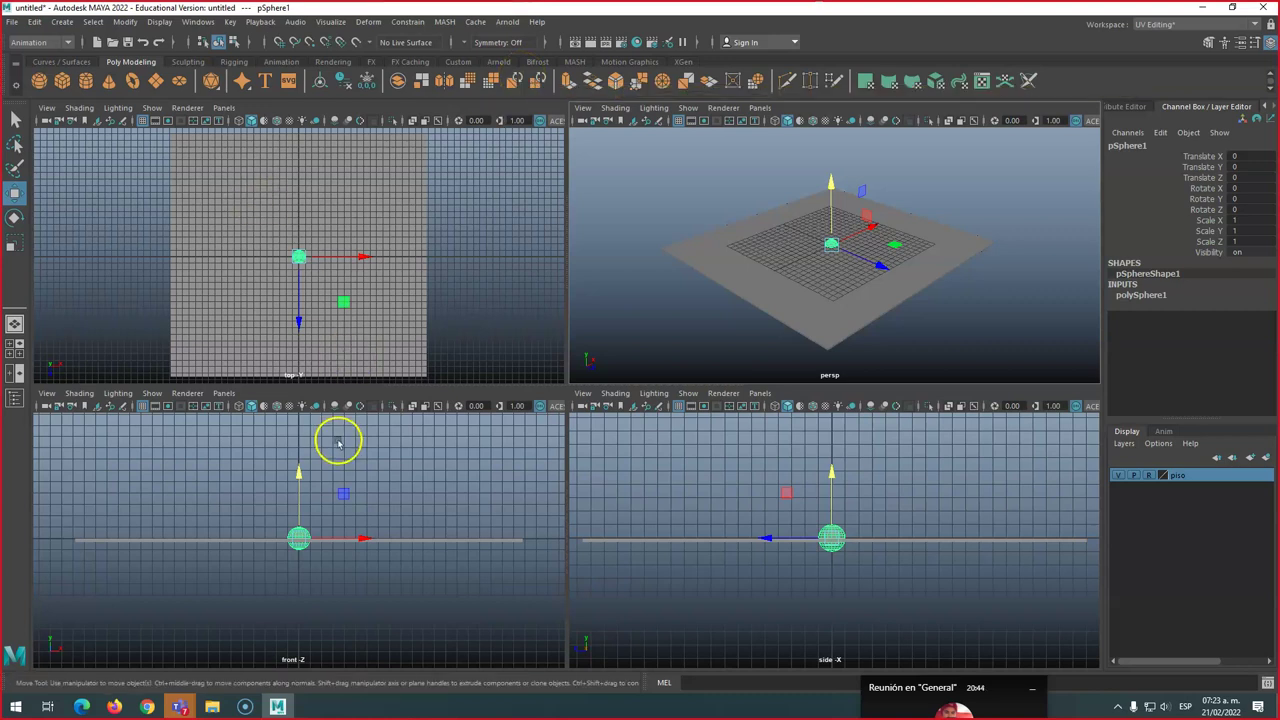
Raise the sphere to about 1.53 in Y and show the front and perspective views side by side
{"action": "left_click_drag", "start_coordinate": [300, 474], "coordinate": [306, 451]}
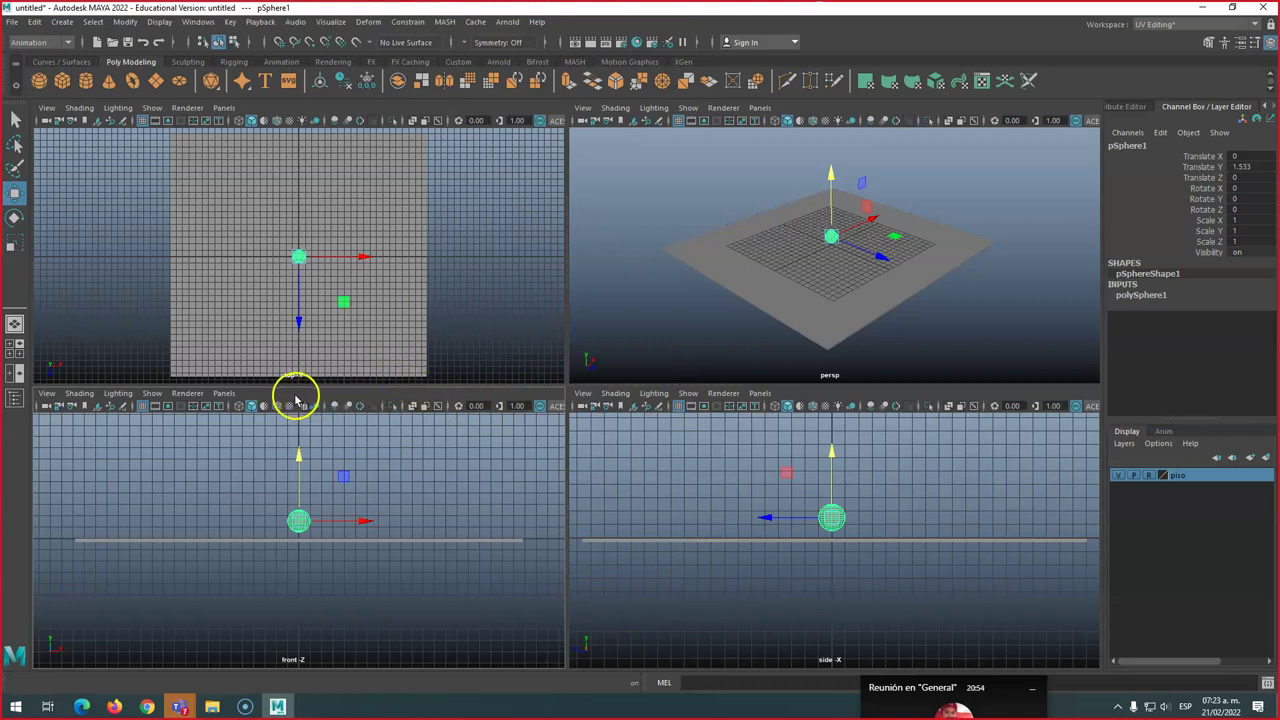
{"action": "left_click", "coordinate": [15, 375]}
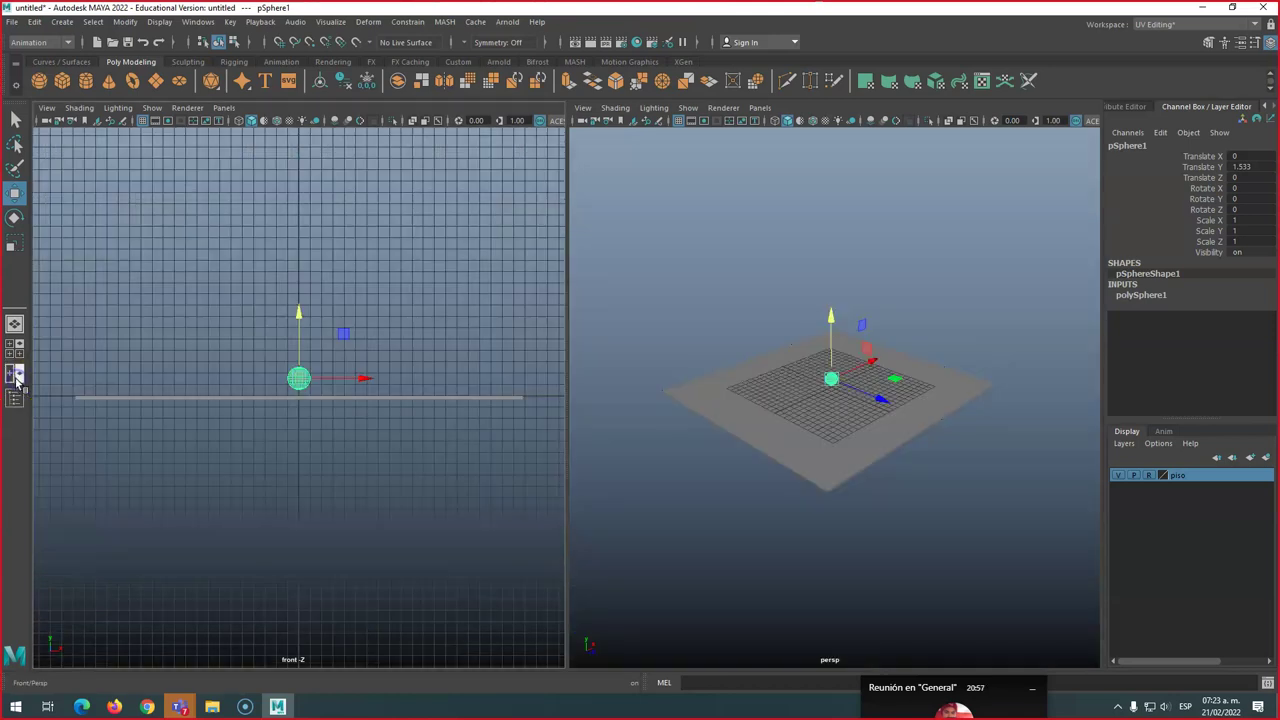
{"action": "left_click", "coordinate": [14, 373]}
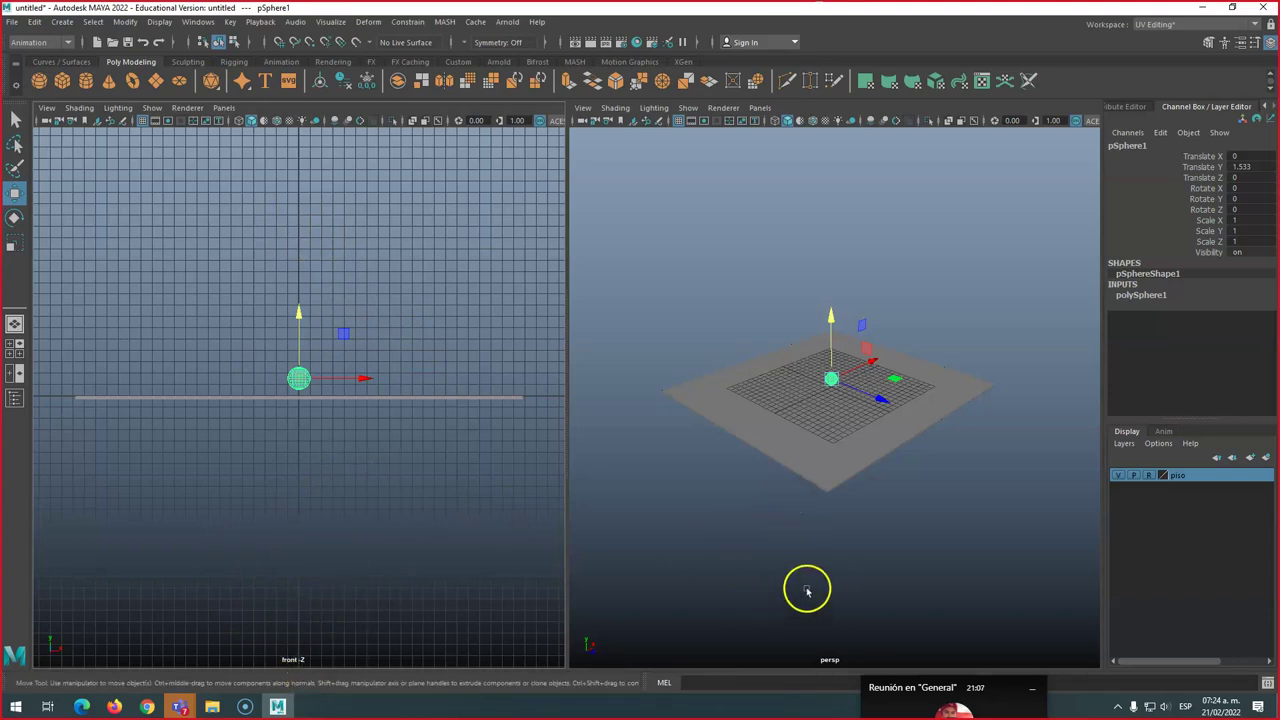
Inspect the perspective view's panel and display options, and compare the four-view layout with the front/perspective layout
{"action": "left_click", "coordinate": [762, 108]}
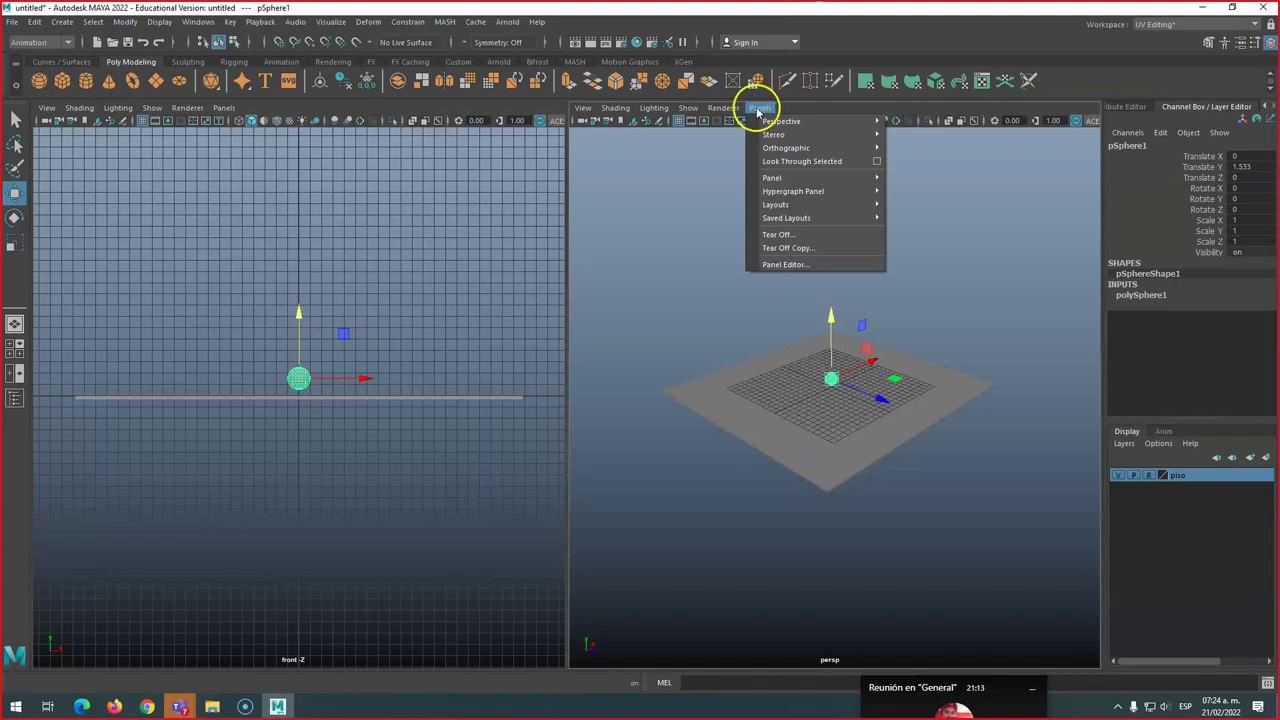
{"action": "left_click", "coordinate": [688, 108]}
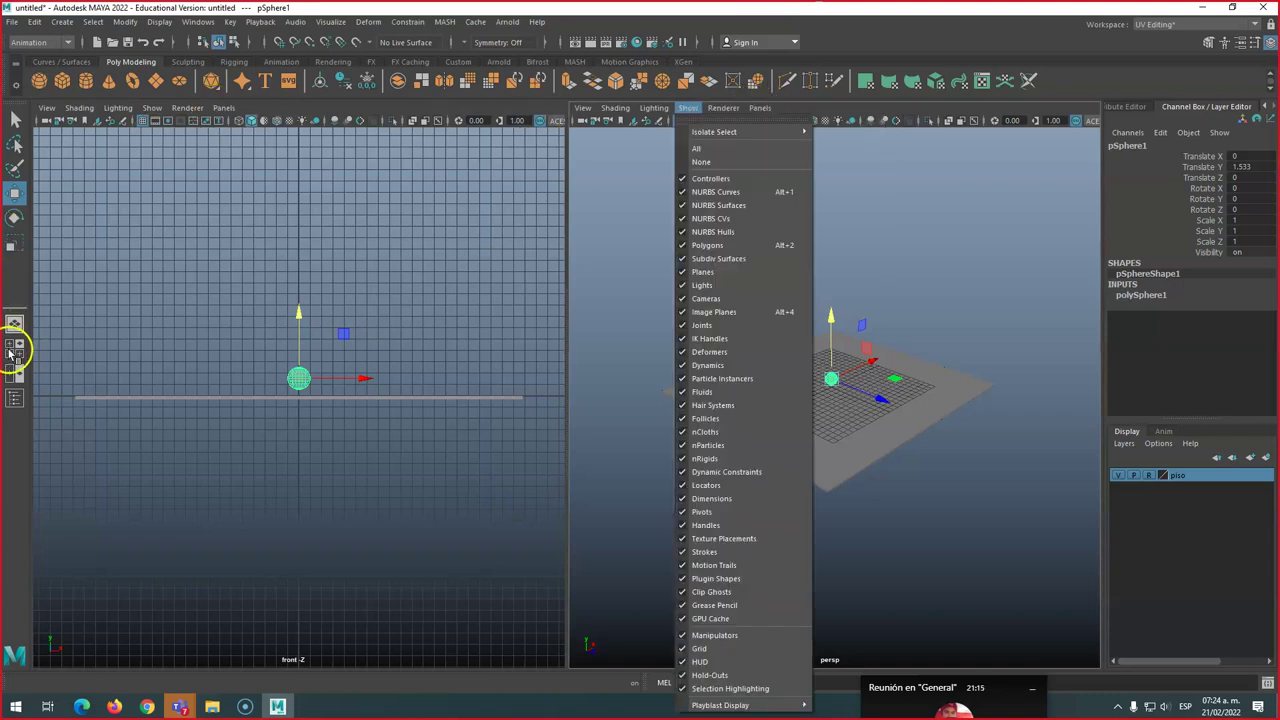
{"action": "left_click", "coordinate": [13, 348]}
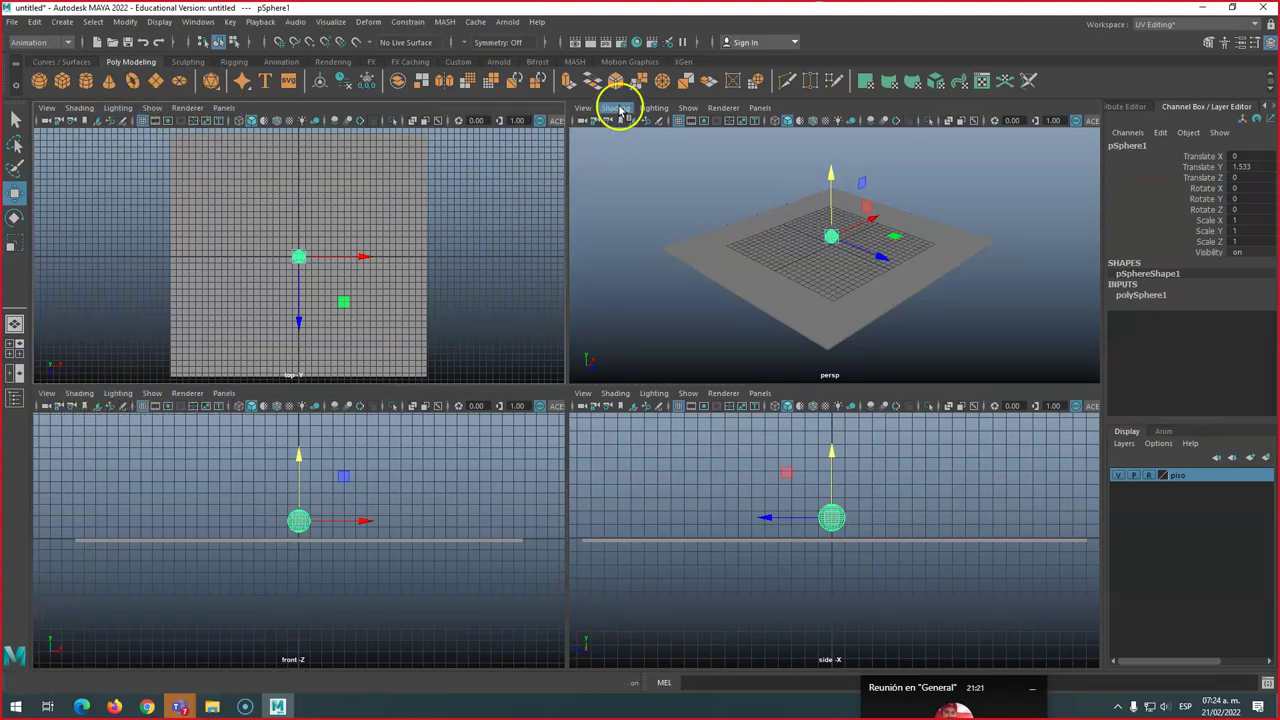
{"action": "left_click", "coordinate": [16, 373]}
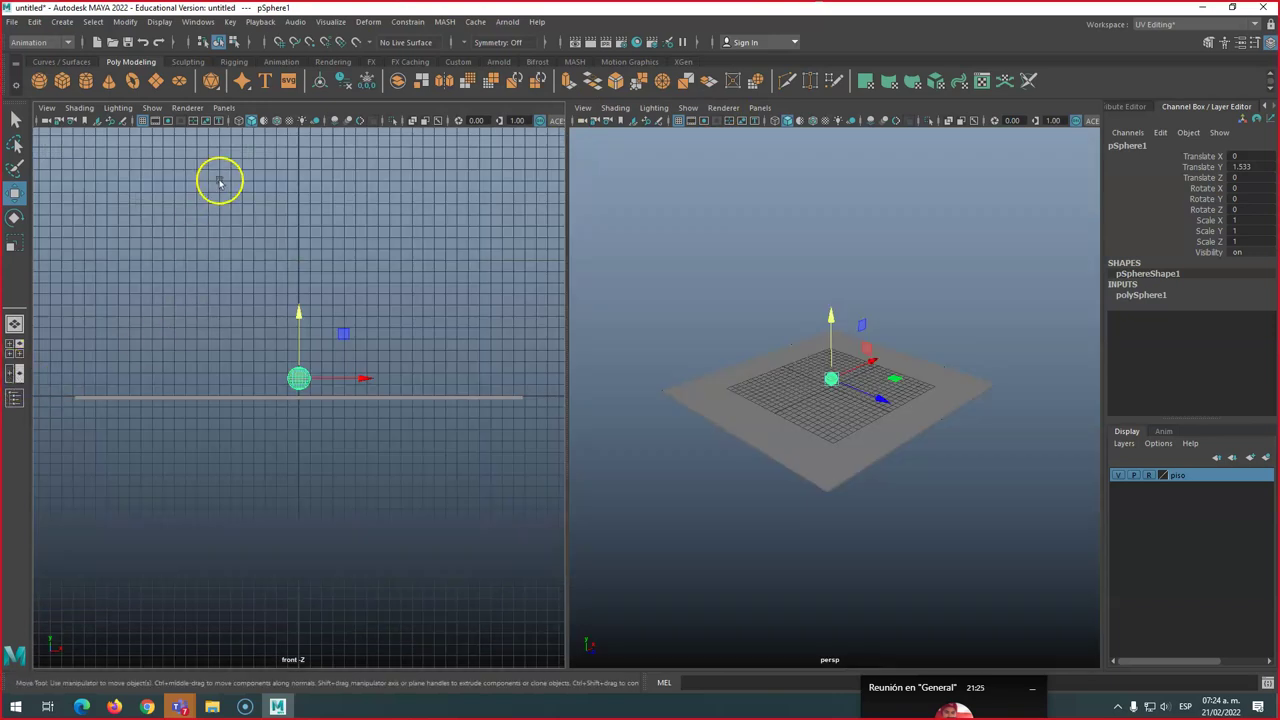
Arrange the views with the Three Panes Split Top layout
{"action": "left_click", "coordinate": [226, 110]}
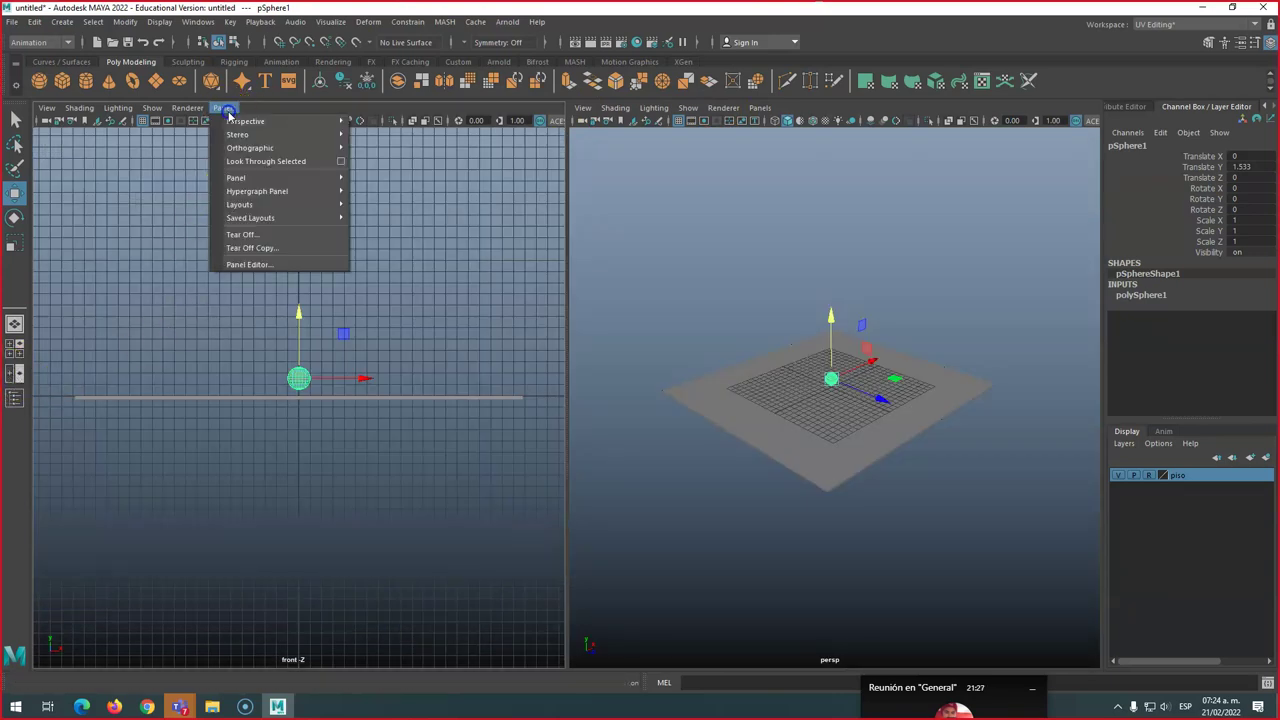
{"action": "mouse_move", "coordinate": [237, 138]}
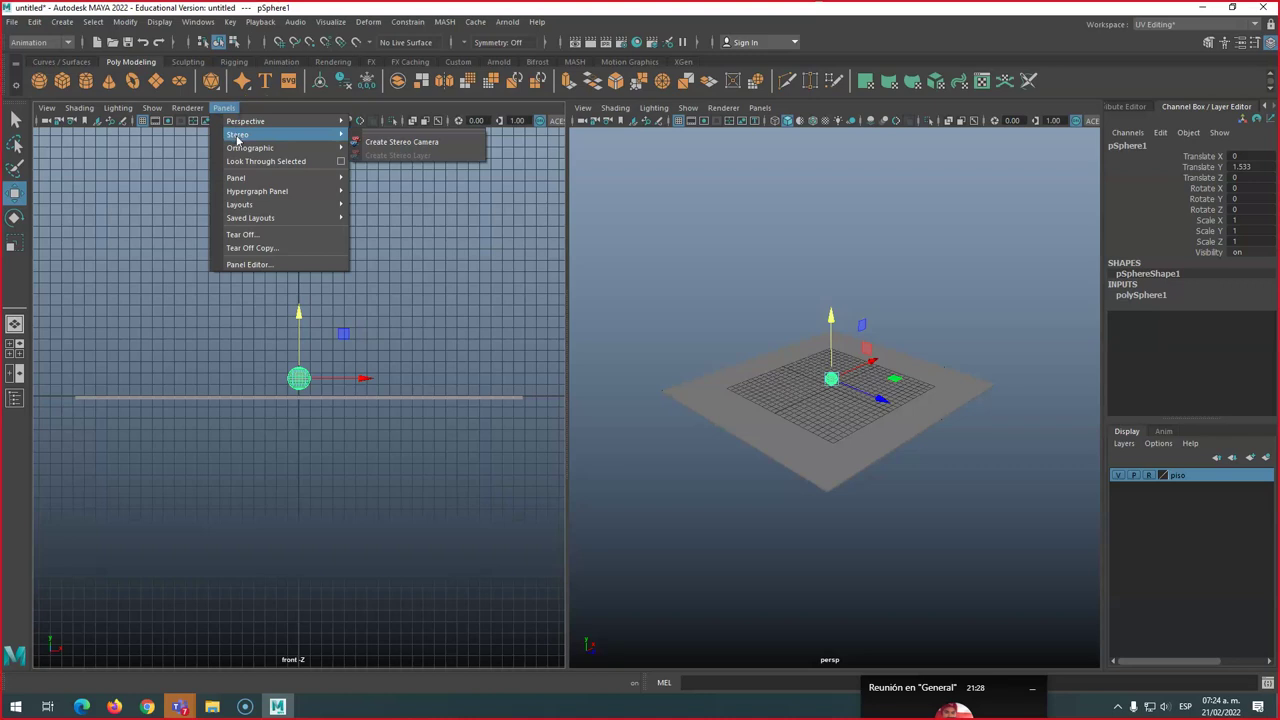
{"action": "left_click", "coordinate": [244, 207]}
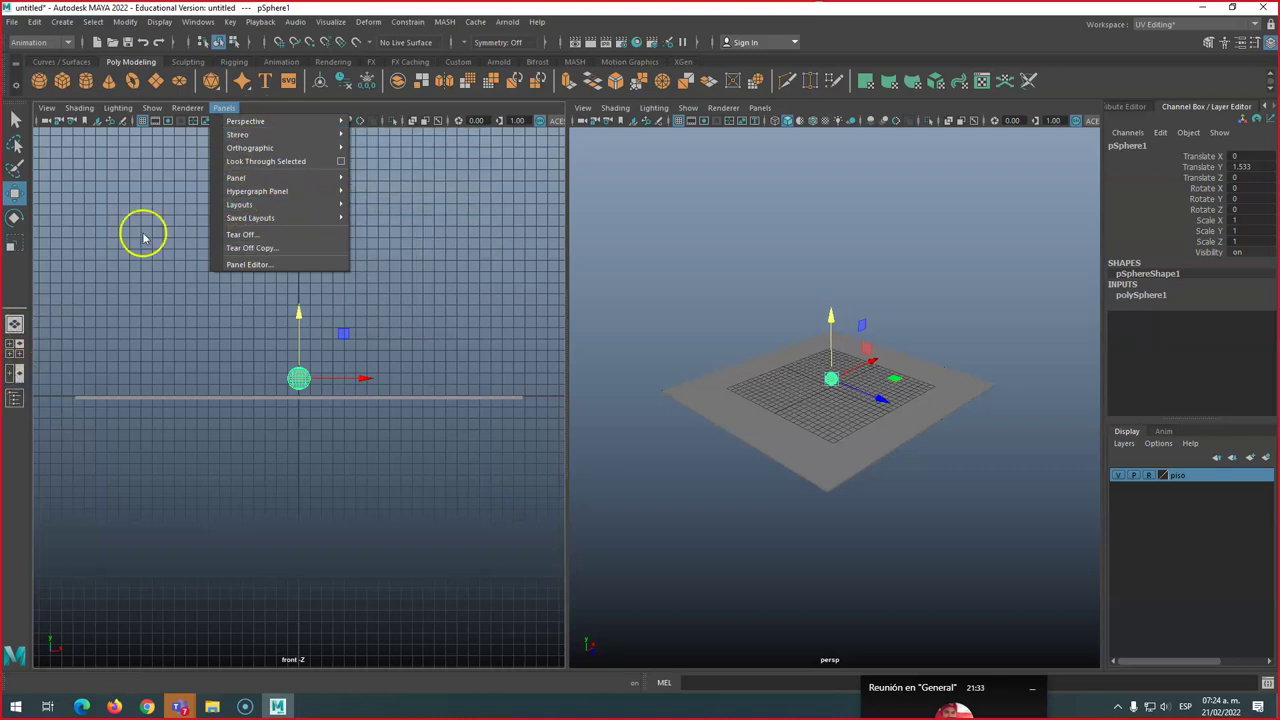
{"action": "mouse_move", "coordinate": [243, 206]}
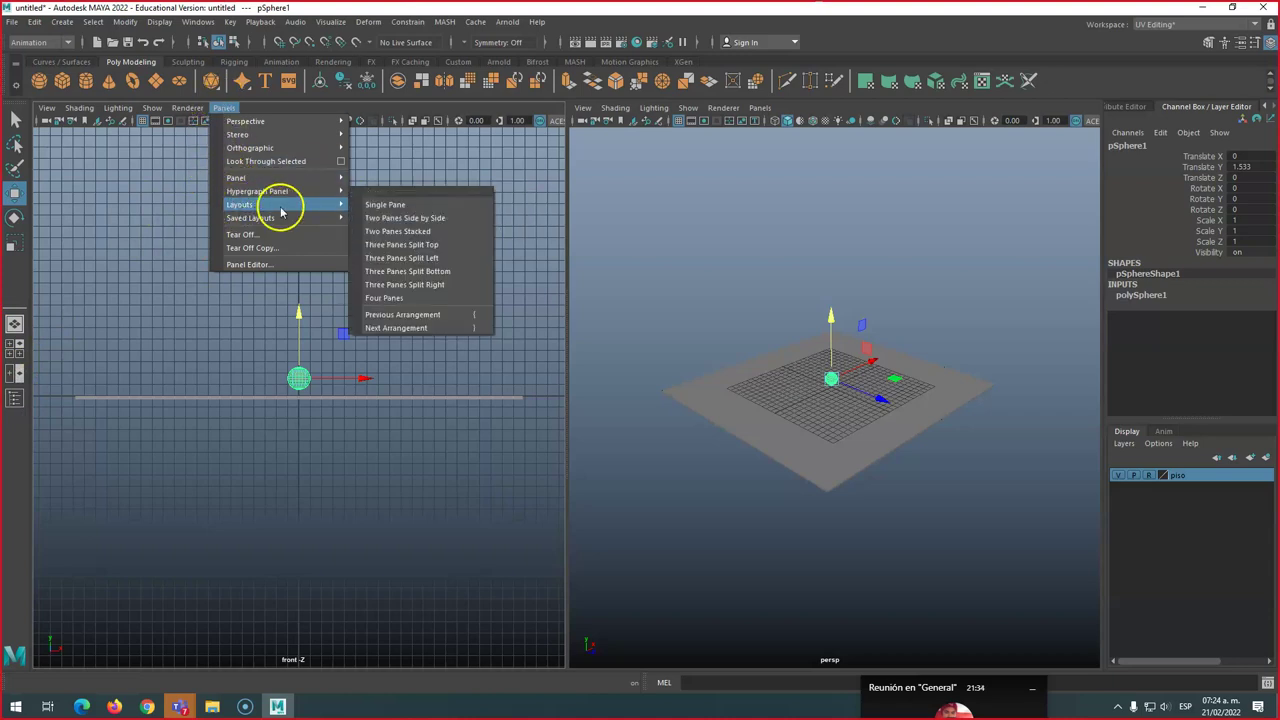
{"action": "left_click", "coordinate": [396, 246]}
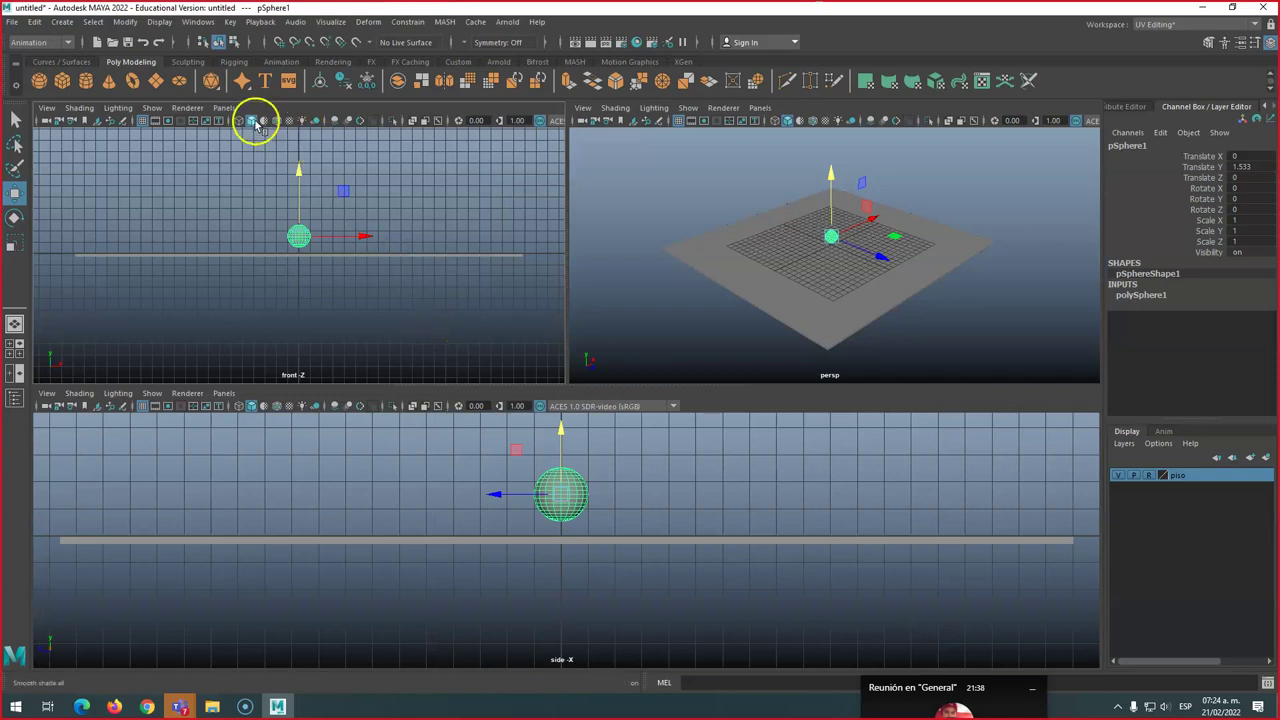
Change the view arrangement to Two Panes Side by Side
{"action": "left_click", "coordinate": [224, 107]}
{"action": "mouse_move", "coordinate": [251, 203]}
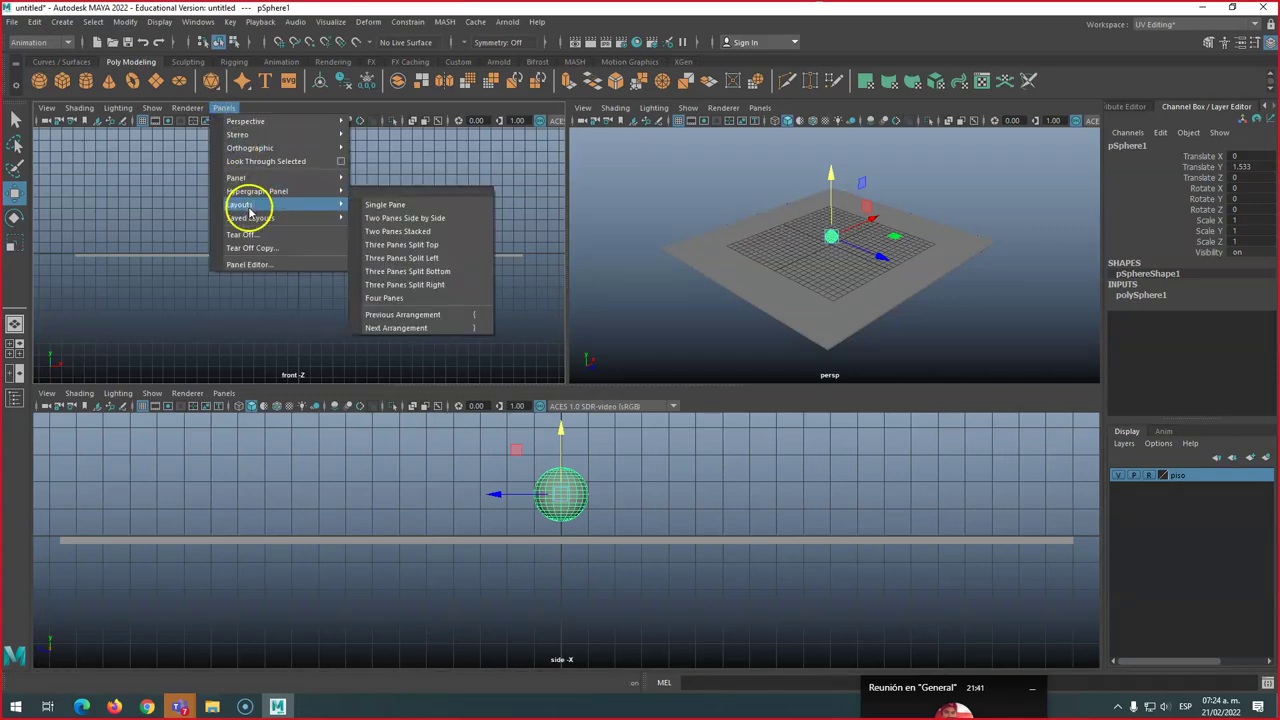
{"action": "left_click", "coordinate": [396, 220]}
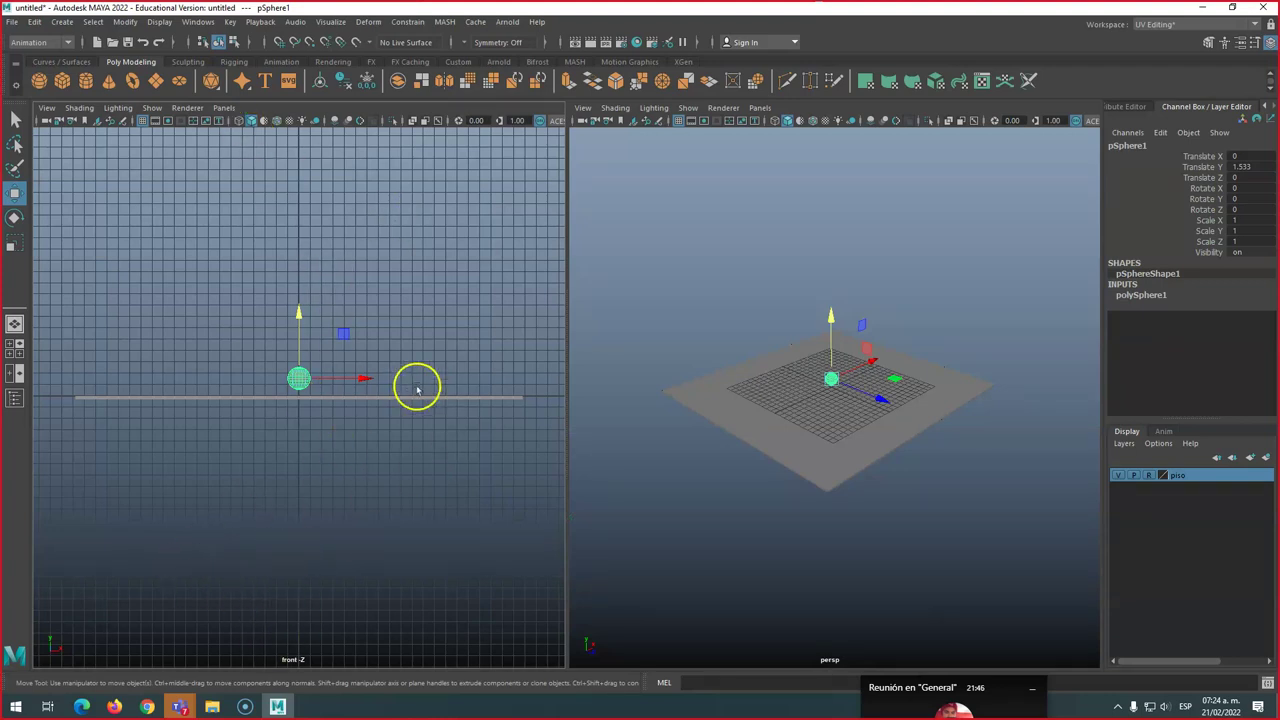
Switch the perspective pane to the orthographic front view
{"action": "left_click", "coordinate": [762, 107]}
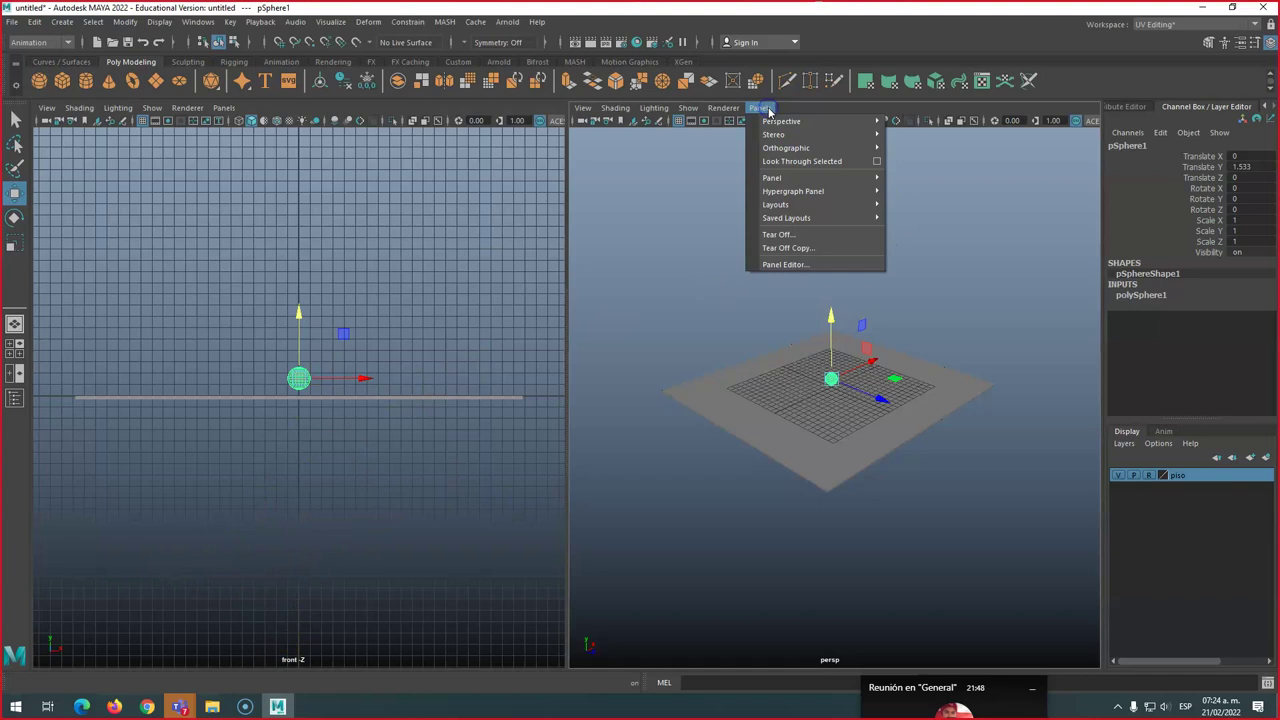
{"action": "mouse_move", "coordinate": [781, 185]}
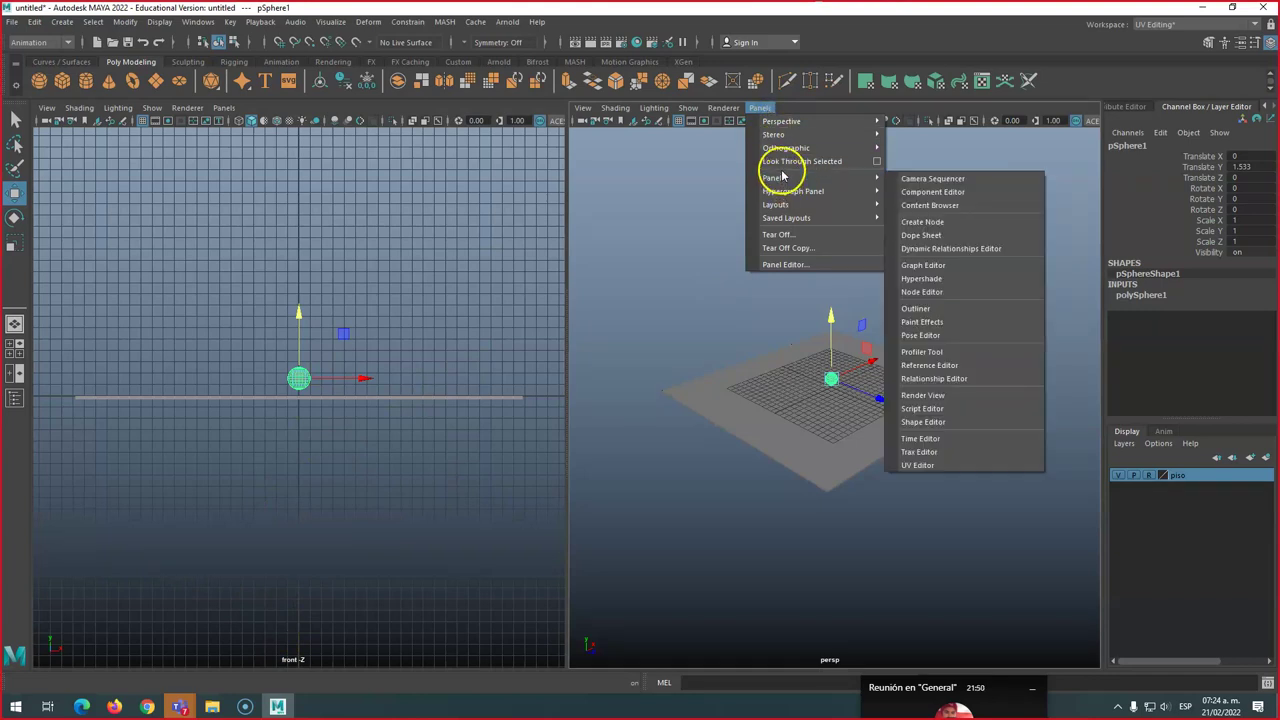
{"action": "mouse_move", "coordinate": [786, 151]}
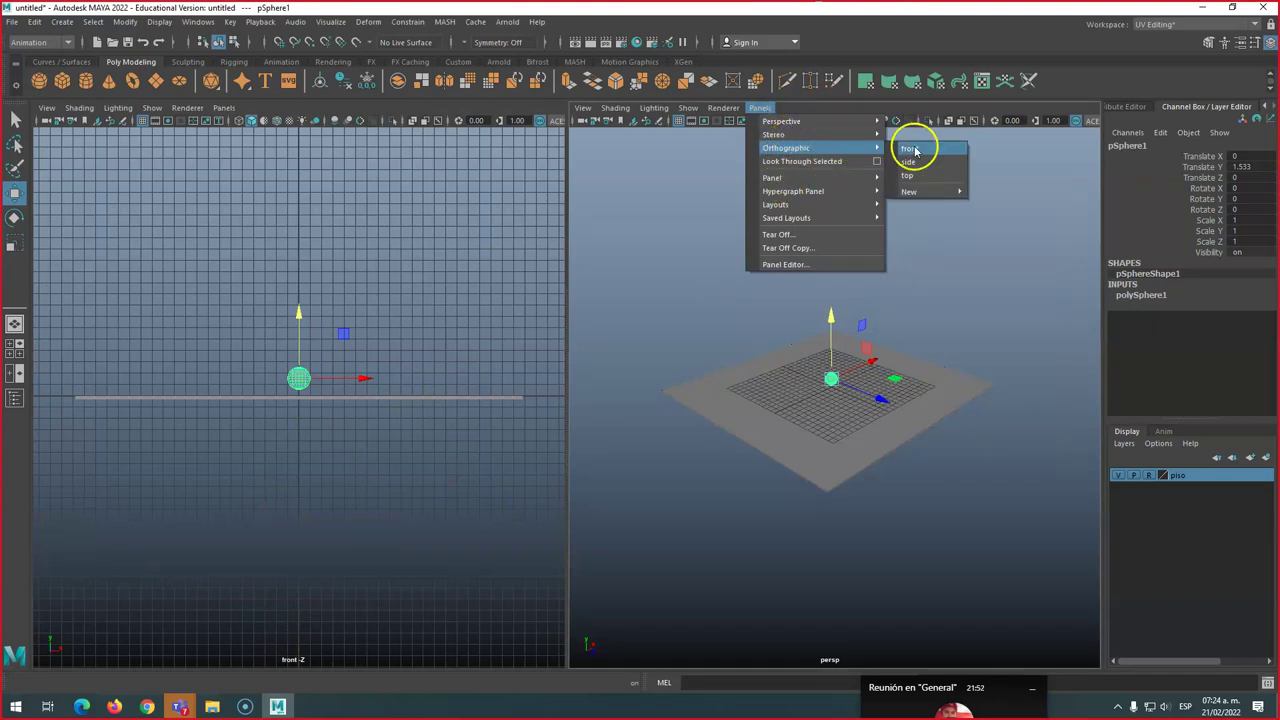
{"action": "left_click", "coordinate": [912, 149]}
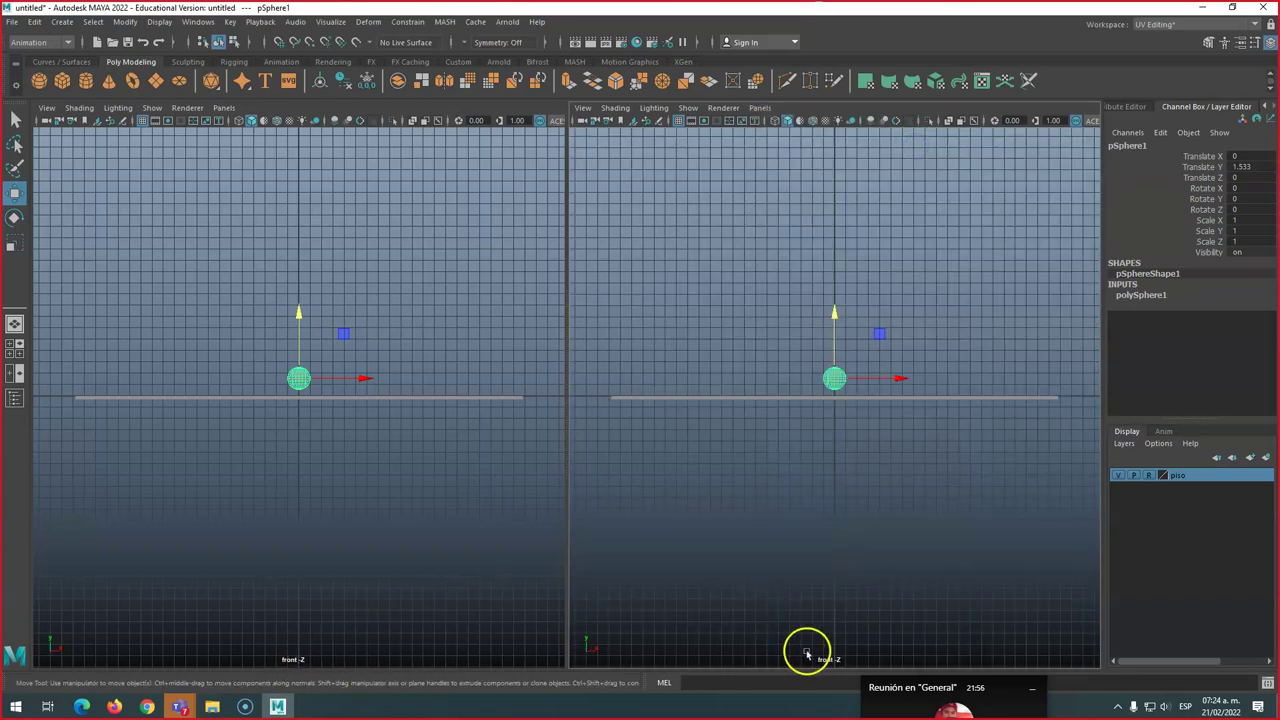
Set the second pane to the orthographic side view beside the front view
{"action": "left_click", "coordinate": [763, 107]}
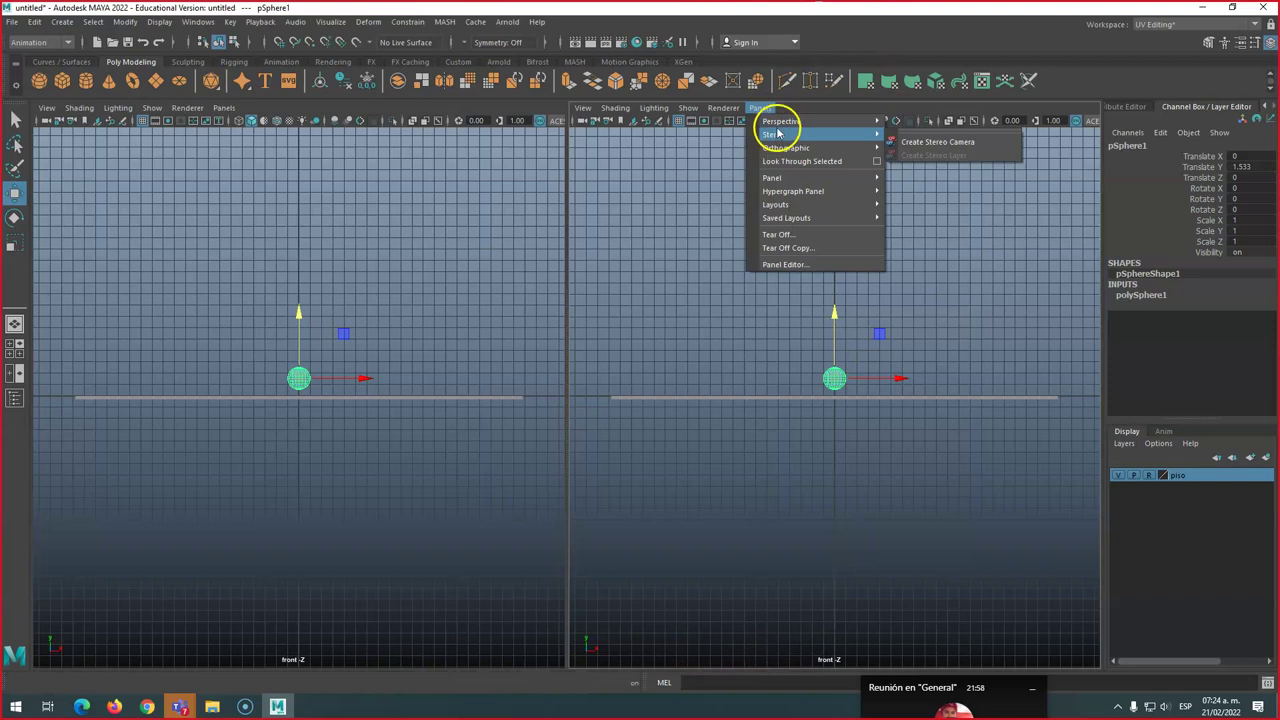
{"action": "mouse_move", "coordinate": [778, 190]}
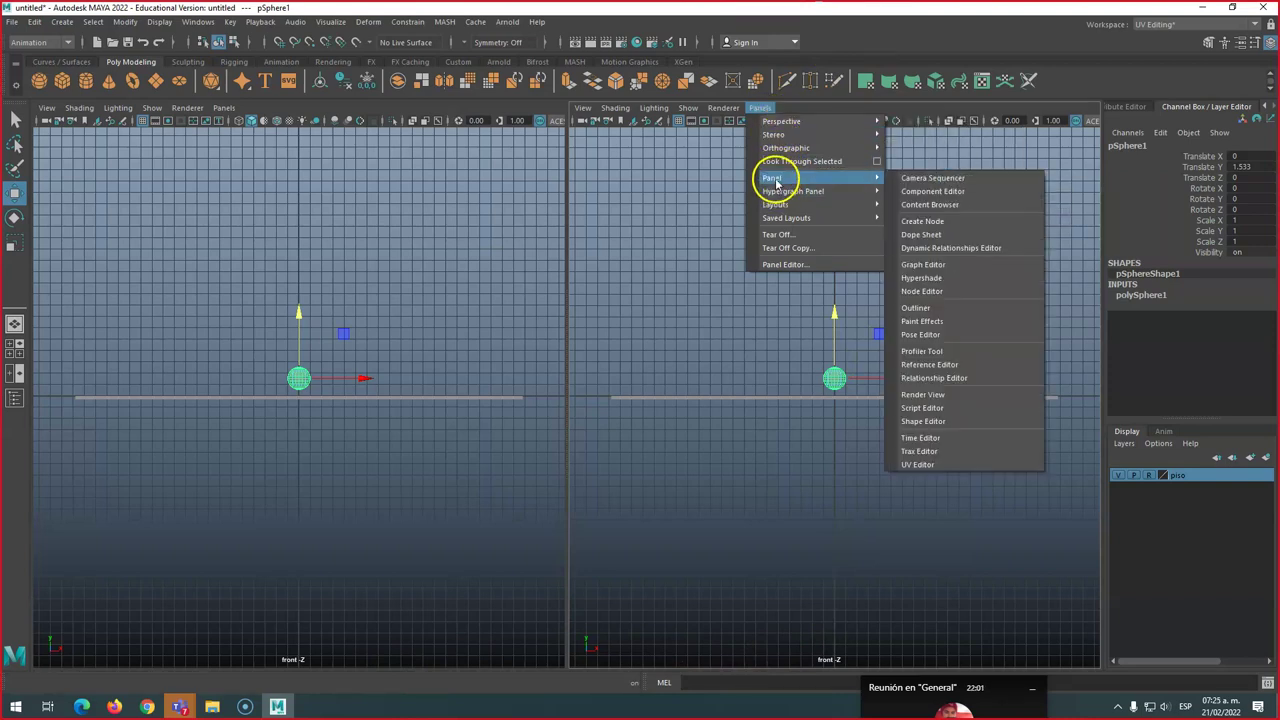
{"action": "mouse_move", "coordinate": [775, 148]}
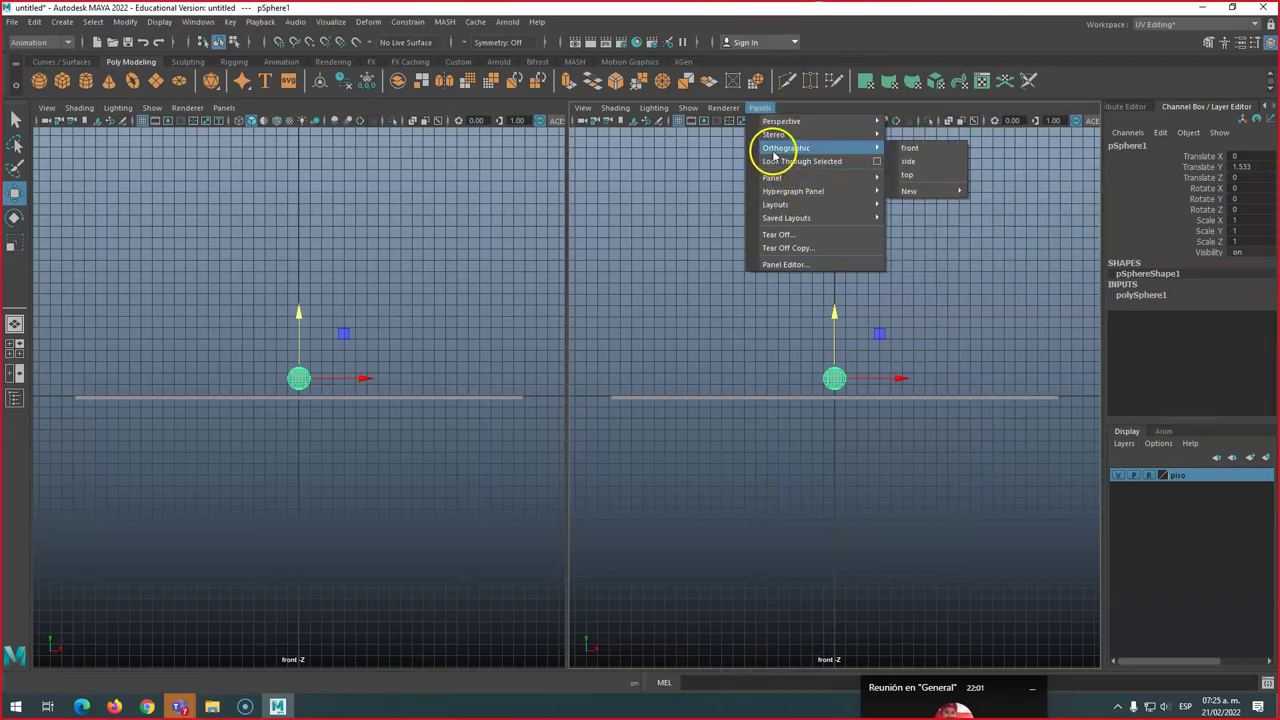
{"action": "left_click", "coordinate": [906, 161]}
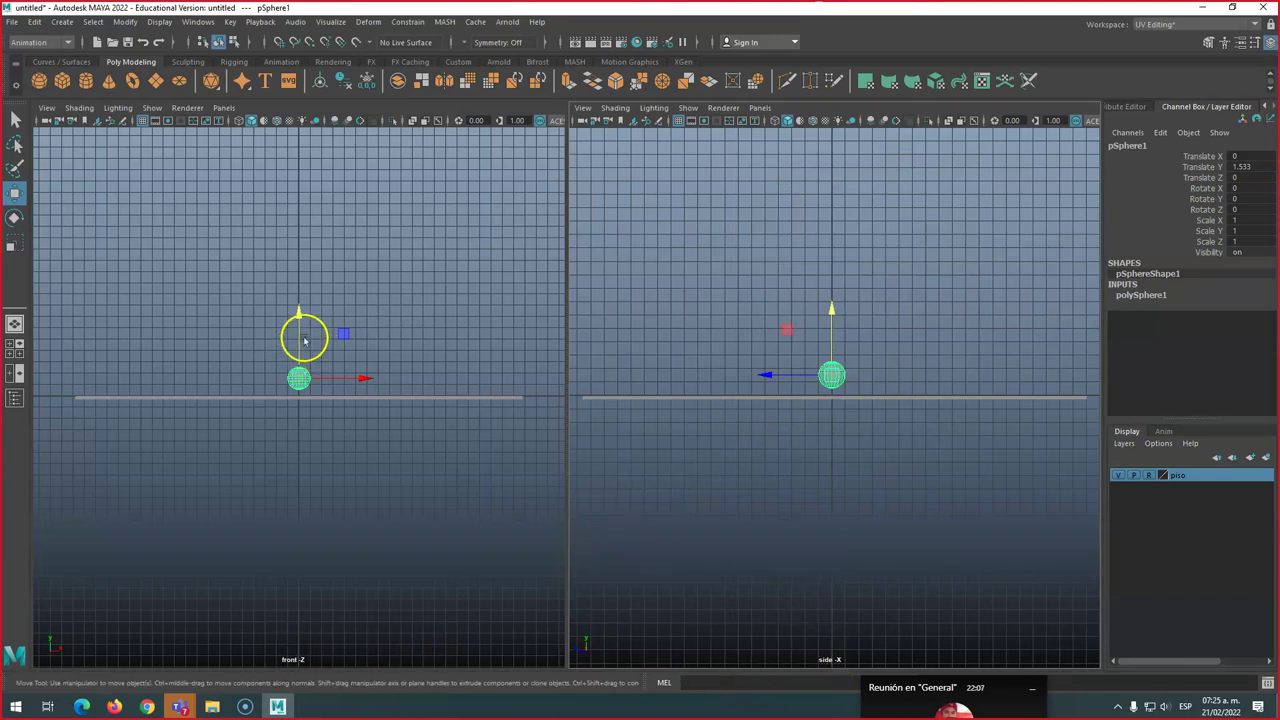
Move the sphere freely in the front view to about X -15.27 and Y 11.5, above the slab
{"action": "left_click", "coordinate": [306, 330]}
{"action": "left_click", "coordinate": [299, 374]}
{"action": "left_click_drag", "start_coordinate": [299, 350], "coordinate": [126, 265]}
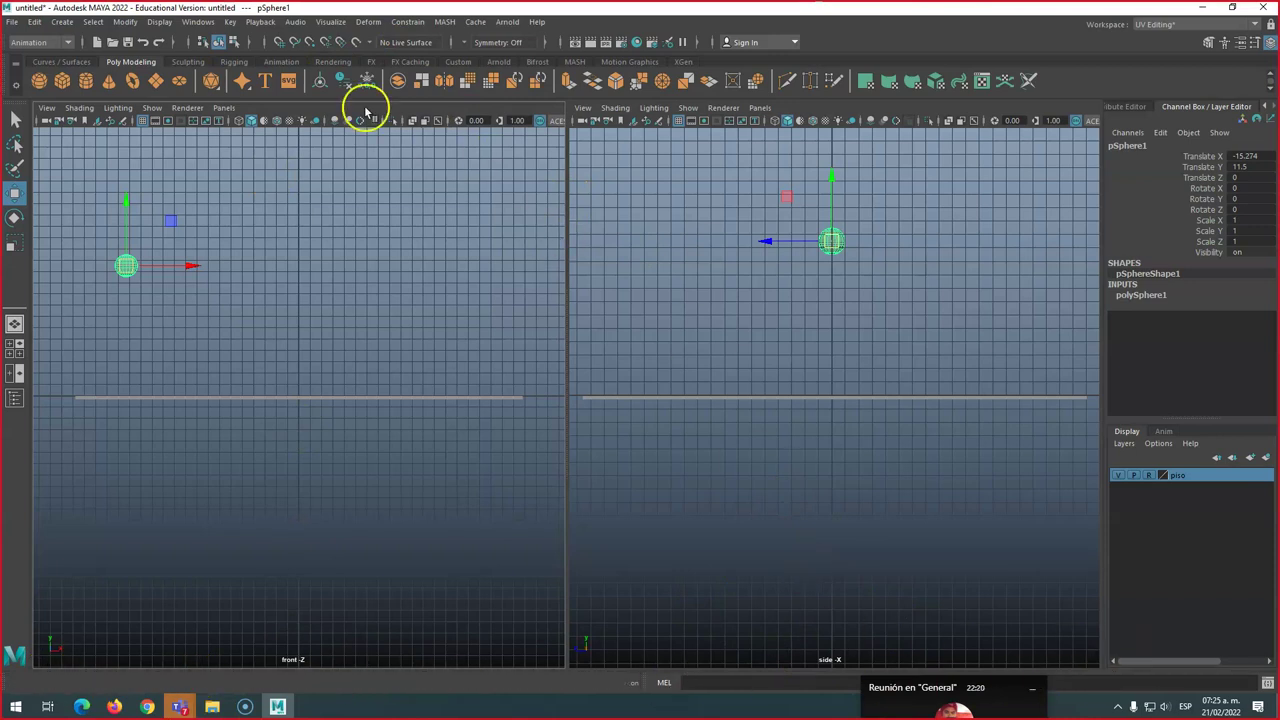
Show the Time Slider in the interface
{"action": "left_click", "coordinate": [199, 23]}
{"action": "mouse_move", "coordinate": [216, 134]}
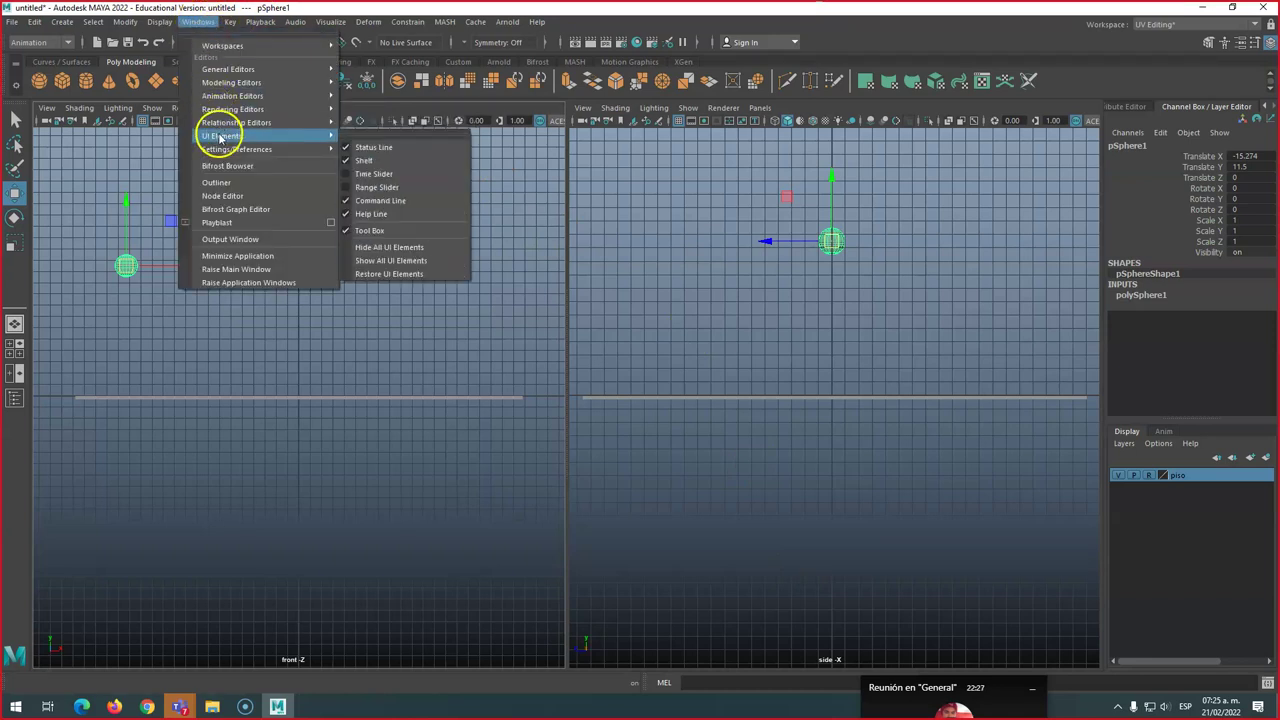
{"action": "left_click", "coordinate": [350, 176]}
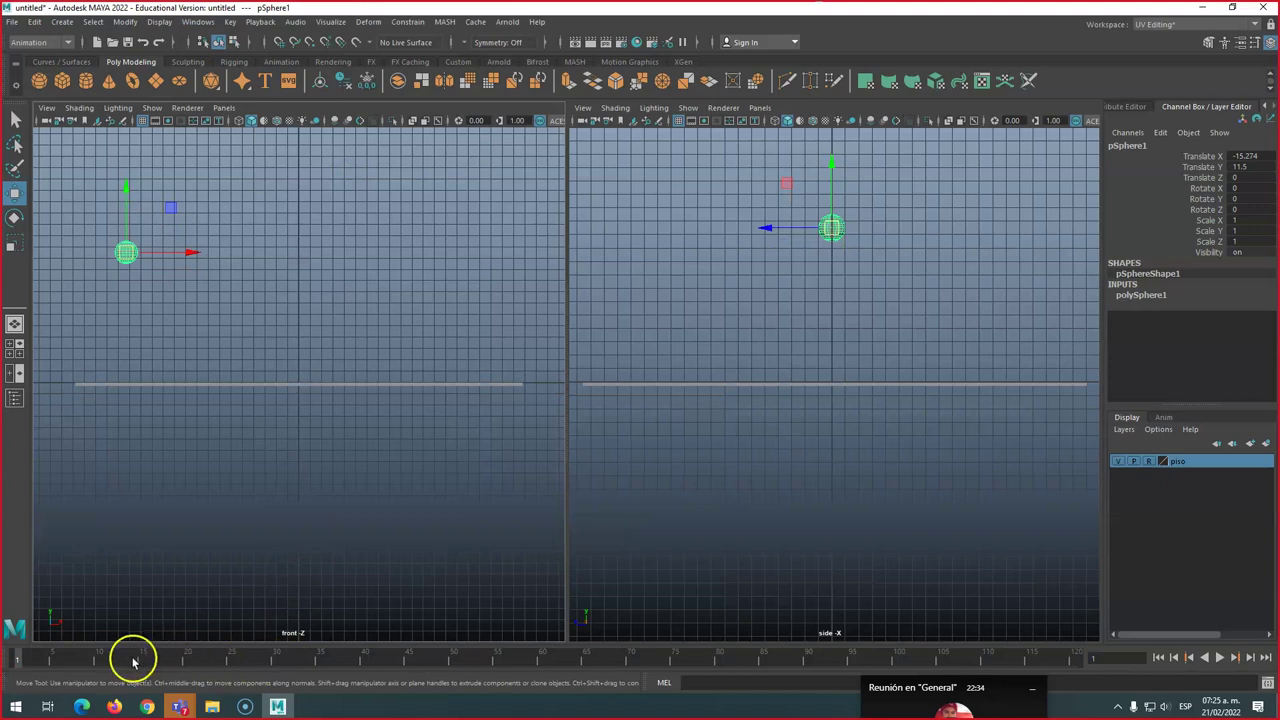
Show the Range Slider in the interface and check which other UI elements are turned on
{"action": "left_click", "coordinate": [191, 22]}
{"action": "mouse_move", "coordinate": [218, 98]}
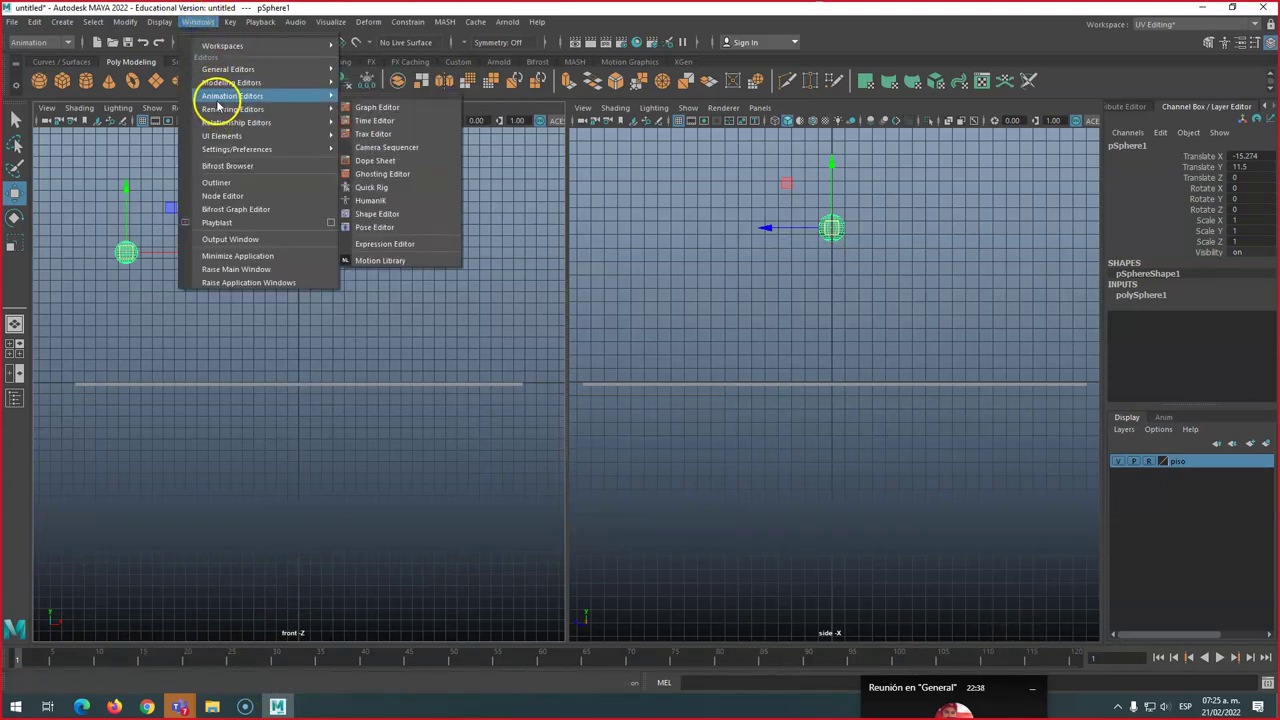
{"action": "mouse_move", "coordinate": [213, 142]}
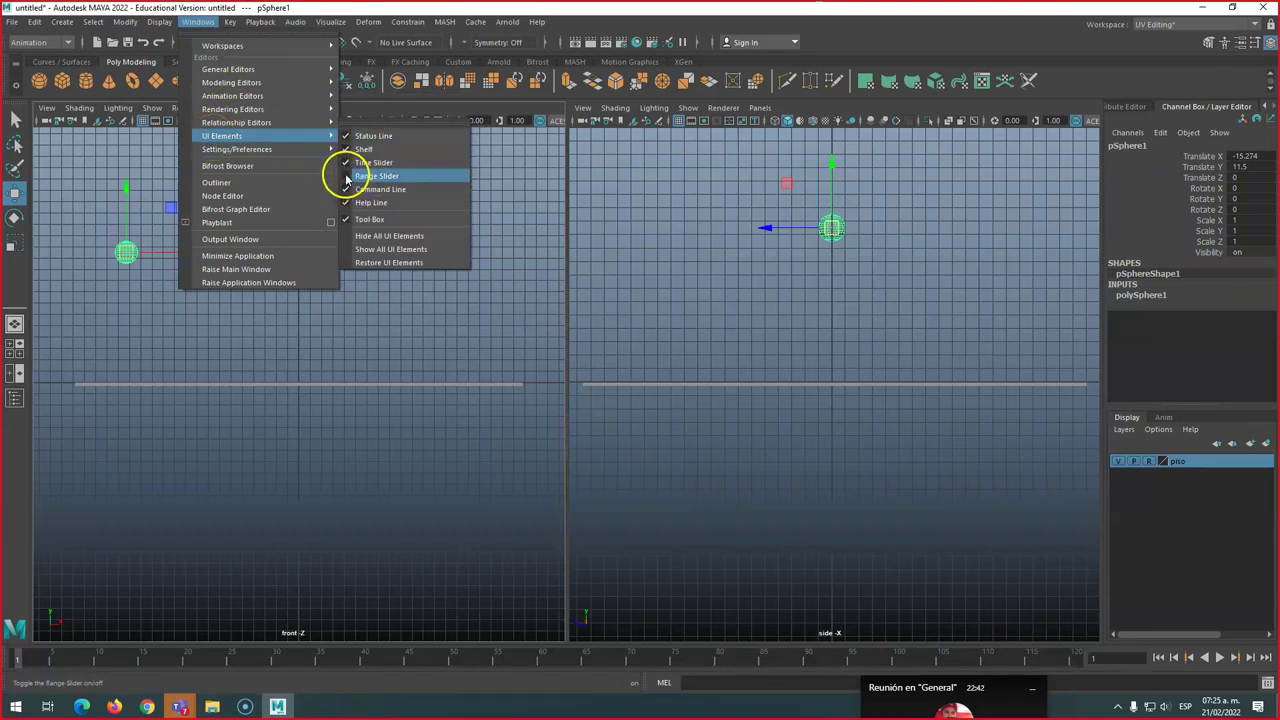
{"action": "left_click", "coordinate": [375, 176]}
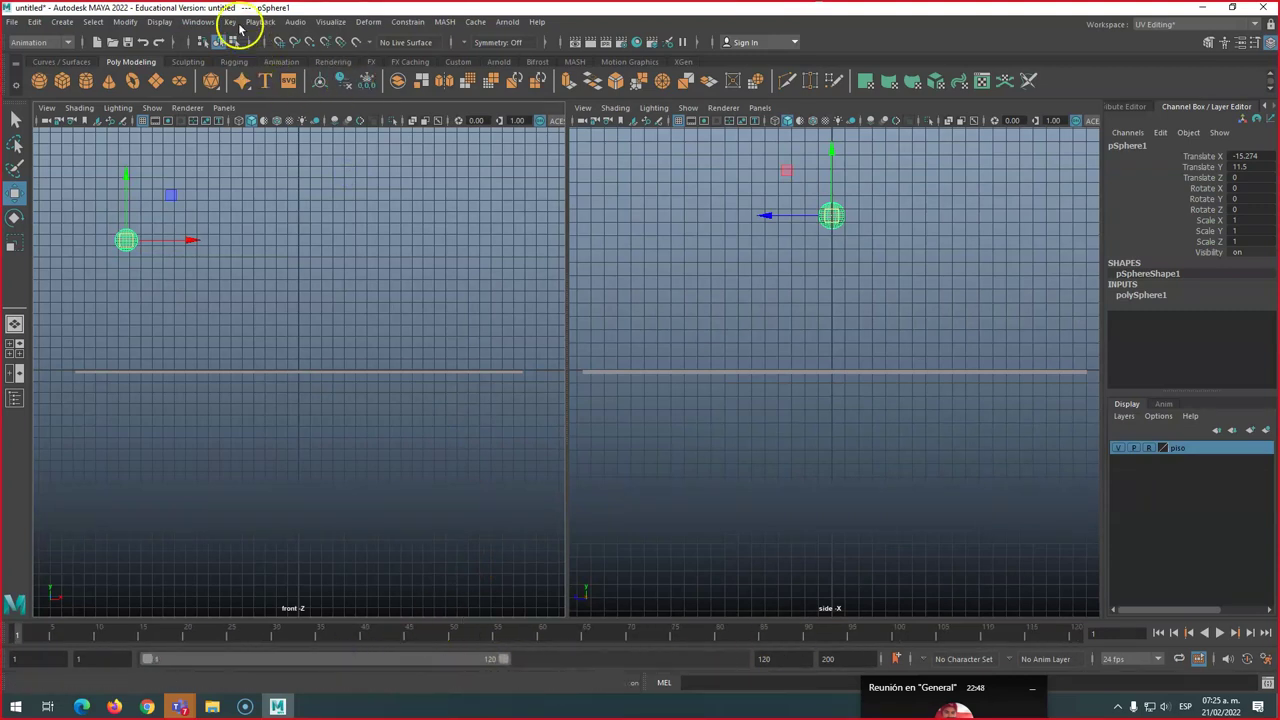
{"action": "left_click", "coordinate": [205, 24]}
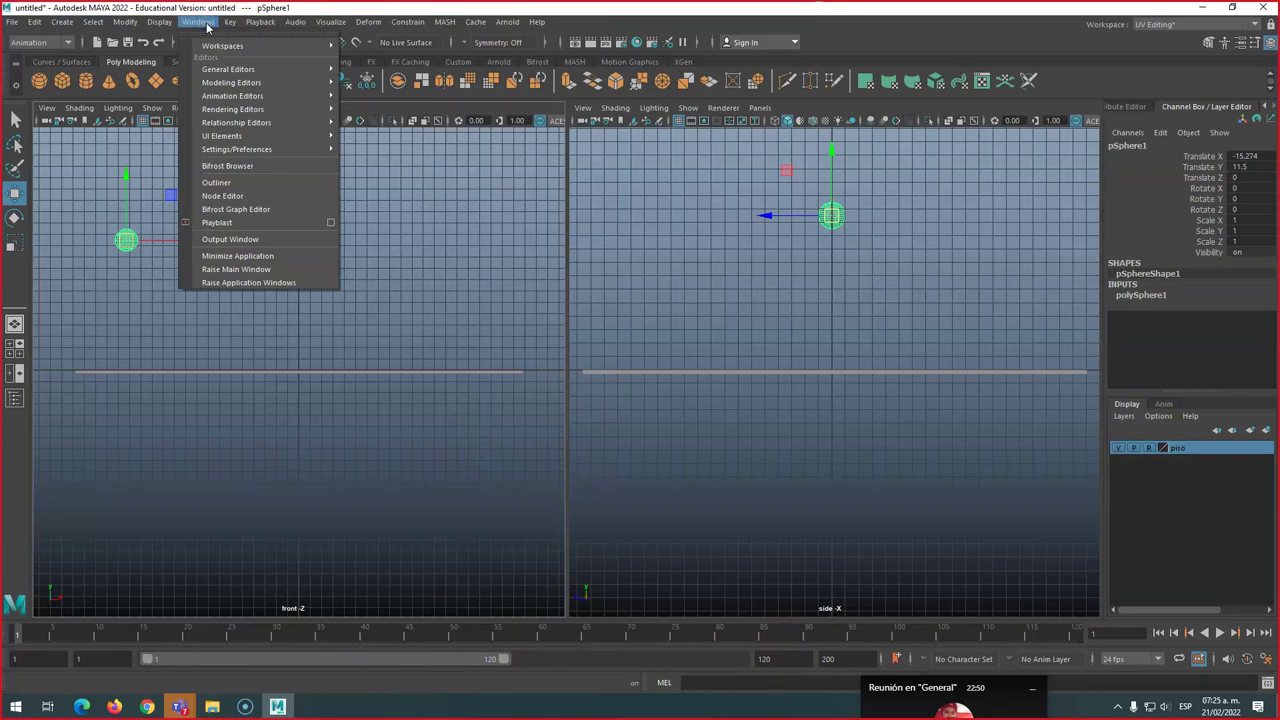
{"action": "mouse_move", "coordinate": [213, 138]}
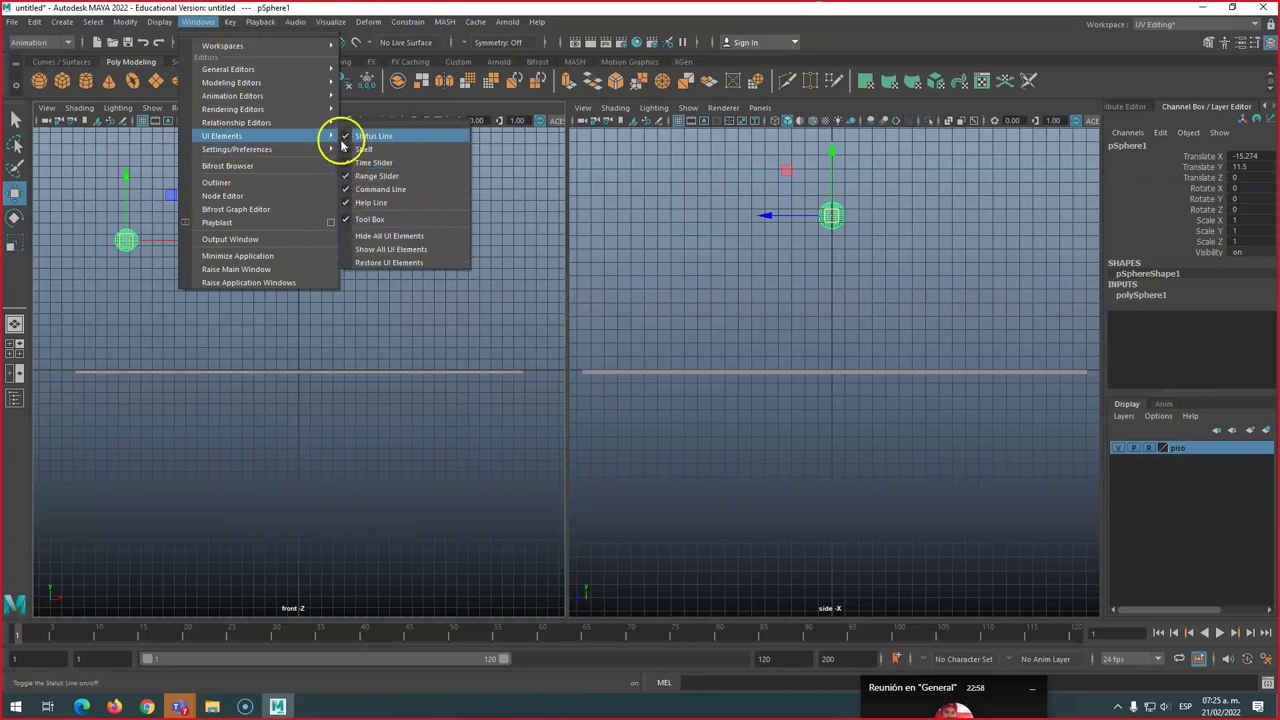
{"action": "left_click", "coordinate": [530, 193]}
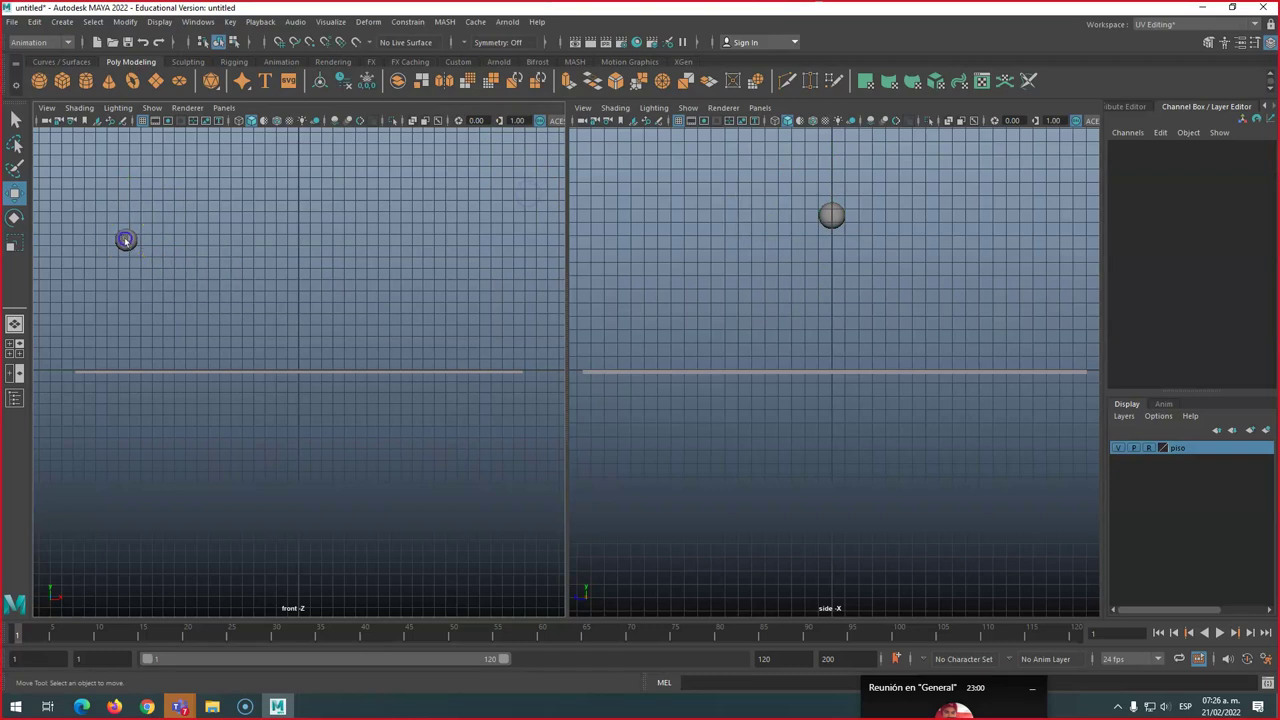
Move the sphere to about X -14.80 and Y 11.91 in the front view and key all its channels at frame 1
{"action": "left_click", "coordinate": [125, 240]}
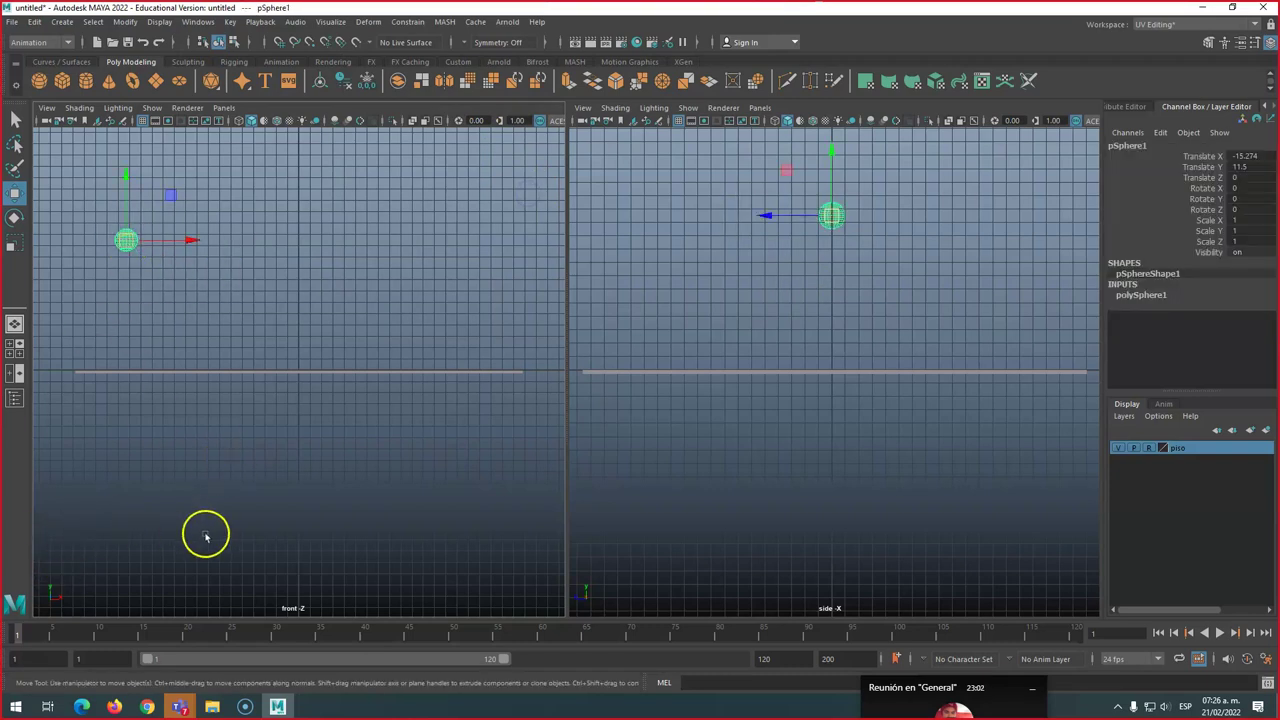
{"action": "left_click_drag", "start_coordinate": [125, 242], "coordinate": [131, 236]}
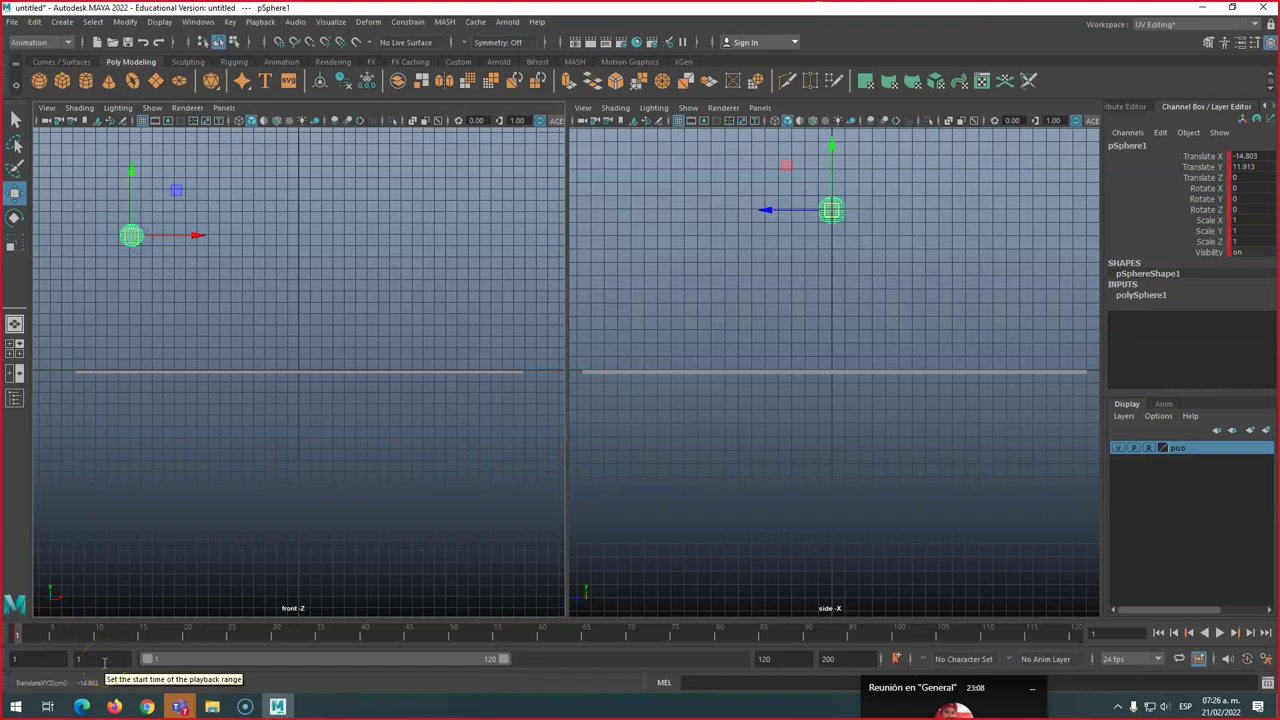
{"action": "left_click", "coordinate": [58, 618]}
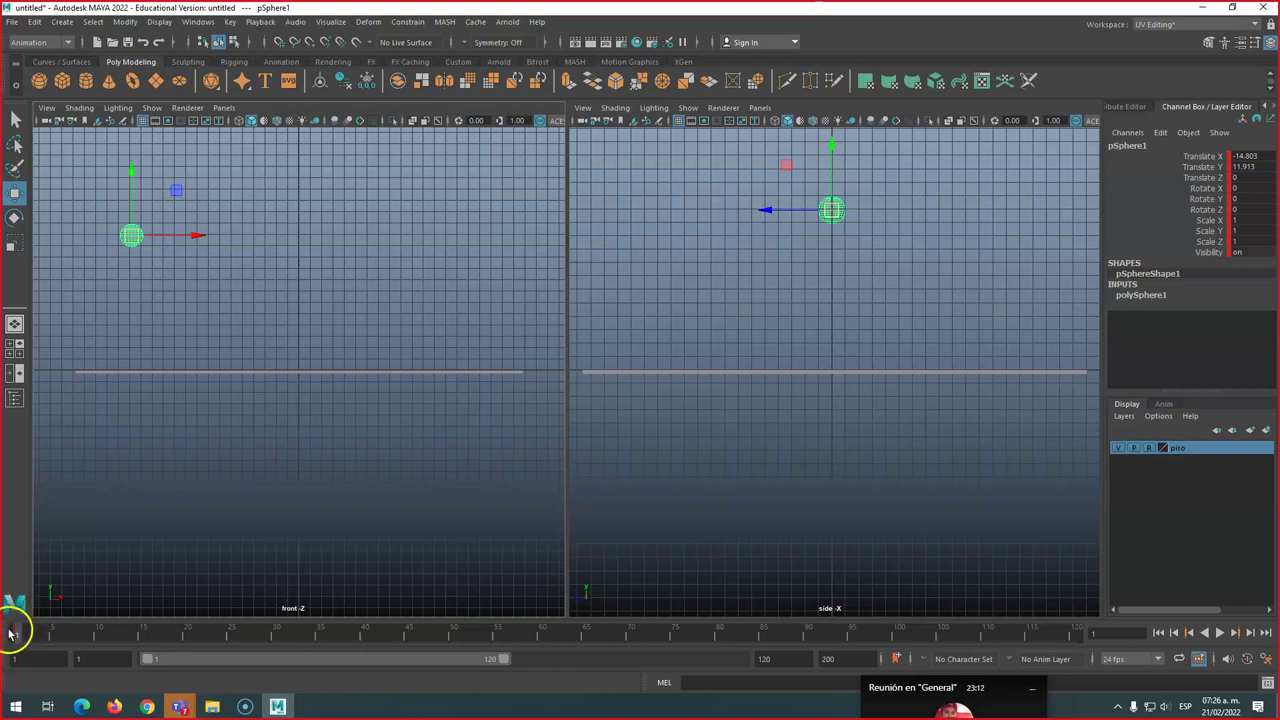
Keep the frame rate at 24 fps and set the playback speed to 24 fps x 1 in the Time Slider preferences
{"action": "left_click", "coordinate": [1144, 662]}
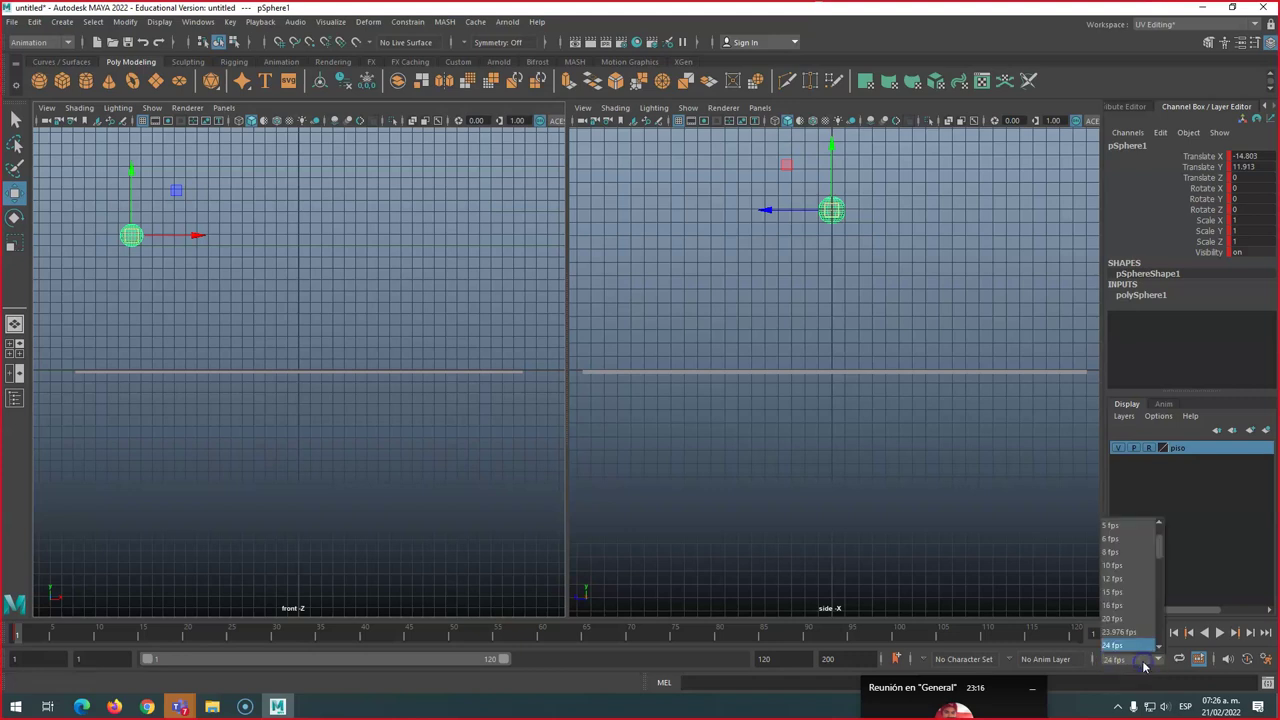
{"action": "left_click", "coordinate": [1122, 647]}
{"action": "left_click", "coordinate": [1265, 659]}
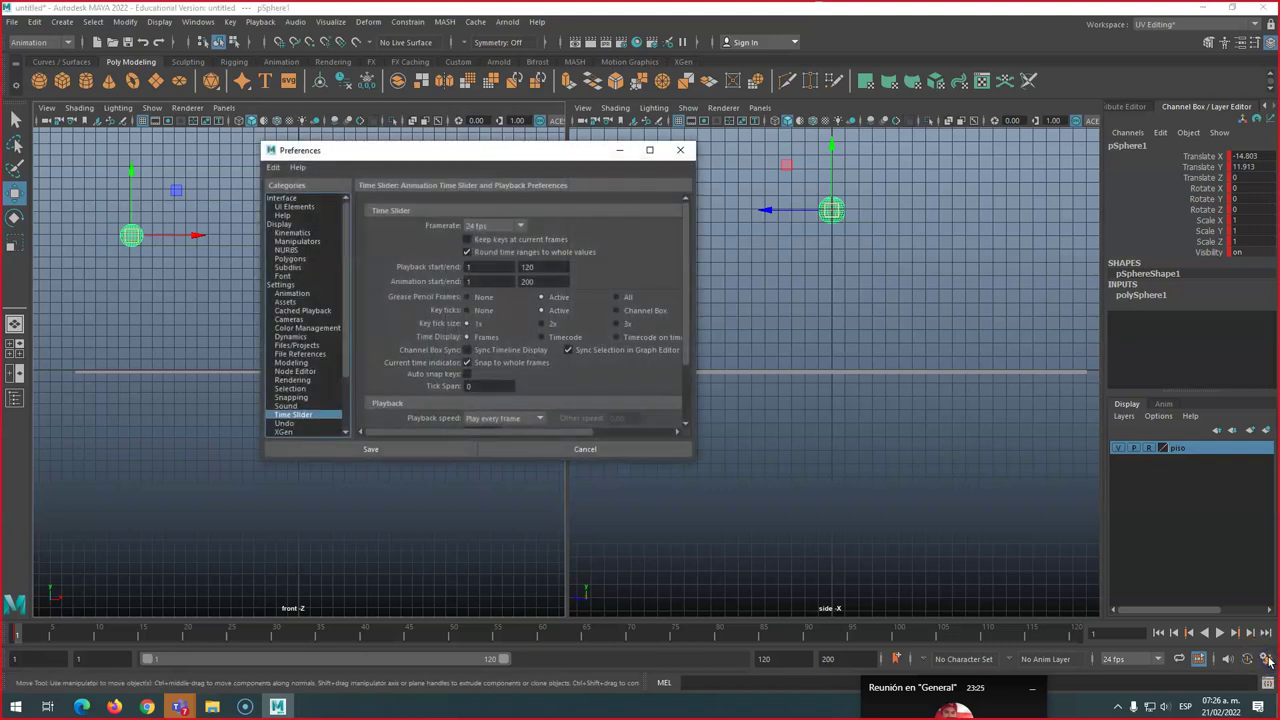
{"action": "left_click_drag", "start_coordinate": [497, 155], "coordinate": [540, 152]}
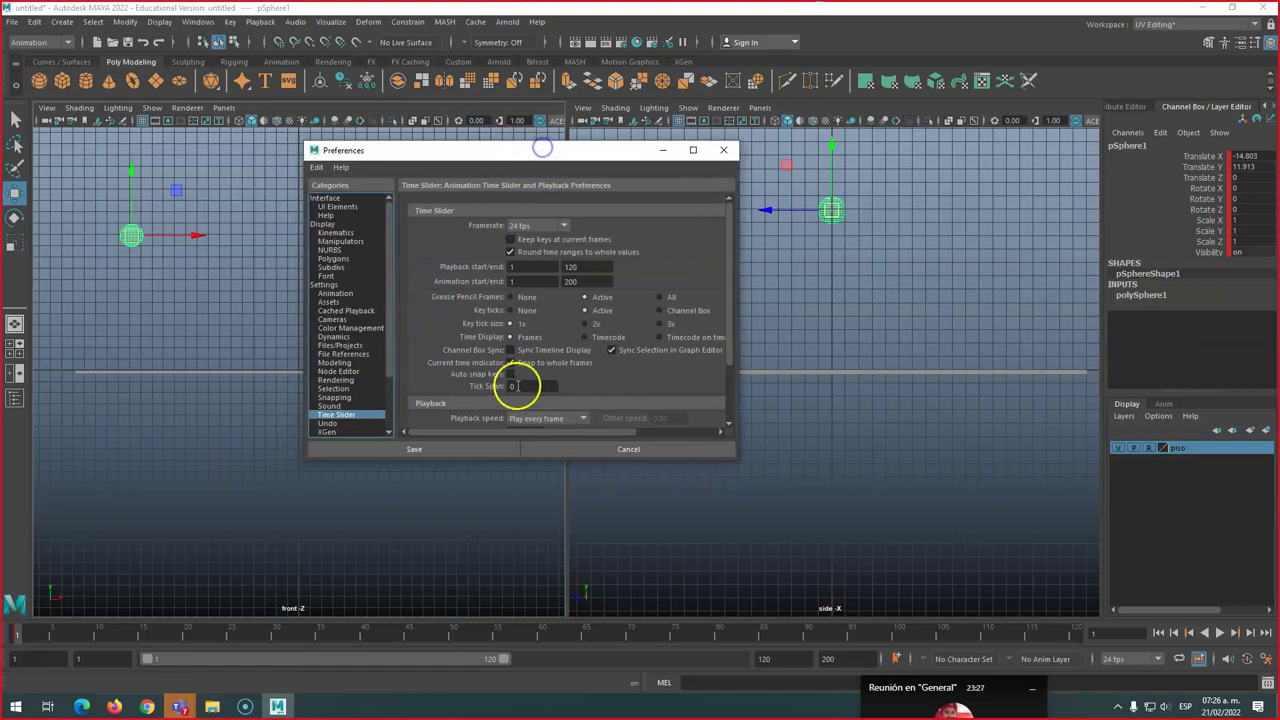
{"action": "left_click_drag", "start_coordinate": [539, 461], "coordinate": [540, 520]}
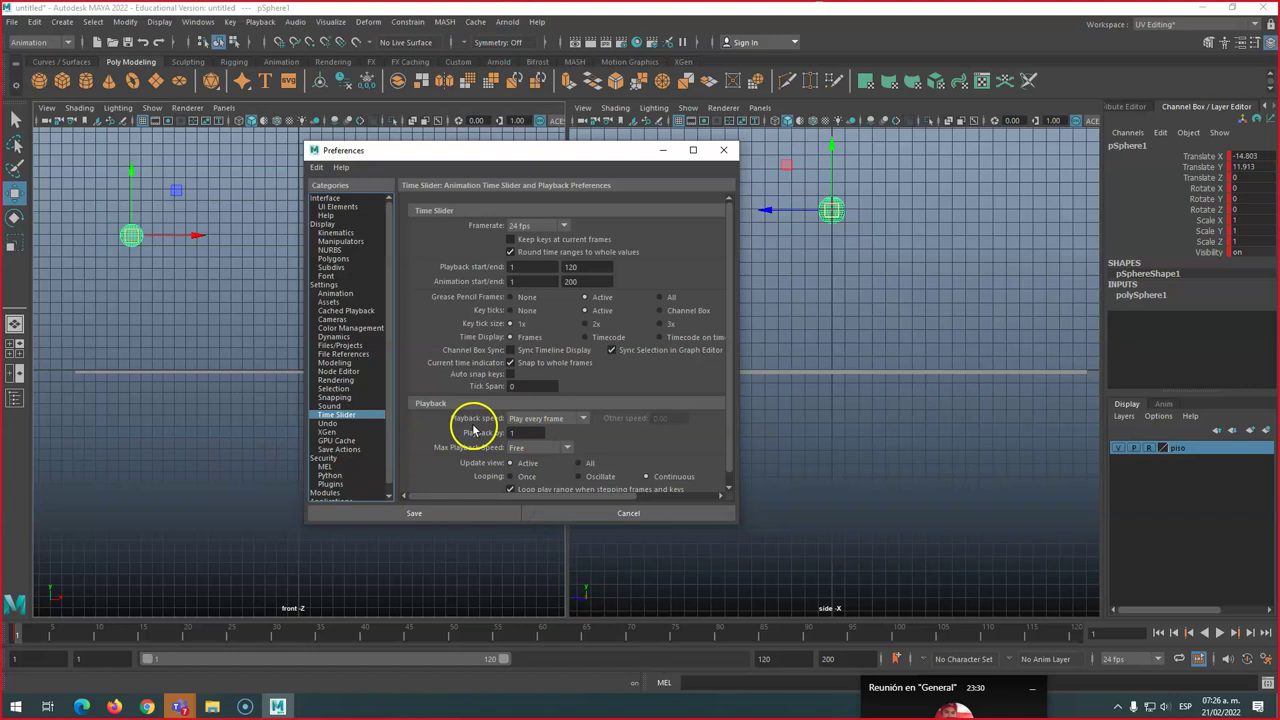
{"action": "left_click", "coordinate": [583, 419]}
{"action": "left_click", "coordinate": [534, 446]}
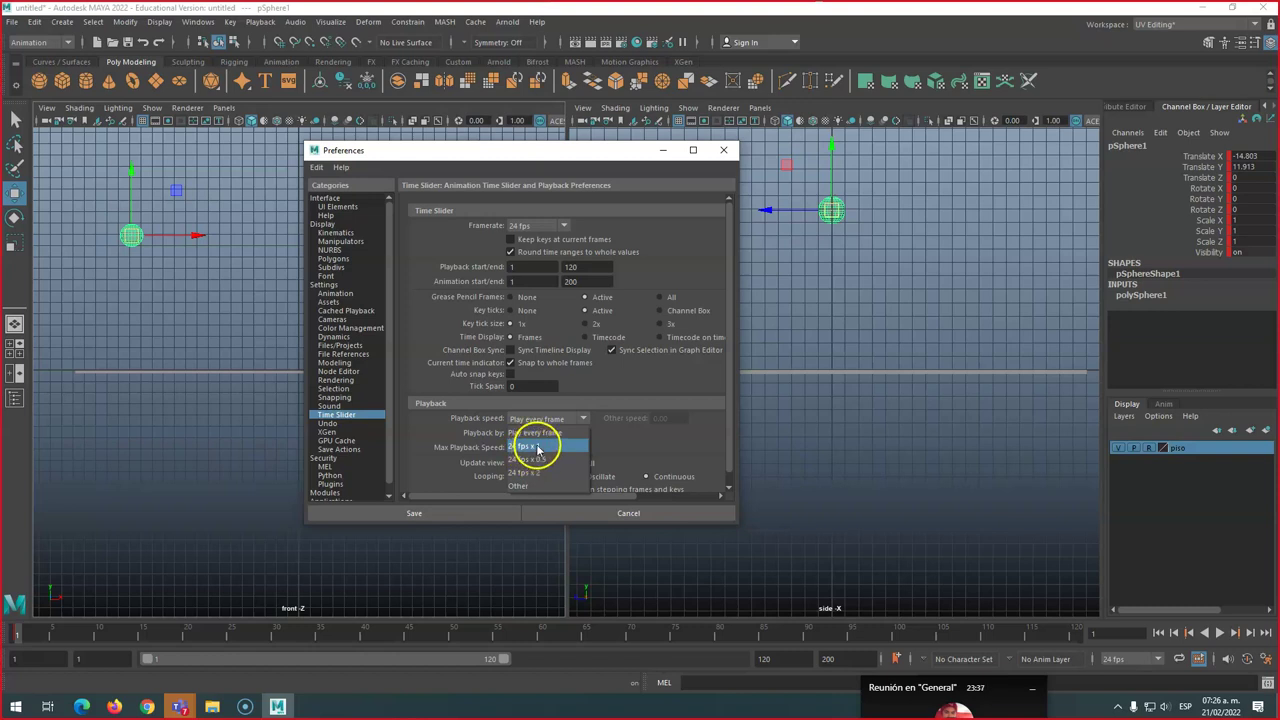
{"action": "left_click", "coordinate": [538, 447]}
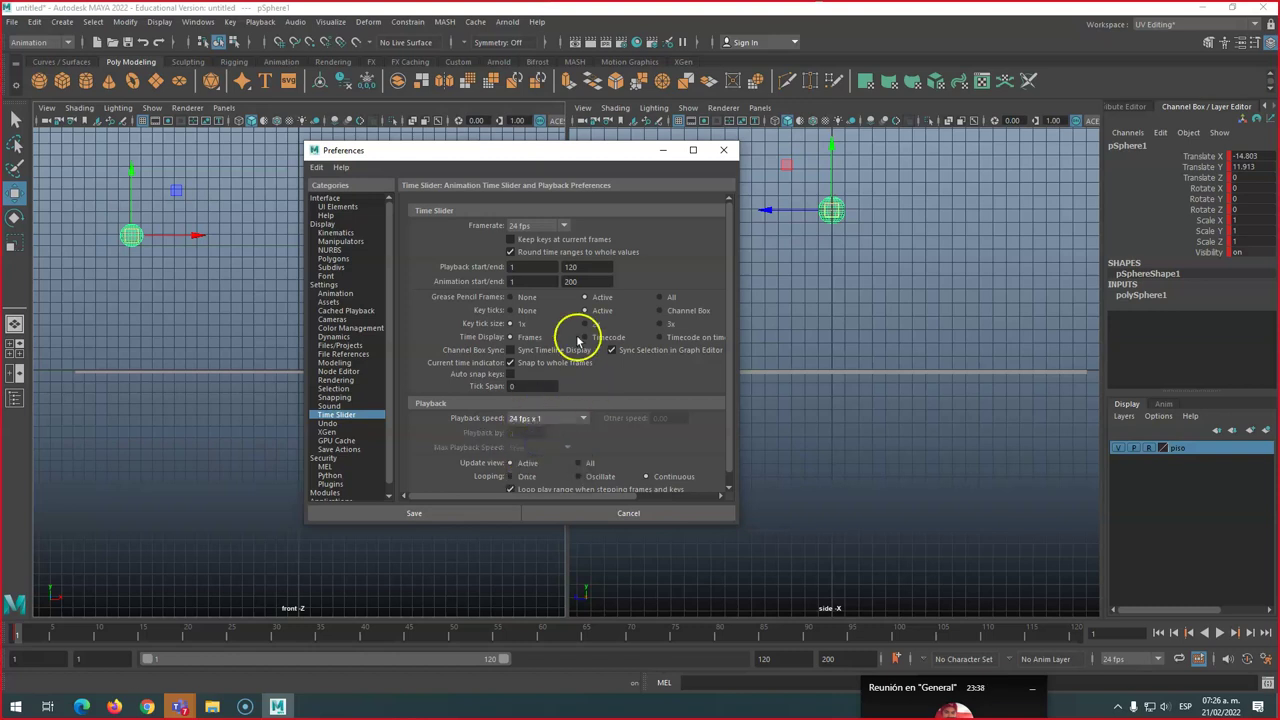
{"action": "left_click", "coordinate": [521, 418]}
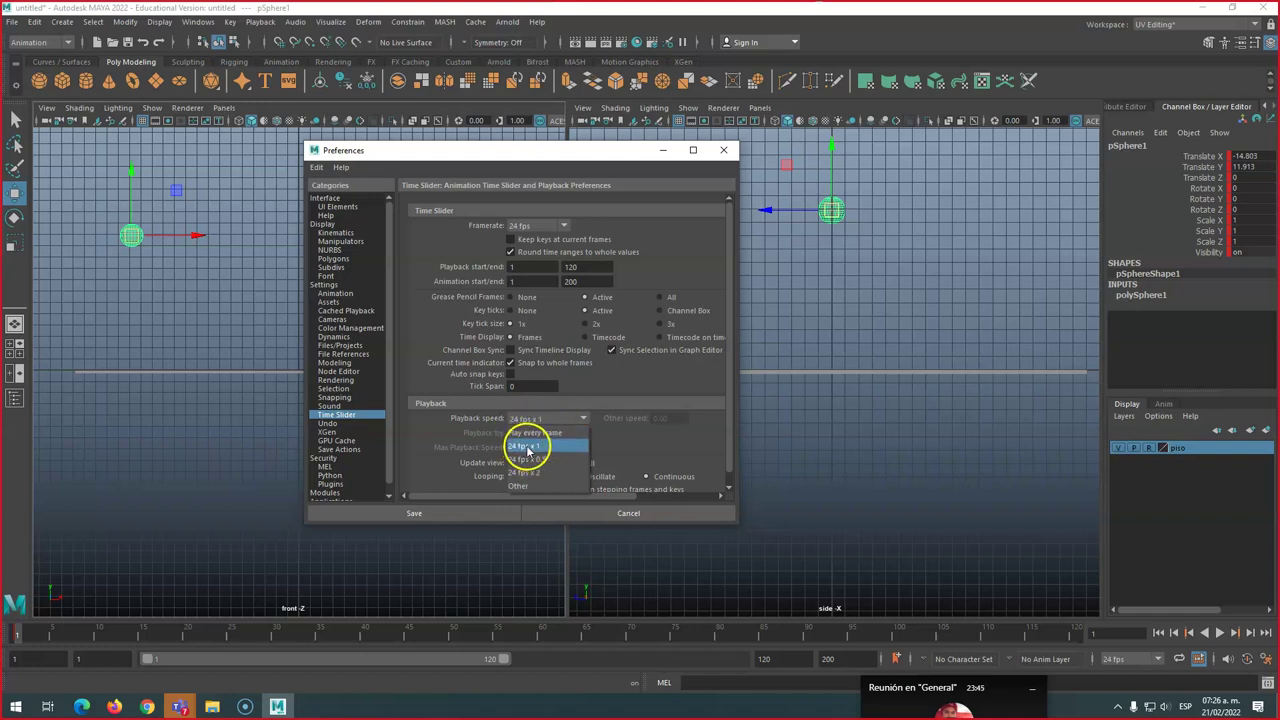
{"action": "left_click", "coordinate": [522, 448]}
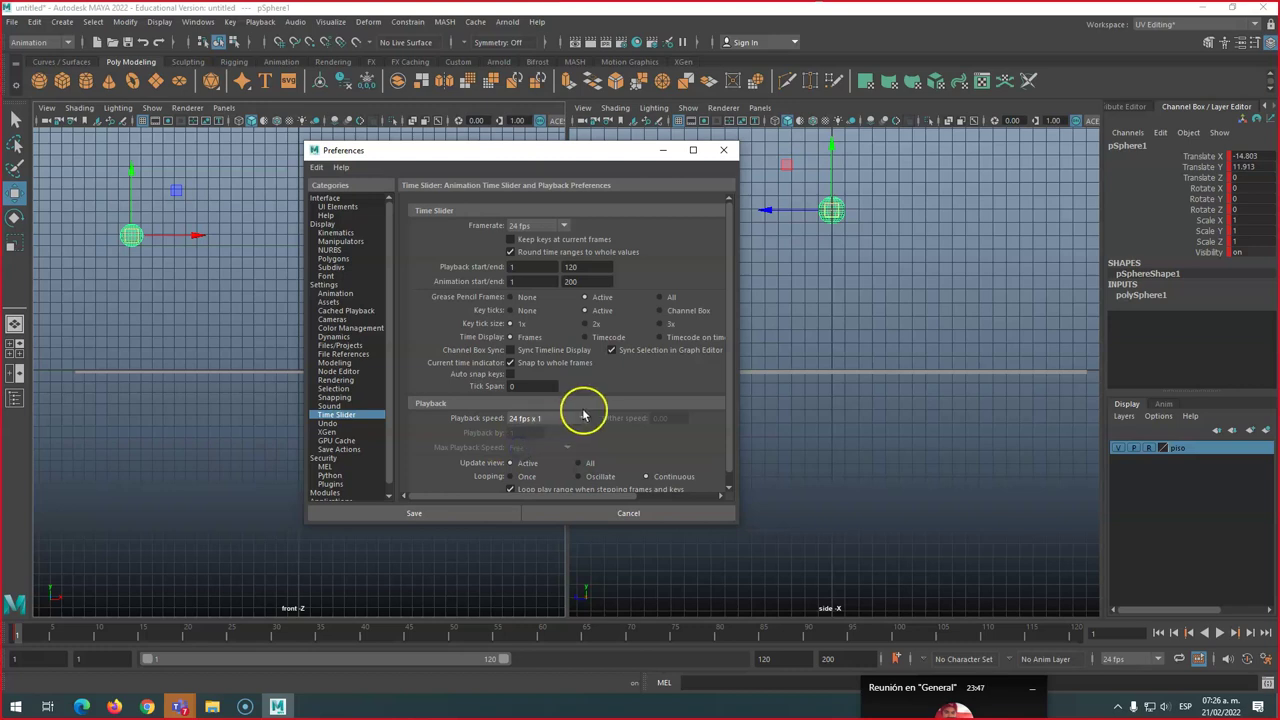
Enable Auto key in the Animation preferences and save the preferences
{"action": "left_click", "coordinate": [328, 294]}
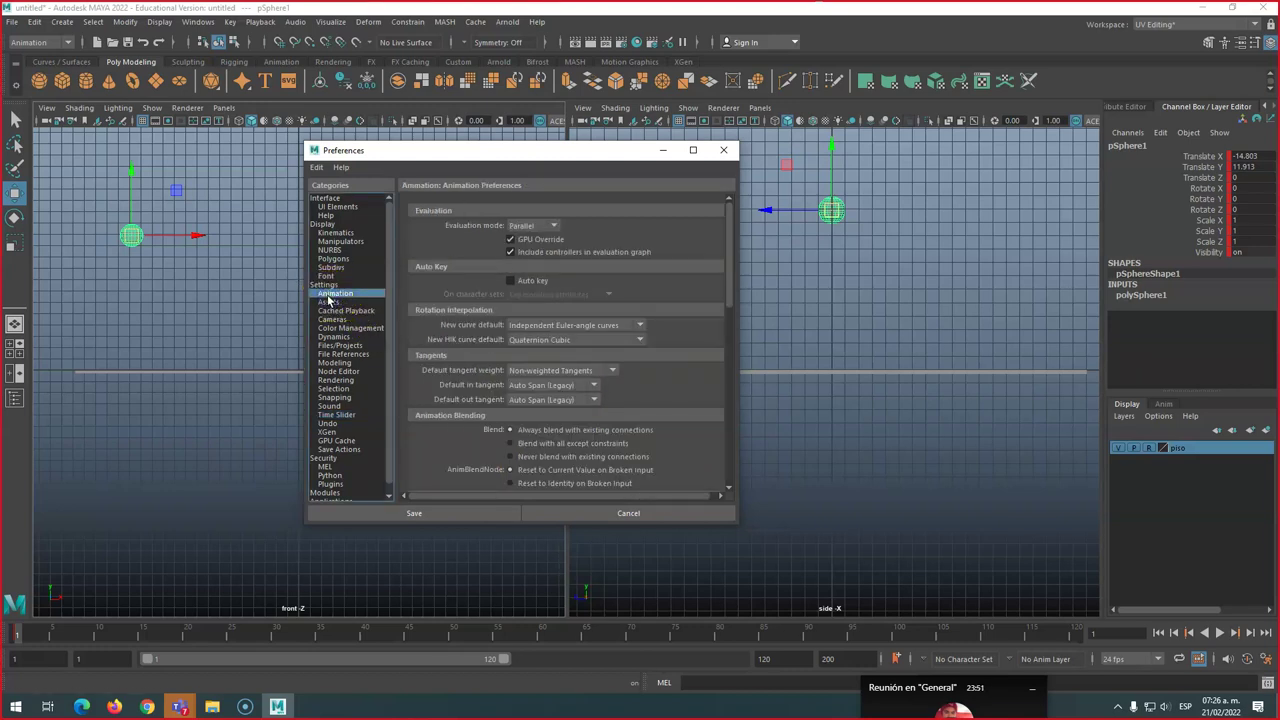
{"action": "left_click", "coordinate": [618, 327]}
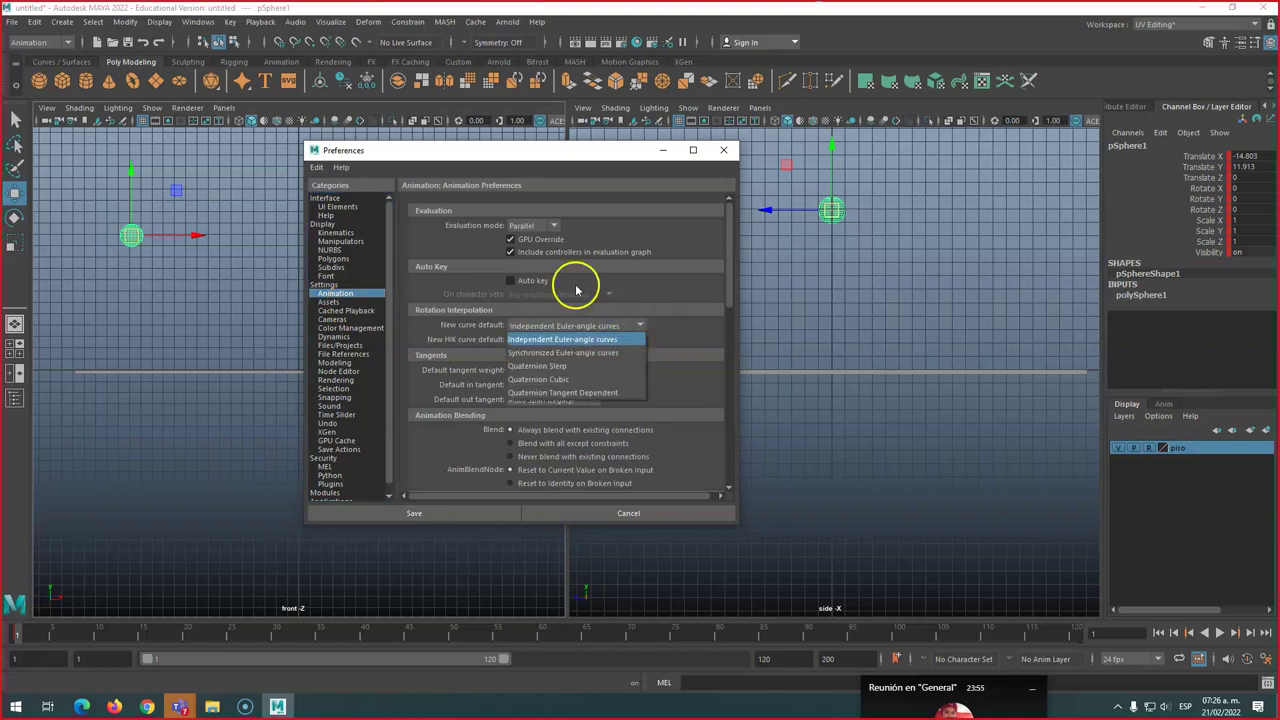
{"action": "left_click", "coordinate": [508, 282]}
{"action": "left_click", "coordinate": [510, 282]}
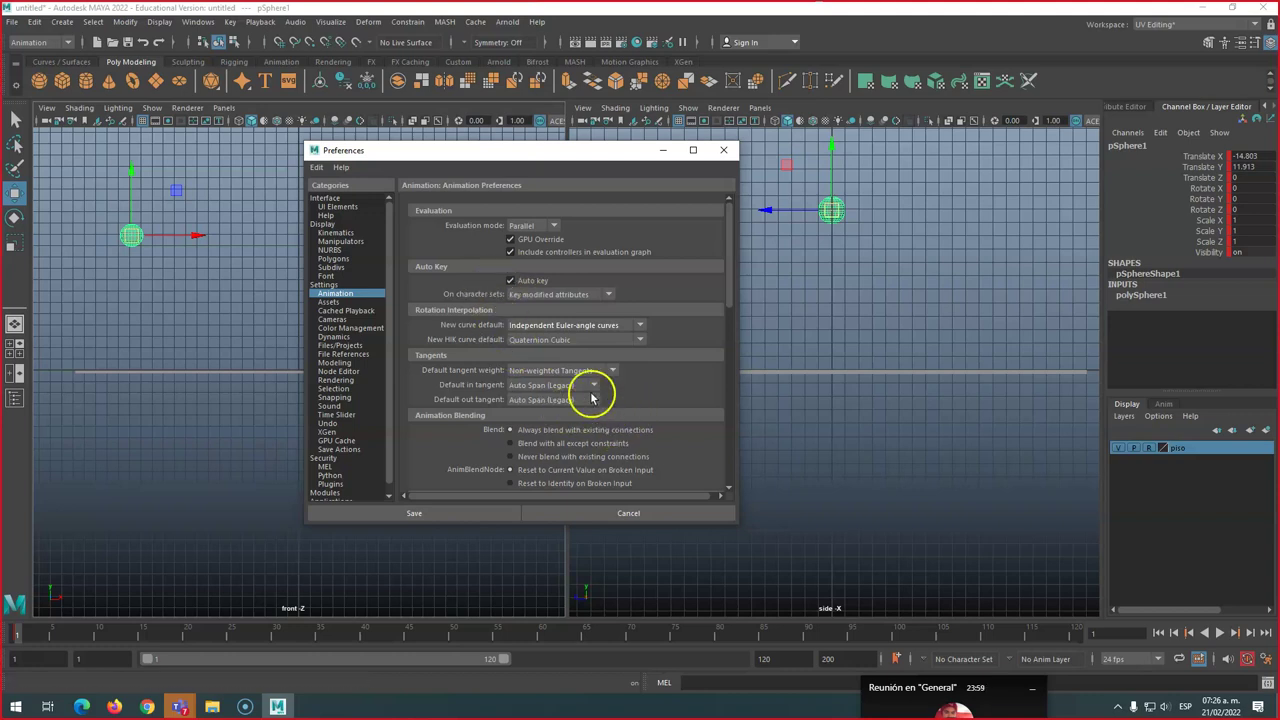
{"action": "left_click", "coordinate": [428, 514]}
{"action": "left_click", "coordinate": [480, 515]}
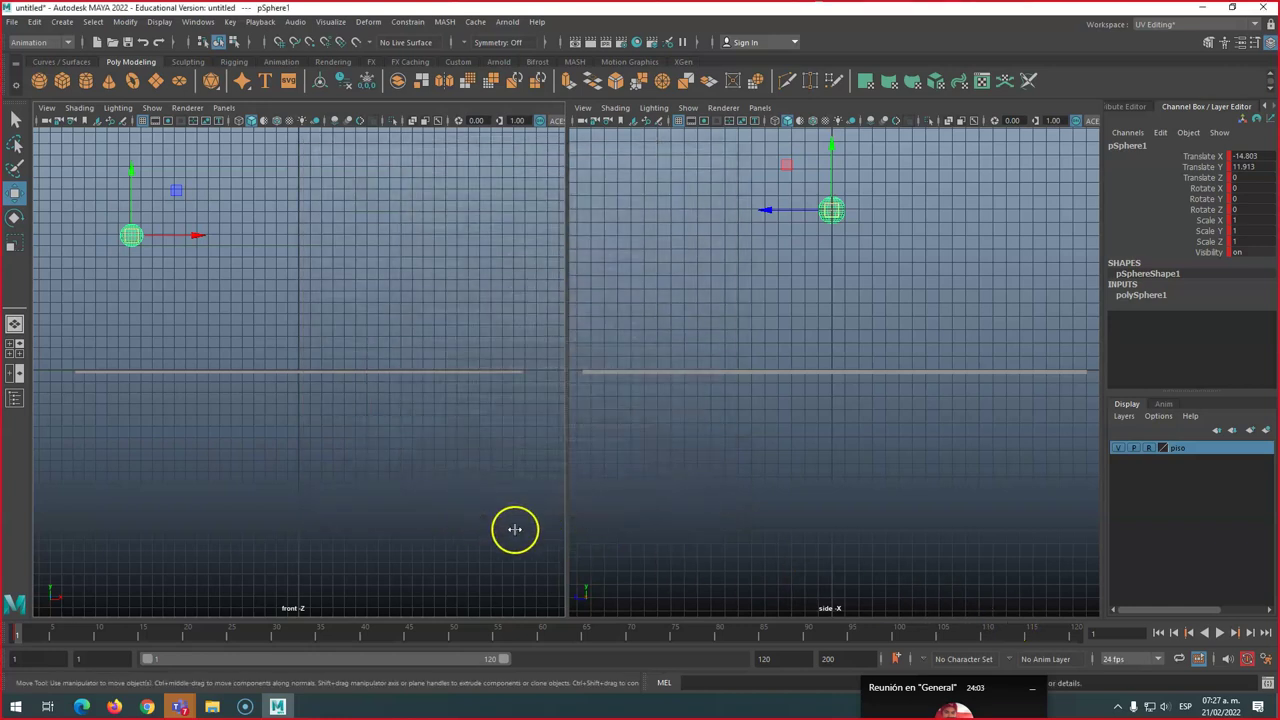
Review the playback speed and Auto key settings in the preferences once more and save them
{"action": "left_click", "coordinate": [1266, 660]}
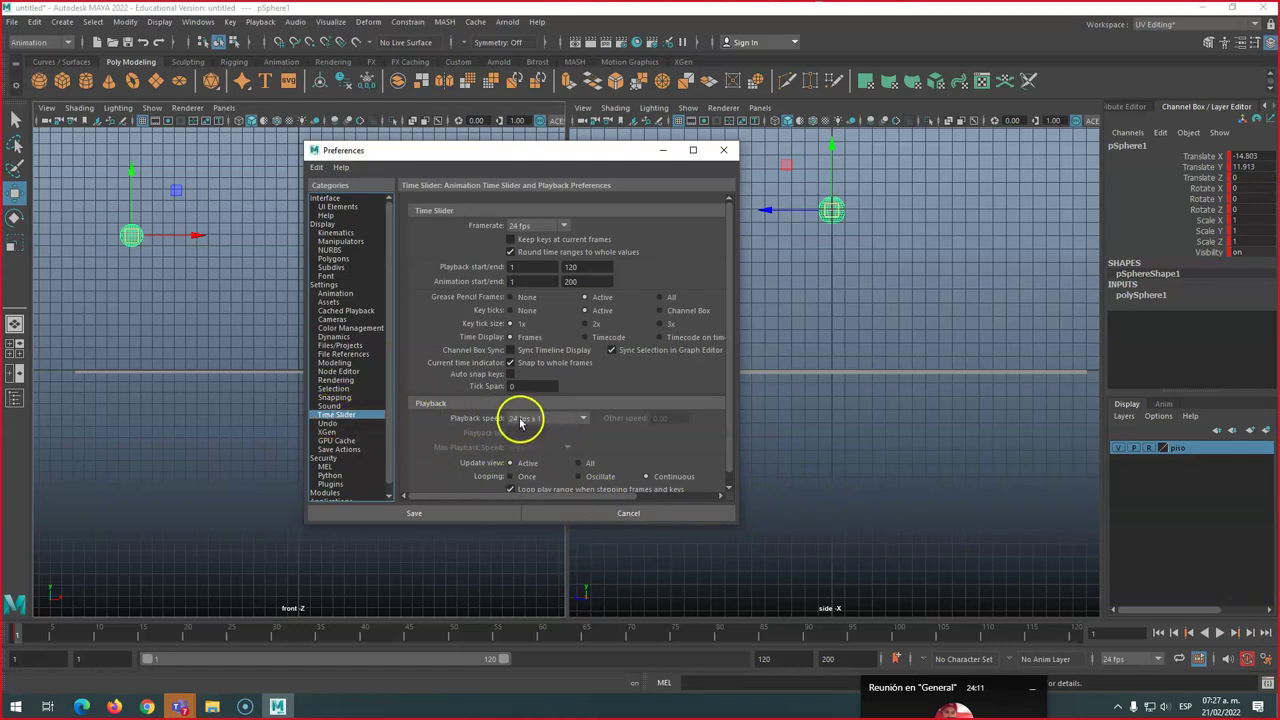
{"action": "left_click", "coordinate": [335, 293]}
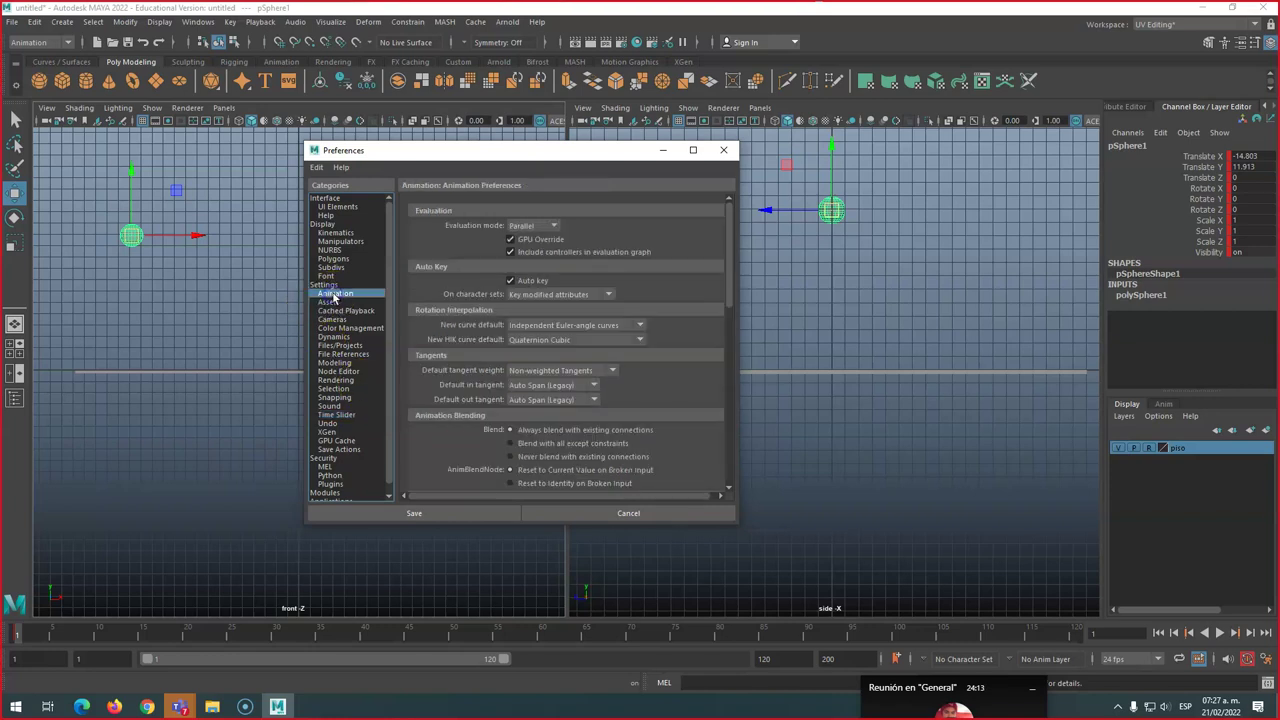
{"action": "left_click", "coordinate": [433, 519]}
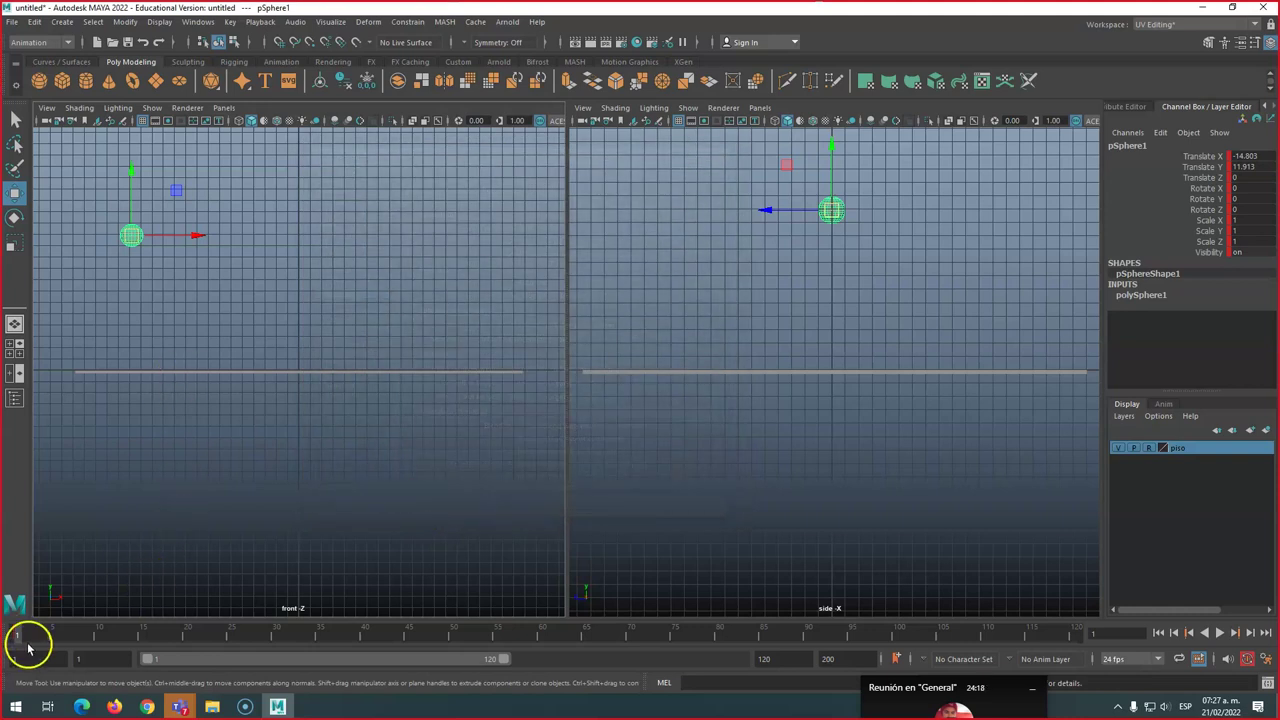
Key the sphere at frame 10 by moving it down to about X -8.96 and Y 1.00, onto the slab
{"action": "key", "text": "alt+v"}
{"action": "key", "text": "alt+v"}
{"action": "left_click_drag", "start_coordinate": [131, 234], "coordinate": [200, 360]}
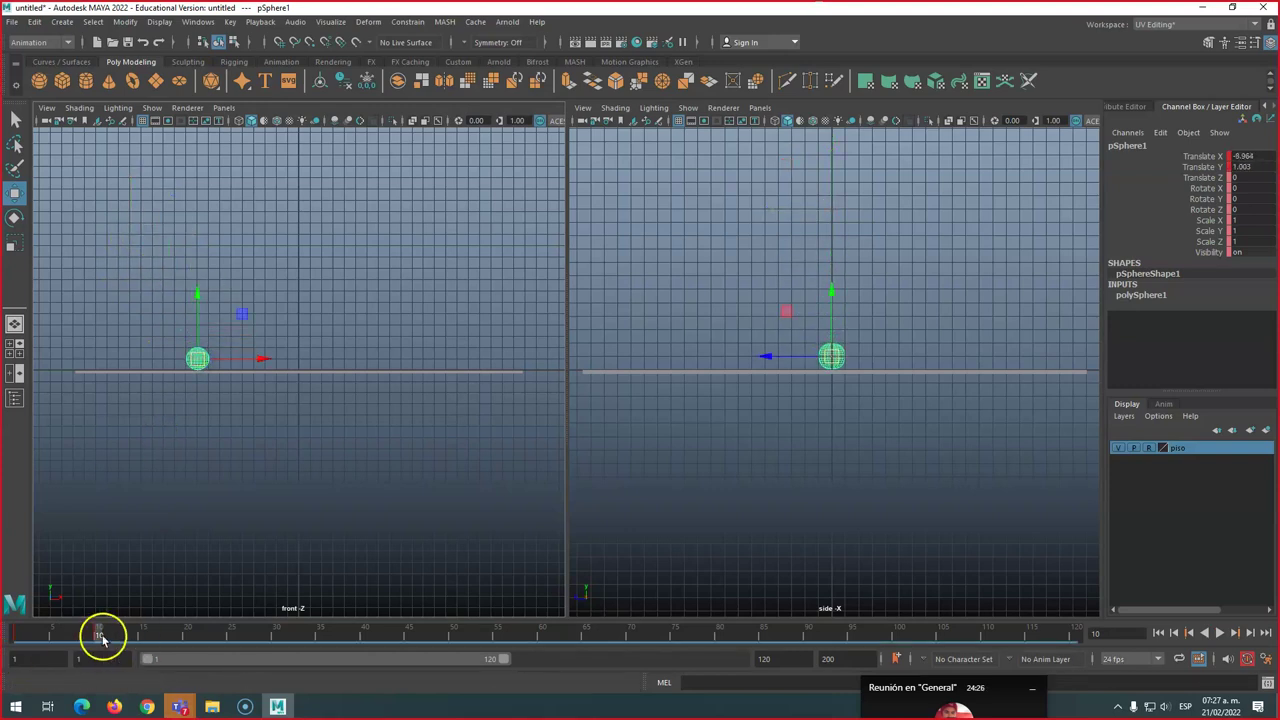
Play back and scrub the sphere's fall between frames 1 and 10
{"action": "left_click", "coordinate": [18, 625]}
{"action": "key", "text": "alt+v"}
{"action": "left_click", "coordinate": [60, 622]}
{"action": "left_click", "coordinate": [99, 618]}
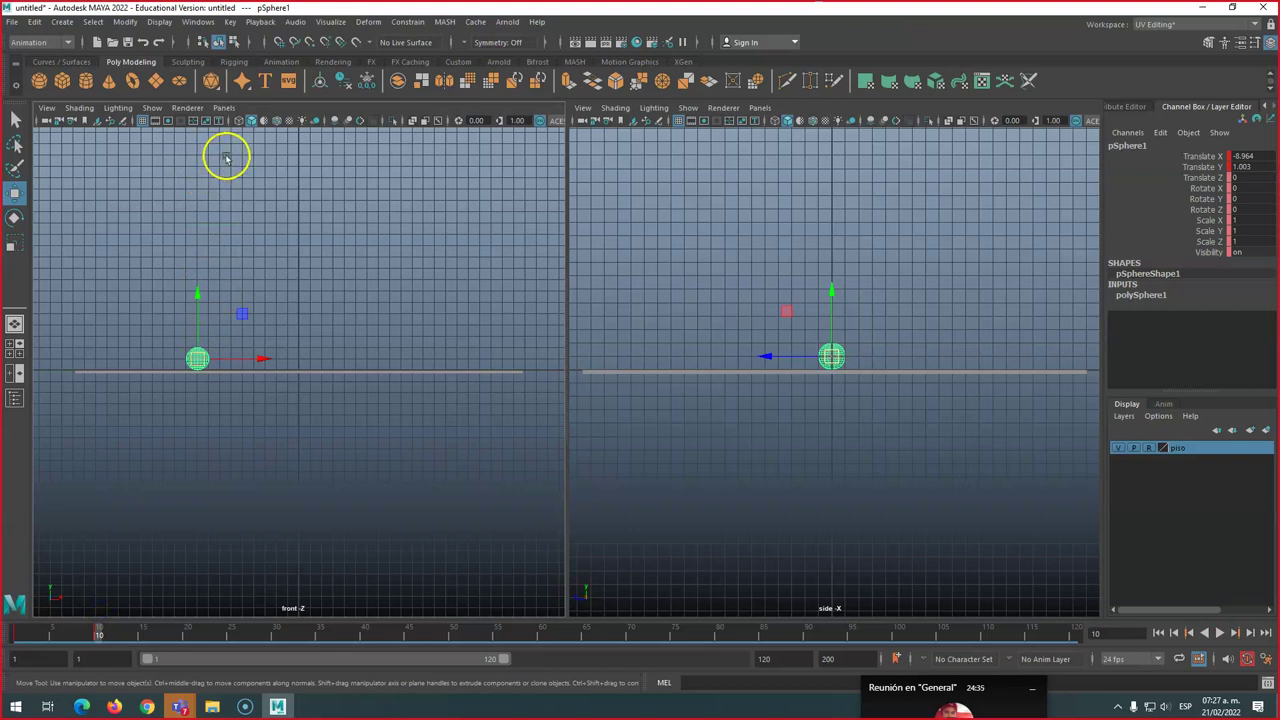
Create a motion trail for the animated sphere and check its path at frames 1 and 10
{"action": "left_click", "coordinate": [283, 64]}
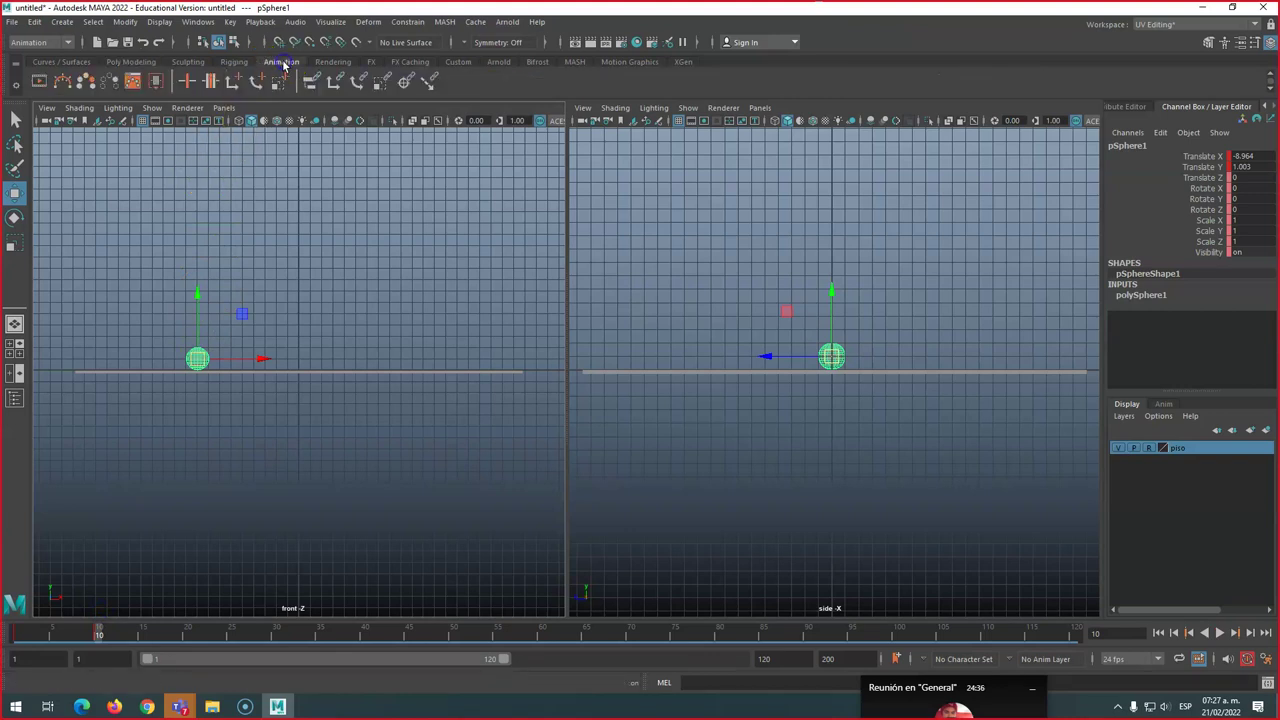
{"action": "left_click", "coordinate": [62, 82]}
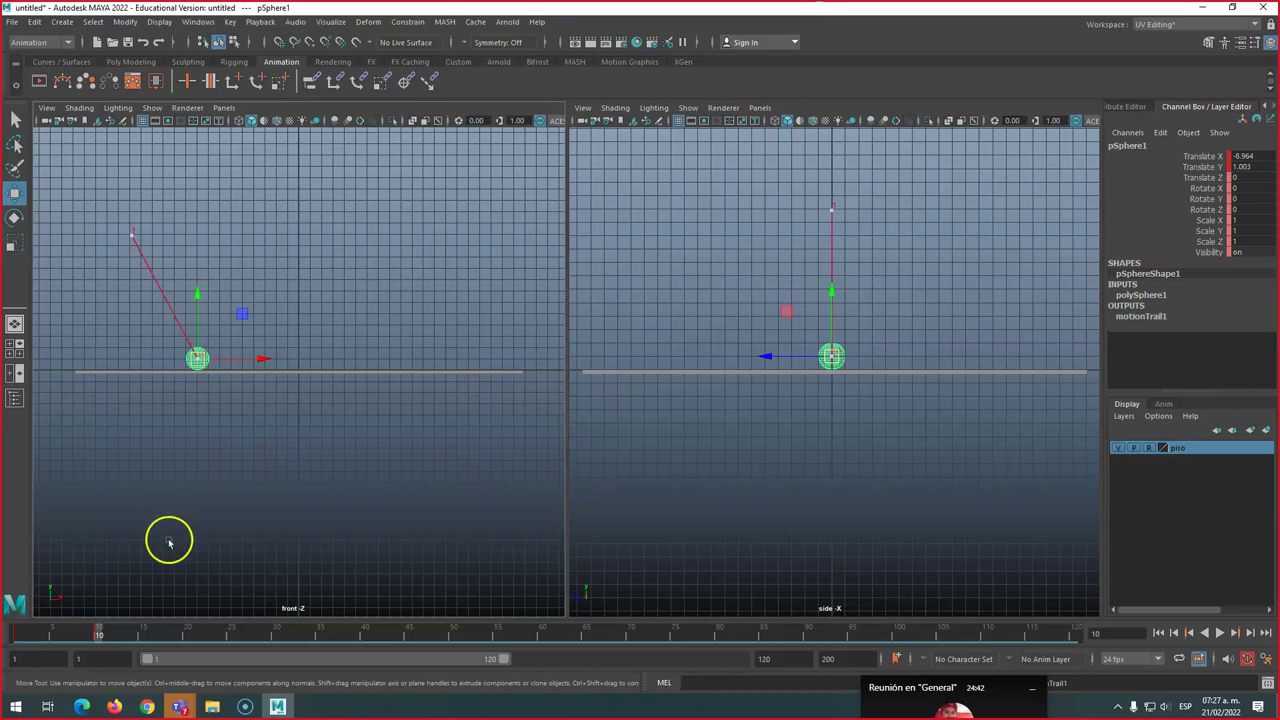
{"action": "scroll", "coordinate": [170, 300], "scroll_direction": "up", "scroll_amount": 3}
{"action": "scroll", "coordinate": [140, 340], "scroll_direction": "down", "scroll_amount": 1}
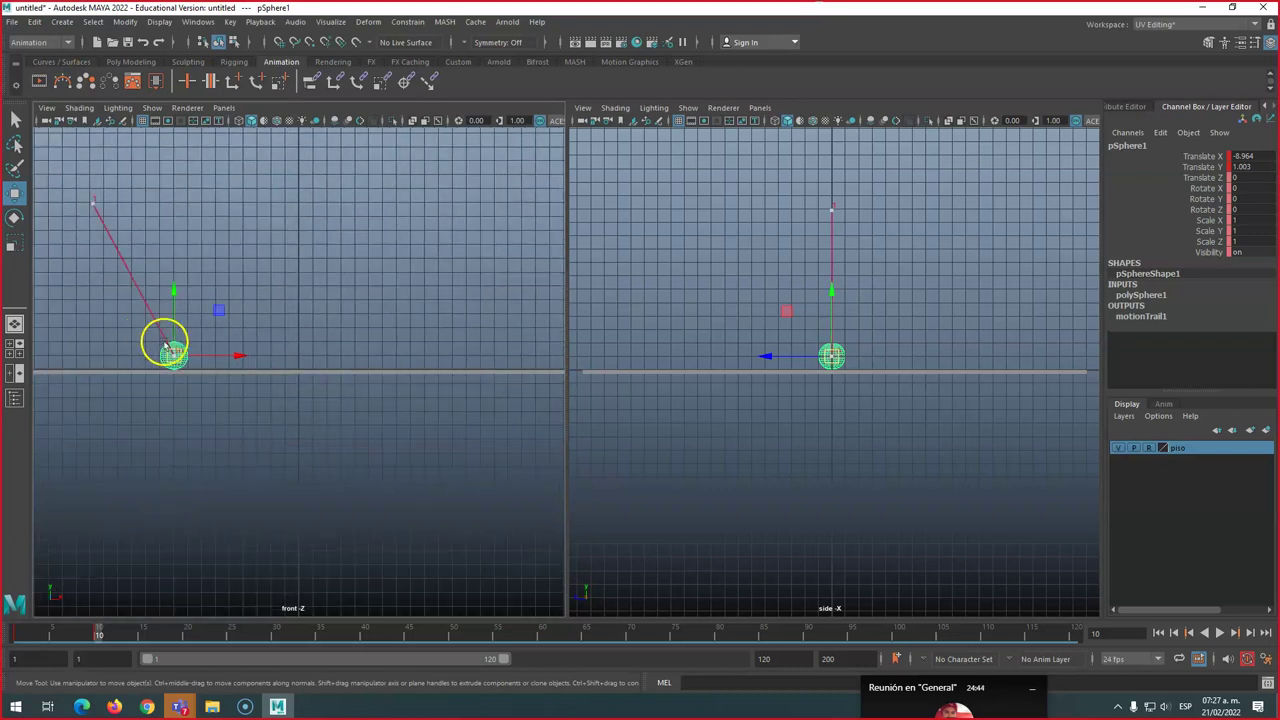
{"action": "left_click", "coordinate": [18, 634]}
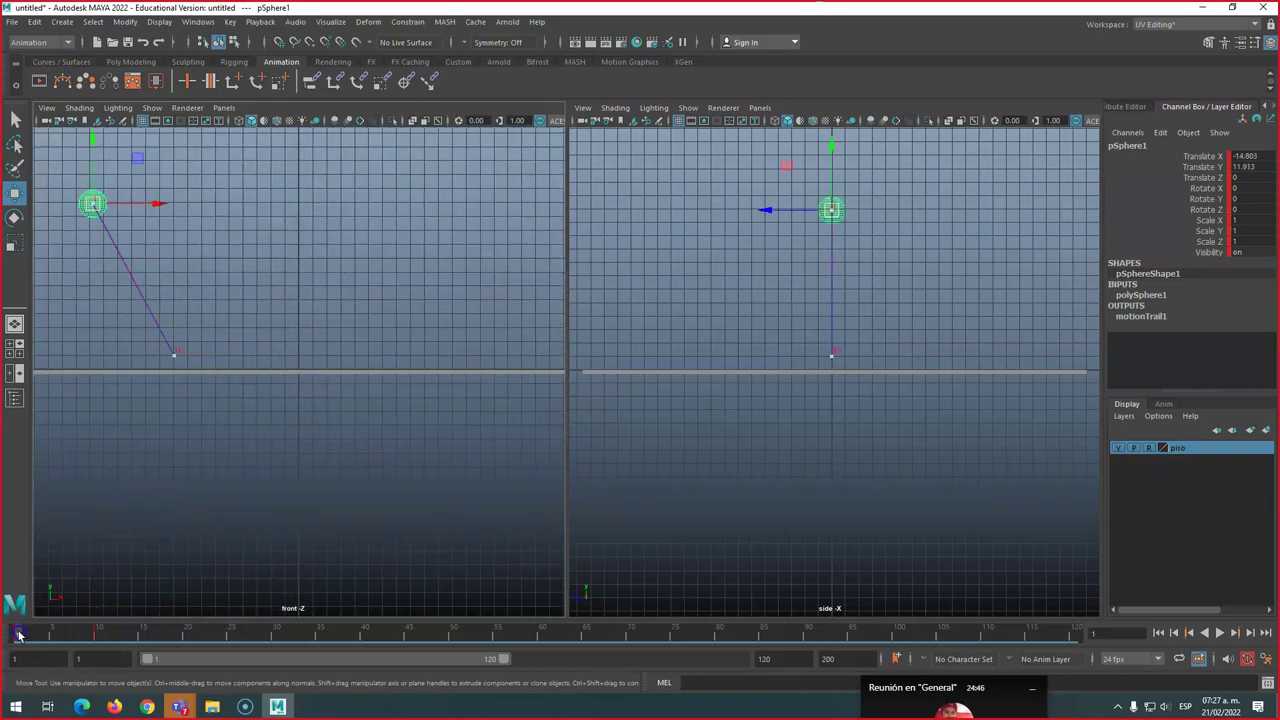
{"action": "left_click", "coordinate": [98, 638]}
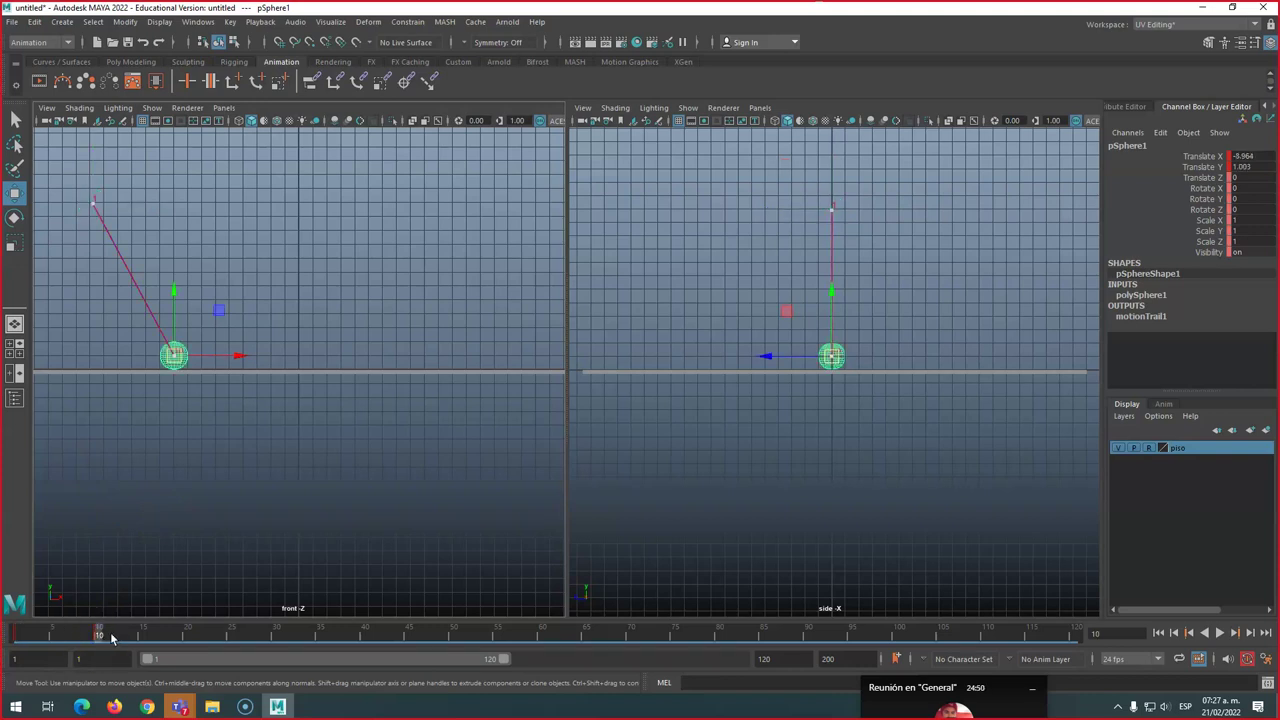
Key the sphere's first rebound at frame 19, raised and moved forward along X, with its peak below the starting height
{"action": "left_click", "coordinate": [112, 607]}
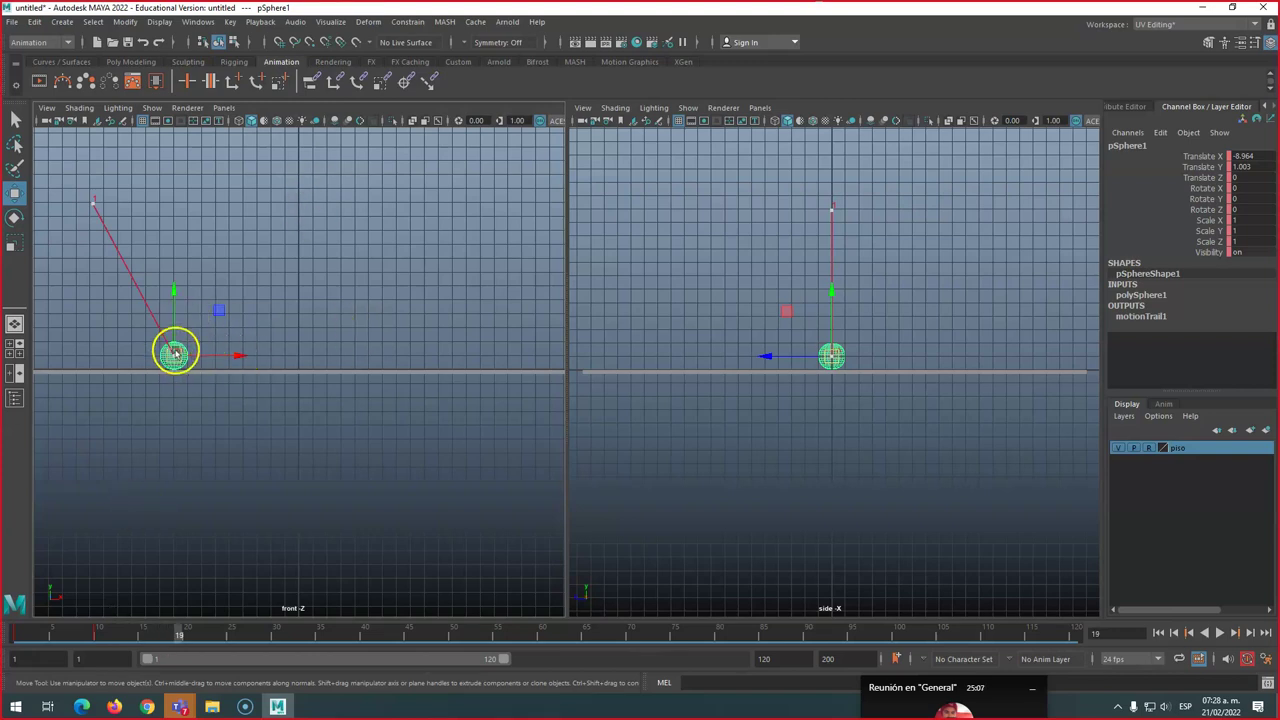
{"action": "left_click_drag", "start_coordinate": [177, 292], "coordinate": [197, 177]}
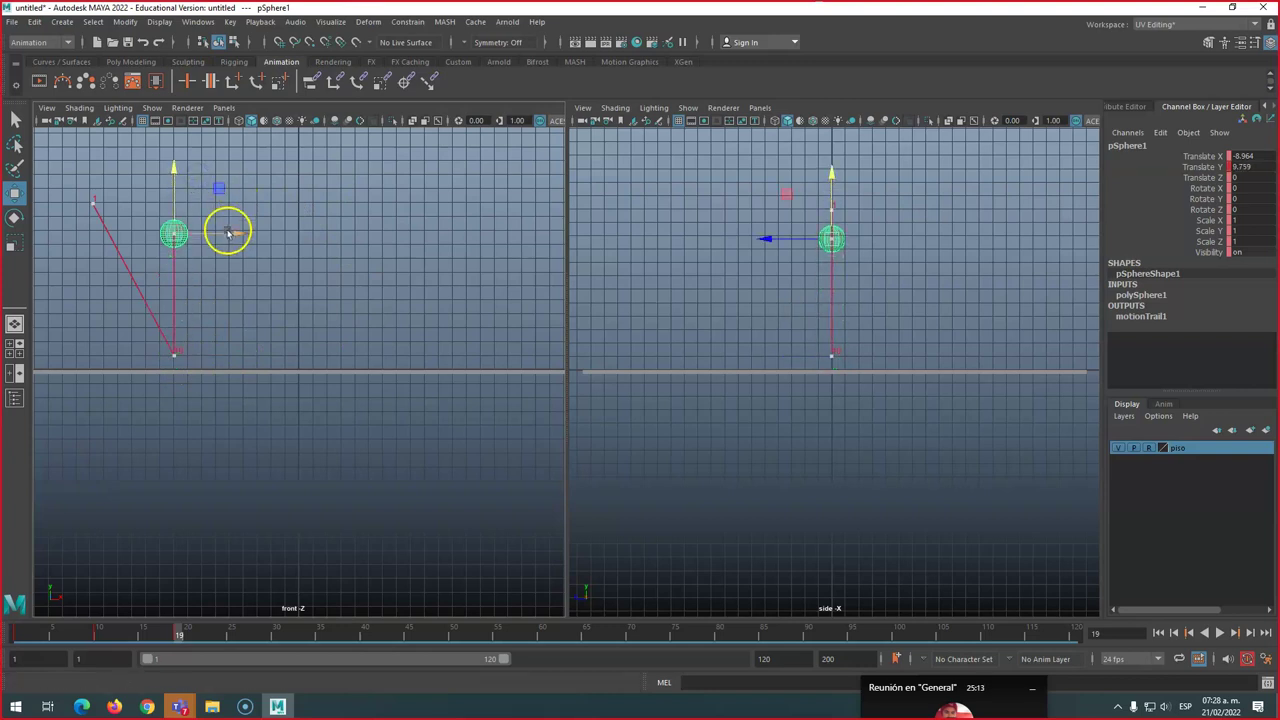
{"action": "left_click_drag", "start_coordinate": [231, 236], "coordinate": [284, 236]}
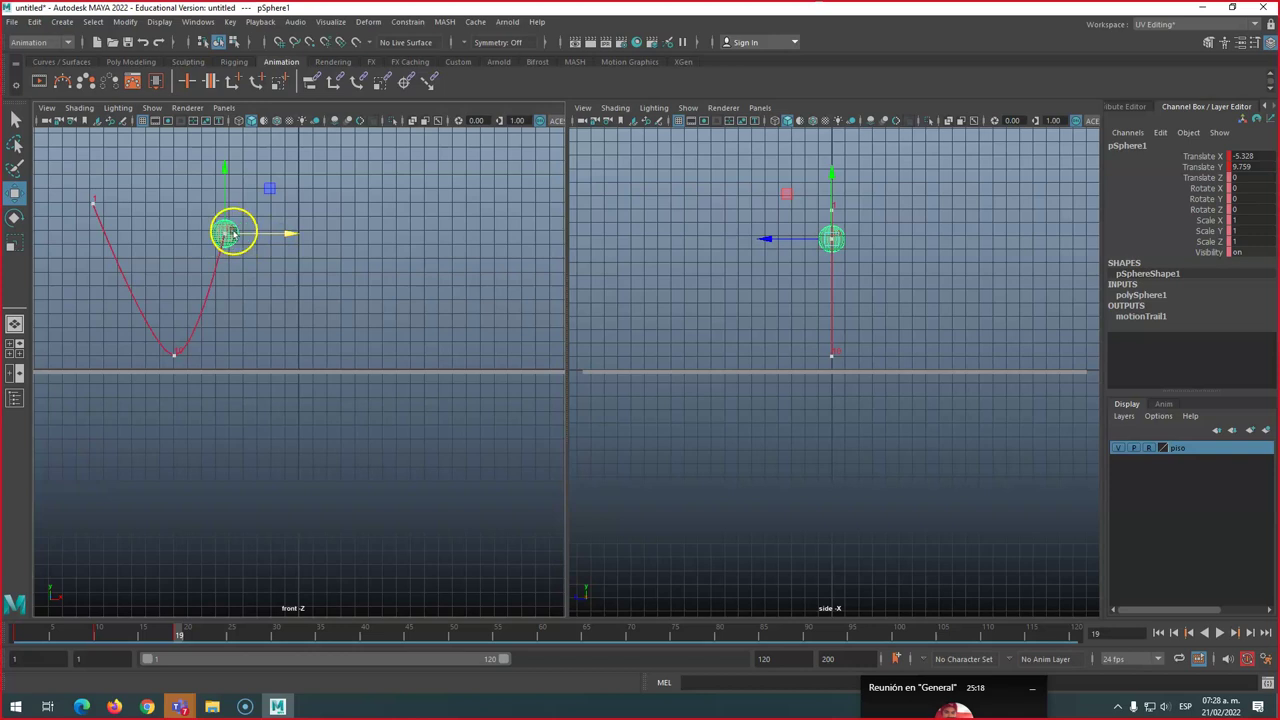
{"action": "left_click_drag", "start_coordinate": [226, 234], "coordinate": [212, 268]}
Key the sphere's second landing at frame 27 by moving it to about X -3.70 and Y 1.10, onto the slab
{"action": "left_click_drag", "start_coordinate": [178, 632], "coordinate": [249, 640]}
{"action": "left_click_drag", "start_coordinate": [207, 268], "coordinate": [247, 350]}
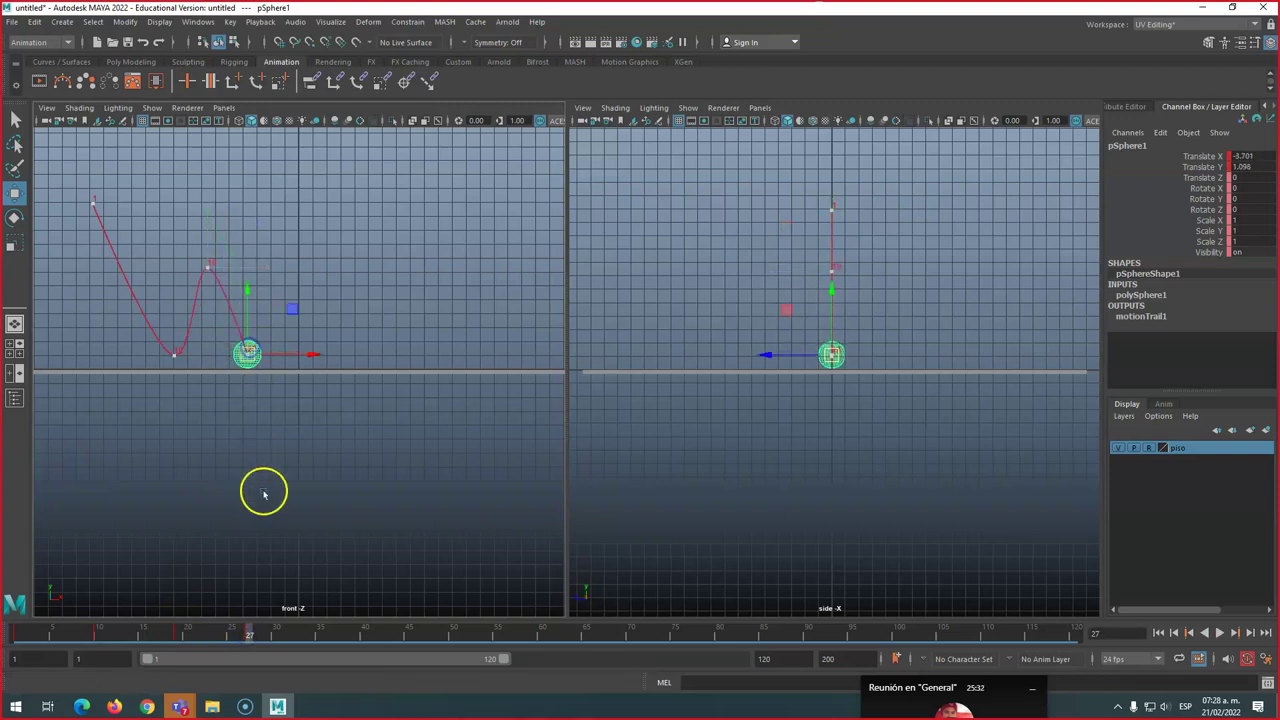
Key the sphere's second rebound at frame 33, about X -1.93, Y 5.17, and its third landing at frame 38, about X 0.22, Y 1.10
{"action": "left_click_drag", "start_coordinate": [251, 634], "coordinate": [279, 638]}
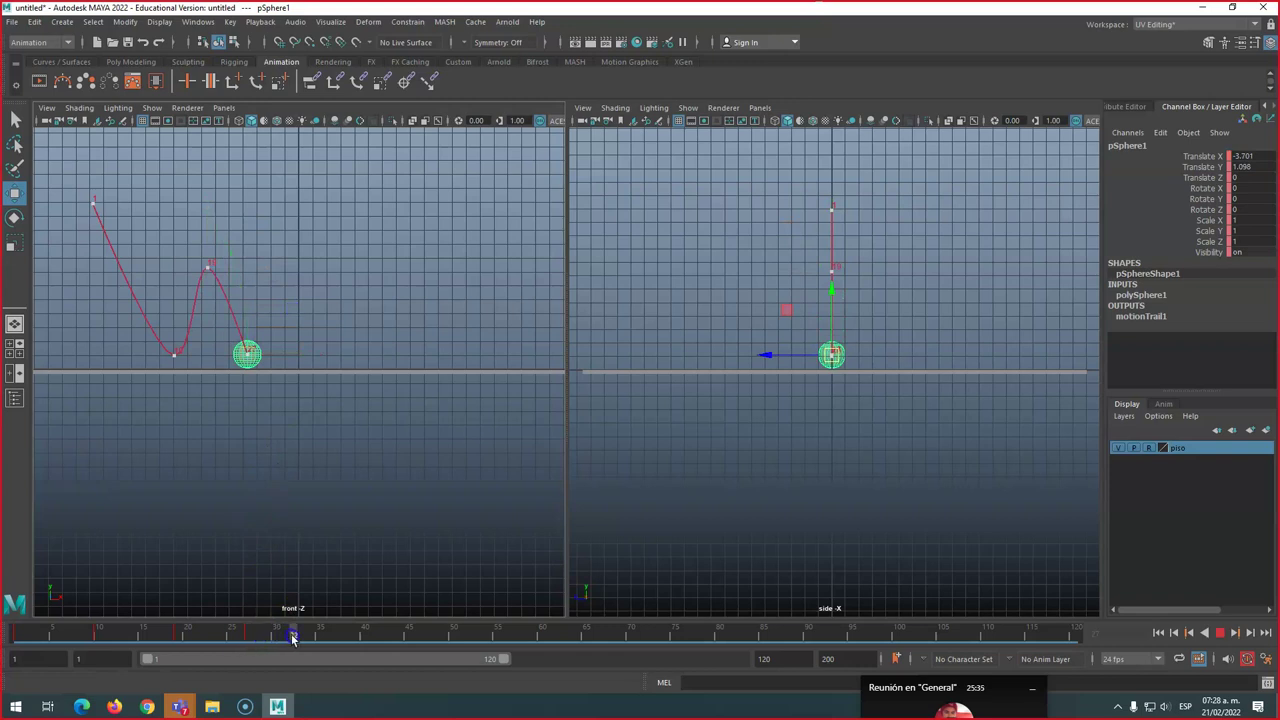
{"action": "left_click_drag", "start_coordinate": [246, 354], "coordinate": [272, 294]}
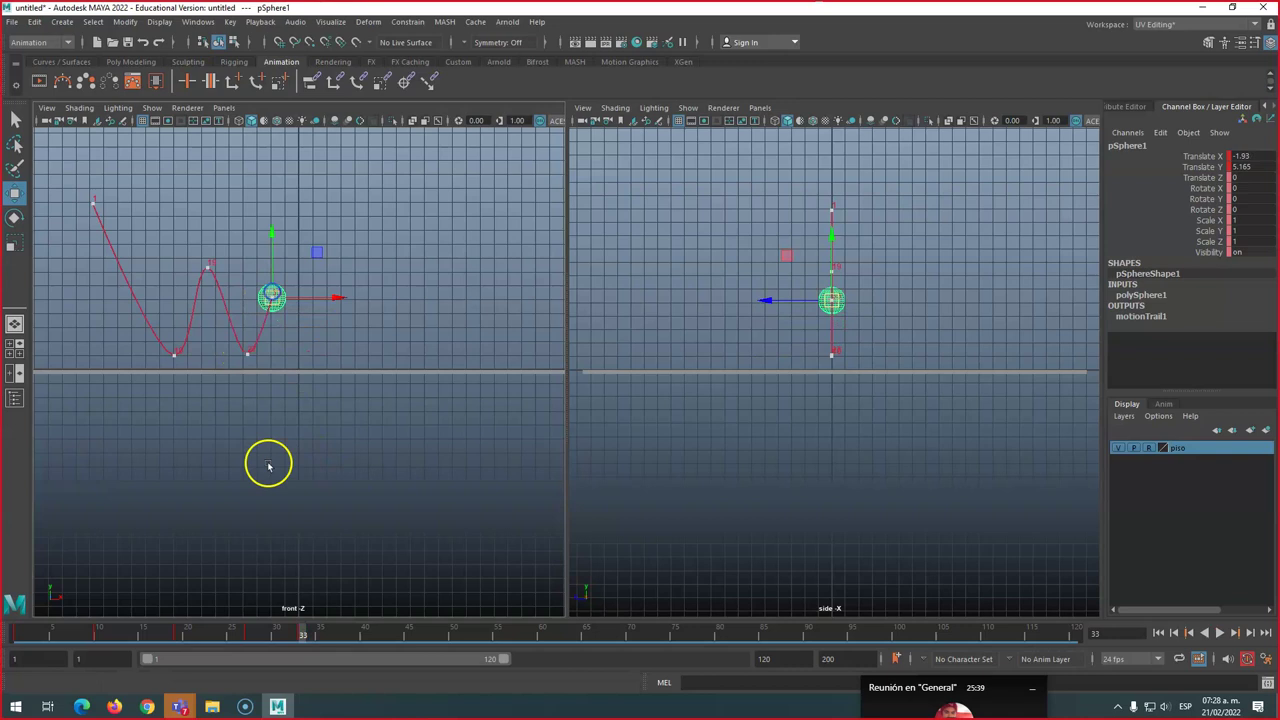
{"action": "left_click_drag", "start_coordinate": [305, 636], "coordinate": [326, 636]}
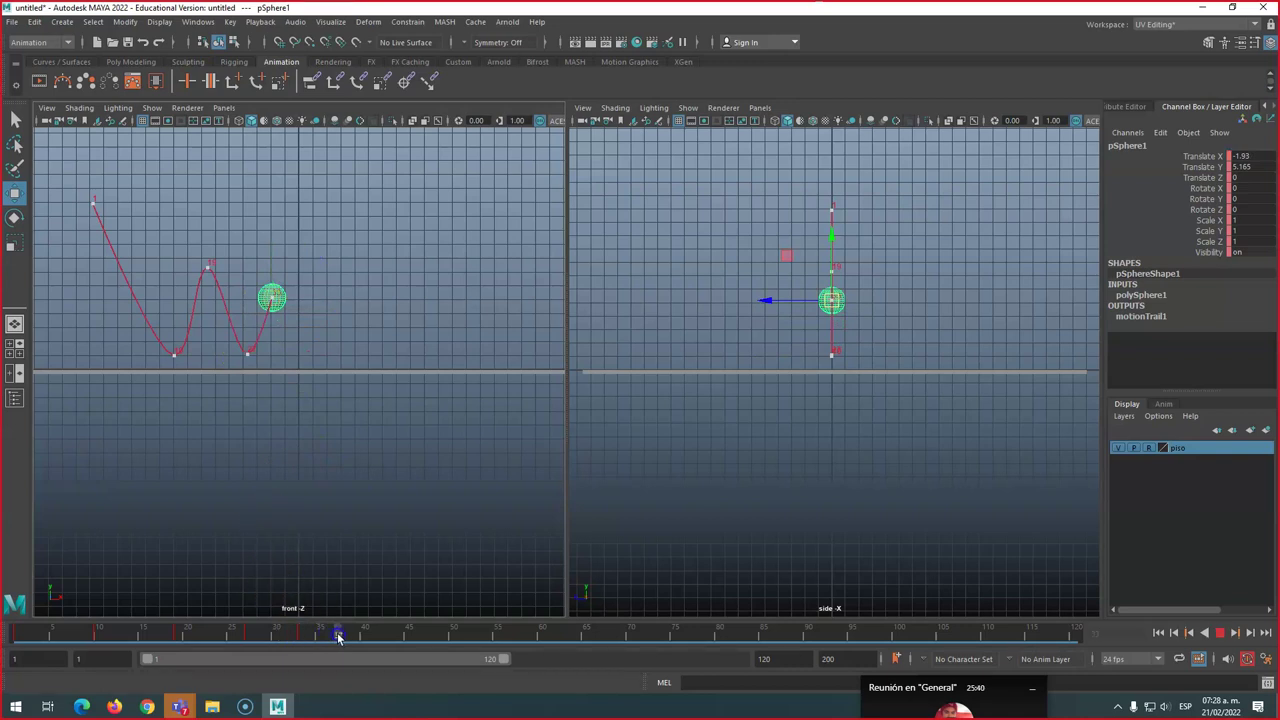
{"action": "left_click_drag", "start_coordinate": [283, 297], "coordinate": [308, 354]}
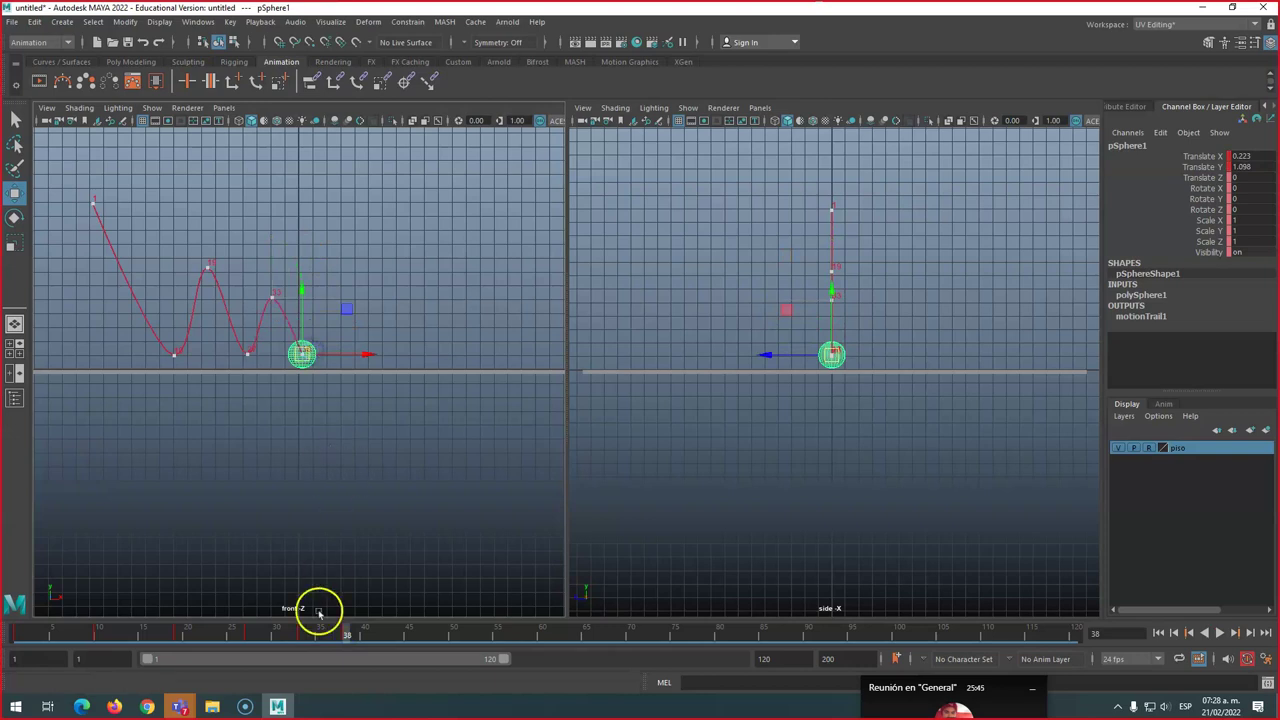
Key a third, lower rebound at frame 42, about X 1.37, Y 2.82, and the landing at frame 44, about X 1.75, Y 1.05
{"action": "left_click_drag", "start_coordinate": [348, 643], "coordinate": [382, 638]}
{"action": "left_click_drag", "start_coordinate": [318, 368], "coordinate": [322, 326]}
{"action": "key", "text": "alt+v"}
{"action": "key", "text": "alt+v"}
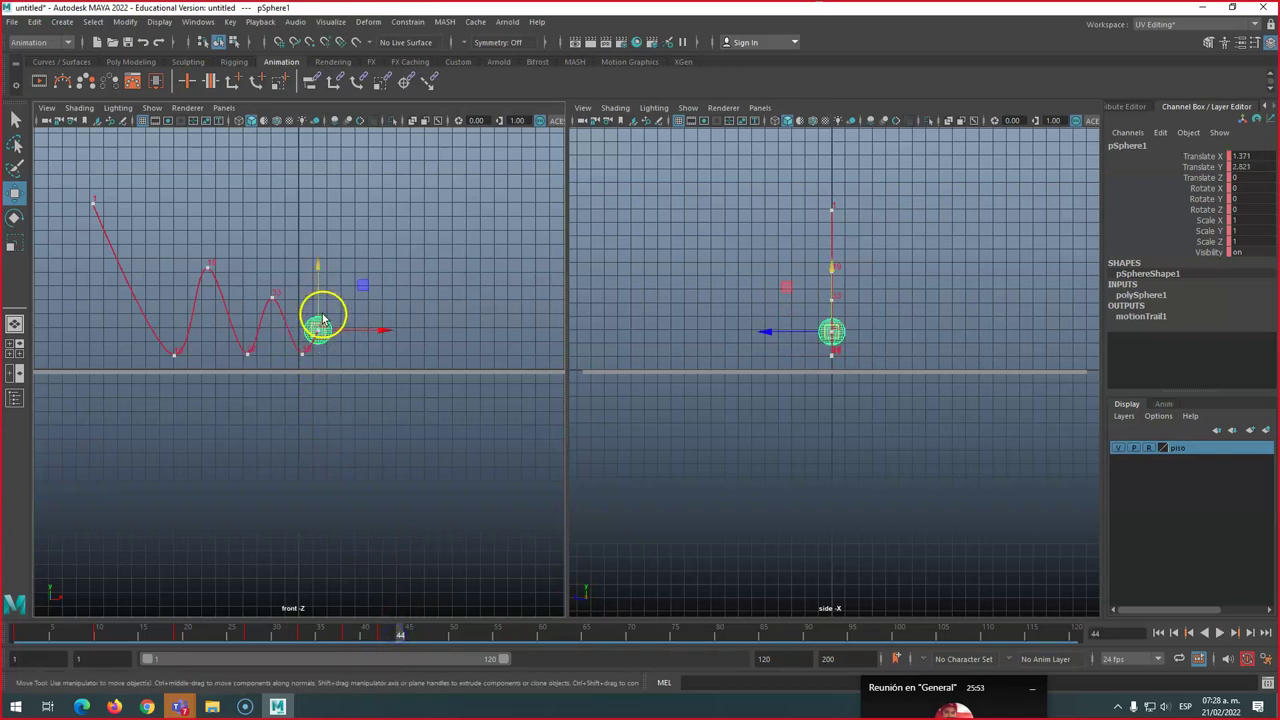
{"action": "left_click_drag", "start_coordinate": [320, 332], "coordinate": [327, 342]}
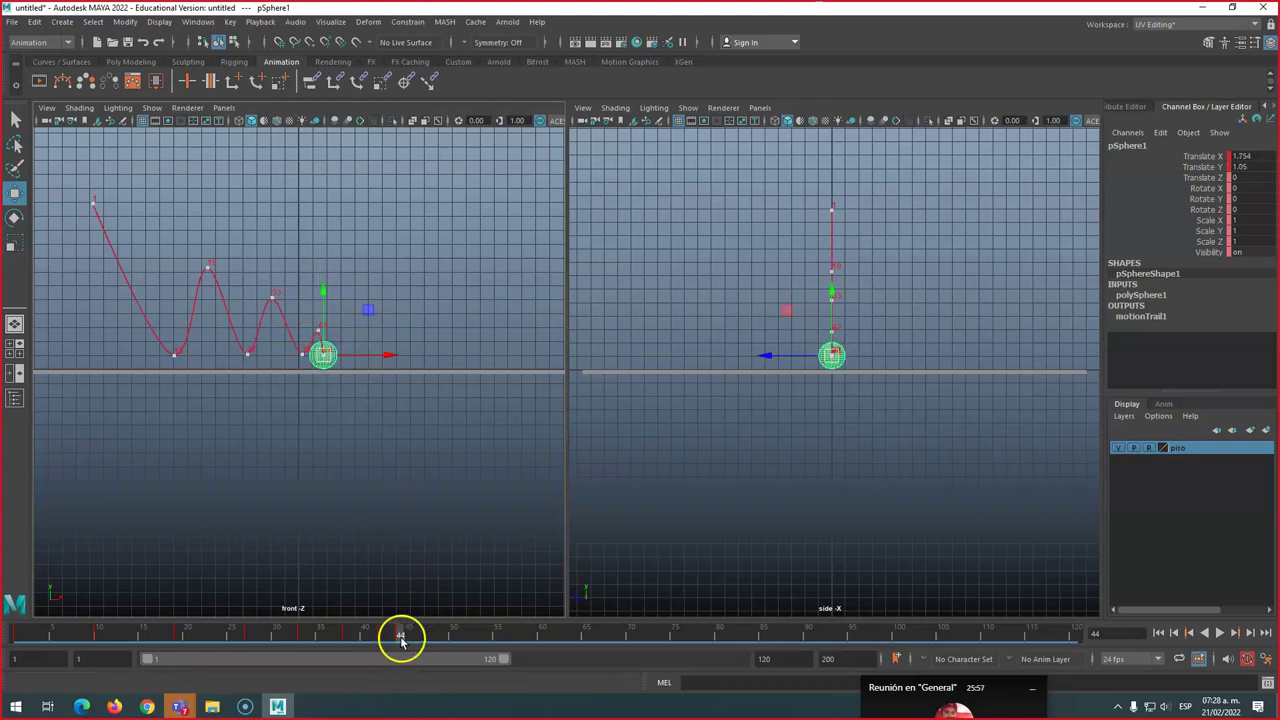
Key a small rebound at frame 46, about X 1.85, Y 1.58, and lower the sphere back onto the slab at frame 48
{"action": "key", "text": "alt+v"}
{"action": "left_click_drag", "start_coordinate": [322, 355], "coordinate": [323, 350]}
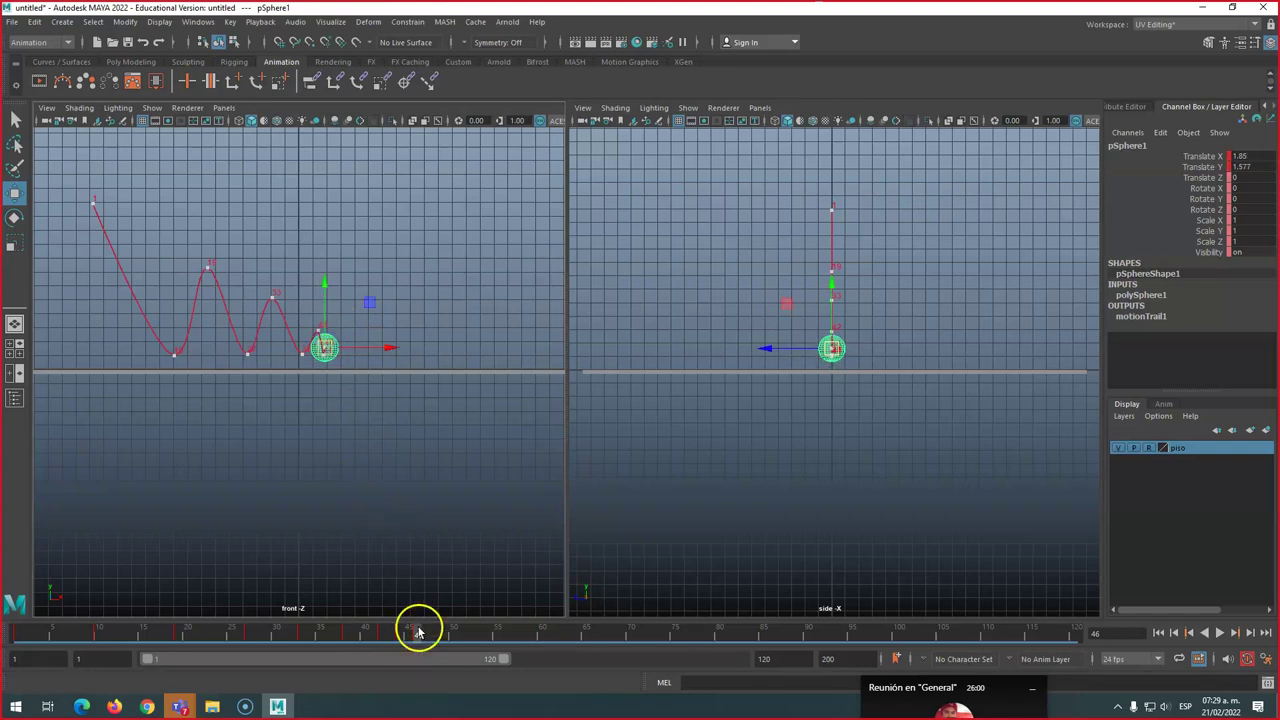
{"action": "left_click_drag", "start_coordinate": [418, 635], "coordinate": [427, 635]}
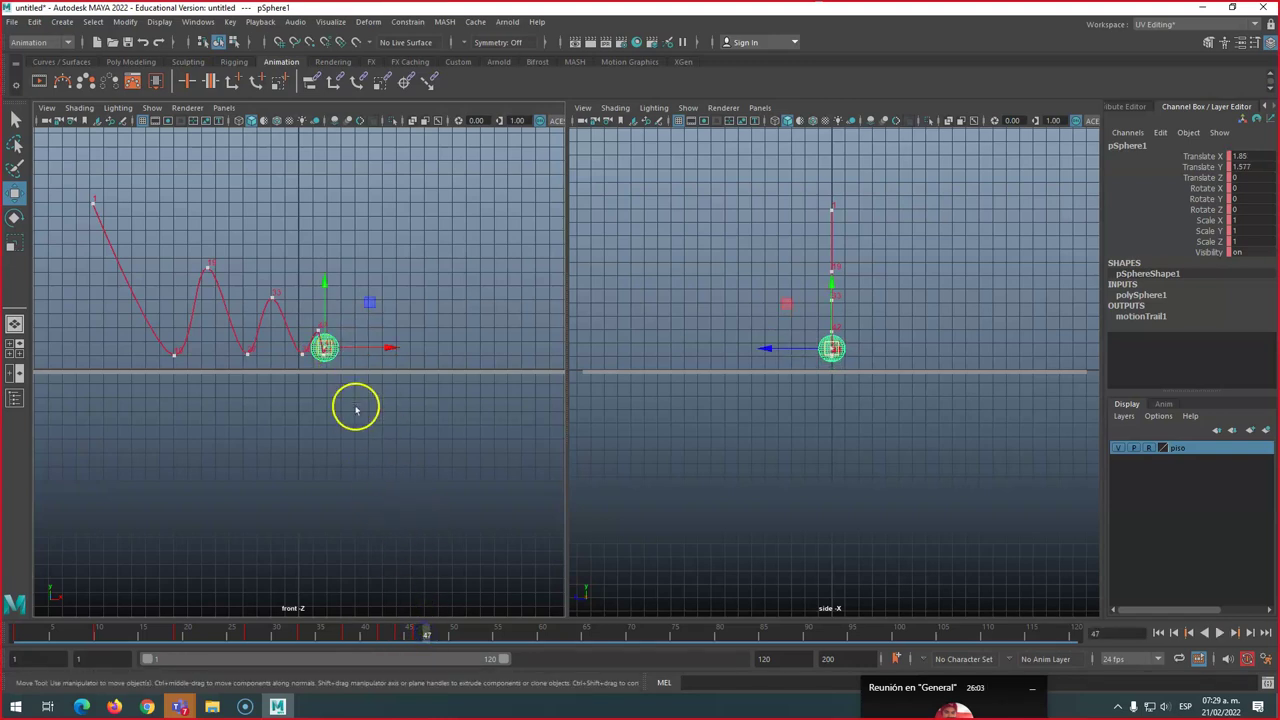
{"action": "scroll", "coordinate": [329, 371], "scroll_direction": "up", "scroll_amount": 5}
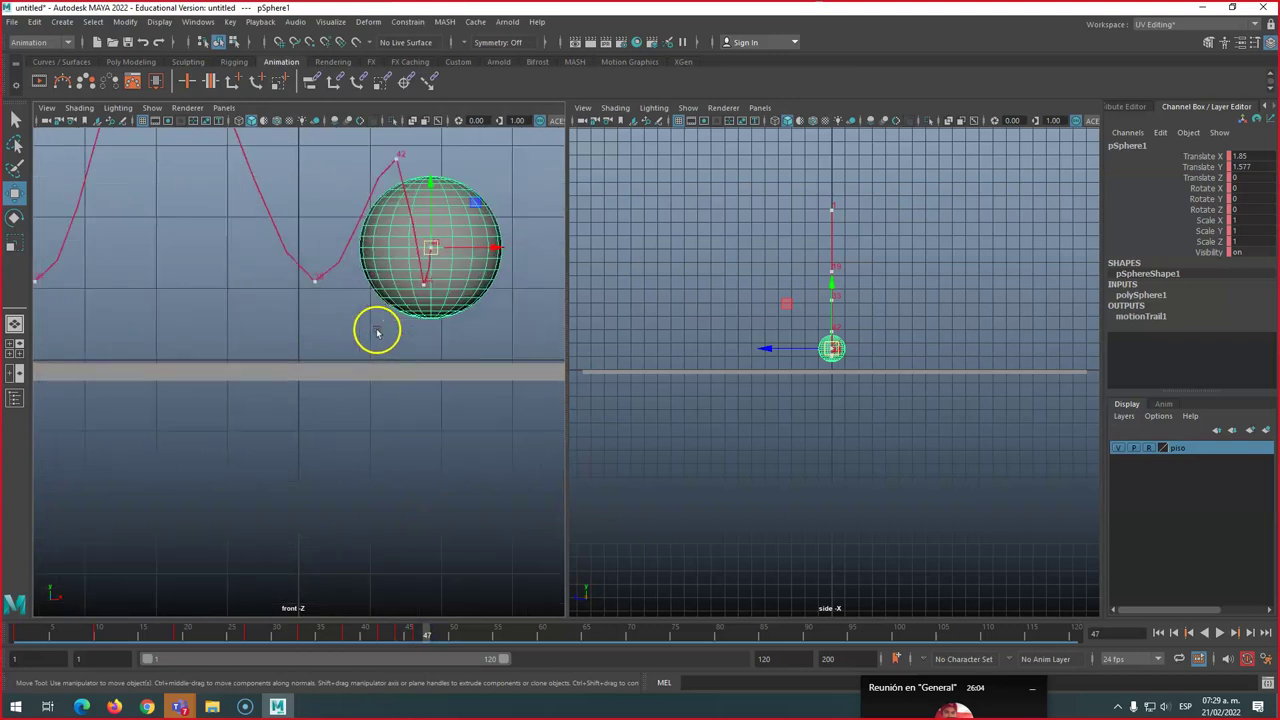
{"action": "scroll", "coordinate": [376, 333], "scroll_direction": "down", "scroll_amount": 5}
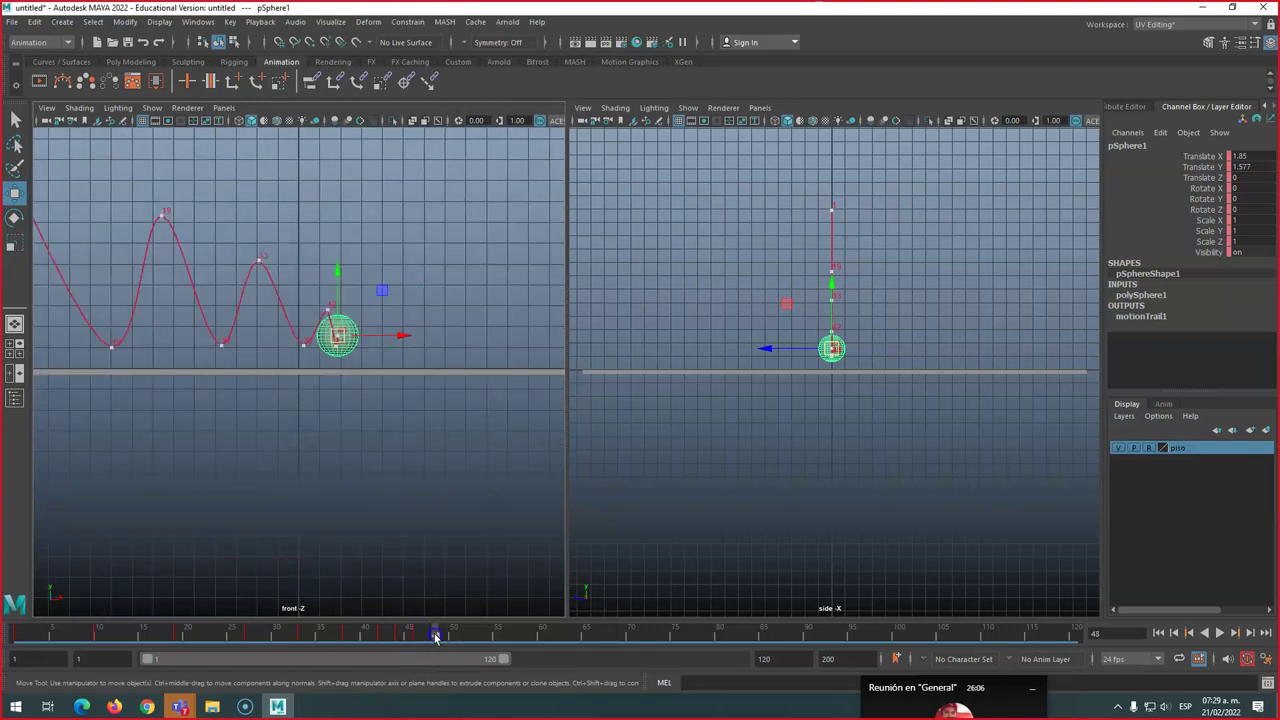
{"action": "left_click_drag", "start_coordinate": [336, 273], "coordinate": [339, 287]}
Key the last tiny rebound at frame 50, about Y 1.32, and settle the sphere on the slab at frame 52, about Y 0.97
{"action": "left_click_drag", "start_coordinate": [434, 638], "coordinate": [443, 638]}
{"action": "left_click_drag", "start_coordinate": [337, 312], "coordinate": [337, 300]}
{"action": "left_click_drag", "start_coordinate": [457, 636], "coordinate": [470, 638]}
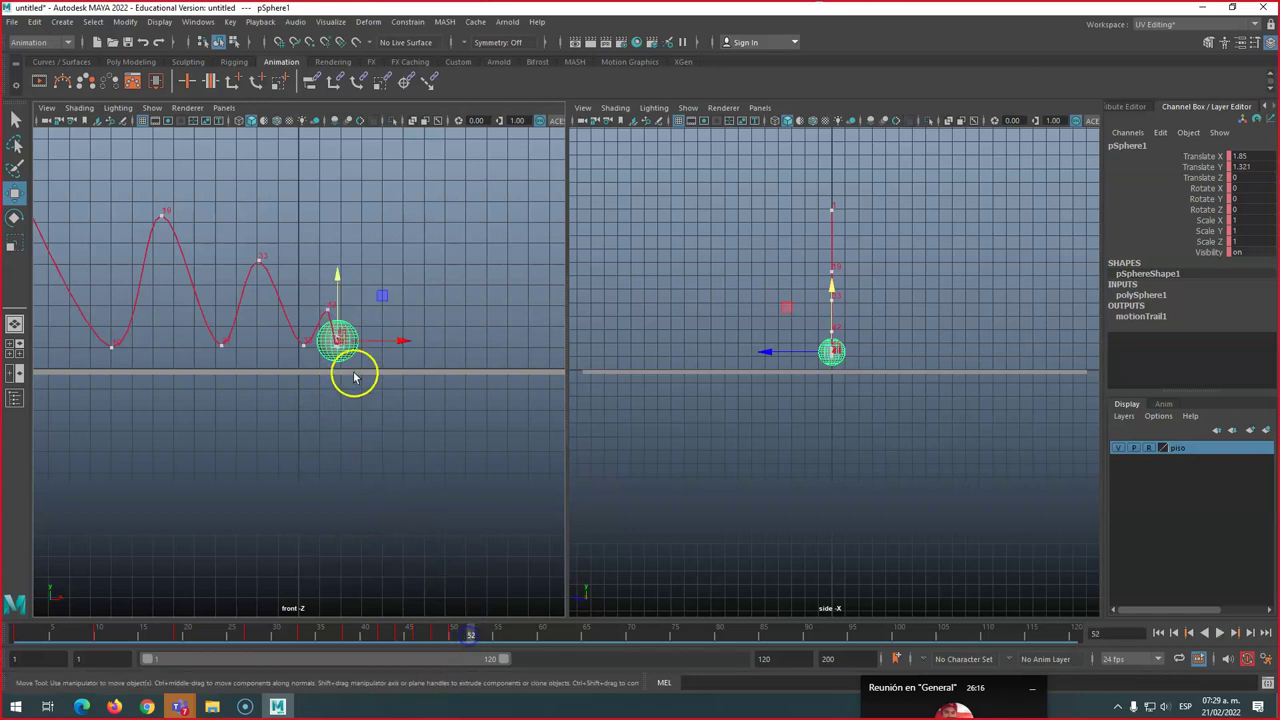
{"action": "left_click_drag", "start_coordinate": [339, 288], "coordinate": [339, 292]}
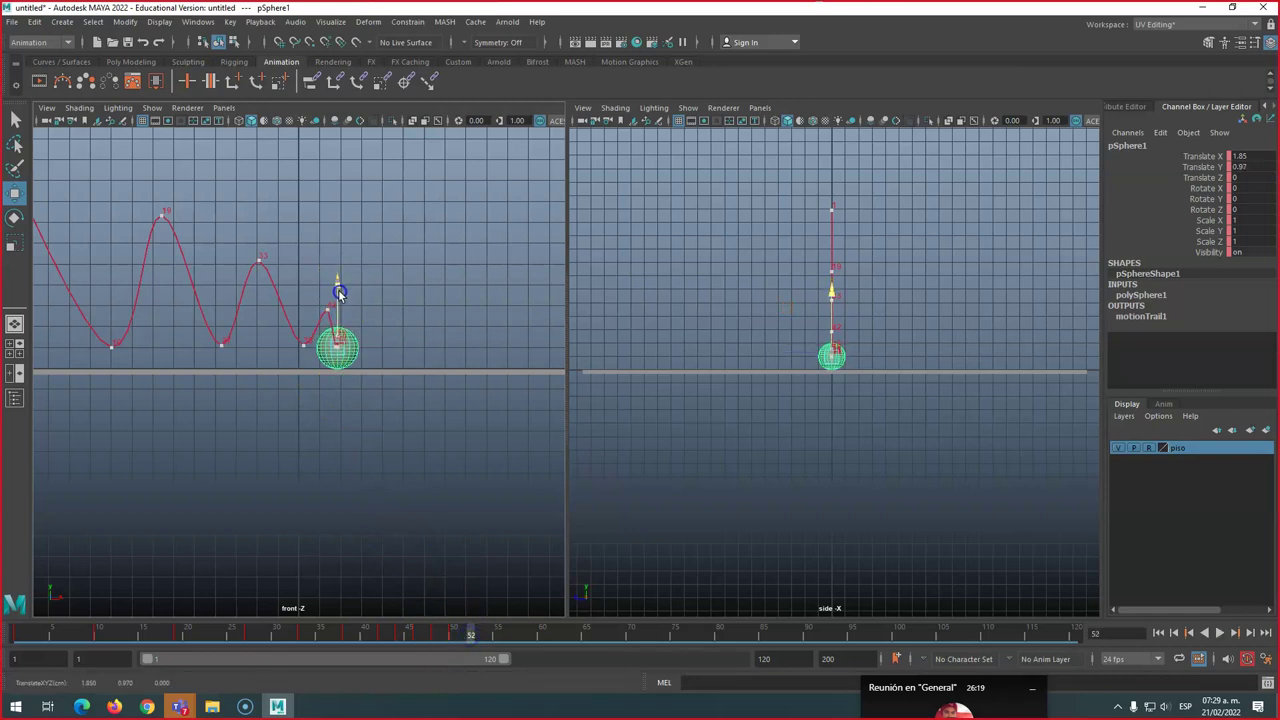
Play through the bounce animation up to frame 52, return to frame 1 and deselect the sphere
{"action": "left_click_drag", "start_coordinate": [466, 634], "coordinate": [400, 638]}
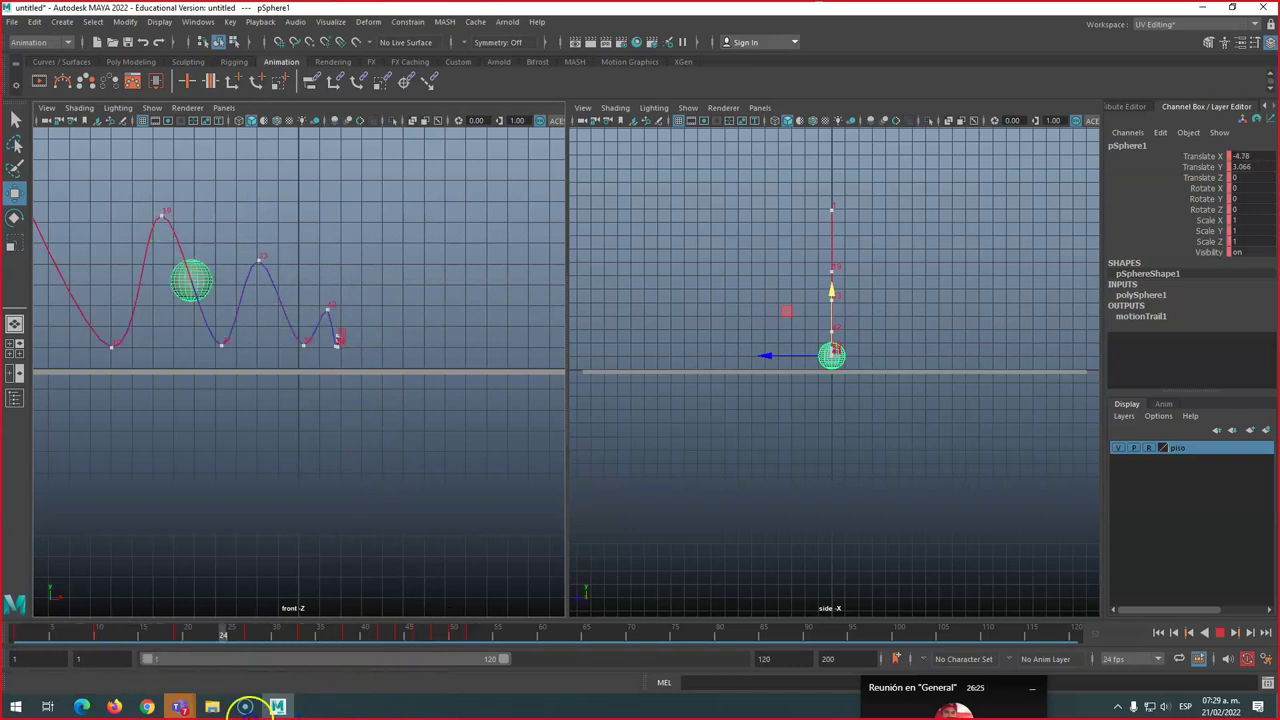
{"action": "left_click", "coordinate": [18, 634]}
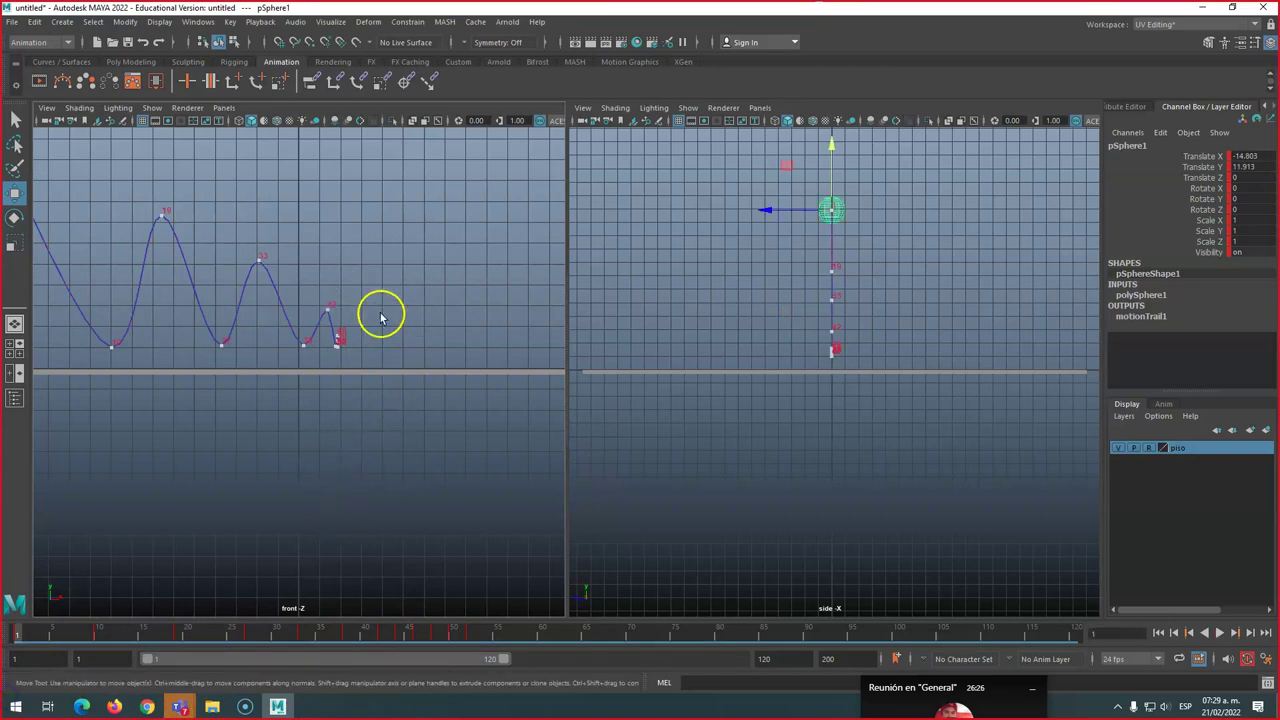
{"action": "left_click", "coordinate": [468, 253]}
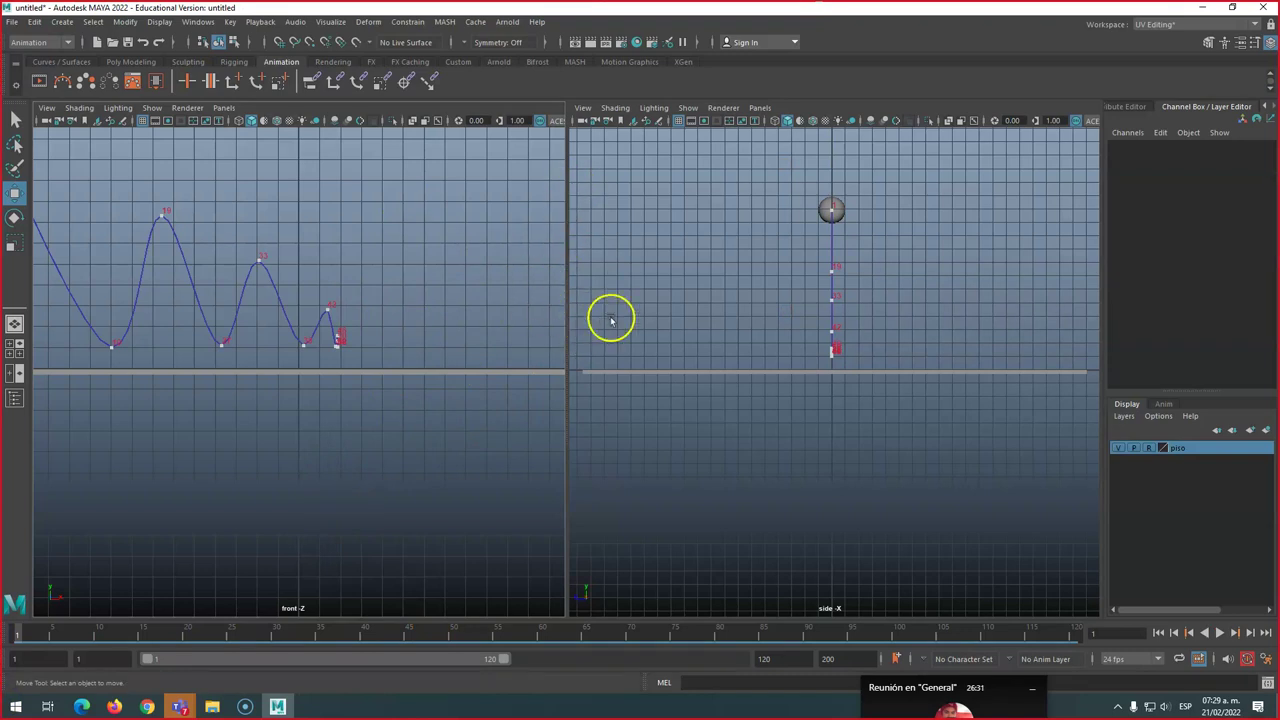
{"action": "left_click", "coordinate": [514, 305]}
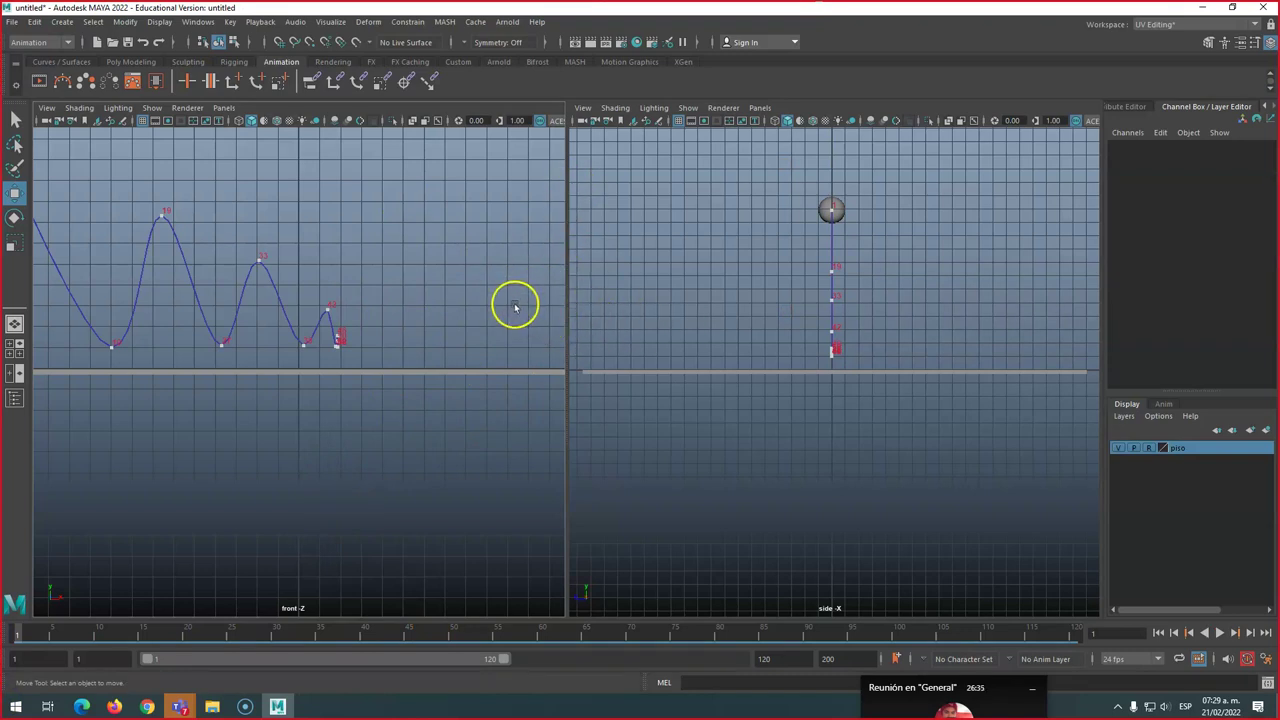
In an enlarged front view, move the motion trail's frame 10 landing key back along X and its frame 19 peak to about X -7.03
{"action": "key", "text": "space"}
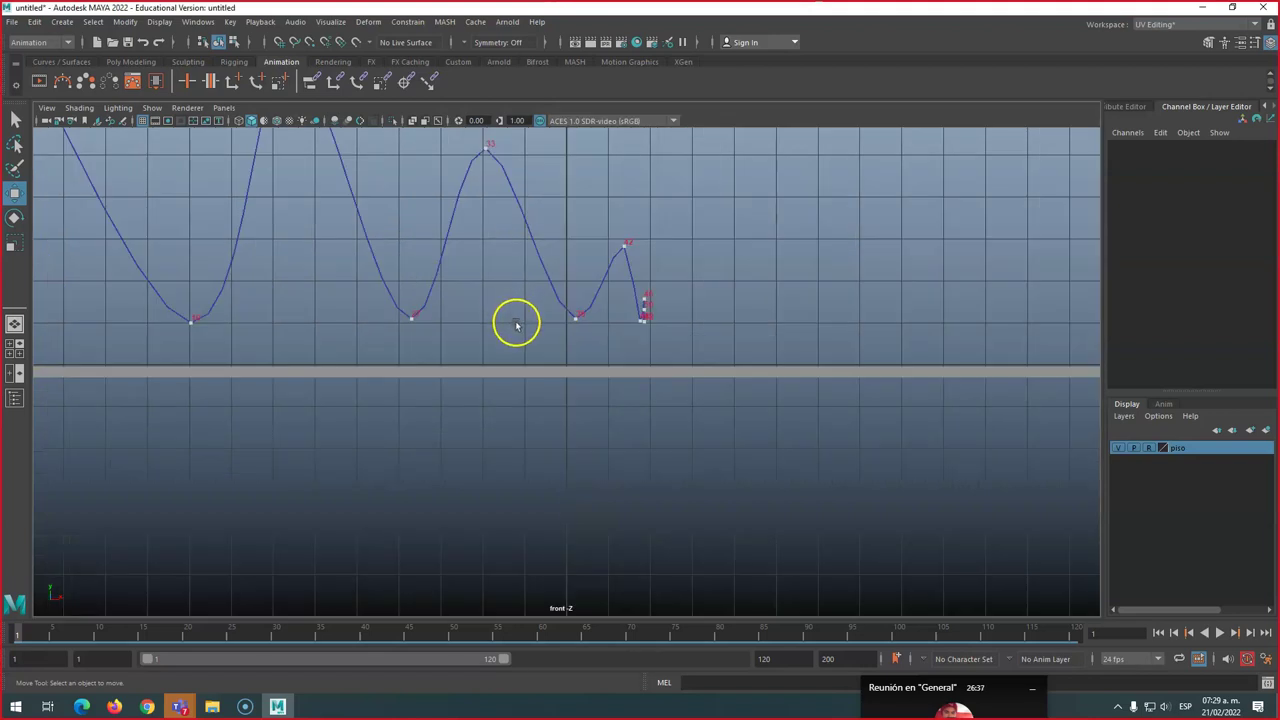
{"action": "key", "text": "space"}
{"action": "key", "text": "space"}
{"action": "key", "text": "space"}
{"action": "key", "text": "space"}
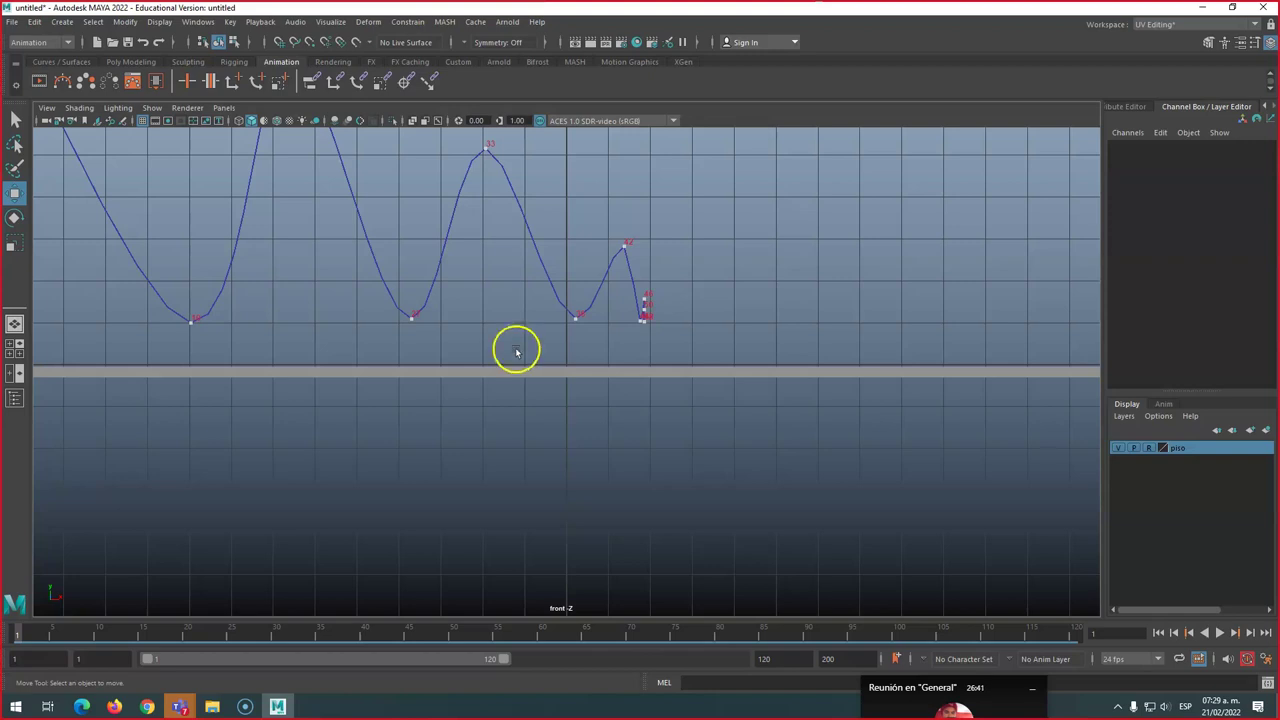
{"action": "middle_click_drag", "start_coordinate": [498, 301], "coordinate": [779, 489], "text": "alt"}
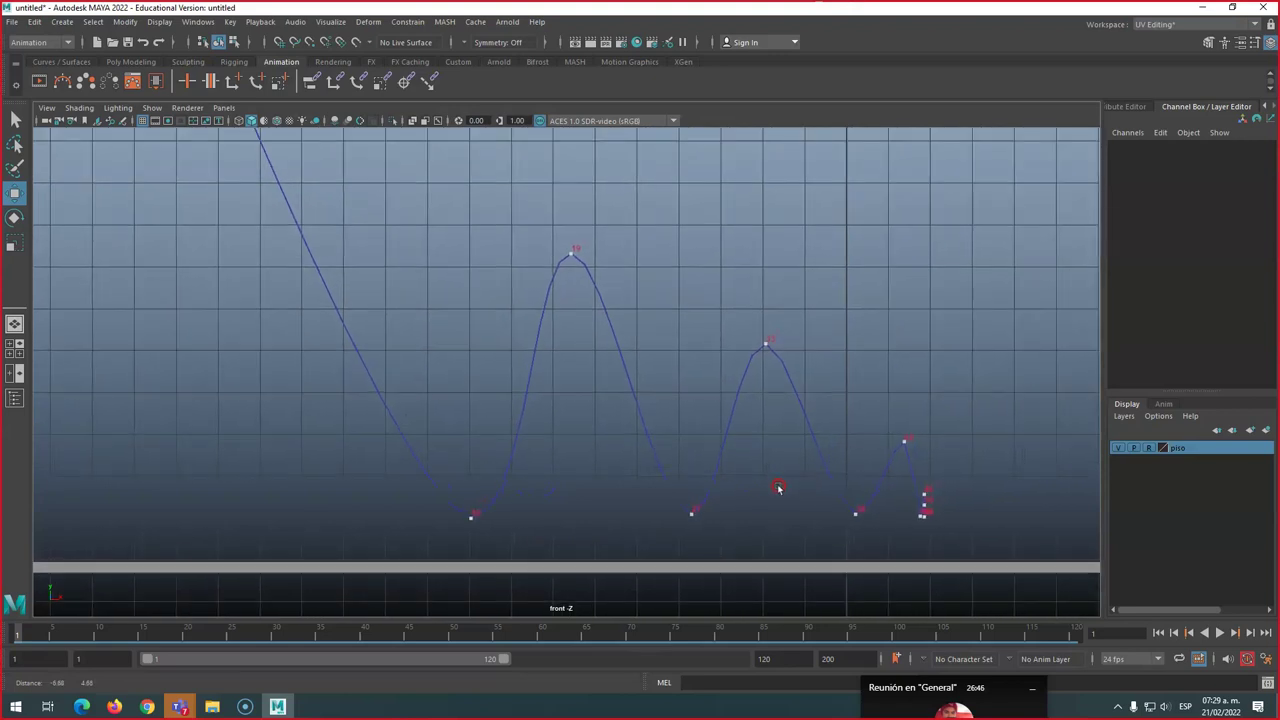
{"action": "scroll", "coordinate": [773, 492], "scroll_direction": "down", "scroll_amount": 1}
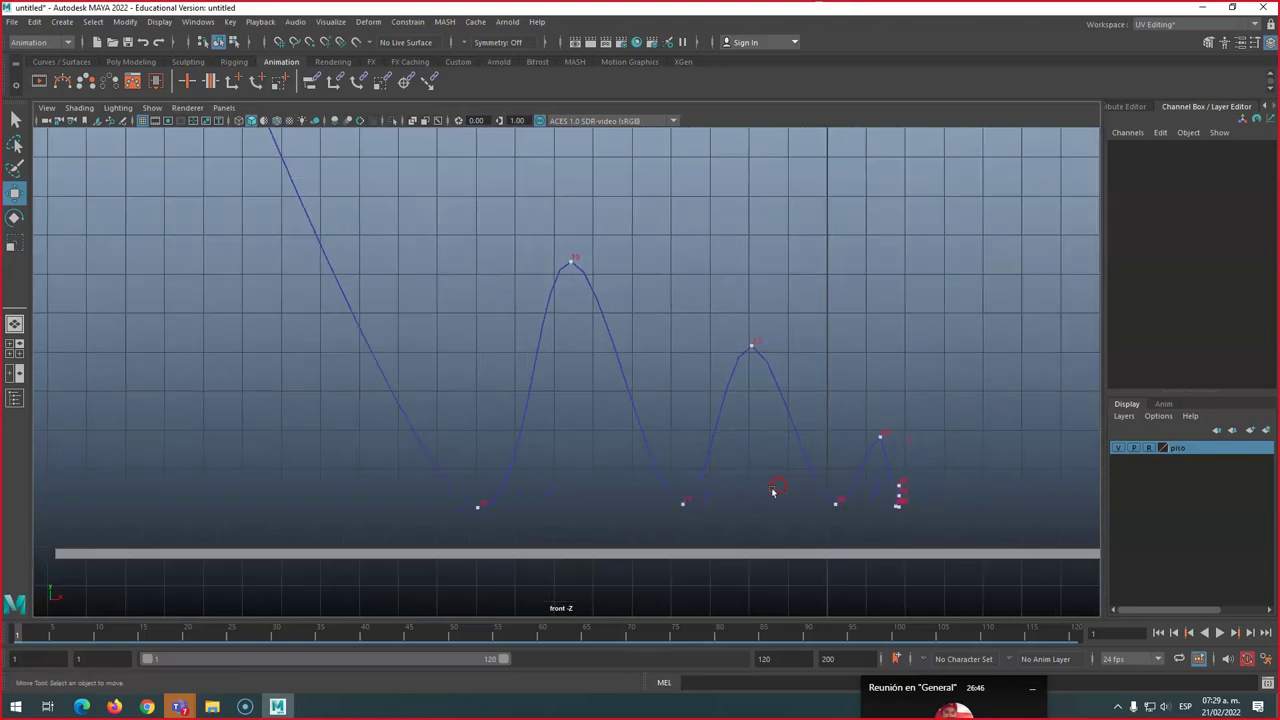
{"action": "scroll", "coordinate": [454, 457], "scroll_direction": "down", "scroll_amount": 2}
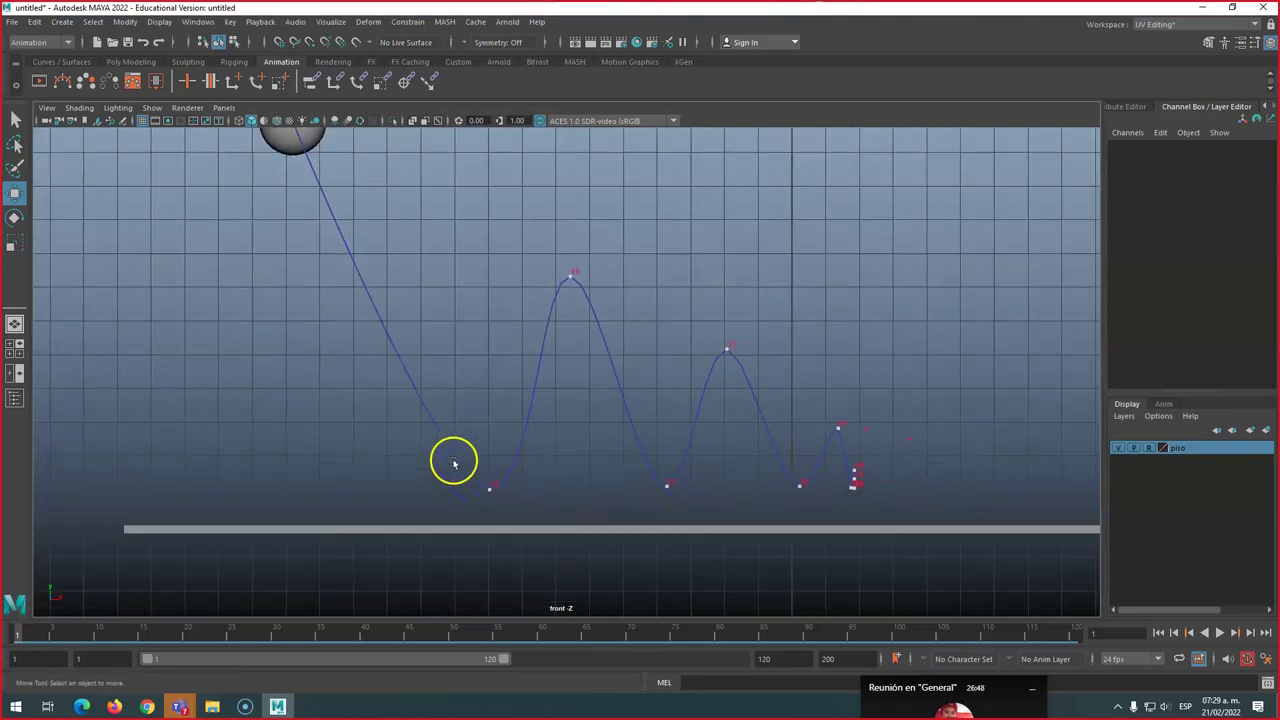
{"action": "left_click_drag", "start_coordinate": [452, 432], "coordinate": [477, 489]}
{"action": "left_click_drag", "start_coordinate": [540, 294], "coordinate": [592, 274]}
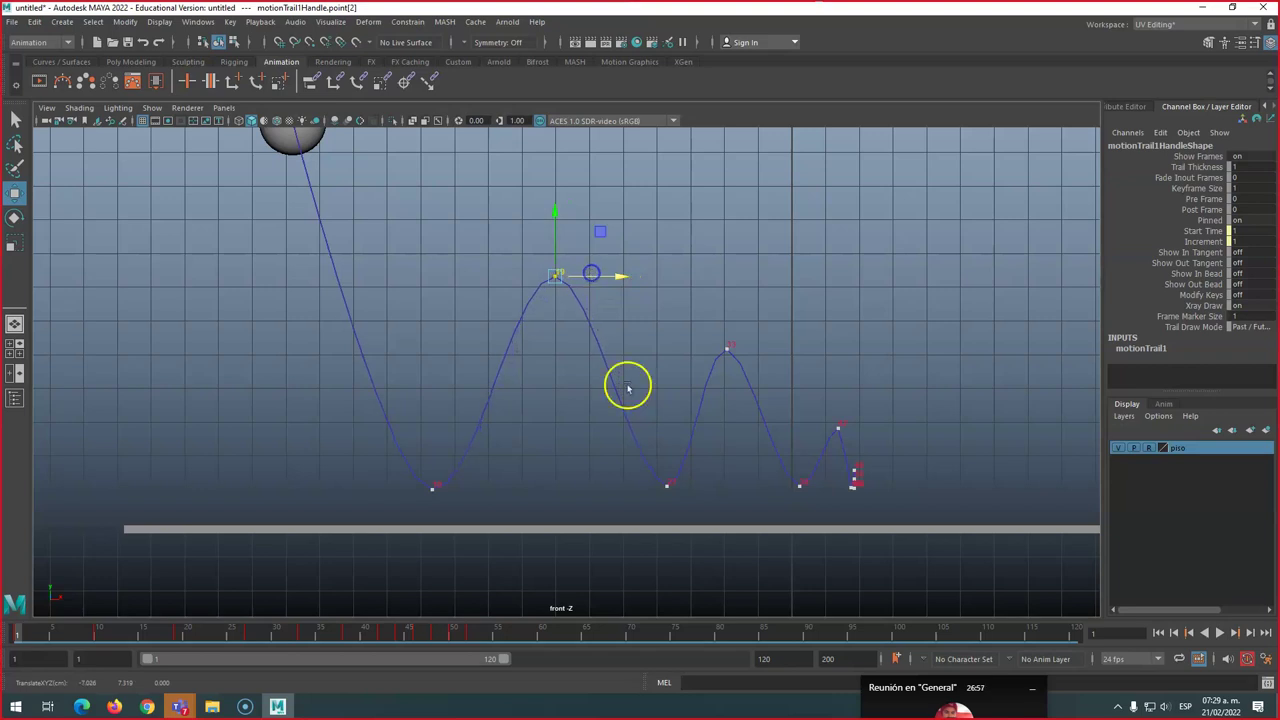
Shift the motion trail's frame 27 landing key back to about X -4.25 and the frame 19 peak to about X -7.15
{"action": "left_click", "coordinate": [316, 134]}
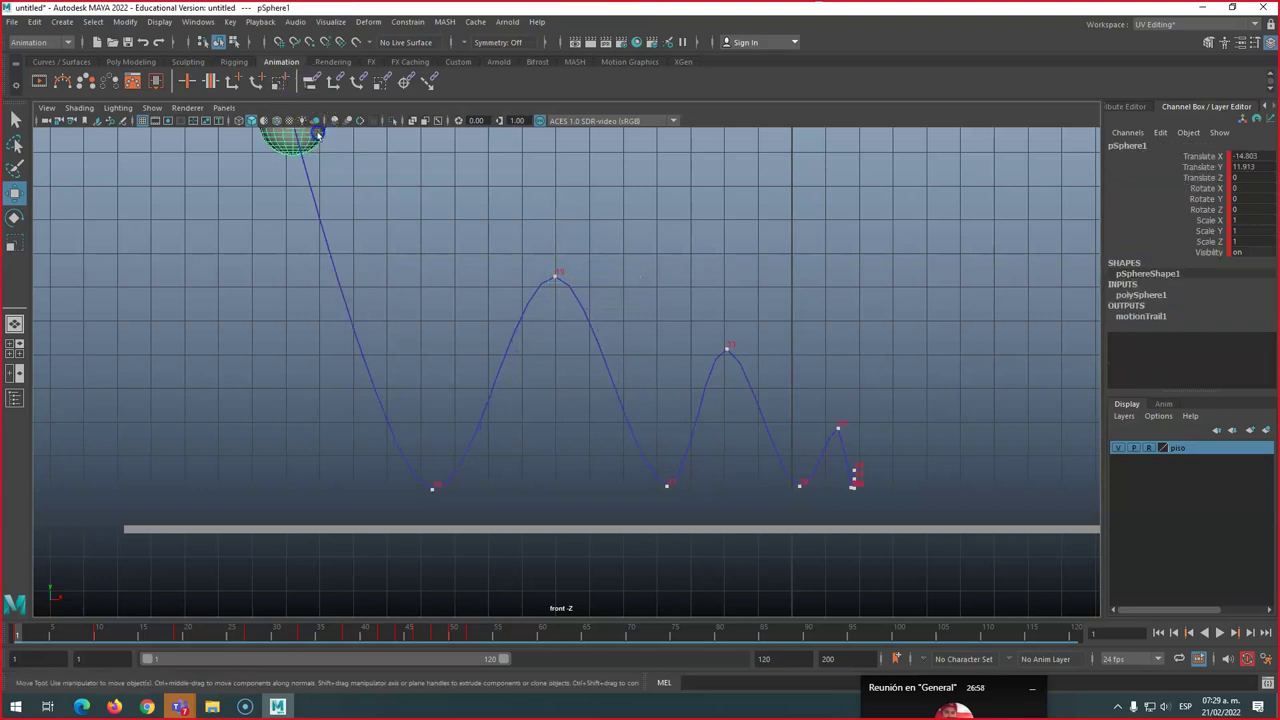
{"action": "left_click", "coordinate": [700, 495]}
{"action": "left_click", "coordinate": [666, 487]}
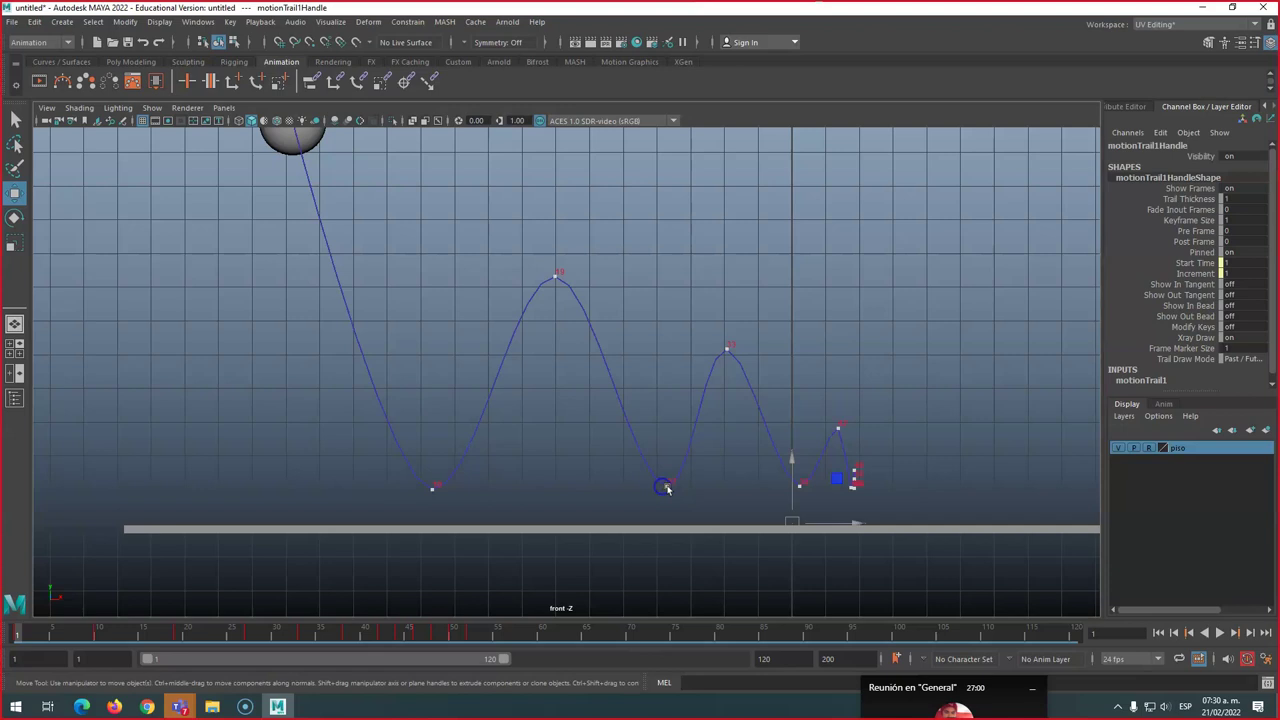
{"action": "left_click_drag", "start_coordinate": [717, 491], "coordinate": [697, 487]}
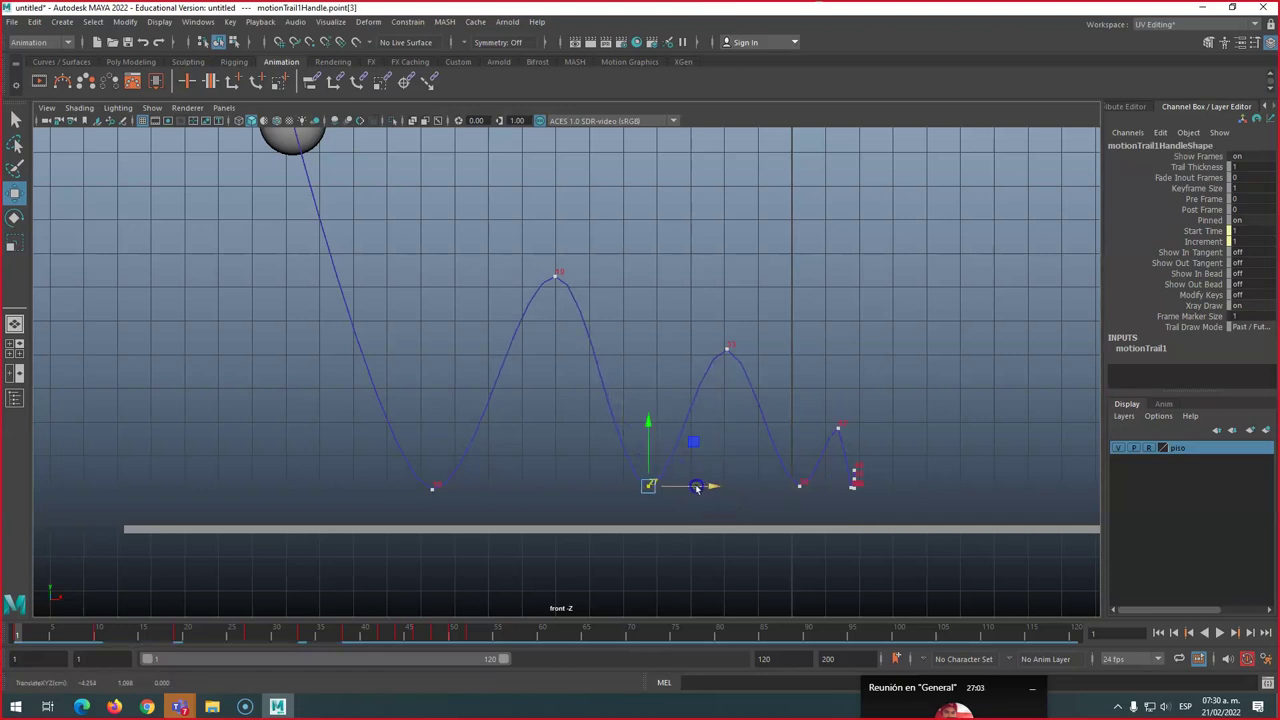
{"action": "left_click", "coordinate": [552, 276]}
{"action": "left_click", "coordinate": [556, 279]}
{"action": "mouse_move", "coordinate": [594, 277]}
{"action": "left_mouse_down"}
{"action": "mouse_move", "coordinate": [517, 274]}
{"action": "mouse_move", "coordinate": [635, 282]}
{"action": "mouse_move", "coordinate": [534, 297]}
{"action": "mouse_move", "coordinate": [594, 302]}
{"action": "left_mouse_up"}
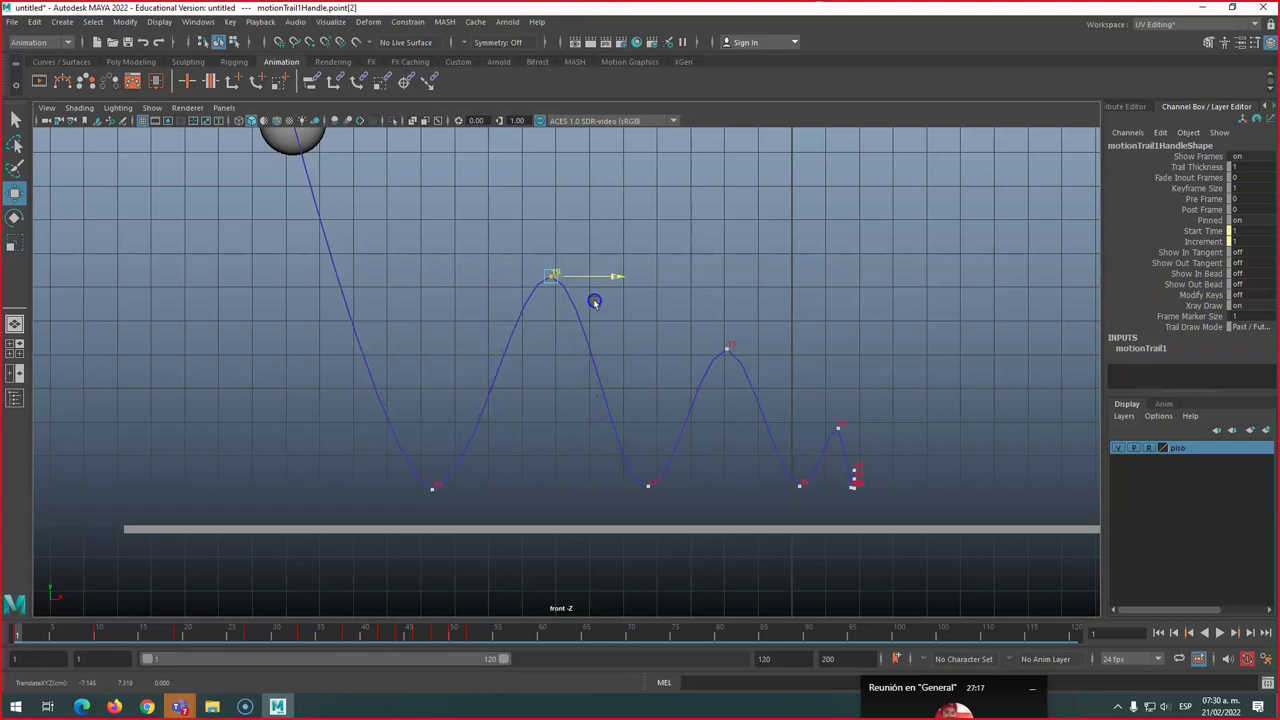
Lower the motion trail's starting key at frame 1 and shift it slightly forward along X
{"action": "right_click_drag", "start_coordinate": [524, 360], "coordinate": [527, 366], "text": "alt"}
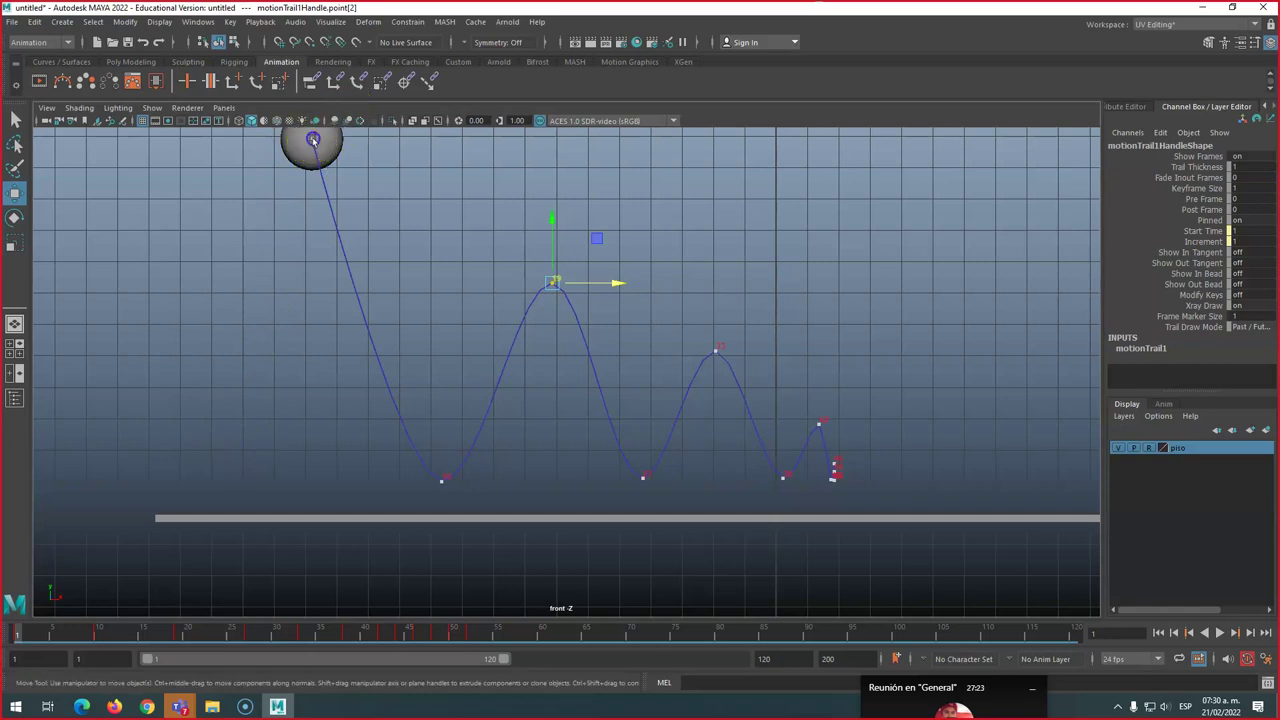
{"action": "left_click_drag", "start_coordinate": [312, 142], "coordinate": [337, 210]}
{"action": "scroll", "coordinate": [831, 466], "scroll_direction": "up", "scroll_amount": 5}
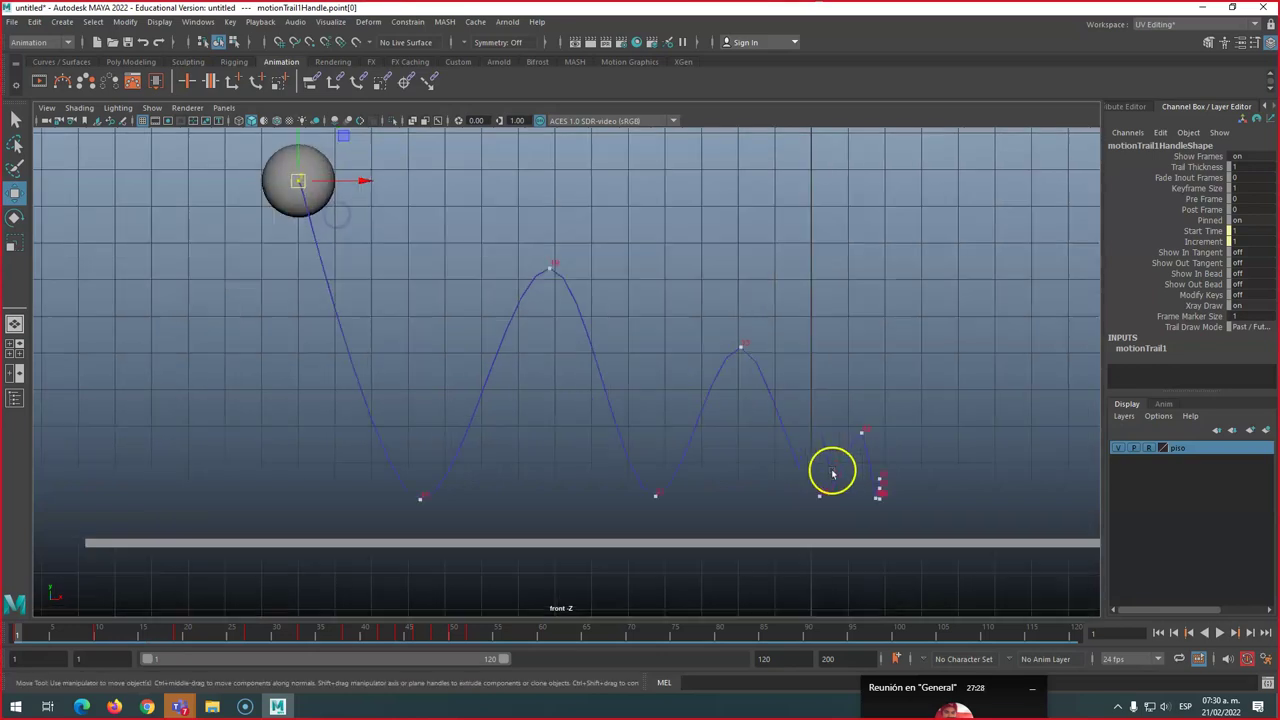
Move the motion trail's frame 42 peak key back along X to about 1.08 to even out the last arc
{"action": "key", "text": "space"}
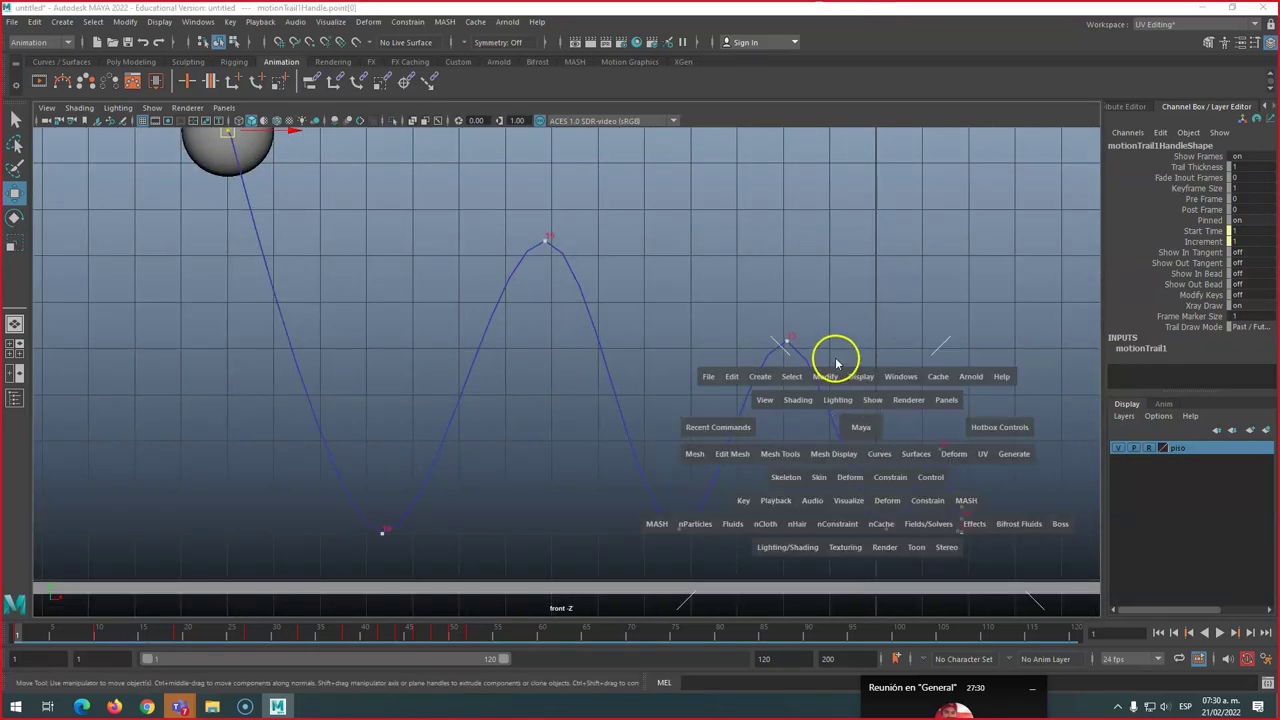
{"action": "middle_click_drag", "start_coordinate": [913, 456], "coordinate": [650, 432], "text": "alt"}
{"action": "scroll", "coordinate": [660, 430], "scroll_direction": "up", "scroll_amount": 2}
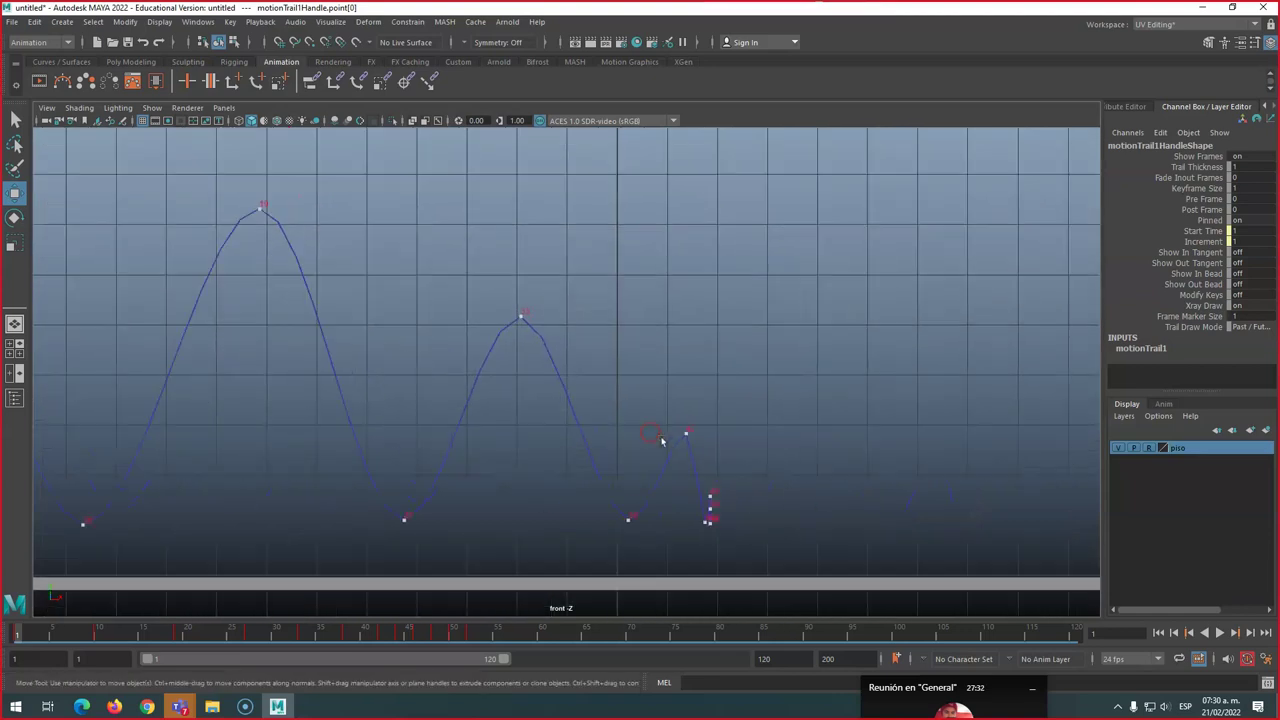
{"action": "left_click_drag", "start_coordinate": [729, 444], "coordinate": [721, 445]}
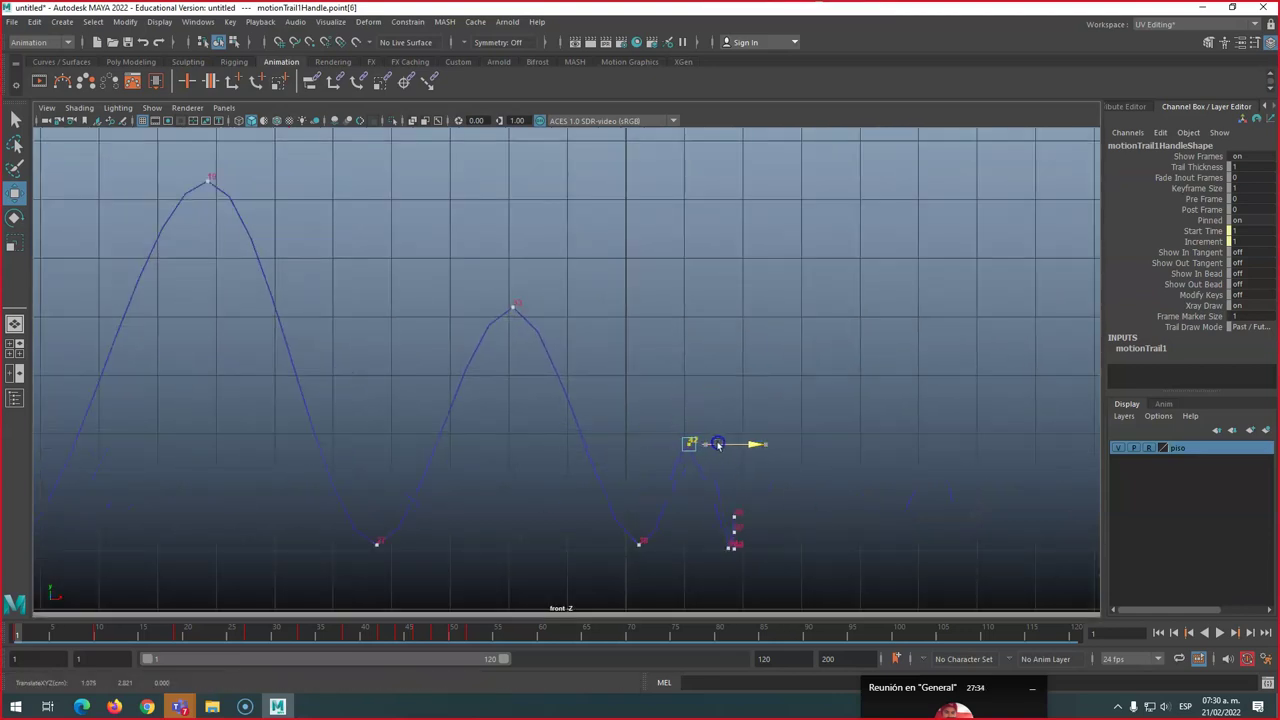
At the frame 38 landing, make the piso layer selectable, select the floor slab, and set the layer's display type to Template
{"action": "scroll", "coordinate": [755, 562], "scroll_direction": "up", "scroll_amount": 1}
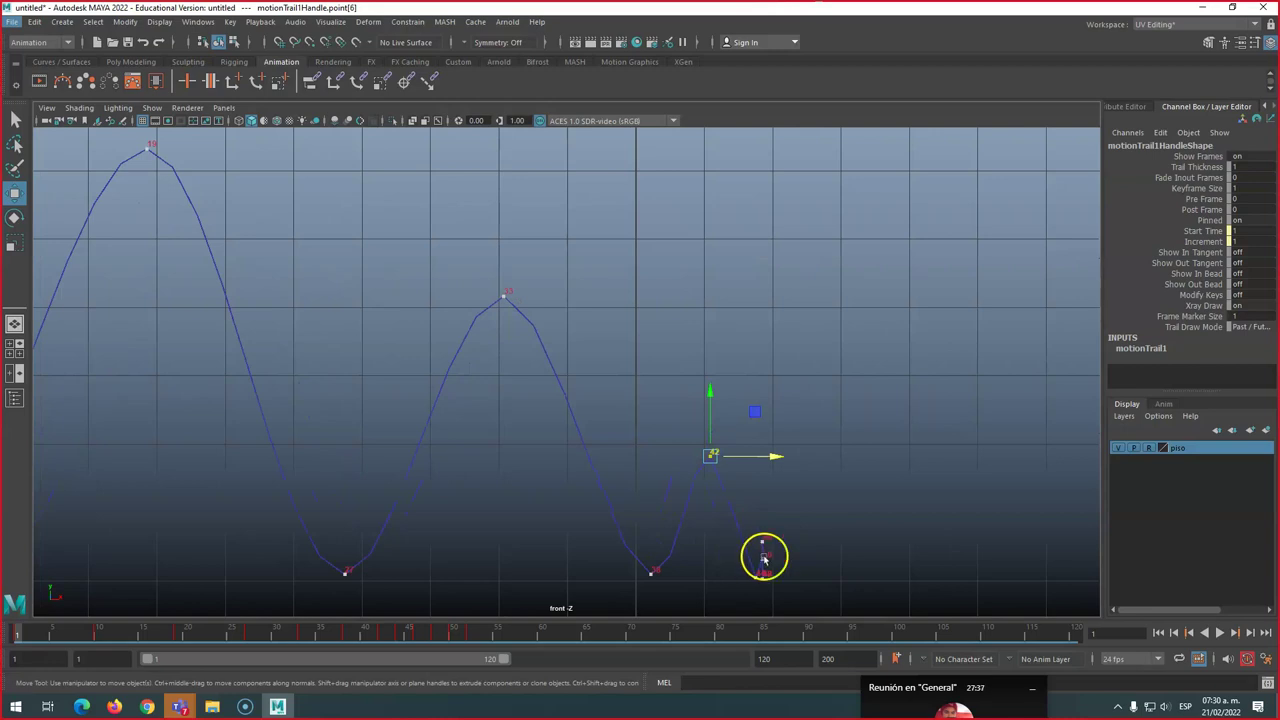
{"action": "middle_click_drag", "start_coordinate": [773, 563], "coordinate": [714, 371], "text": "alt"}
{"action": "scroll", "coordinate": [714, 386], "scroll_direction": "up", "scroll_amount": 4}
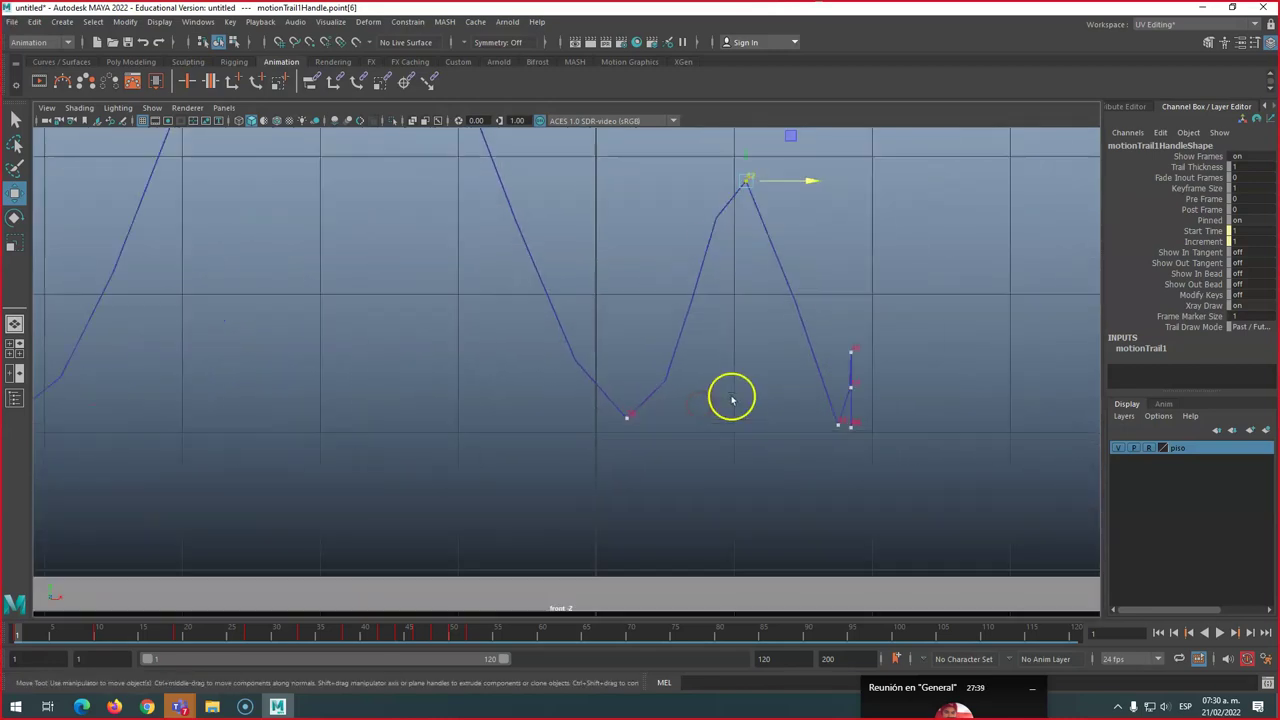
{"action": "mouse_move", "coordinate": [457, 631]}
{"action": "left_mouse_down"}
{"action": "mouse_move", "coordinate": [323, 631]}
{"action": "mouse_move", "coordinate": [408, 632]}
{"action": "mouse_move", "coordinate": [351, 640]}
{"action": "mouse_move", "coordinate": [335, 658]}
{"action": "mouse_move", "coordinate": [346, 660]}
{"action": "left_mouse_up"}
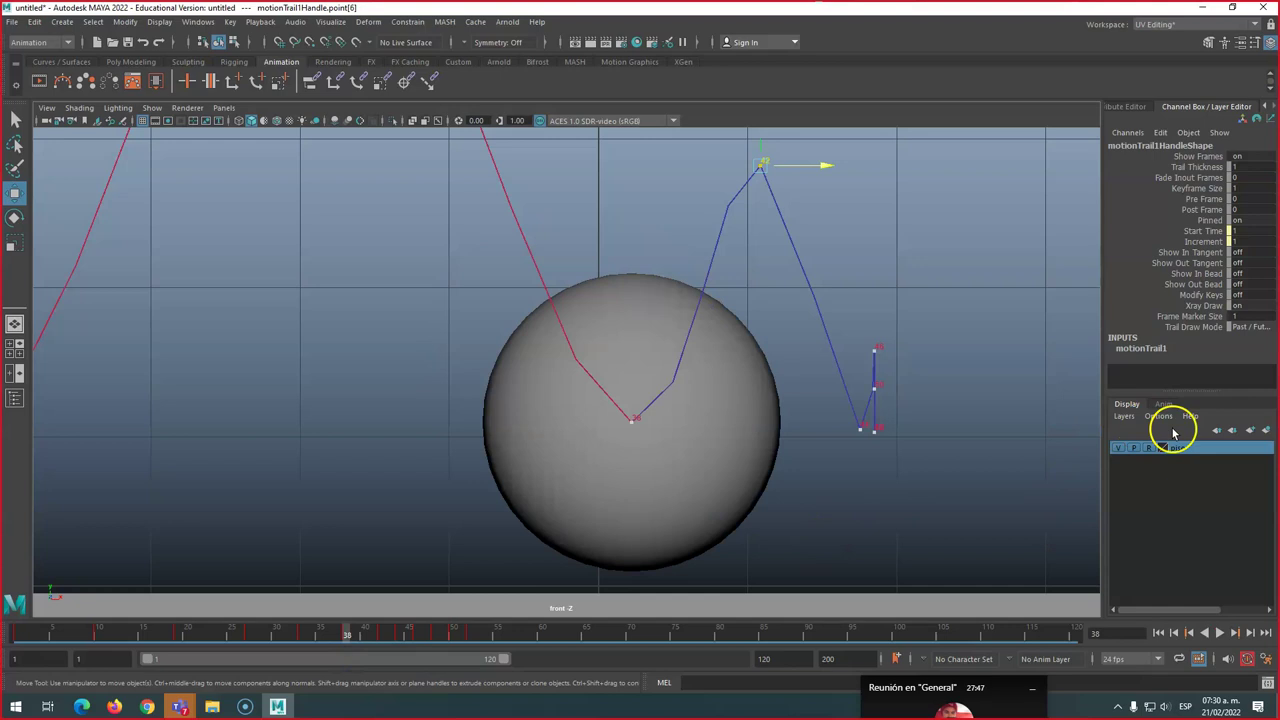
{"action": "left_click", "coordinate": [1149, 448]}
{"action": "left_click", "coordinate": [746, 607]}
{"action": "left_click_drag", "start_coordinate": [640, 572], "coordinate": [599, 548]}
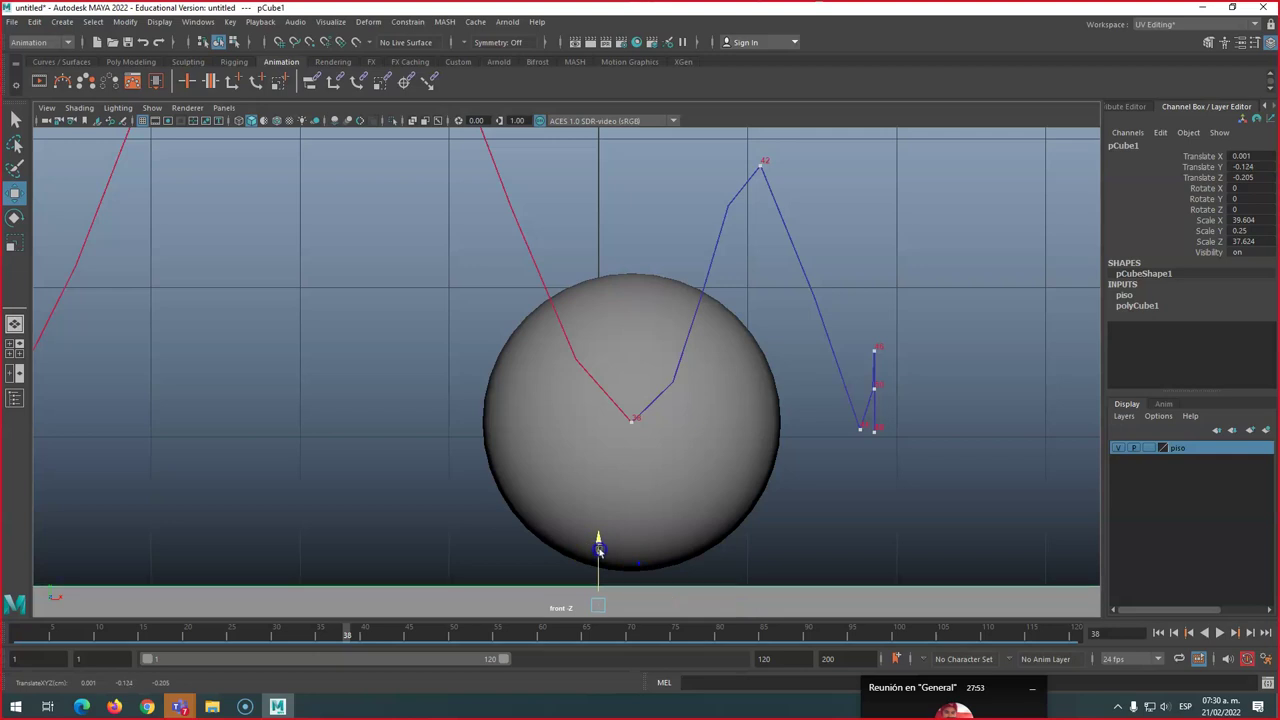
{"action": "left_click", "coordinate": [1150, 449]}
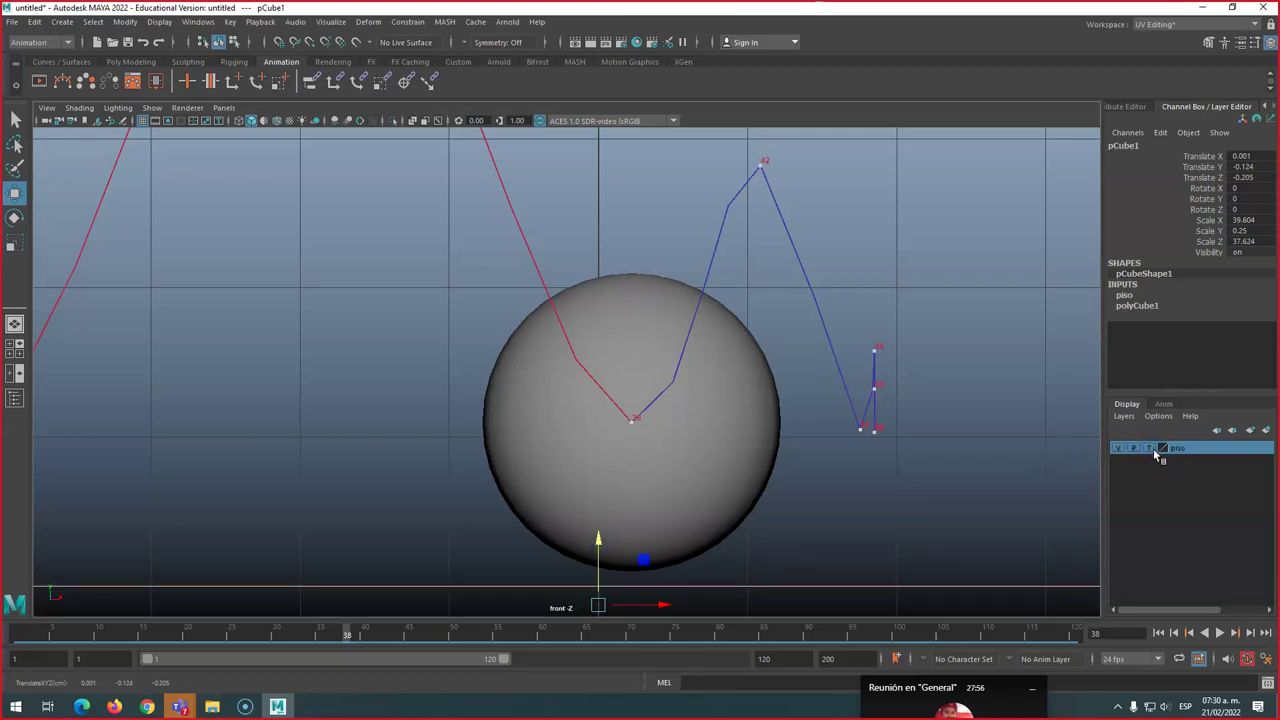
{"action": "left_click", "coordinate": [909, 563]}
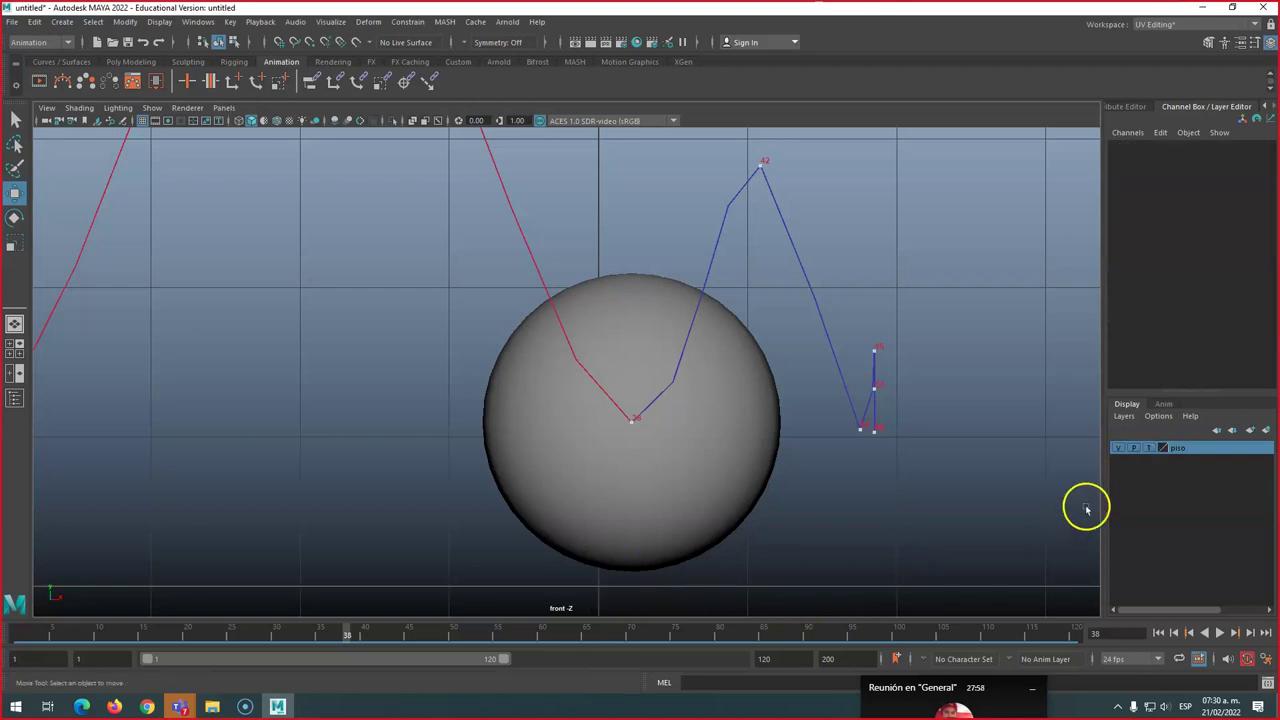
Lower the sphere onto the floor at frame 38 to Y about 1.004 and at frame 44 to Y about 1.001
{"action": "left_click", "coordinate": [656, 550]}
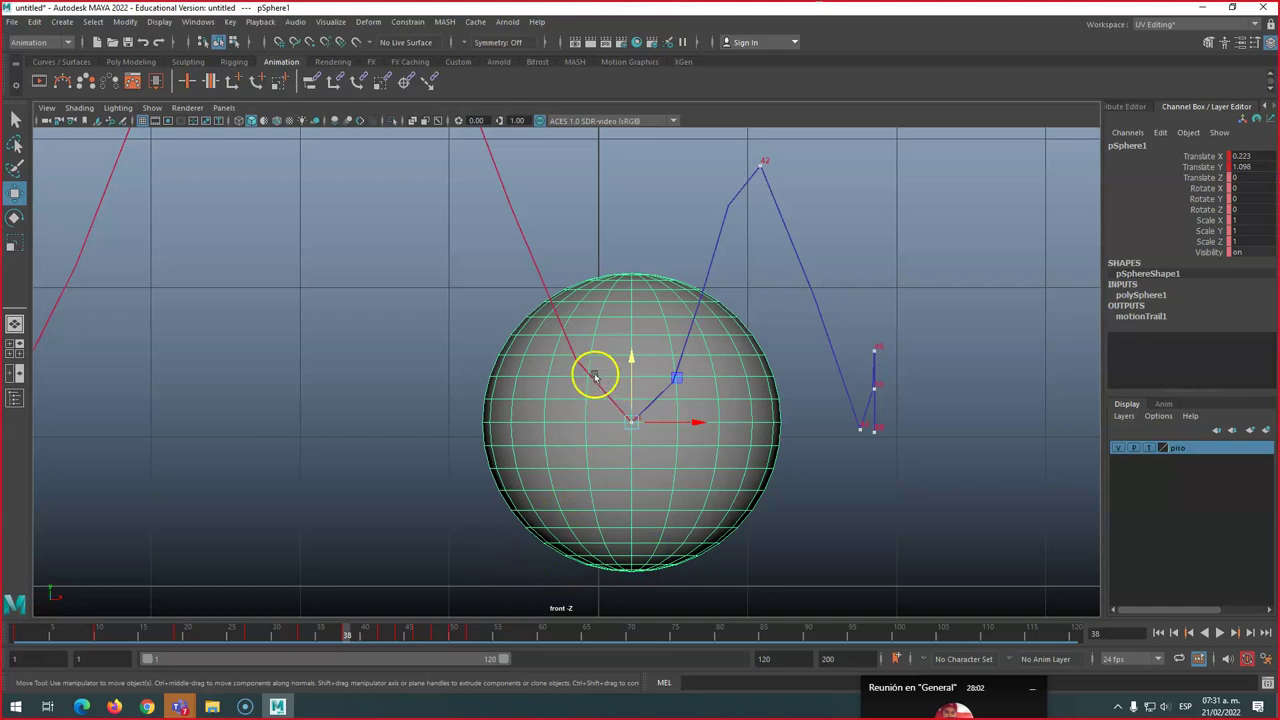
{"action": "left_click_drag", "start_coordinate": [631, 360], "coordinate": [633, 372]}
{"action": "left_click_drag", "start_coordinate": [345, 633], "coordinate": [403, 643]}
{"action": "left_click_drag", "start_coordinate": [852, 370], "coordinate": [860, 366]}
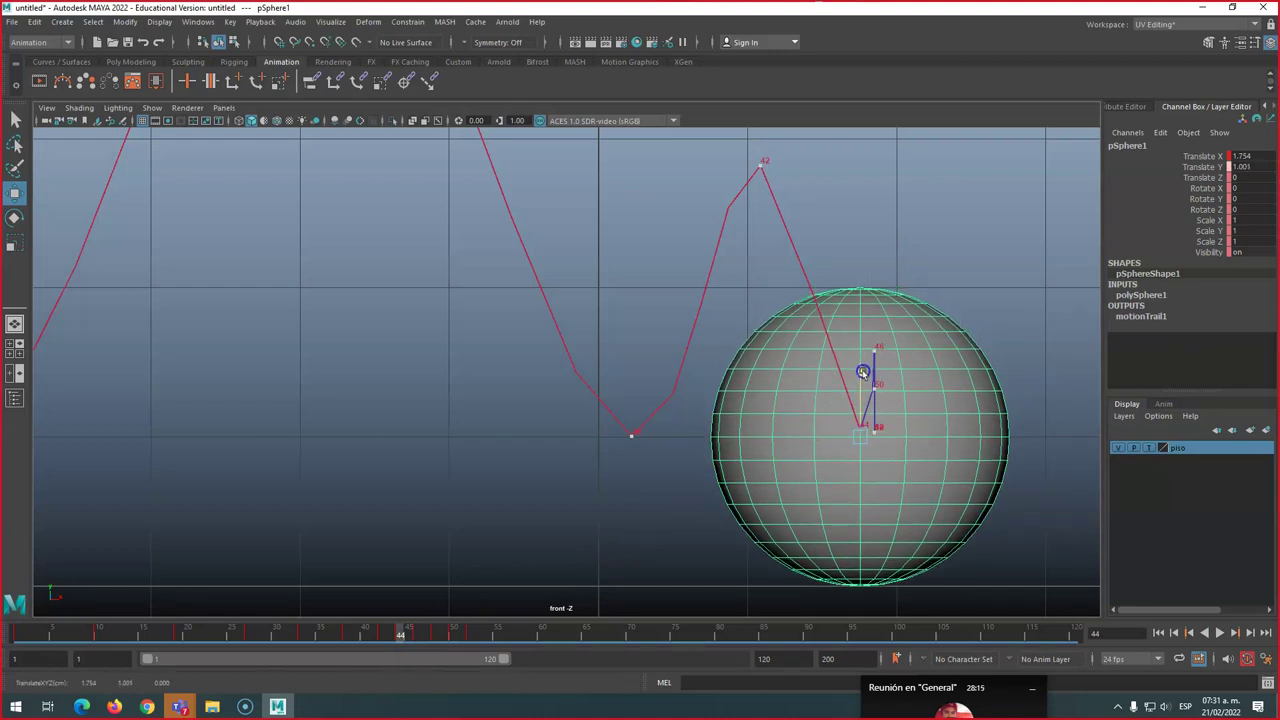
Review the sphere's last small bounces from frame 46 onward and lower it to touch the floor at frame 52
{"action": "left_click", "coordinate": [418, 636]}
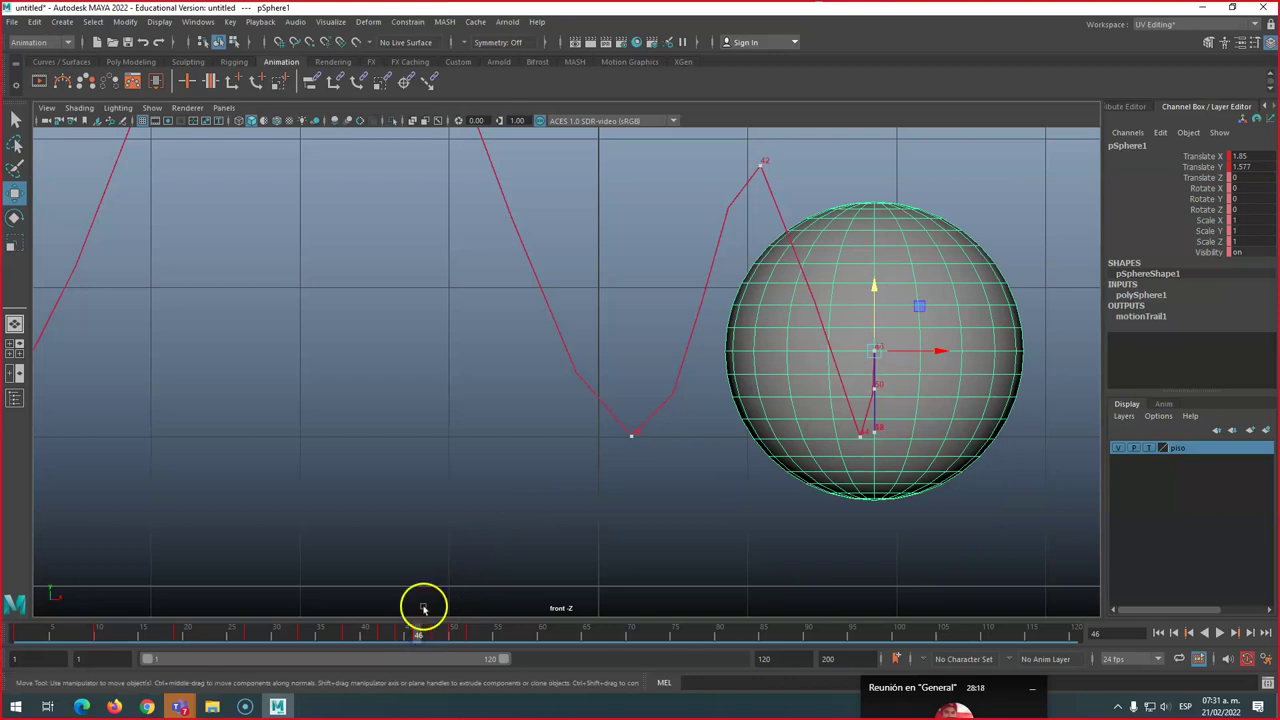
{"action": "key", "text": "period"}
{"action": "key", "text": "period"}
{"action": "key", "text": "period"}
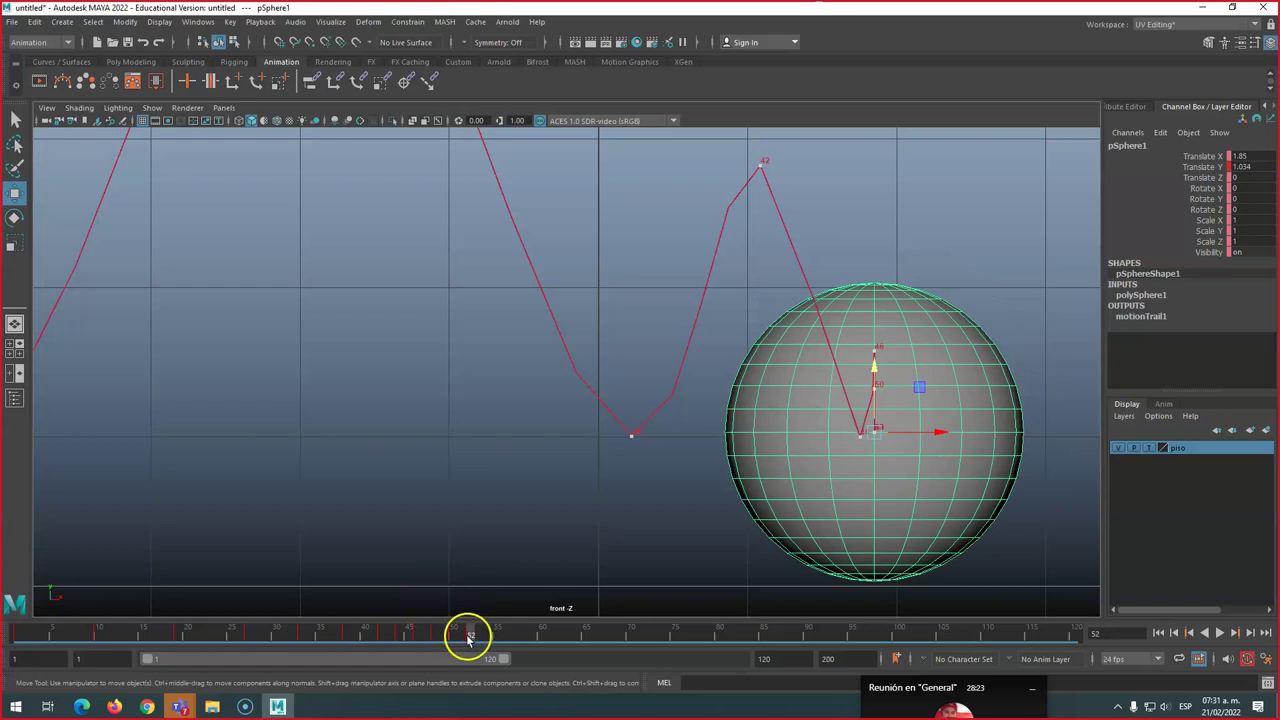
{"action": "key", "text": "comma"}
{"action": "key", "text": "comma"}
{"action": "key", "text": "comma"}
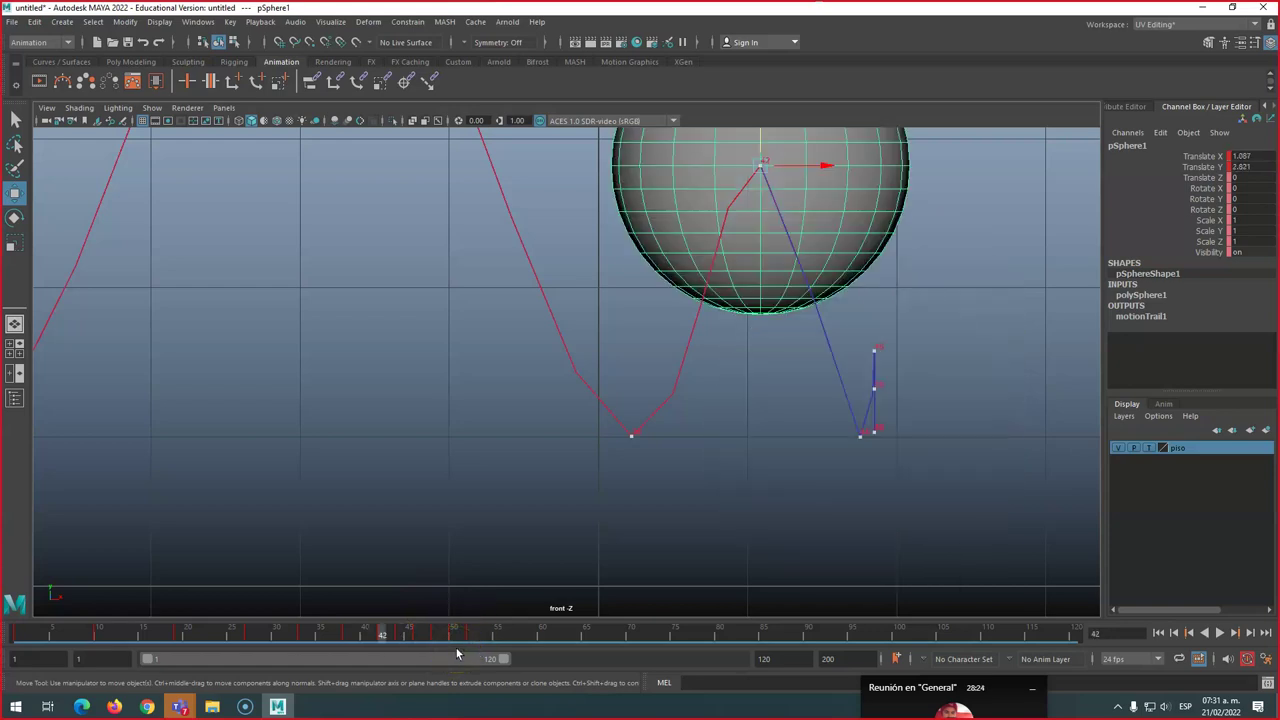
{"action": "key", "text": "comma"}
{"action": "key", "text": "comma"}
{"action": "left_click_drag", "start_coordinate": [457, 634], "coordinate": [472, 637]}
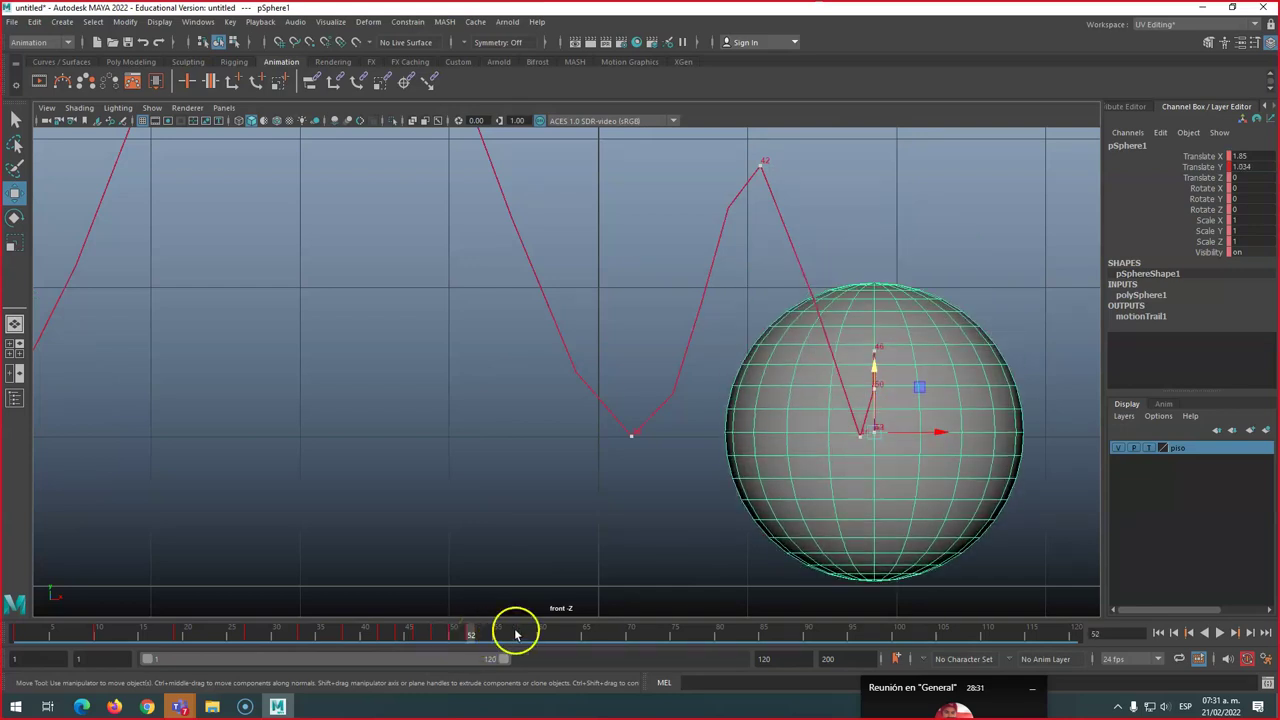
{"action": "left_click_drag", "start_coordinate": [876, 372], "coordinate": [876, 375]}
Lower the sphere at the frame 48 landing key to Y about 1.002 so it rests on the floor
{"action": "key", "text": "comma"}
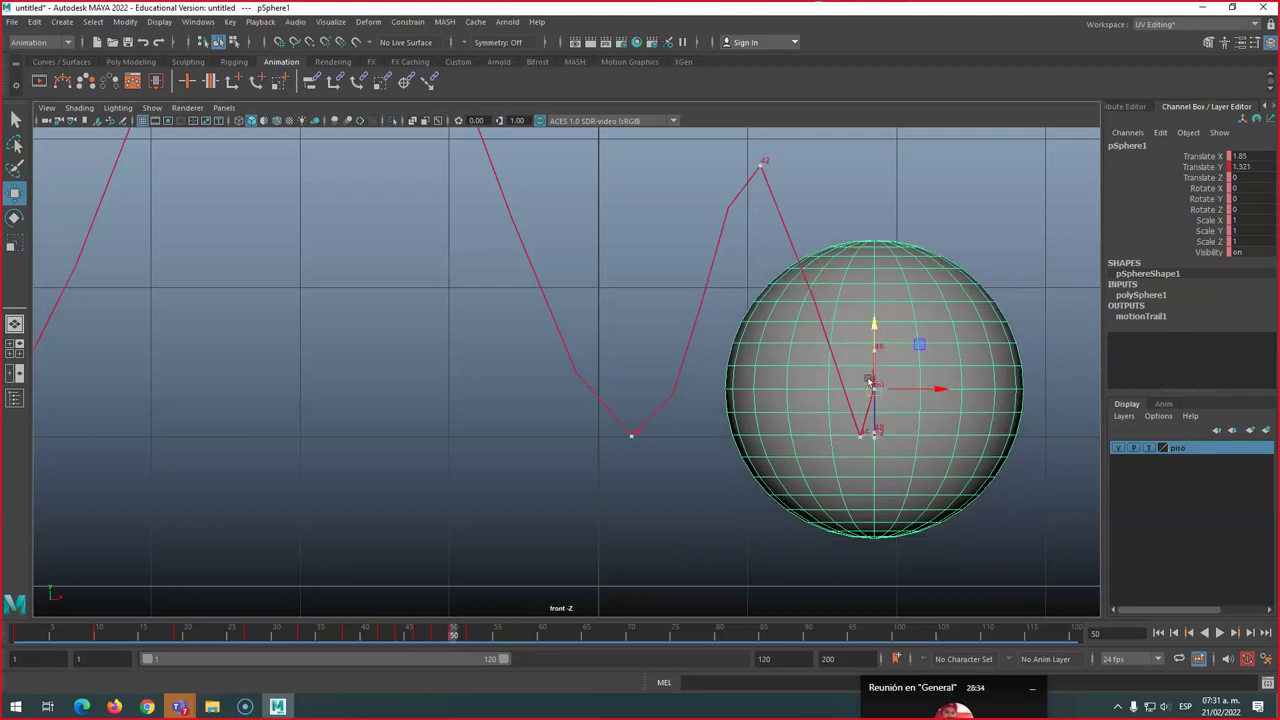
{"action": "key", "text": "comma"}
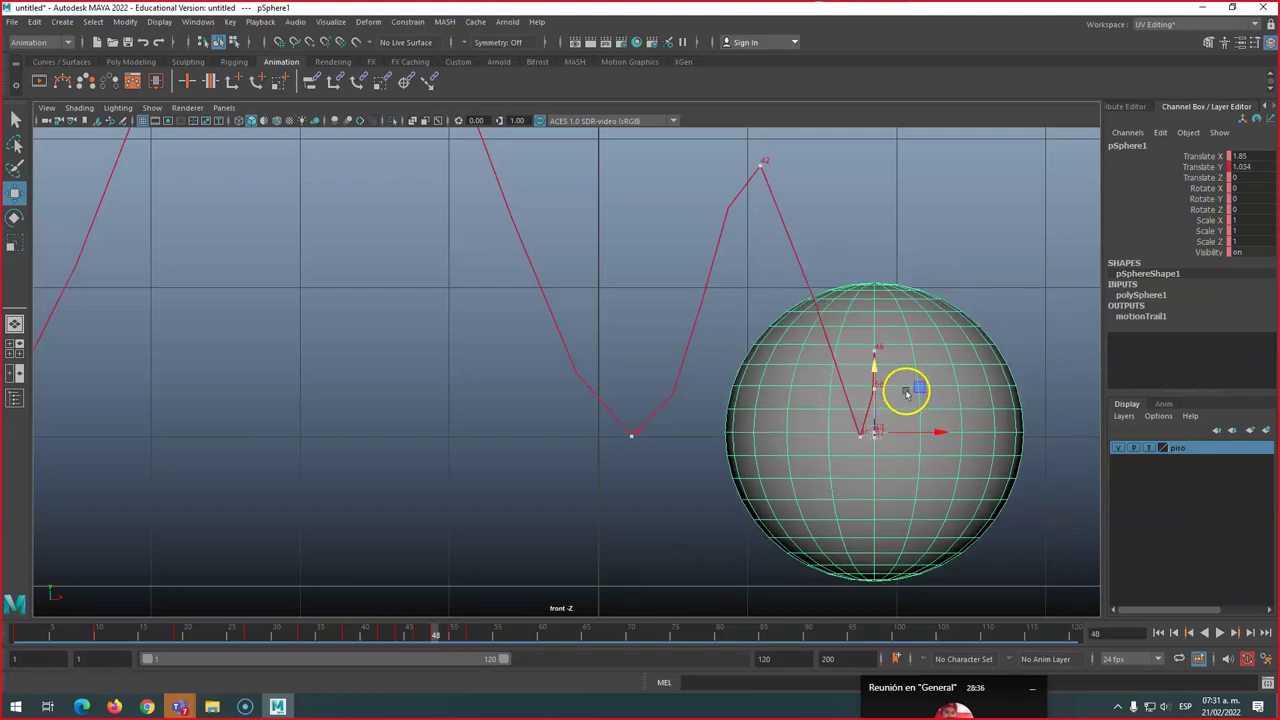
{"action": "left_click_drag", "start_coordinate": [875, 372], "coordinate": [876, 376]}
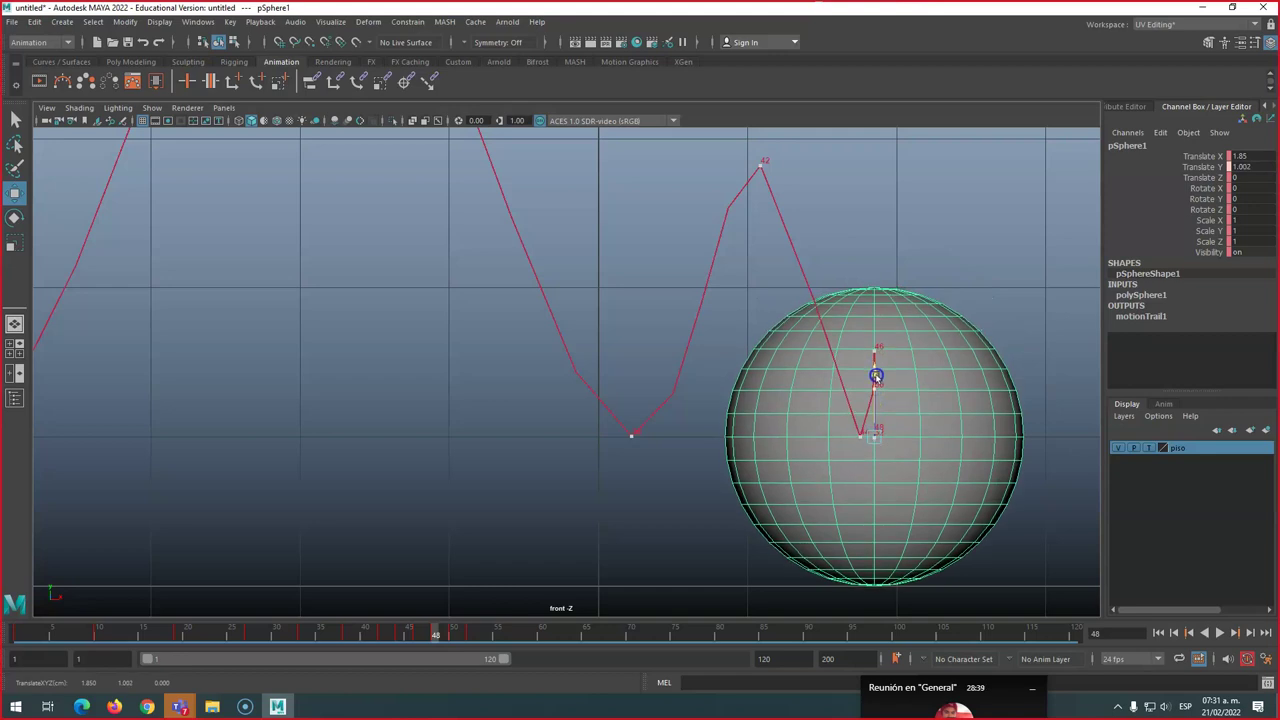
Go back through the keys to frame 27 and lower the sphere onto the floor at Y about 1.004
{"action": "key", "text": "comma"}
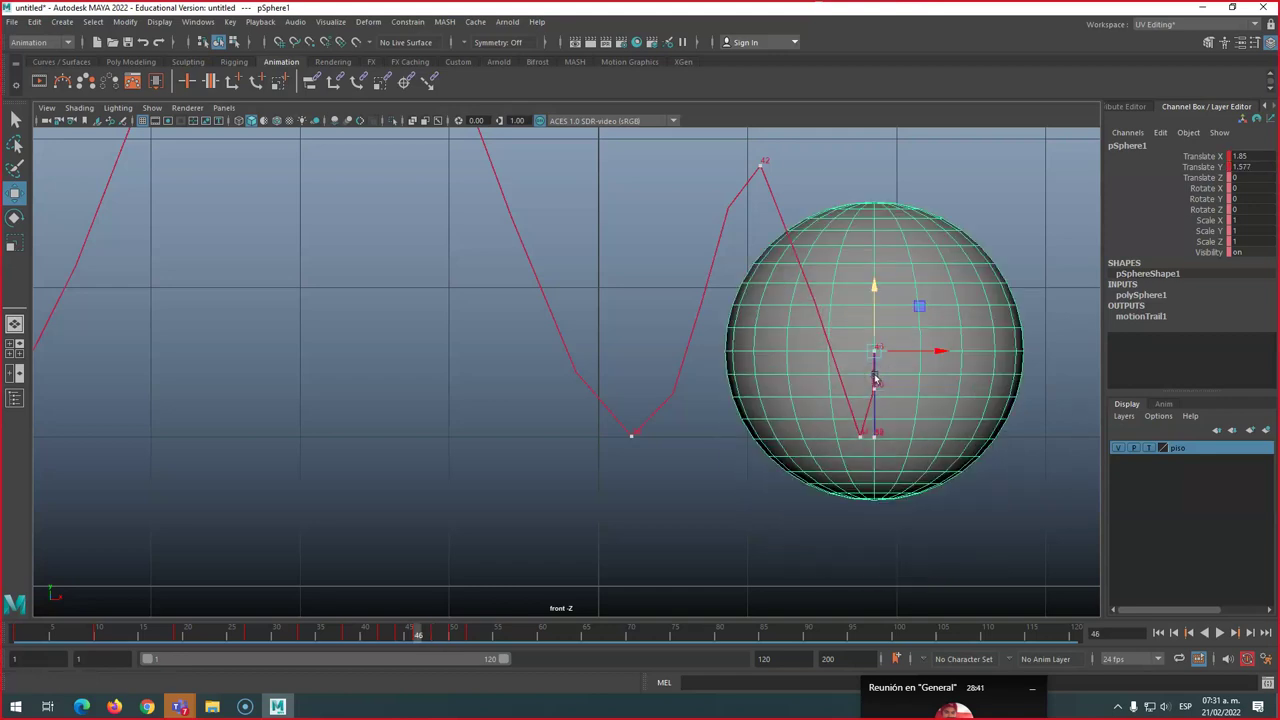
{"action": "key", "text": "comma"}
{"action": "key", "text": "comma"}
{"action": "key", "text": "comma"}
{"action": "key", "text": "comma"}
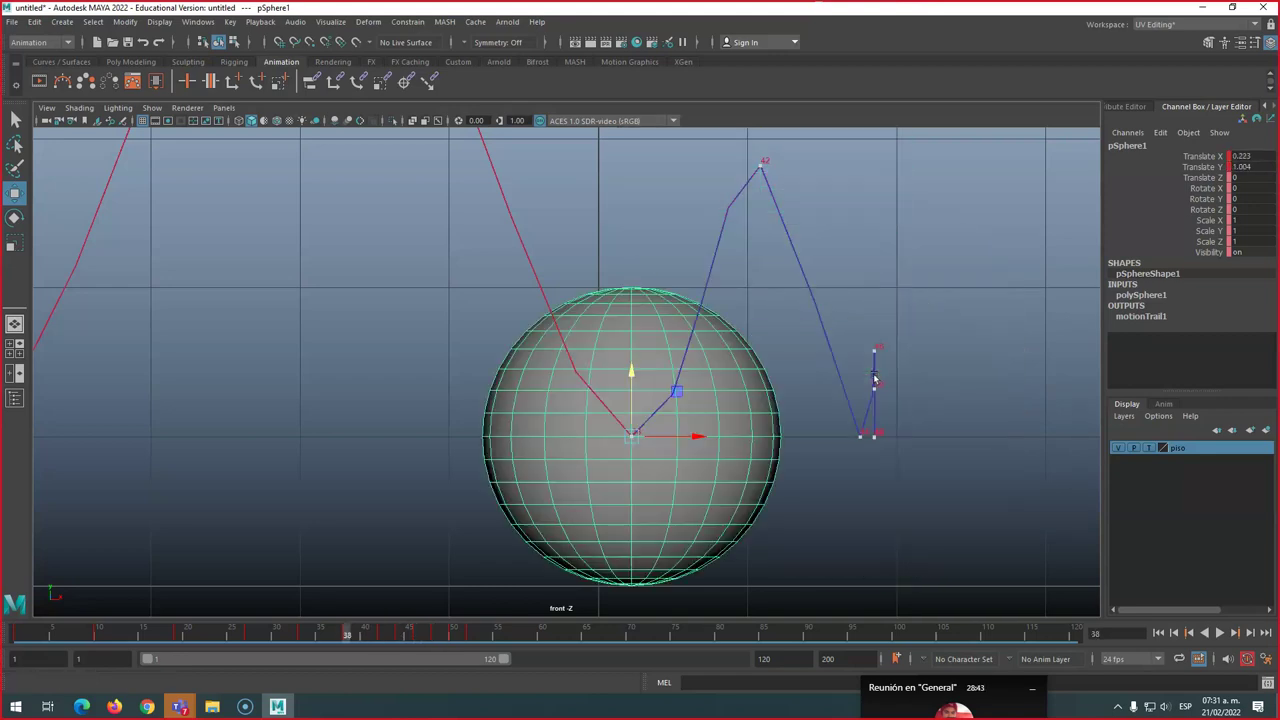
{"action": "key", "text": "comma"}
{"action": "key", "text": "comma"}
{"action": "key", "text": "comma"}
{"action": "key", "text": "comma"}
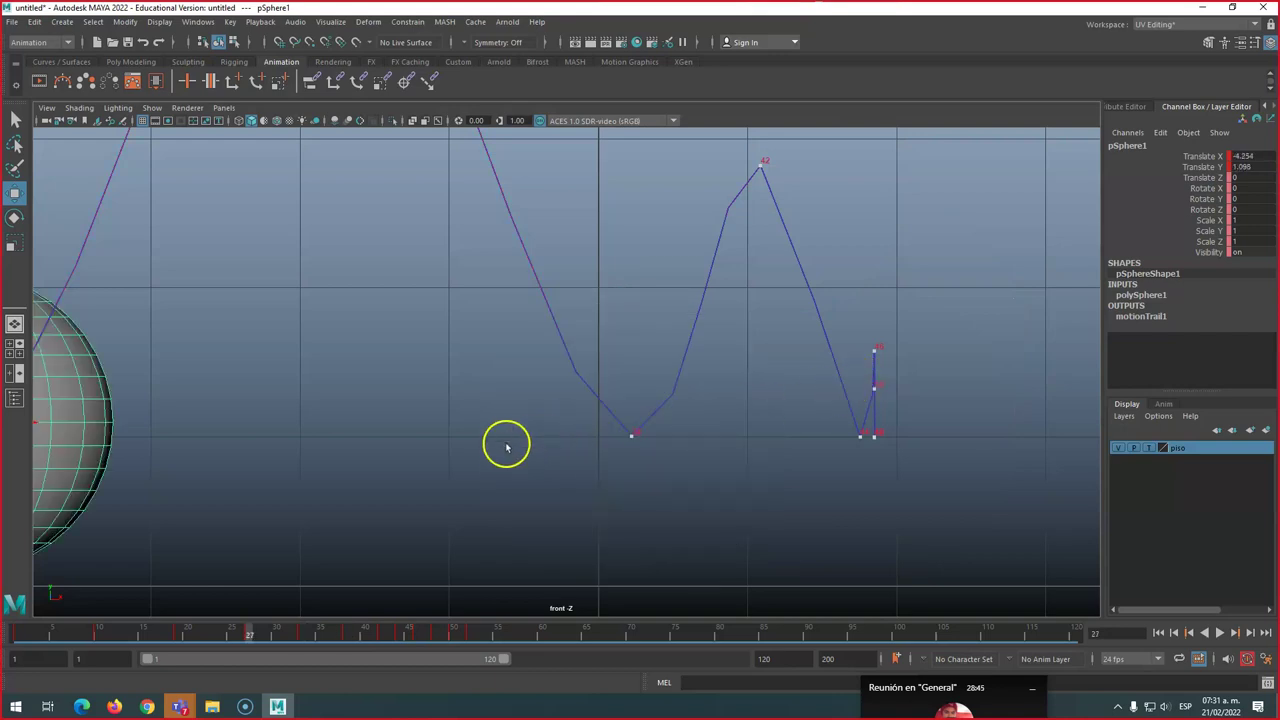
{"action": "middle_click_drag", "start_coordinate": [502, 418], "coordinate": [723, 374], "text": "alt"}
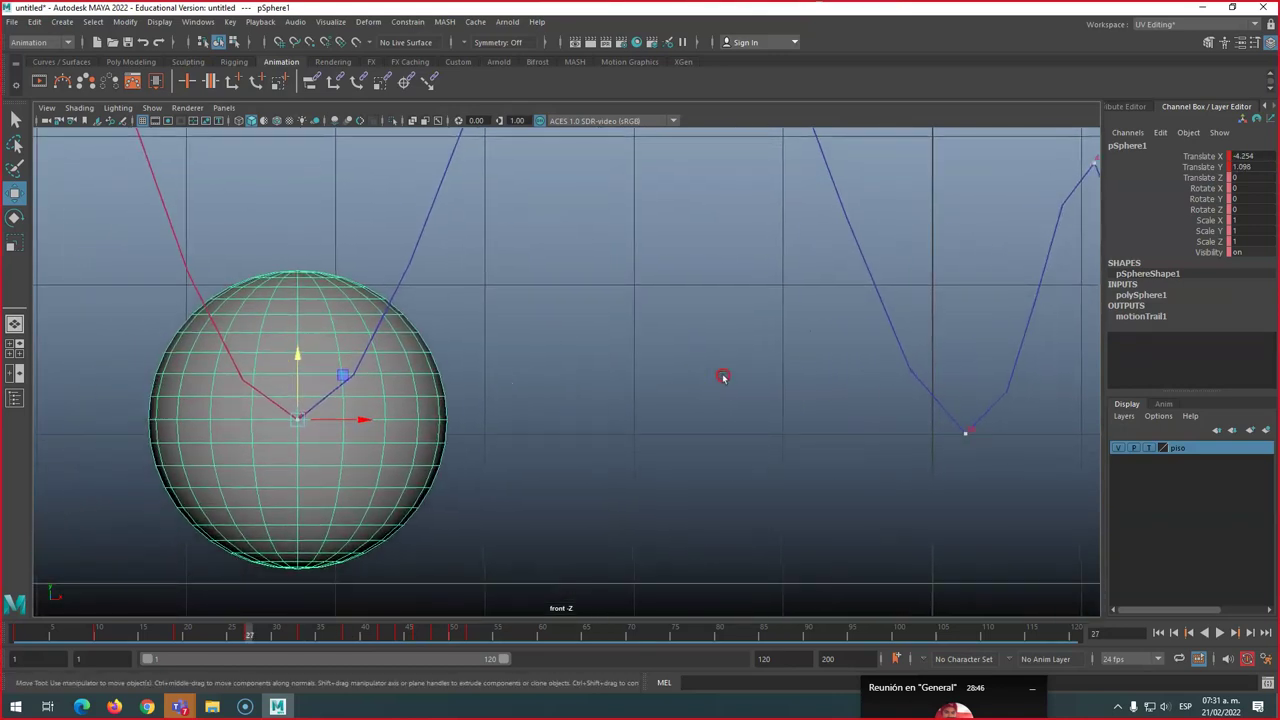
{"action": "left_click_drag", "start_coordinate": [297, 370], "coordinate": [297, 377]}
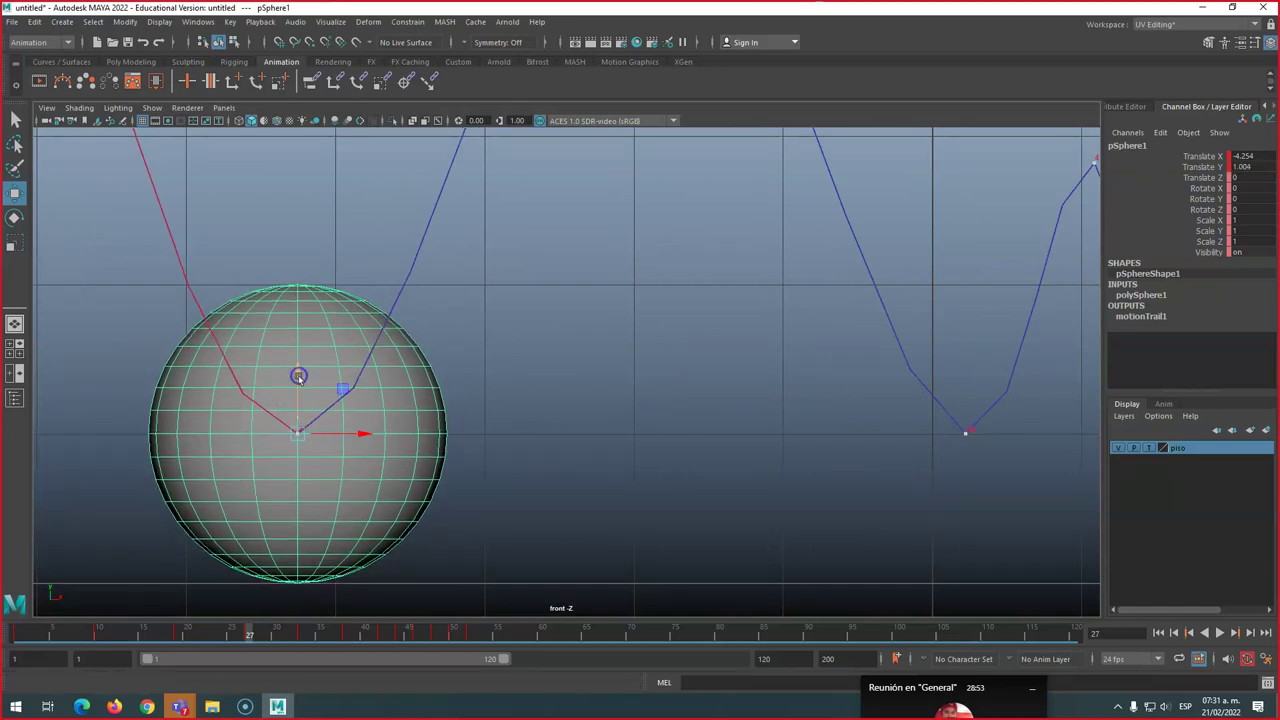
Check the sphere's contact with the floor at the frame 10 landing key
{"action": "left_click", "coordinate": [178, 635]}
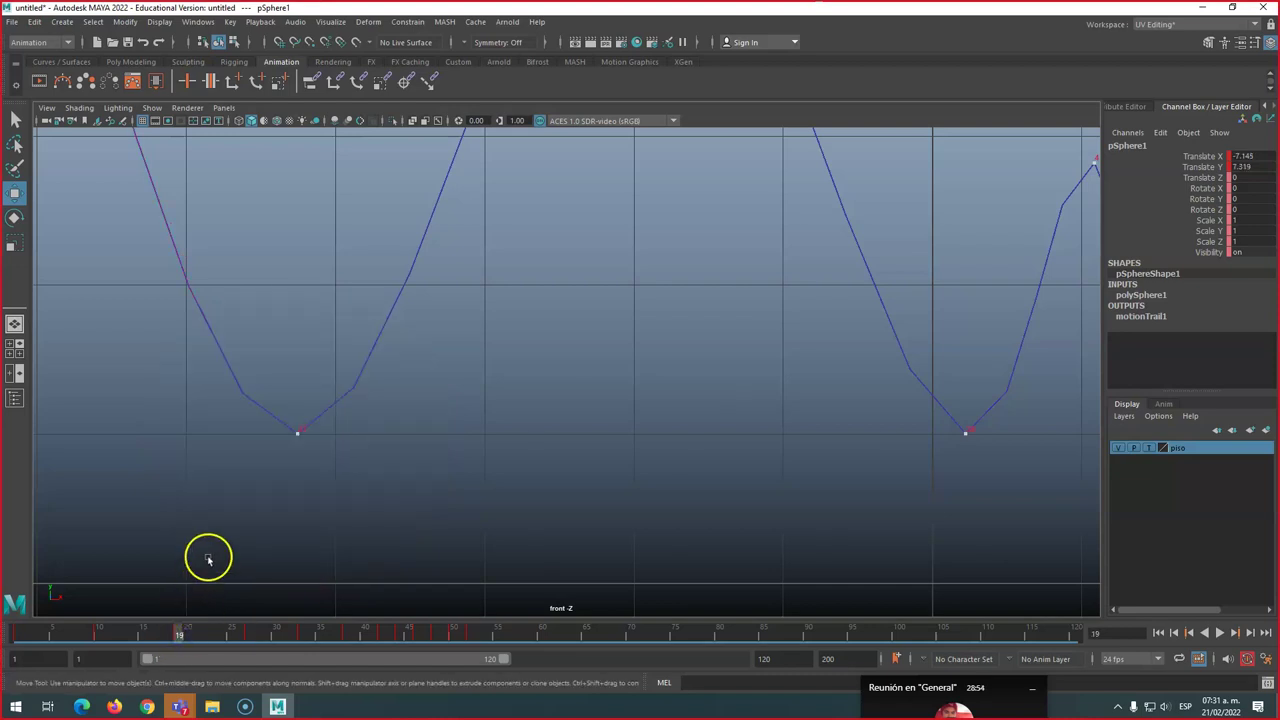
{"action": "middle_click_drag", "start_coordinate": [223, 514], "coordinate": [521, 512], "text": "alt"}
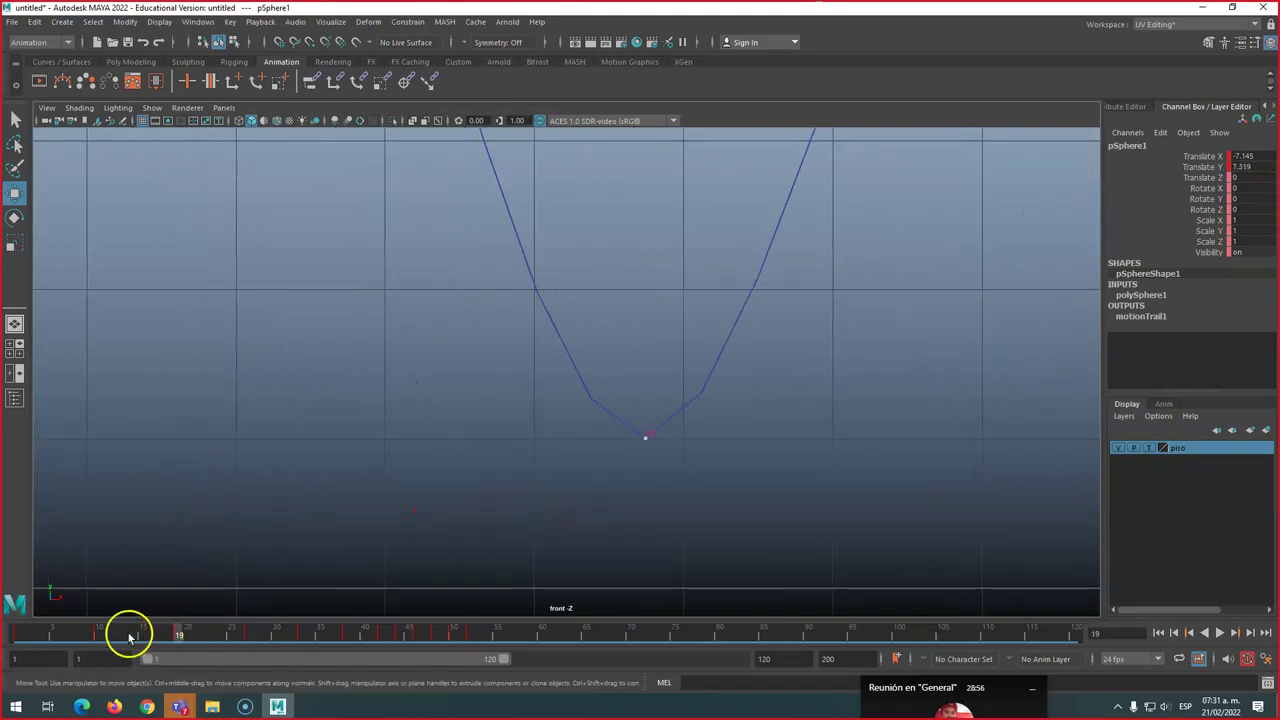
{"action": "scroll", "coordinate": [245, 565], "scroll_direction": "down", "scroll_amount": 5}
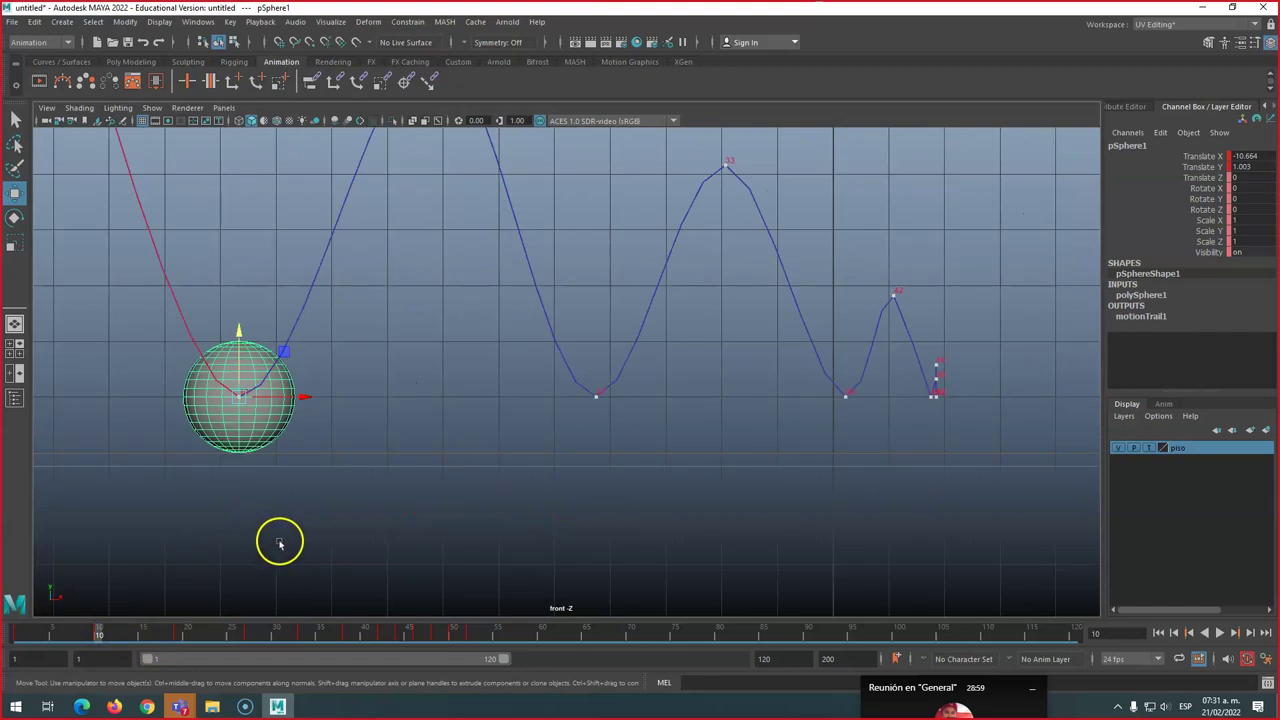
{"action": "scroll", "coordinate": [240, 500], "scroll_direction": "up", "scroll_amount": 3}
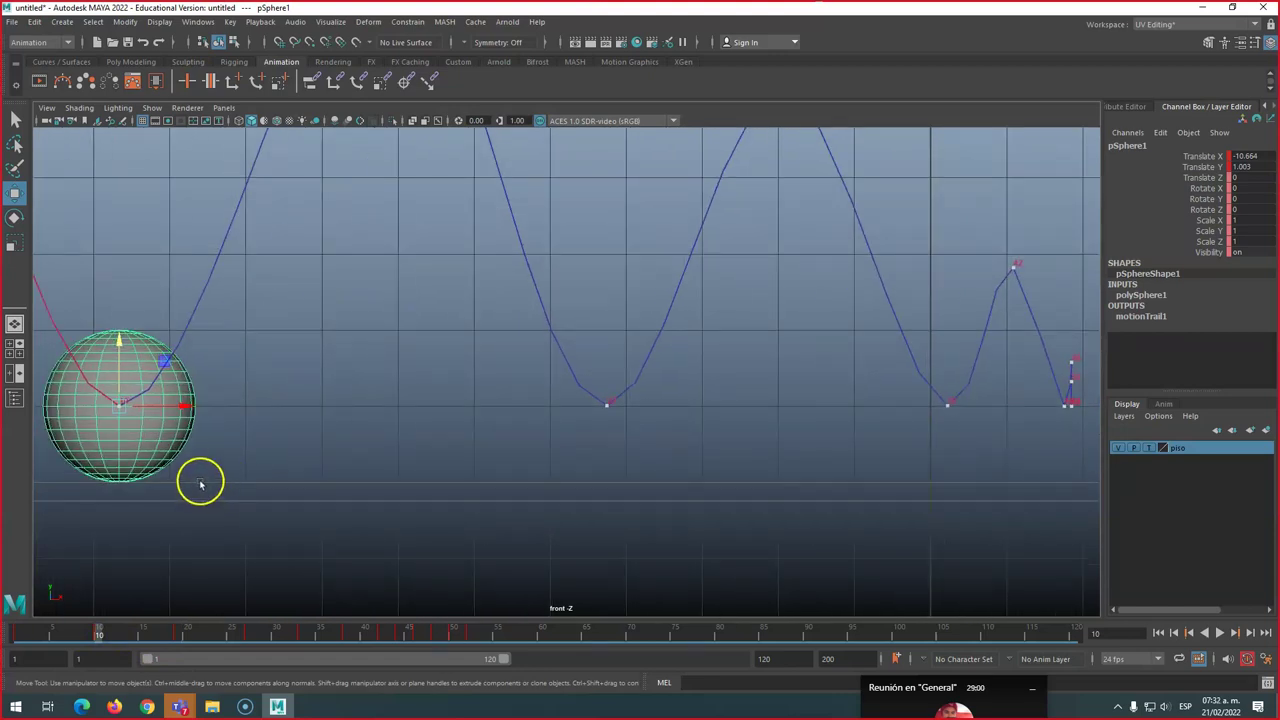
{"action": "middle_click_drag", "start_coordinate": [200, 480], "coordinate": [468, 495], "text": "alt"}
{"action": "scroll", "coordinate": [468, 495], "scroll_direction": "up", "scroll_amount": 2}
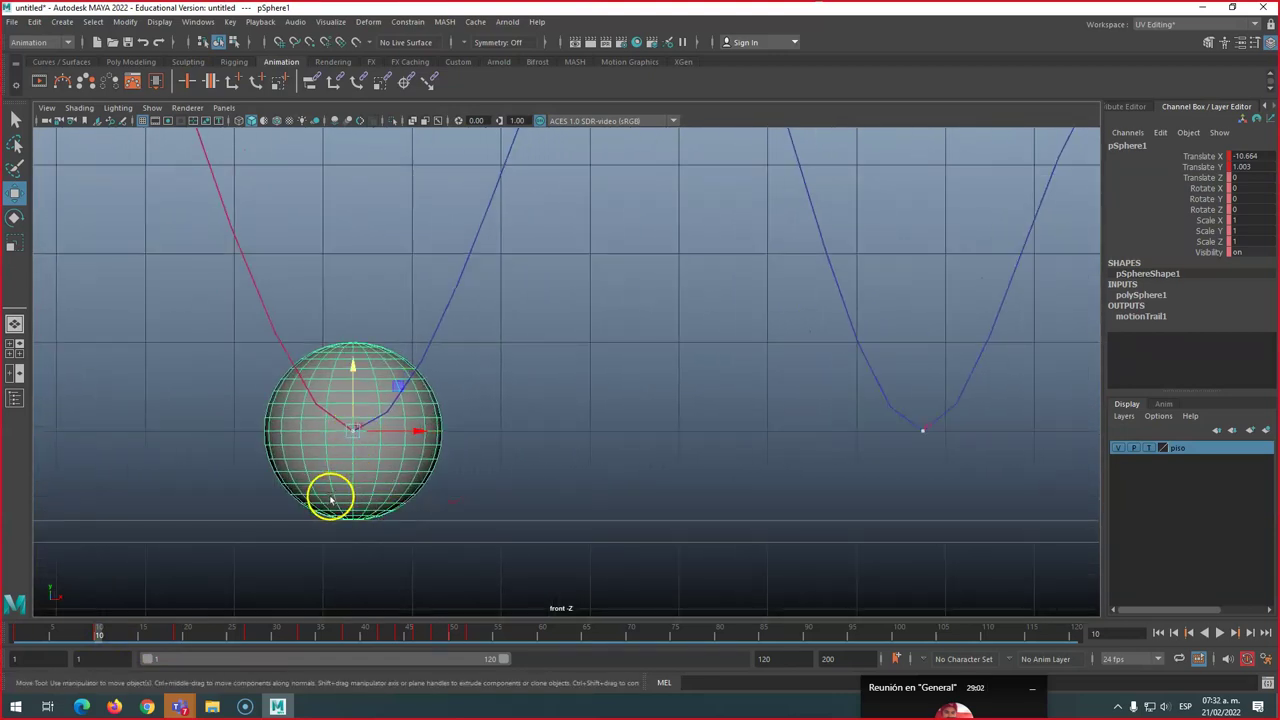
Play the whole bounce animation from frame 1 and switch to the side view to watch it
{"action": "scroll", "coordinate": [330, 497], "scroll_direction": "down", "scroll_amount": 6}
{"action": "left_click_drag", "start_coordinate": [230, 632], "coordinate": [16, 632]}
{"action": "left_click", "coordinate": [1219, 632]}
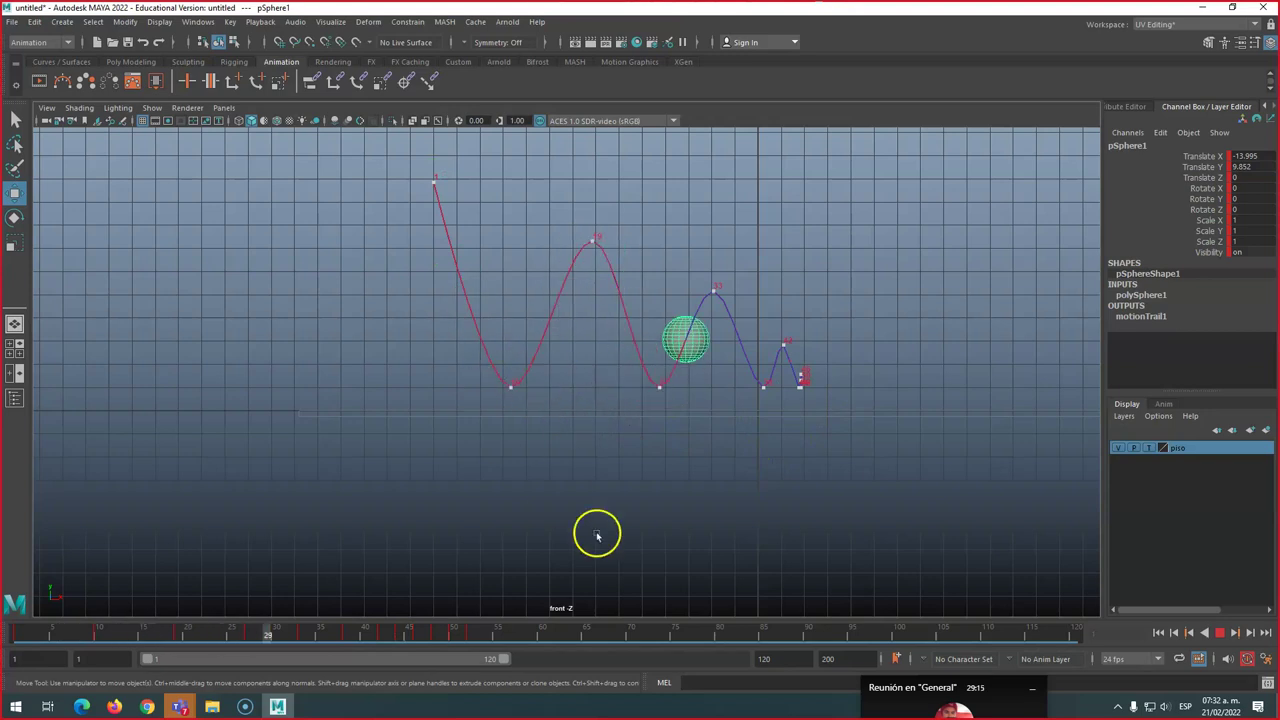
{"action": "left_click", "coordinate": [224, 107]}
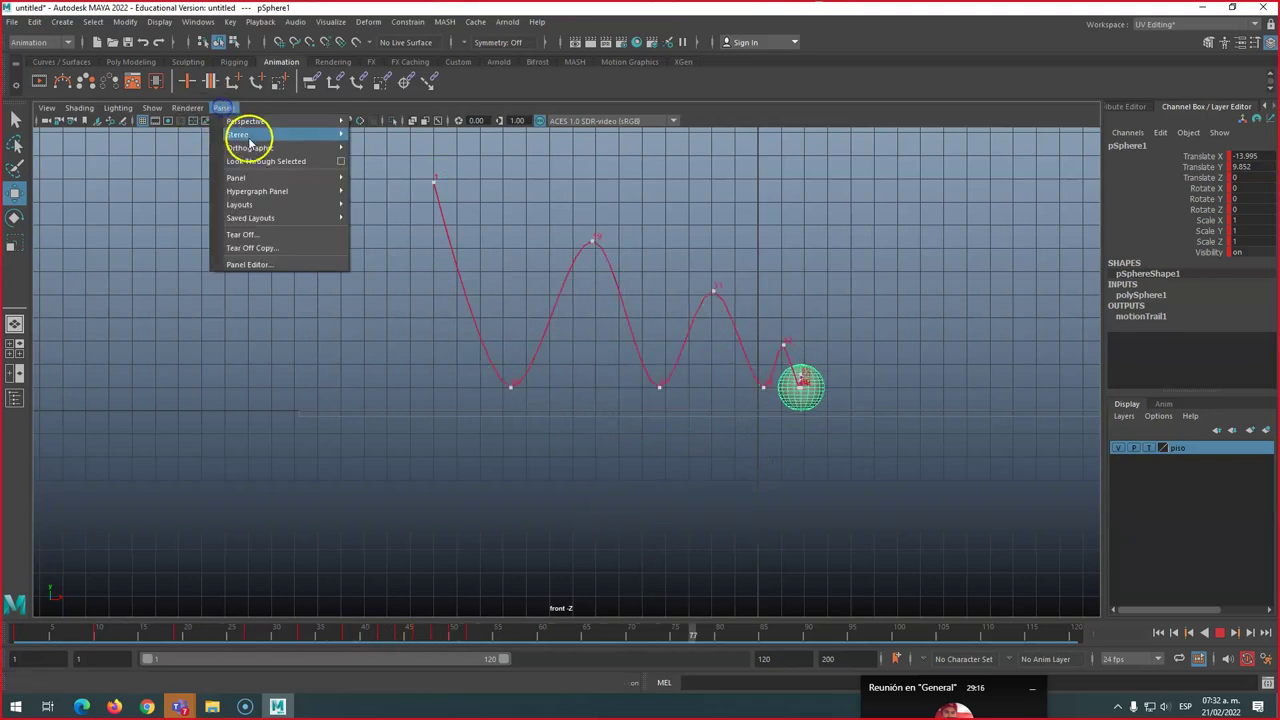
{"action": "mouse_move", "coordinate": [249, 147]}
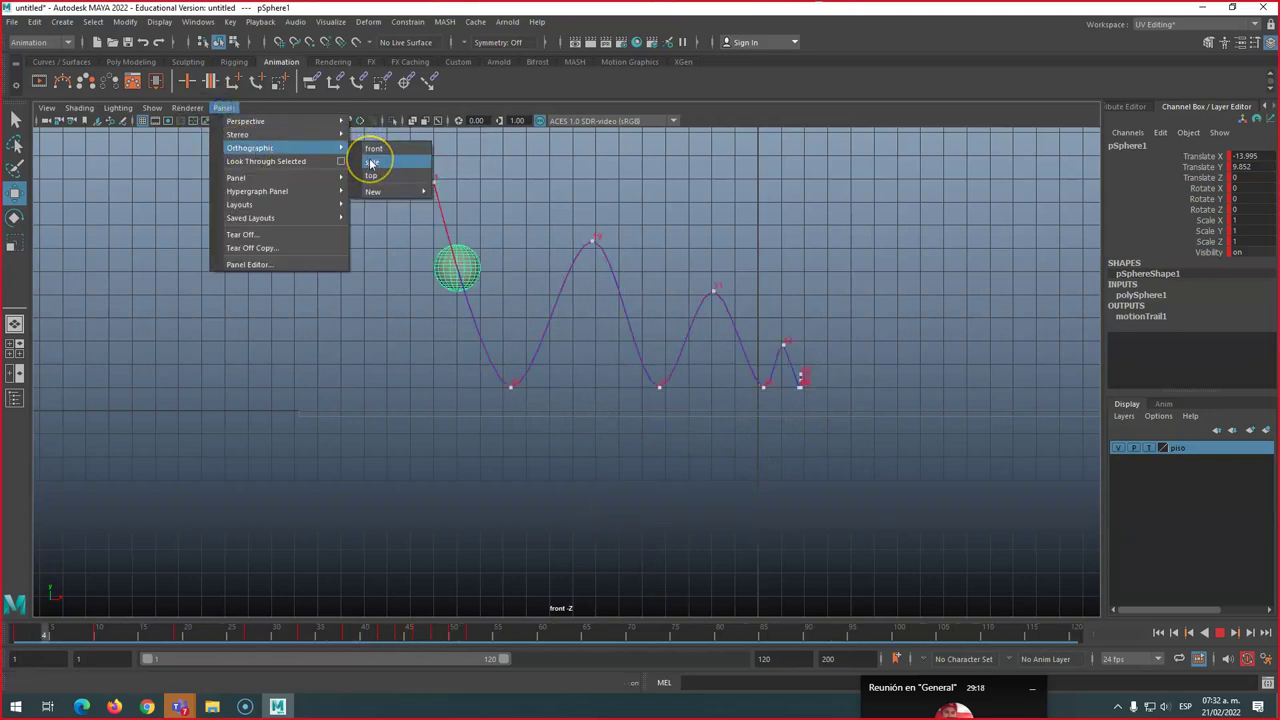
{"action": "left_click", "coordinate": [371, 163]}
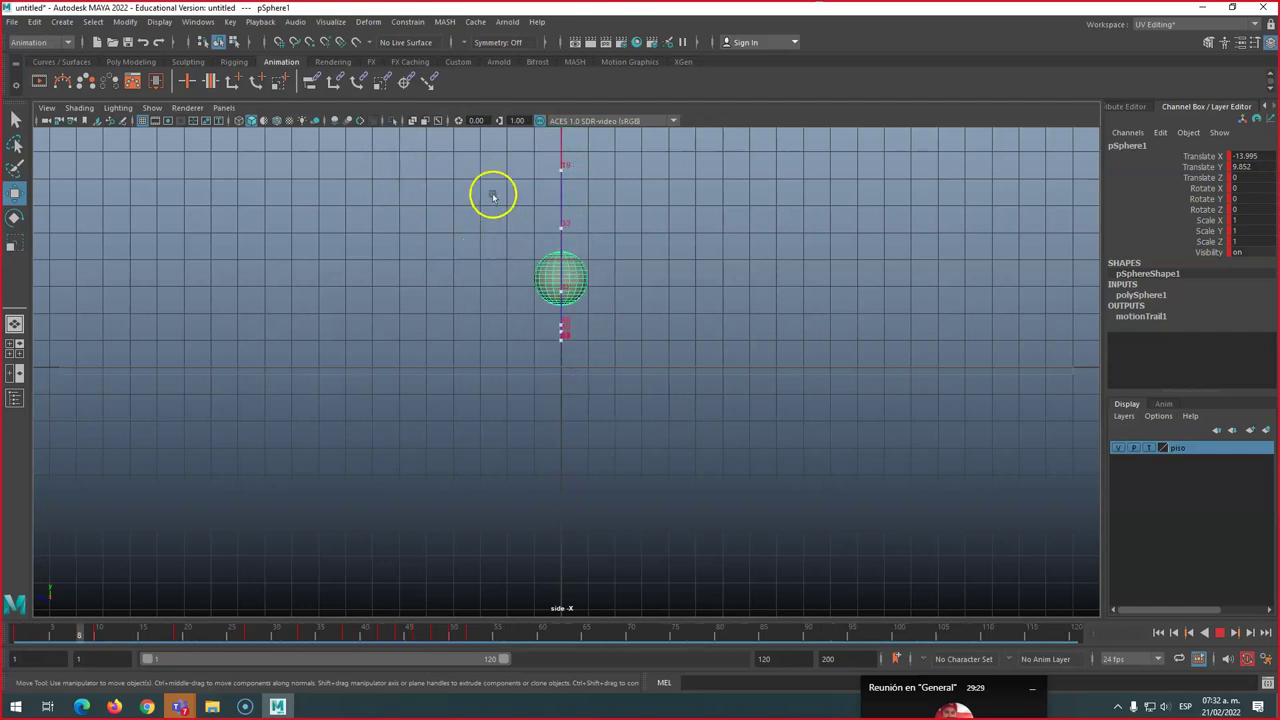
Return to the front view, stop the playback and go back to frame 1
{"action": "left_click", "coordinate": [223, 107]}
{"action": "mouse_move", "coordinate": [250, 148]}
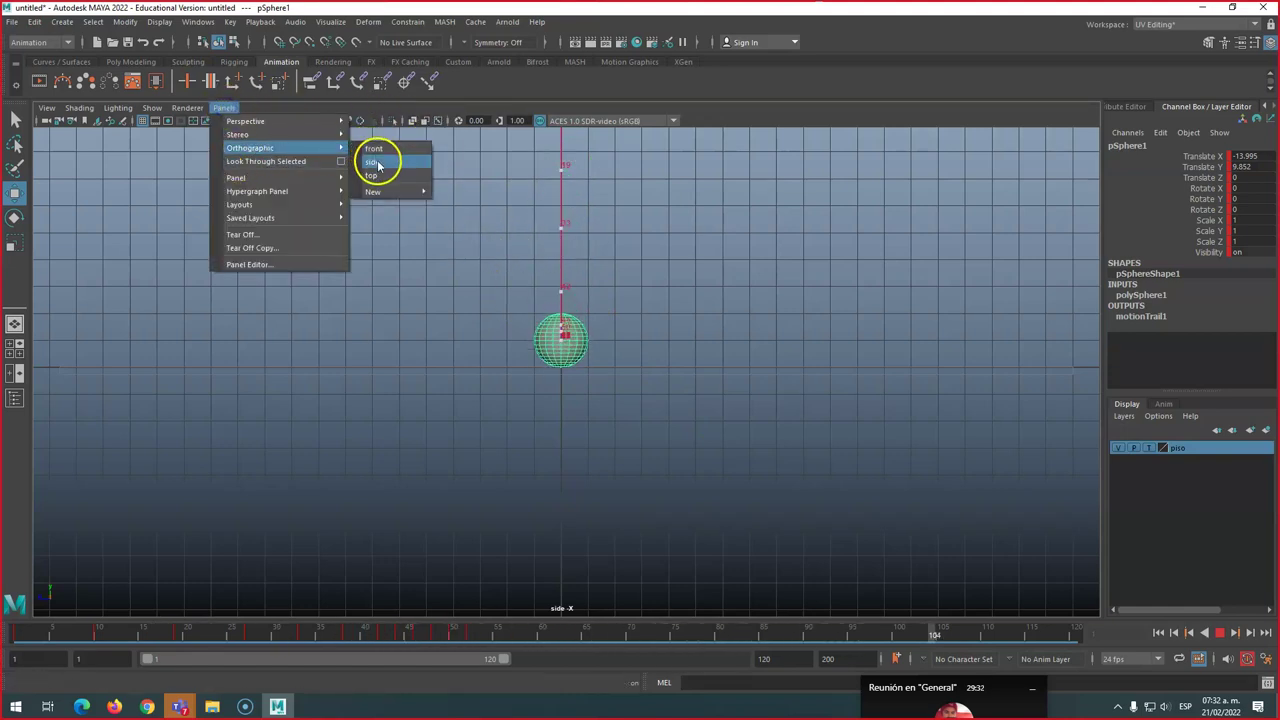
{"action": "left_click", "coordinate": [378, 150]}
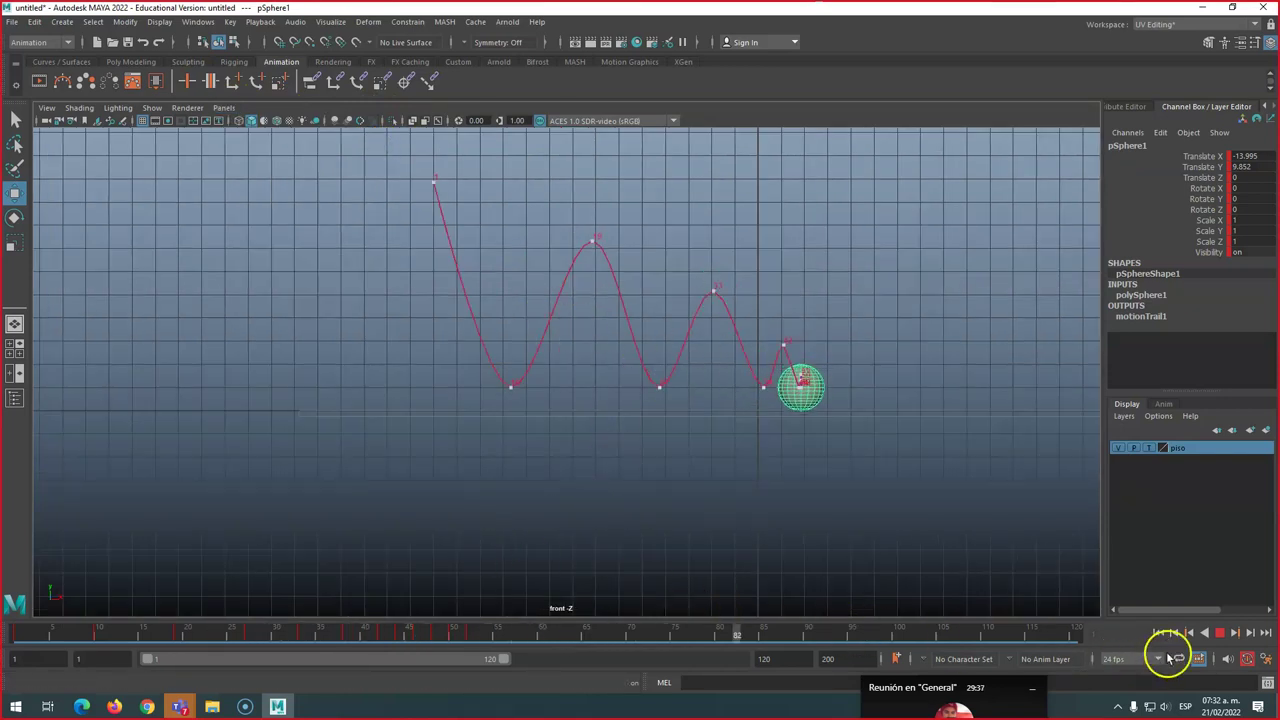
{"action": "left_click", "coordinate": [1228, 633]}
{"action": "left_click", "coordinate": [560, 625]}
{"action": "left_click_drag", "start_coordinate": [160, 630], "coordinate": [16, 632]}
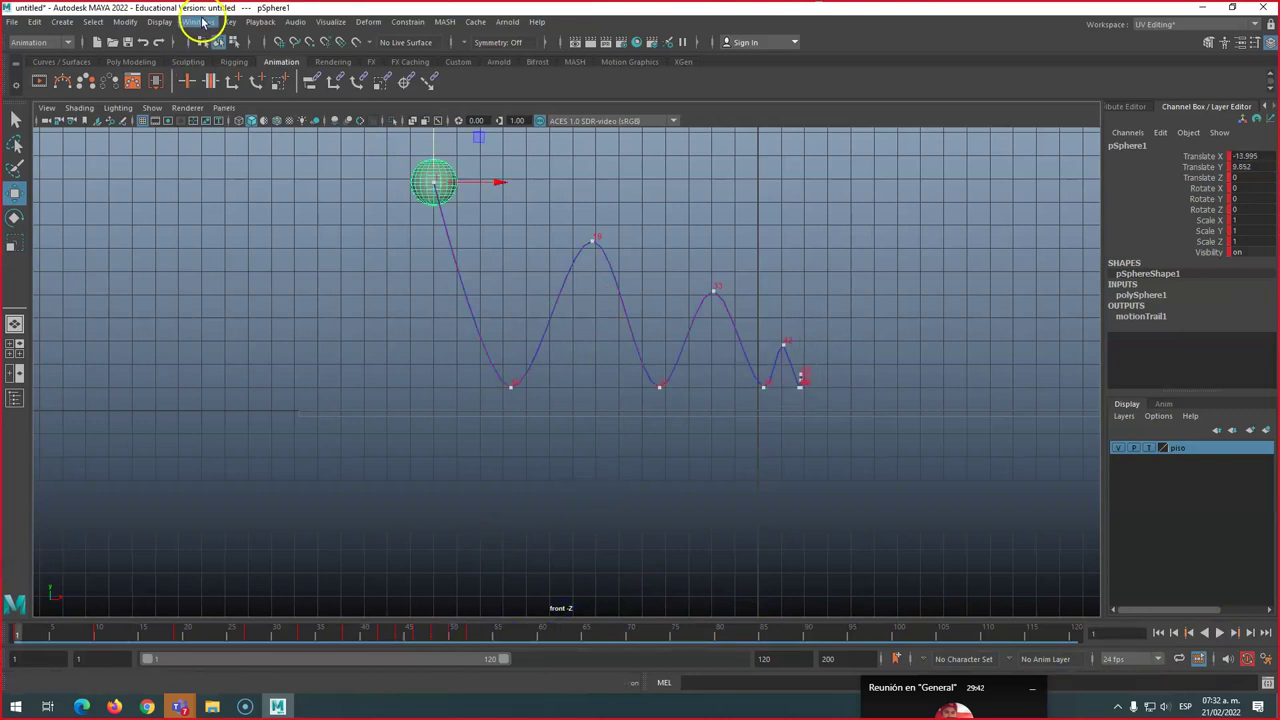
Tear off the Animation Editors list as a floating window clear of the motion trail and open the Graph Editor for the sphere
{"action": "left_click", "coordinate": [202, 22]}
{"action": "left_click", "coordinate": [219, 96]}
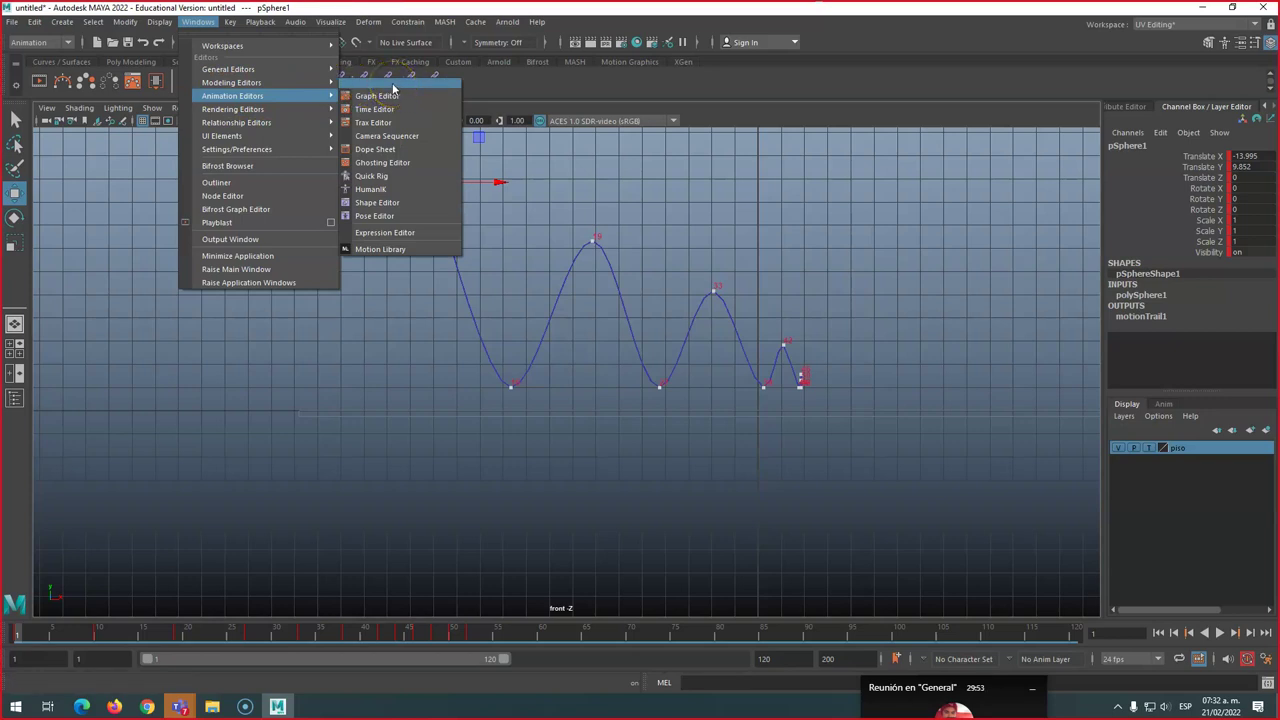
{"action": "left_click", "coordinate": [395, 84]}
{"action": "left_click_drag", "start_coordinate": [405, 63], "coordinate": [1007, 52]}
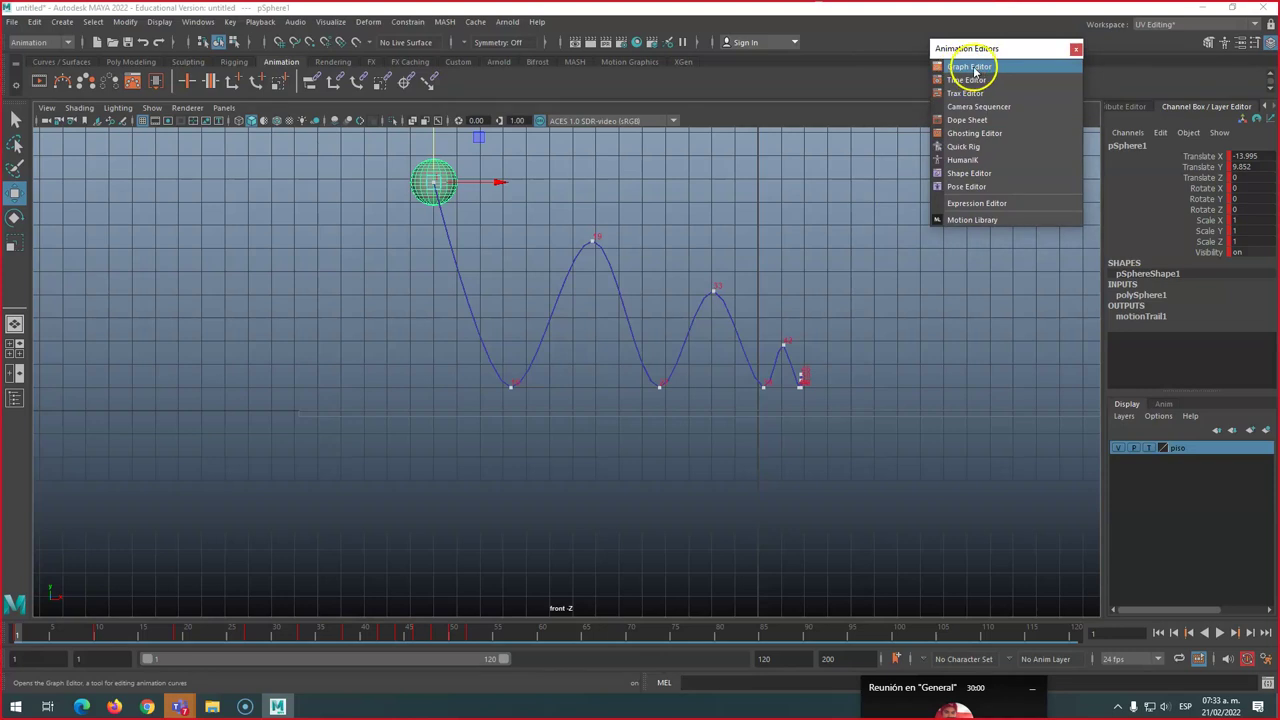
{"action": "left_click", "coordinate": [970, 67]}
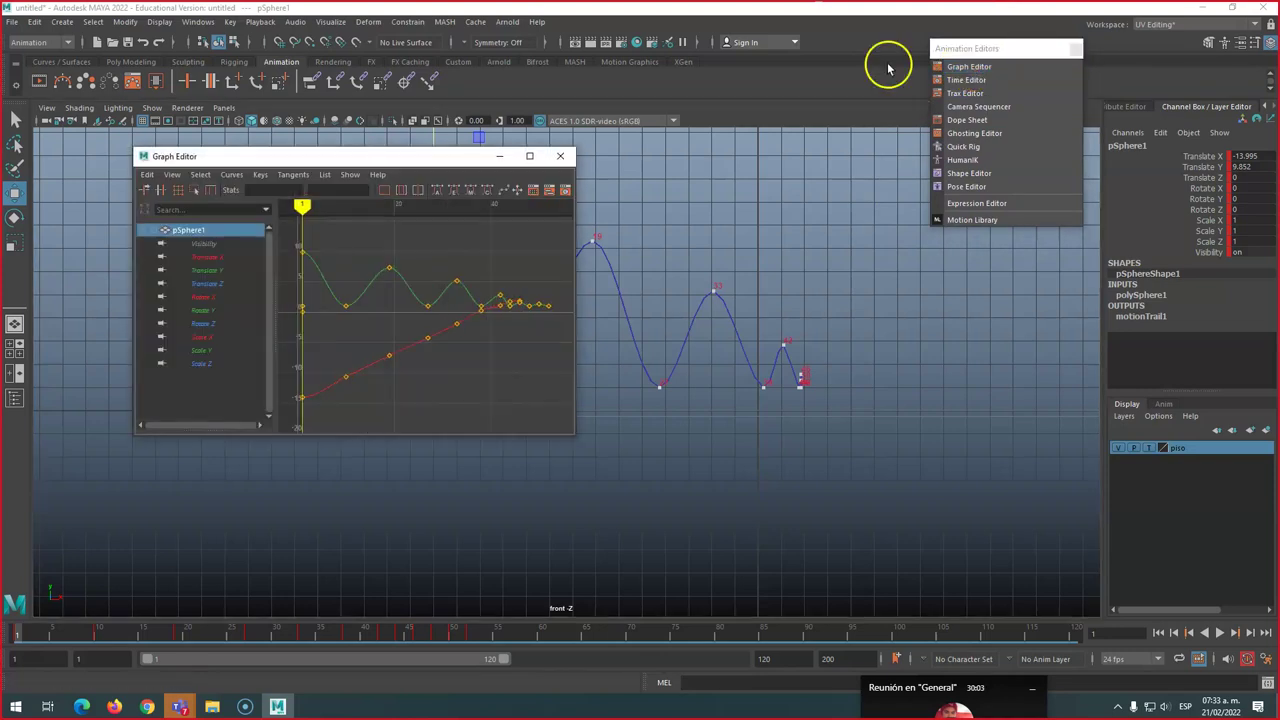
Move the Graph Editor away from the motion trail and inspect the sphere's Translate X, Translate Y and Translate Z curves individually
{"action": "left_click_drag", "start_coordinate": [352, 157], "coordinate": [287, 177]}
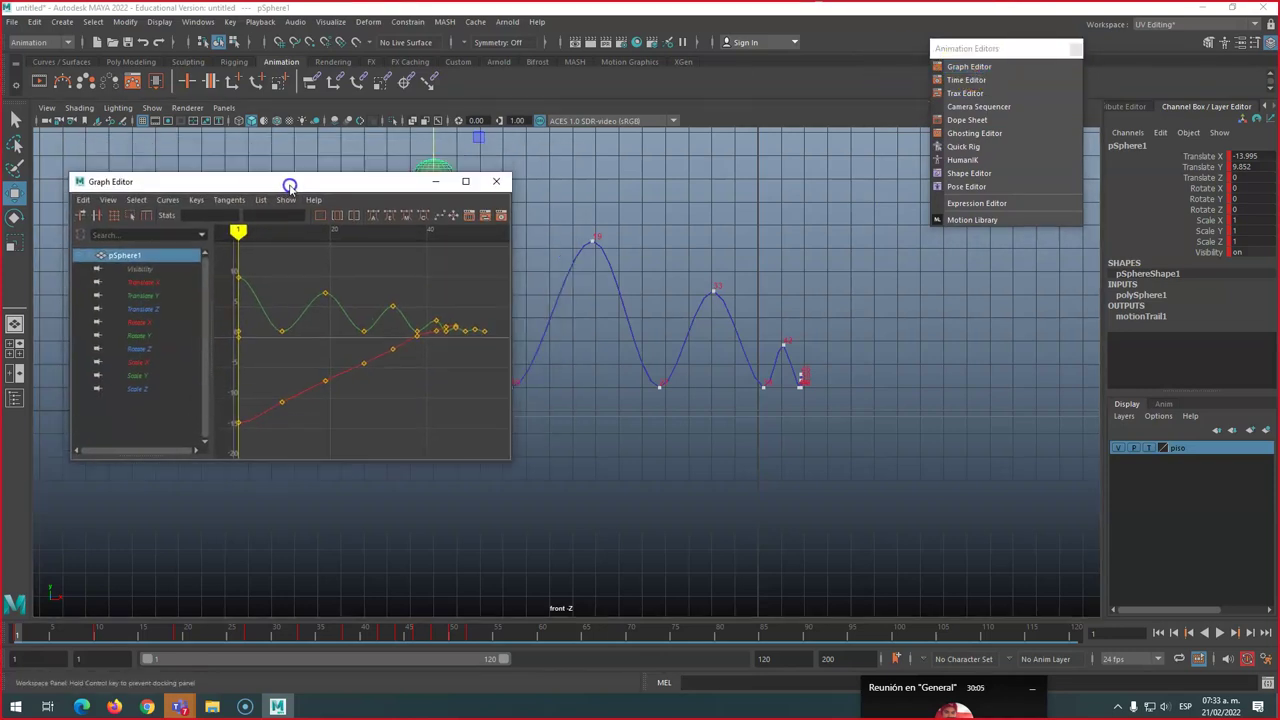
{"action": "left_click", "coordinate": [137, 279]}
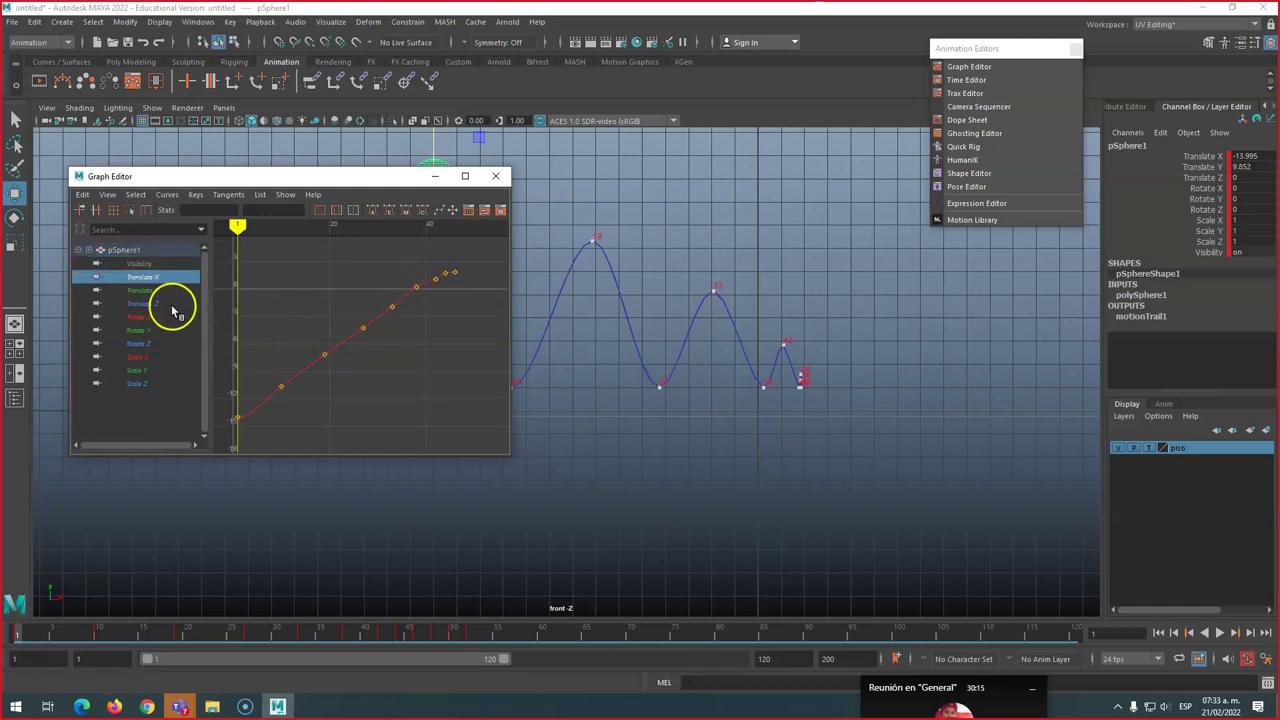
{"action": "left_click", "coordinate": [145, 290]}
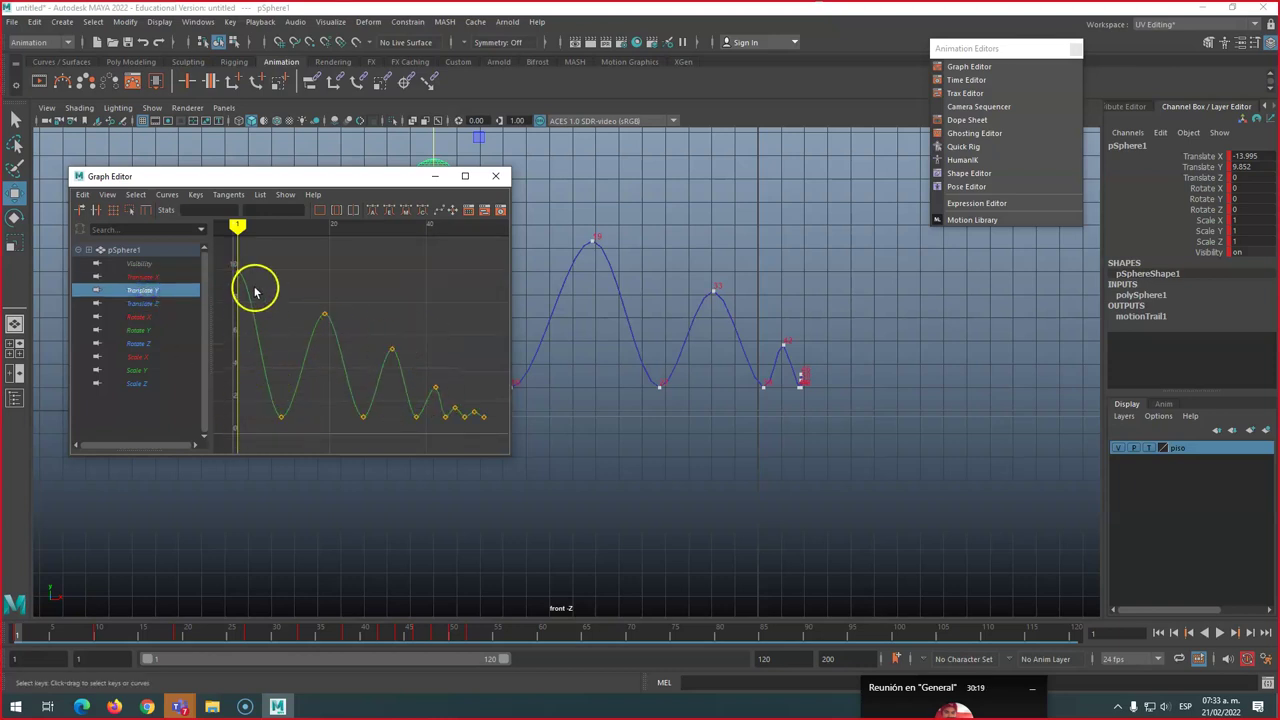
{"action": "left_click", "coordinate": [140, 303]}
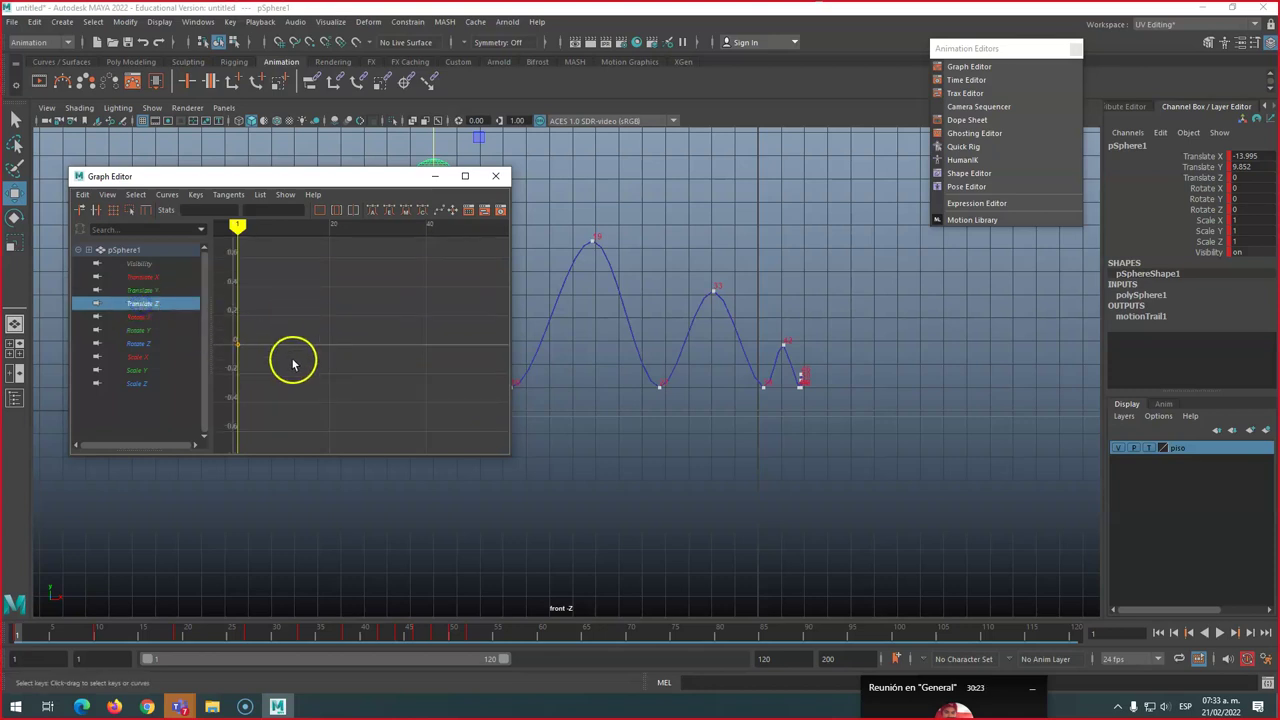
{"action": "scroll", "coordinate": [305, 363], "scroll_direction": "up", "scroll_amount": 3}
{"action": "left_click", "coordinate": [664, 398]}
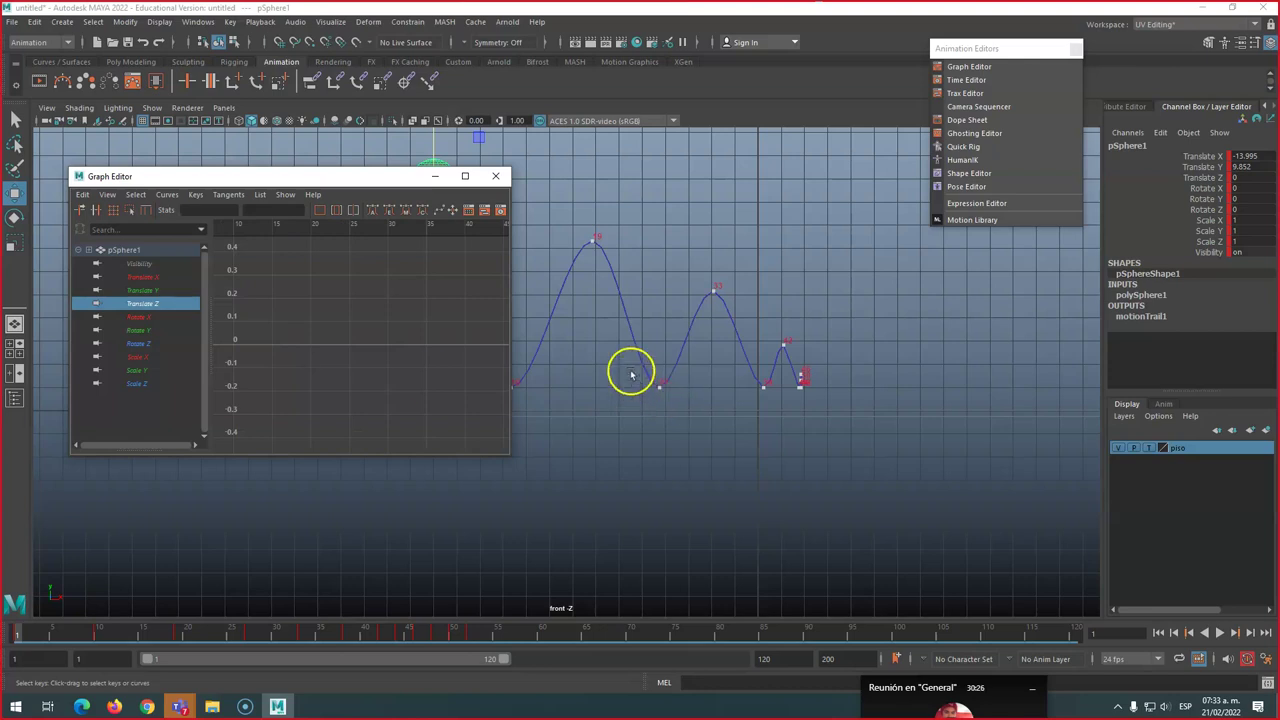
{"action": "key", "text": "f"}
{"action": "scroll", "coordinate": [340, 322], "scroll_direction": "up", "scroll_amount": 2}
Inspect the sphere's Rotate X, Y and Z and Scale X, Y and Z curves one at a time
{"action": "left_click", "coordinate": [138, 317]}
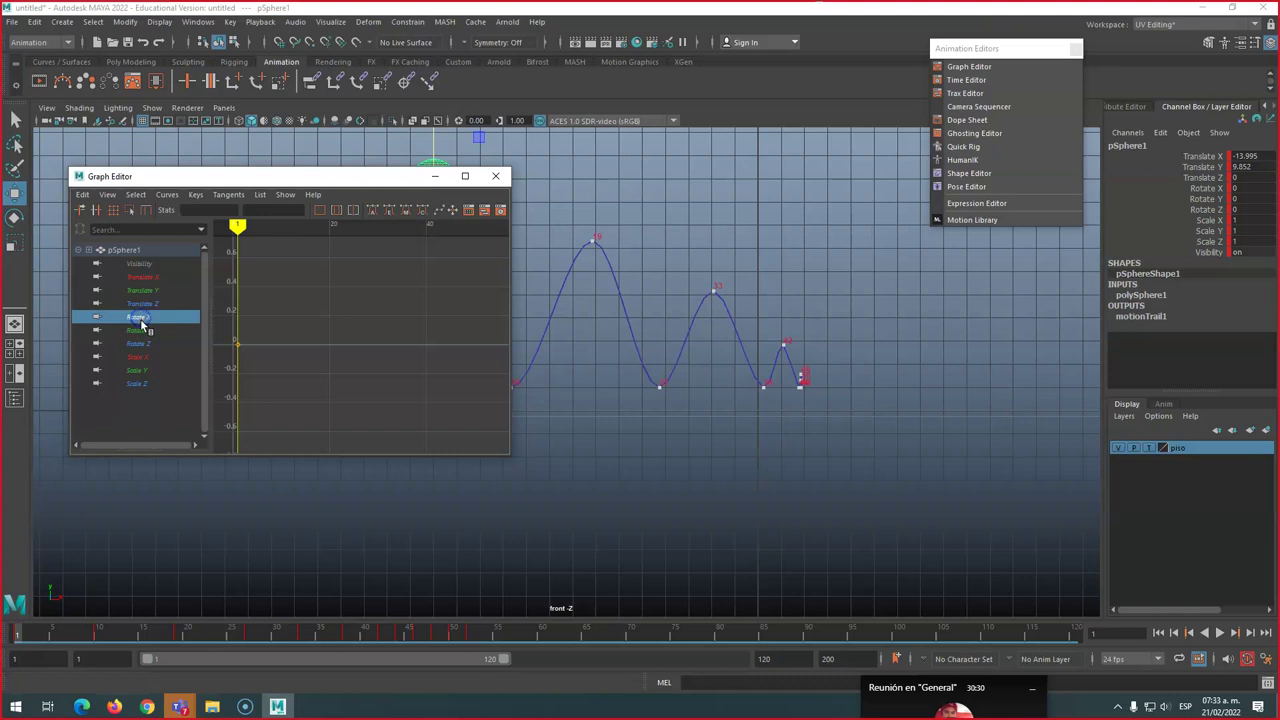
{"action": "left_click", "coordinate": [138, 330]}
{"action": "left_click", "coordinate": [138, 344]}
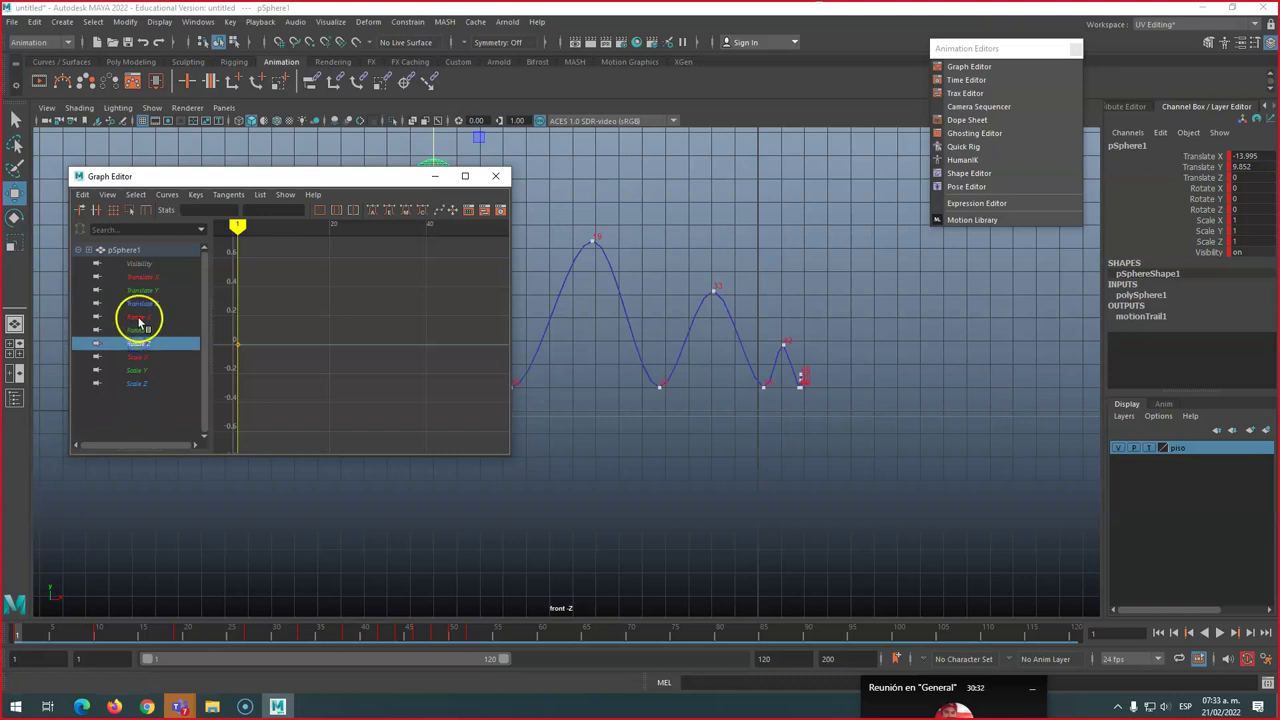
{"action": "left_click", "coordinate": [137, 357]}
{"action": "left_click", "coordinate": [138, 370]}
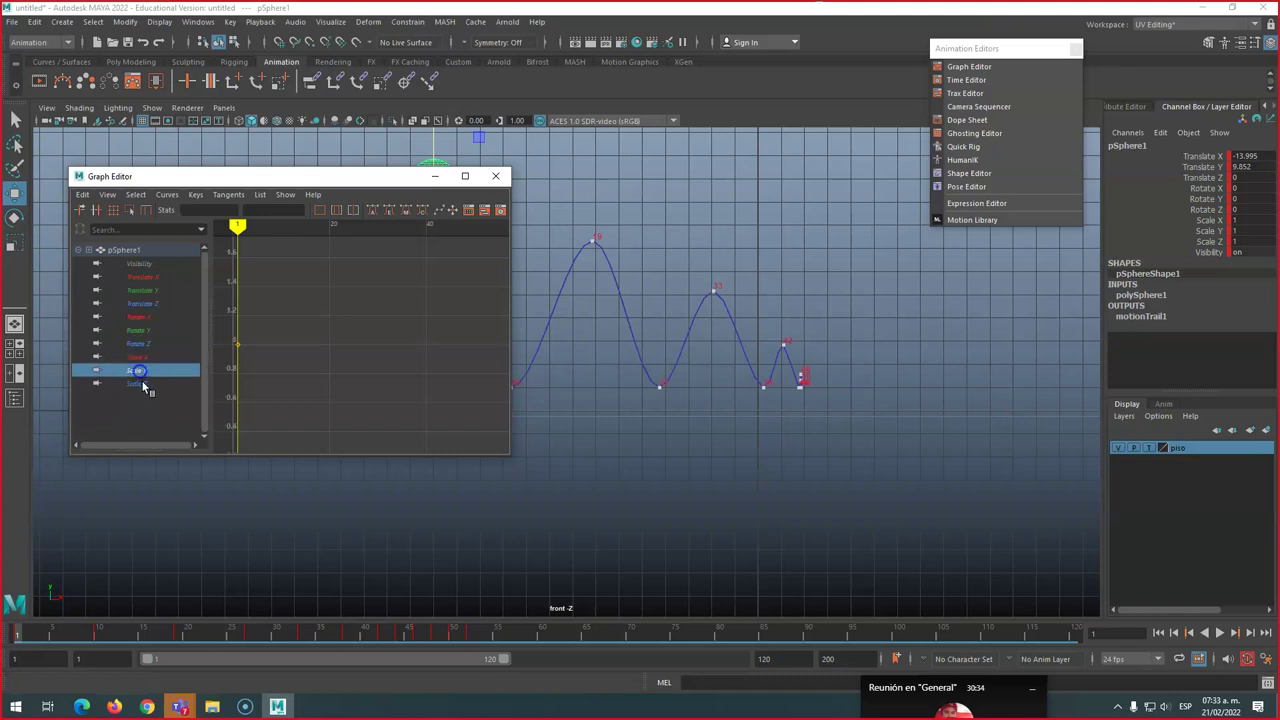
{"action": "left_click", "coordinate": [140, 384]}
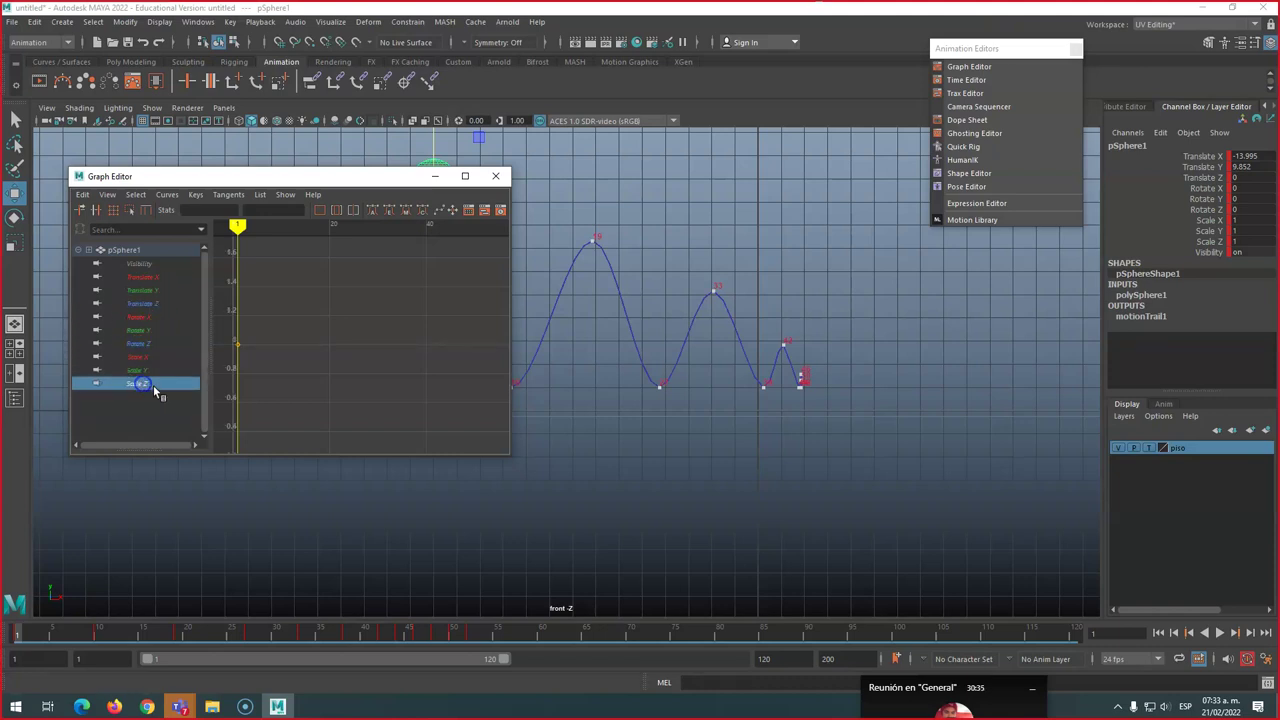
Isolate the sphere's Translate Y curve and enlarge the Graph Editor window so its keys are well spread out
{"action": "left_click", "coordinate": [140, 277]}
{"action": "left_click", "coordinate": [143, 290]}
{"action": "left_click", "coordinate": [346, 332]}
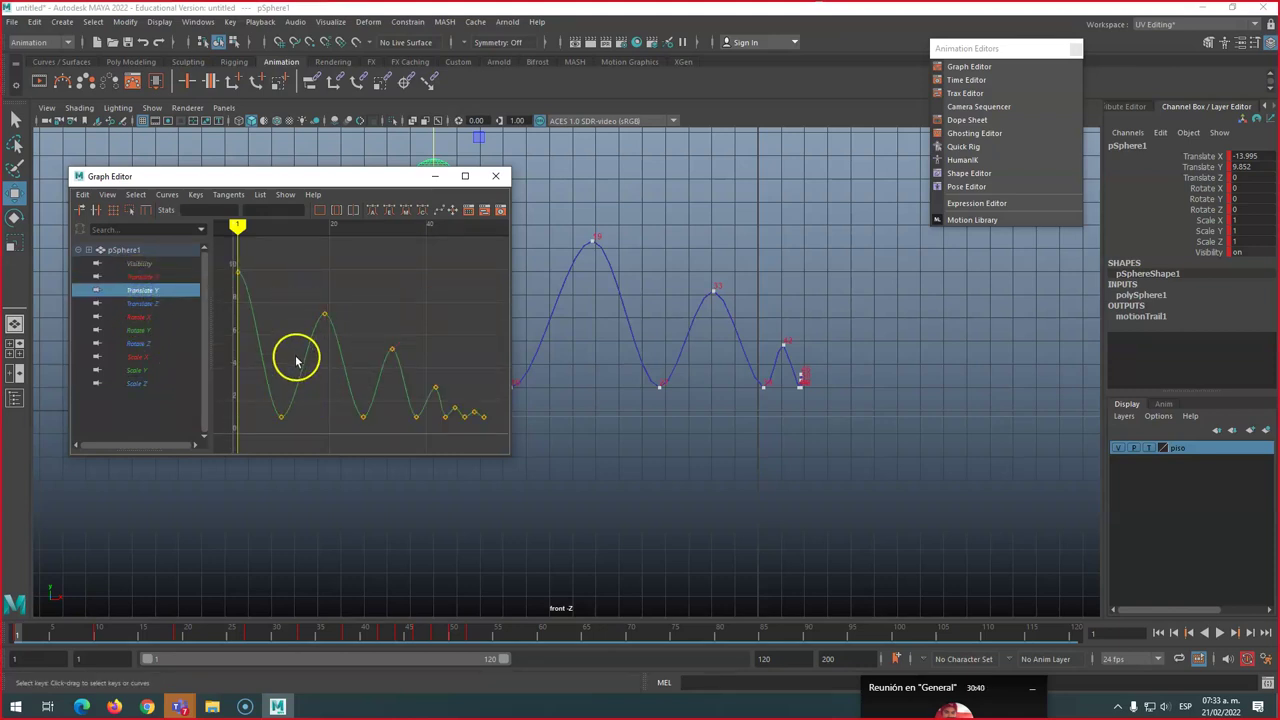
{"action": "left_click_drag", "start_coordinate": [371, 177], "coordinate": [379, 96]}
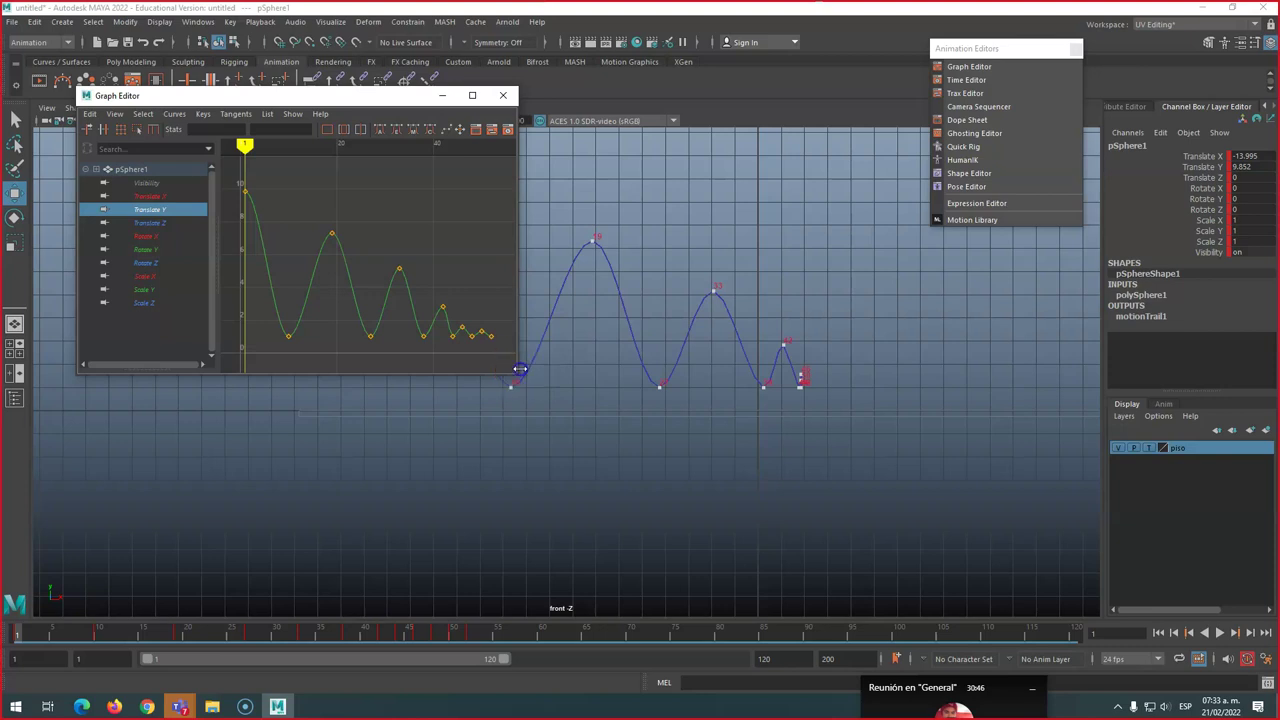
{"action": "left_click_drag", "start_coordinate": [520, 368], "coordinate": [832, 400]}
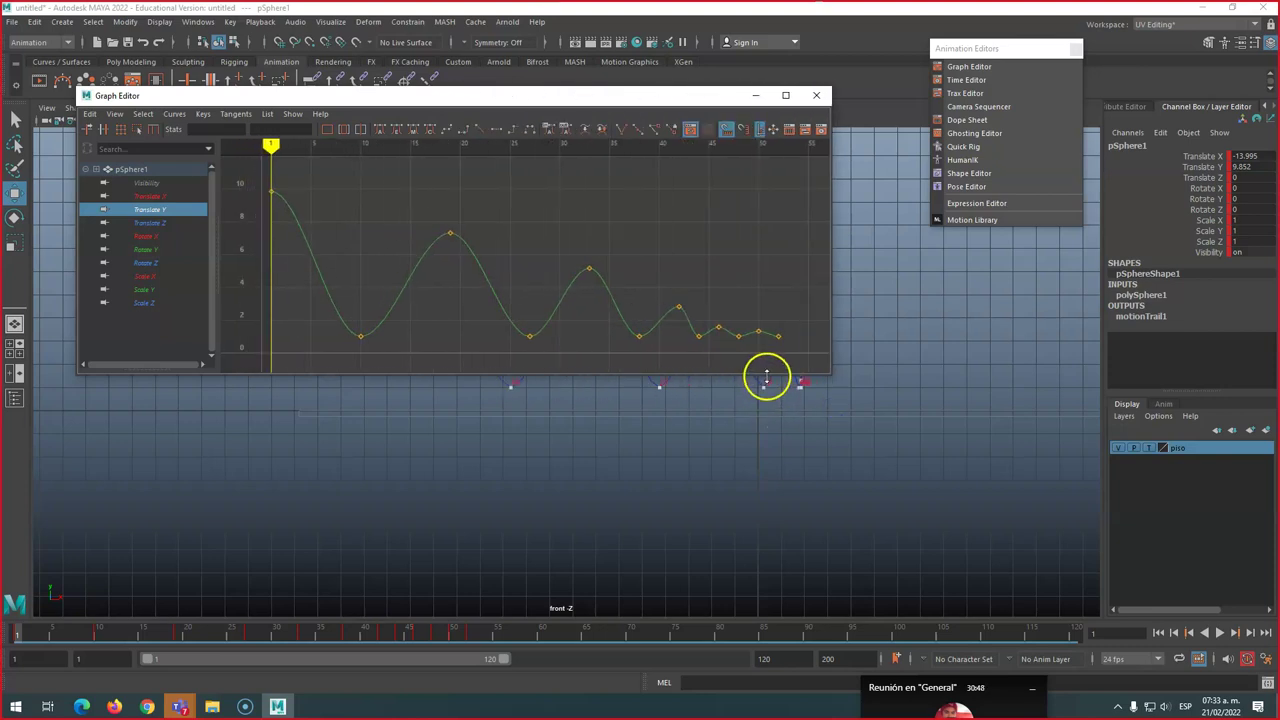
{"action": "left_click_drag", "start_coordinate": [716, 377], "coordinate": [728, 536]}
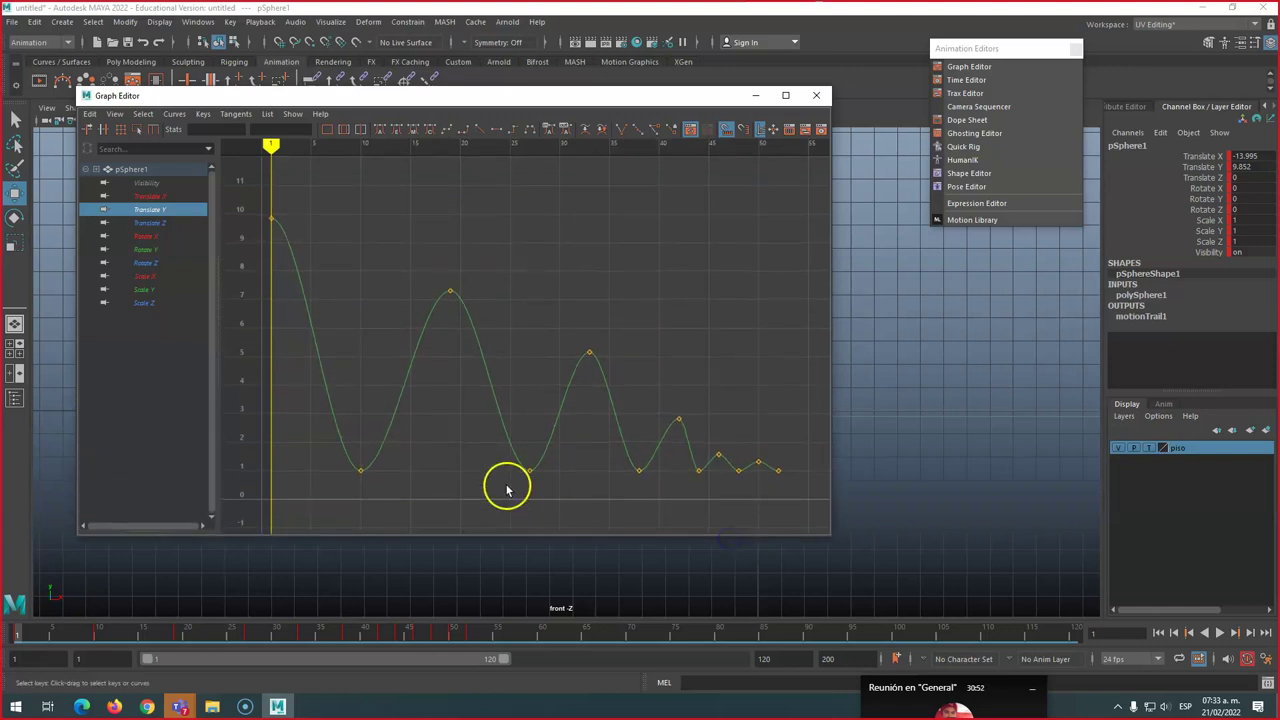
Select all floor contact keys on the Translate Y curve, try free tangent length on them, and break their tangents
{"action": "left_click_drag", "start_coordinate": [399, 476], "coordinate": [748, 487]}
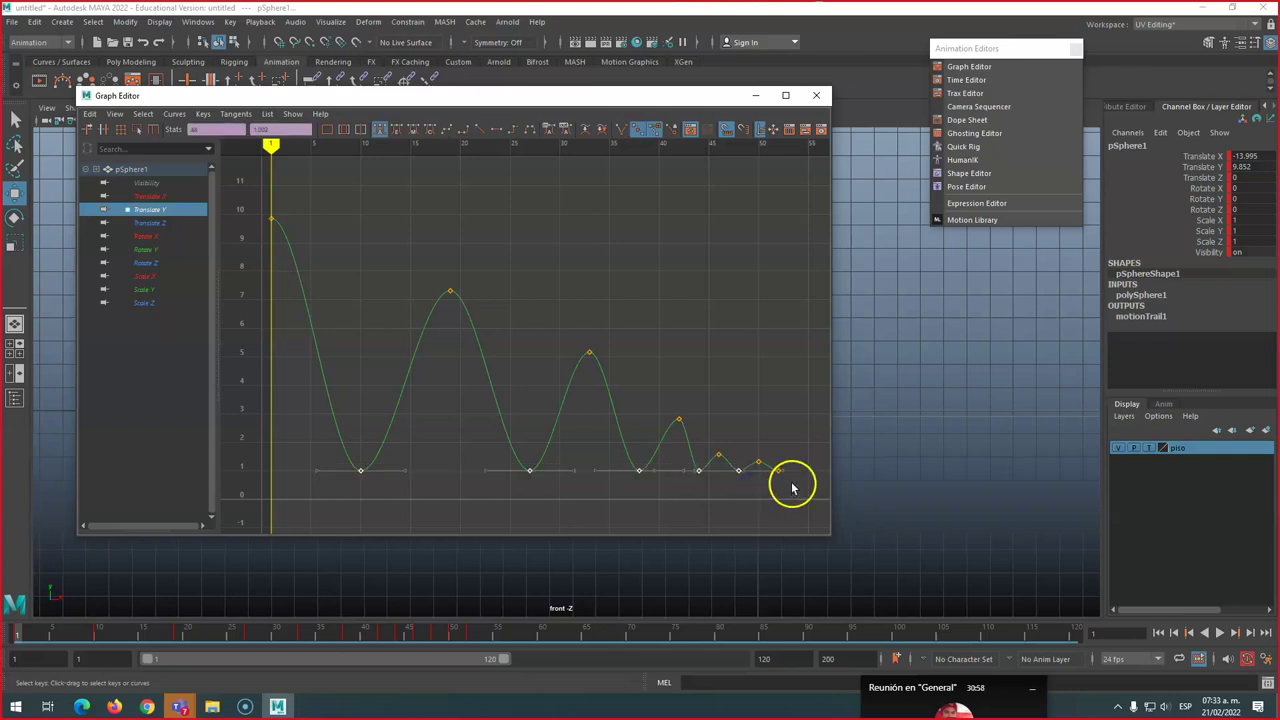
{"action": "left_click_drag", "start_coordinate": [776, 463], "coordinate": [777, 477], "text": "shift"}
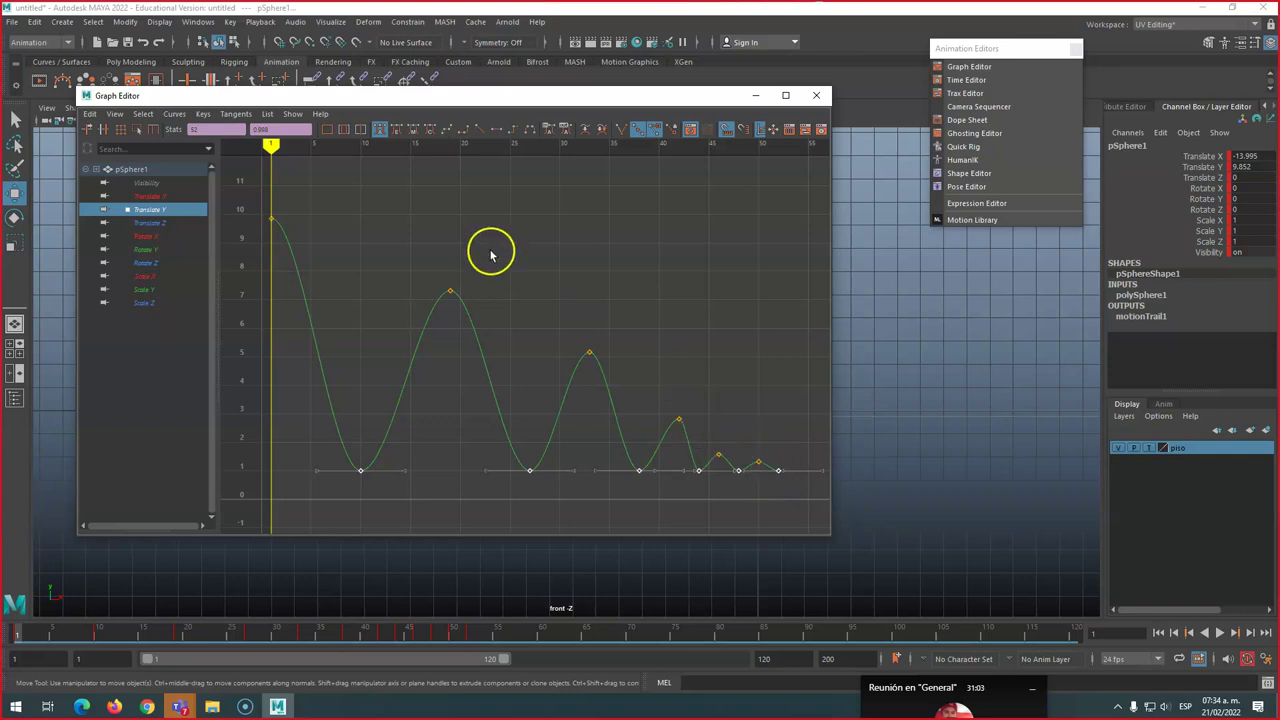
{"action": "left_click", "coordinate": [653, 134]}
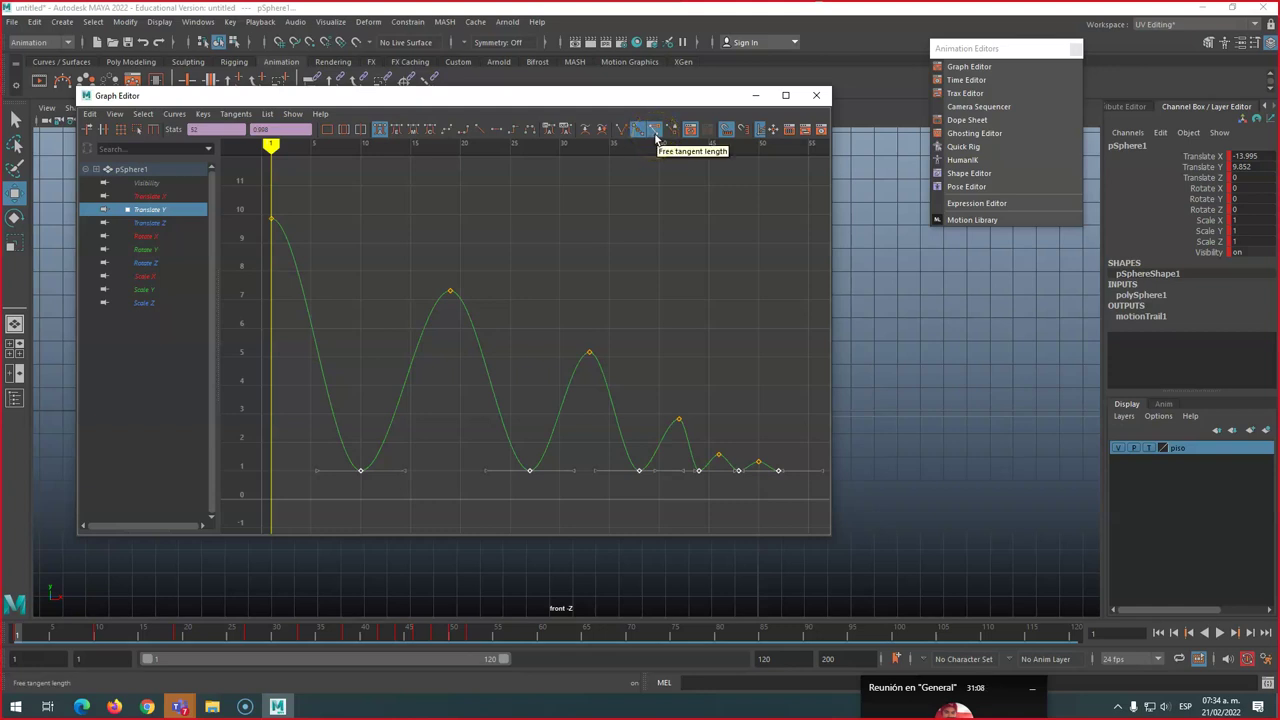
{"action": "left_click", "coordinate": [655, 135]}
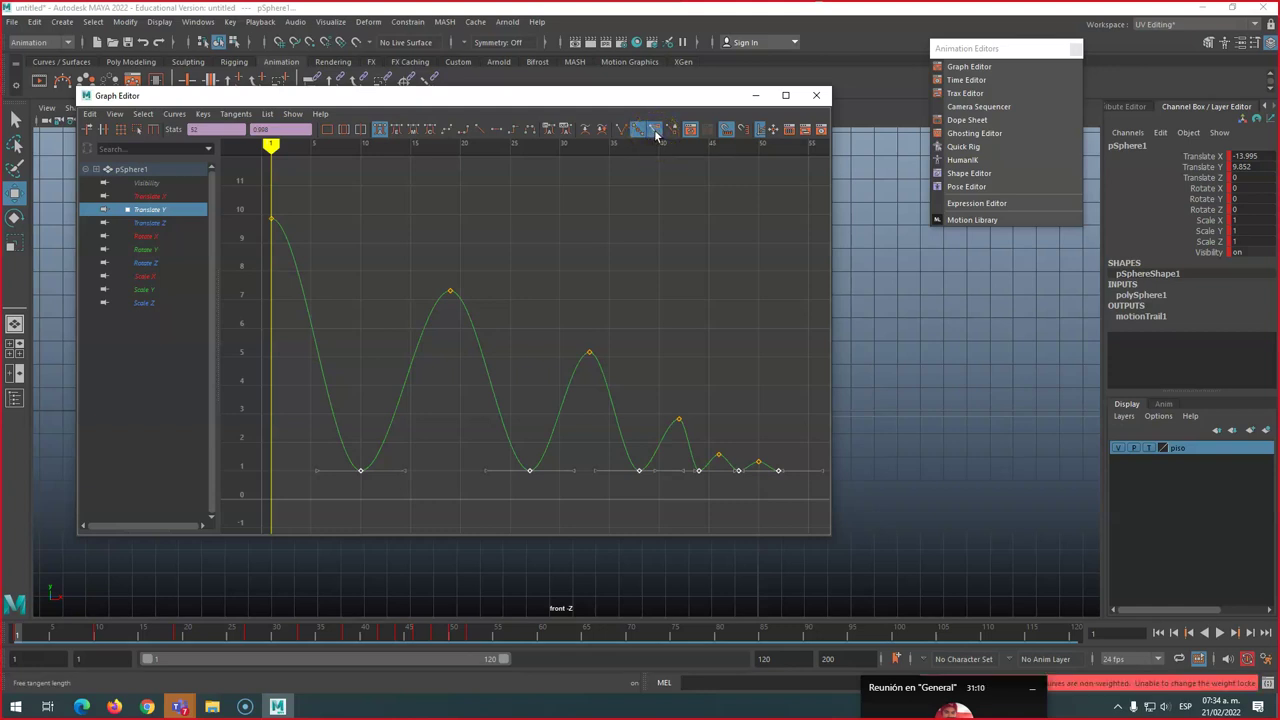
{"action": "left_click", "coordinate": [655, 134]}
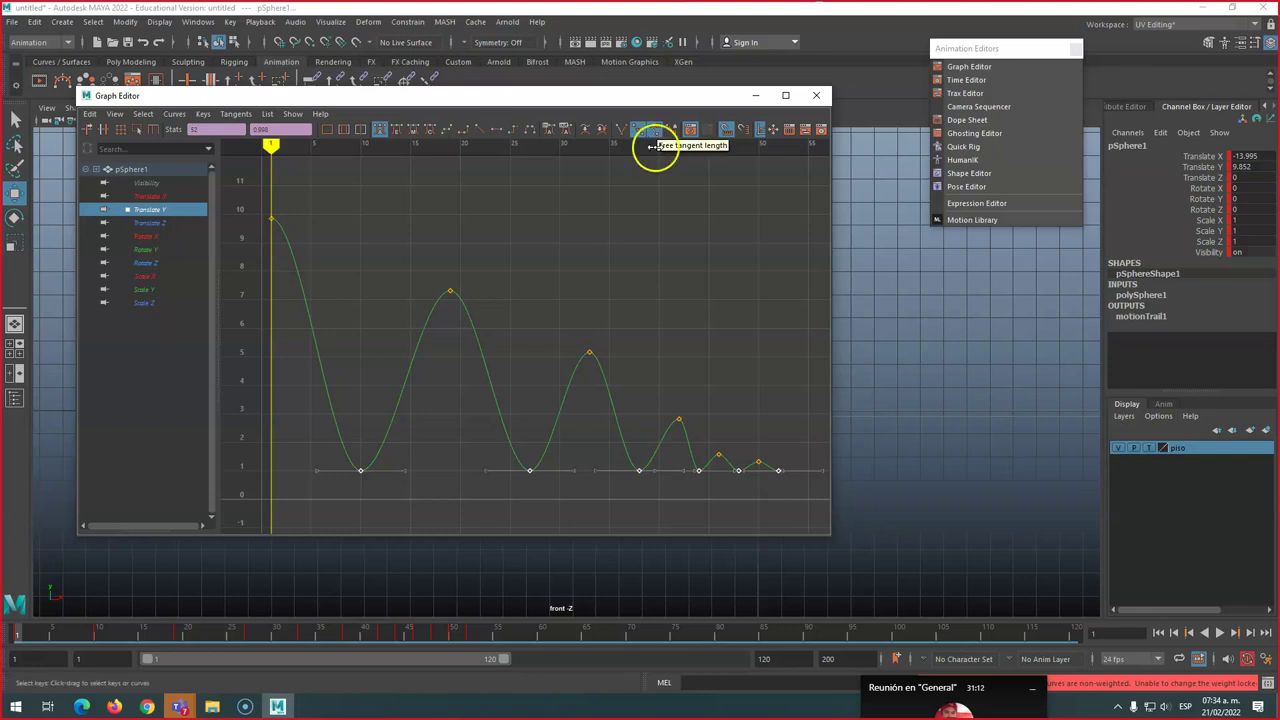
{"action": "left_click", "coordinate": [655, 134]}
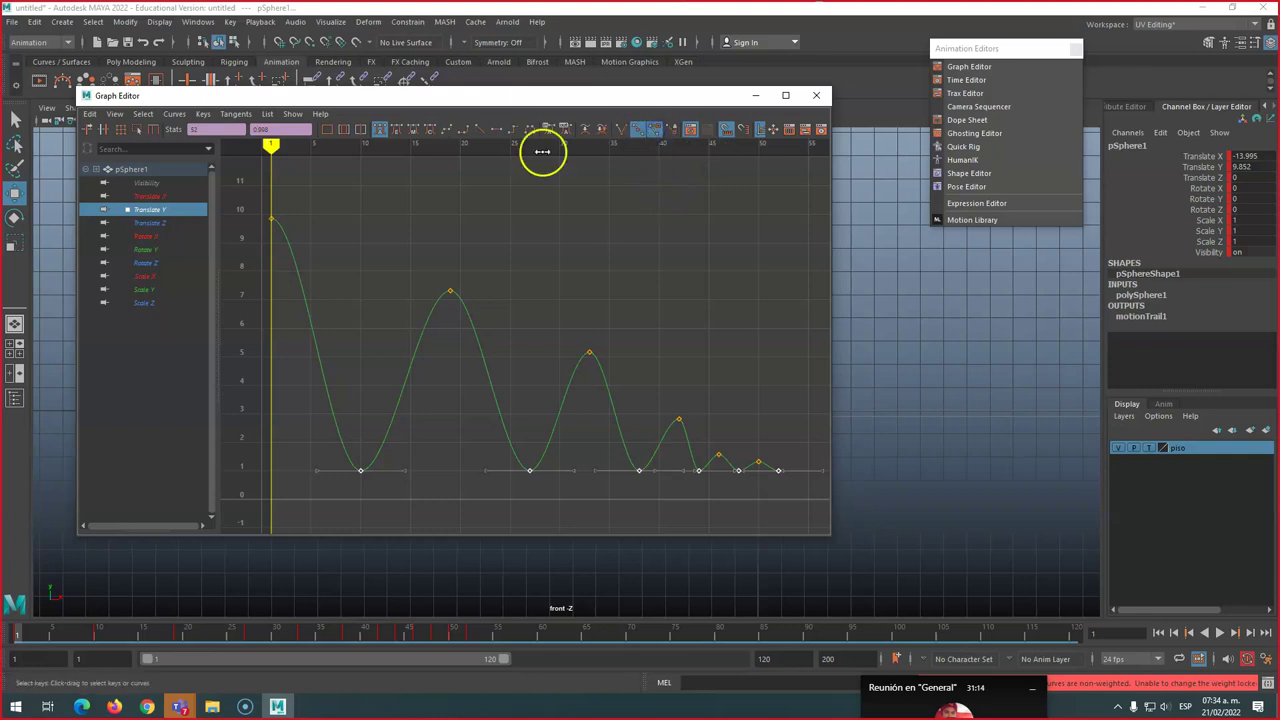
{"action": "left_click", "coordinate": [621, 132]}
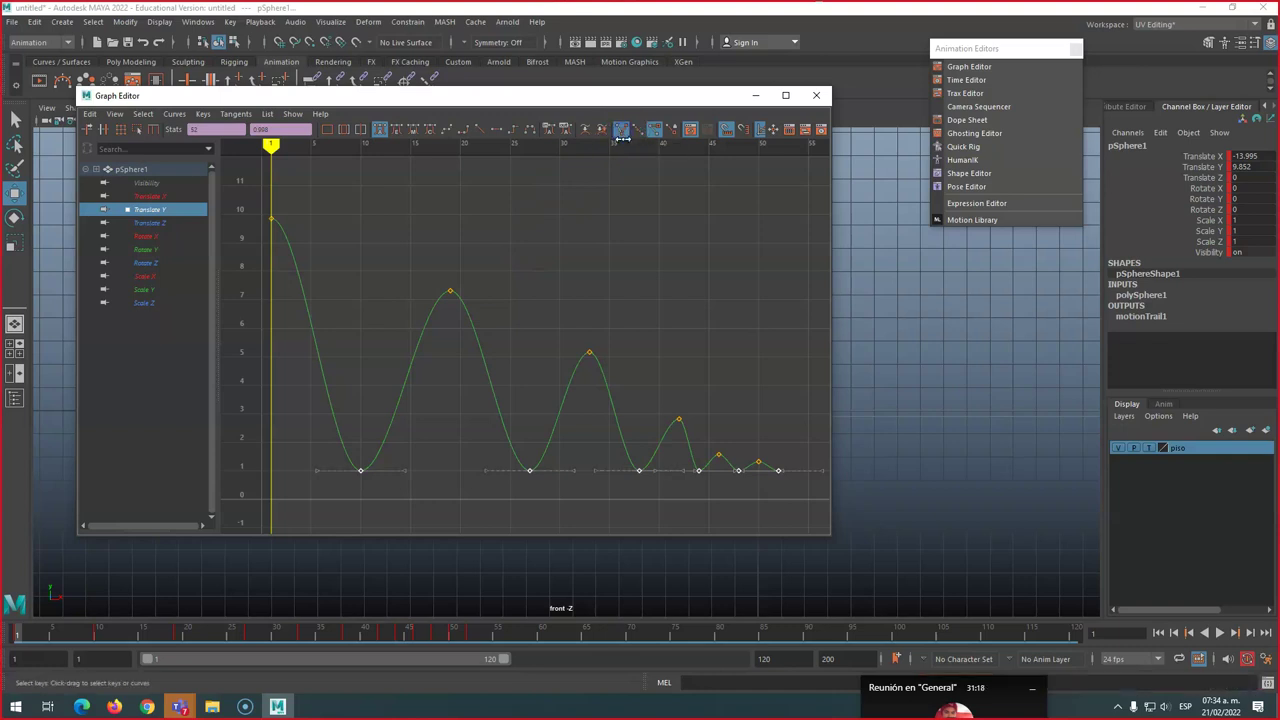
{"action": "left_click", "coordinate": [428, 449]}
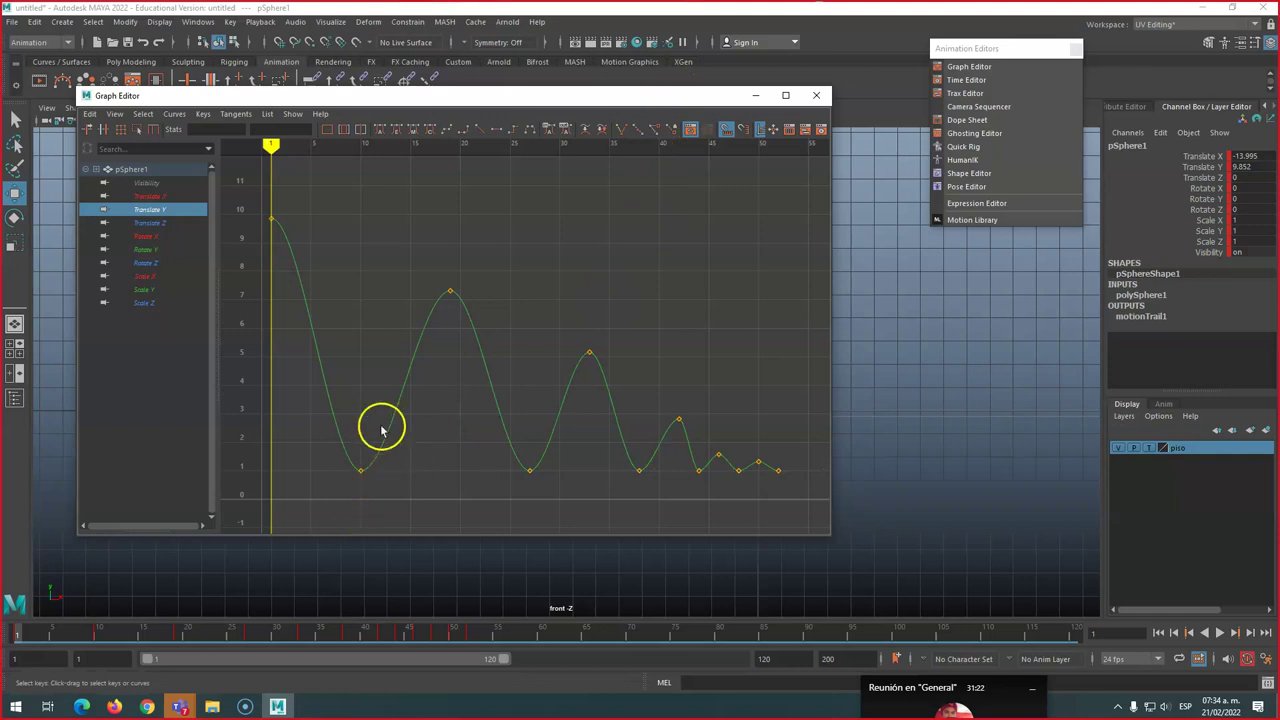
Try tilting the unbroken tangent handles of the Translate Y peak key at frame 19
{"action": "left_click", "coordinate": [451, 293]}
{"action": "left_click", "coordinate": [494, 291]}
{"action": "mouse_move", "coordinate": [494, 293]}
{"action": "left_mouse_down"}
{"action": "mouse_move", "coordinate": [491, 260]}
{"action": "mouse_move", "coordinate": [496, 289]}
{"action": "left_mouse_up"}
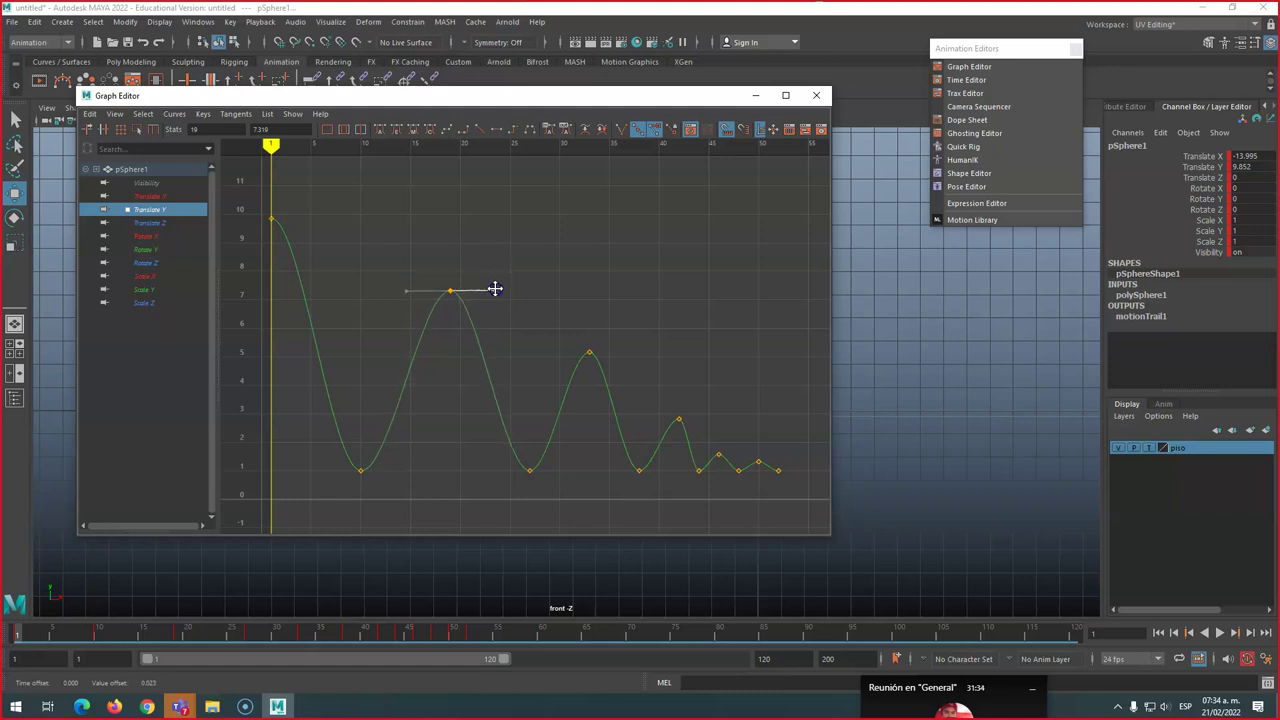
{"action": "mouse_move", "coordinate": [496, 298]}
{"action": "left_mouse_down"}
{"action": "mouse_move", "coordinate": [491, 369]}
{"action": "mouse_move", "coordinate": [506, 271]}
{"action": "mouse_move", "coordinate": [480, 114]}
{"action": "mouse_move", "coordinate": [494, 287]}
{"action": "left_mouse_up"}
{"action": "left_click", "coordinate": [390, 255]}
{"action": "left_click_drag", "start_coordinate": [450, 297], "coordinate": [451, 298]}
{"action": "left_click_drag", "start_coordinate": [566, 334], "coordinate": [640, 363]}
{"action": "left_click", "coordinate": [662, 405]}
{"action": "left_click_drag", "start_coordinate": [662, 405], "coordinate": [720, 434]}
Steepen the incoming and outgoing tangents of the frame 10 key on the Translate Y curve into a sharp V
{"action": "left_click", "coordinate": [361, 470]}
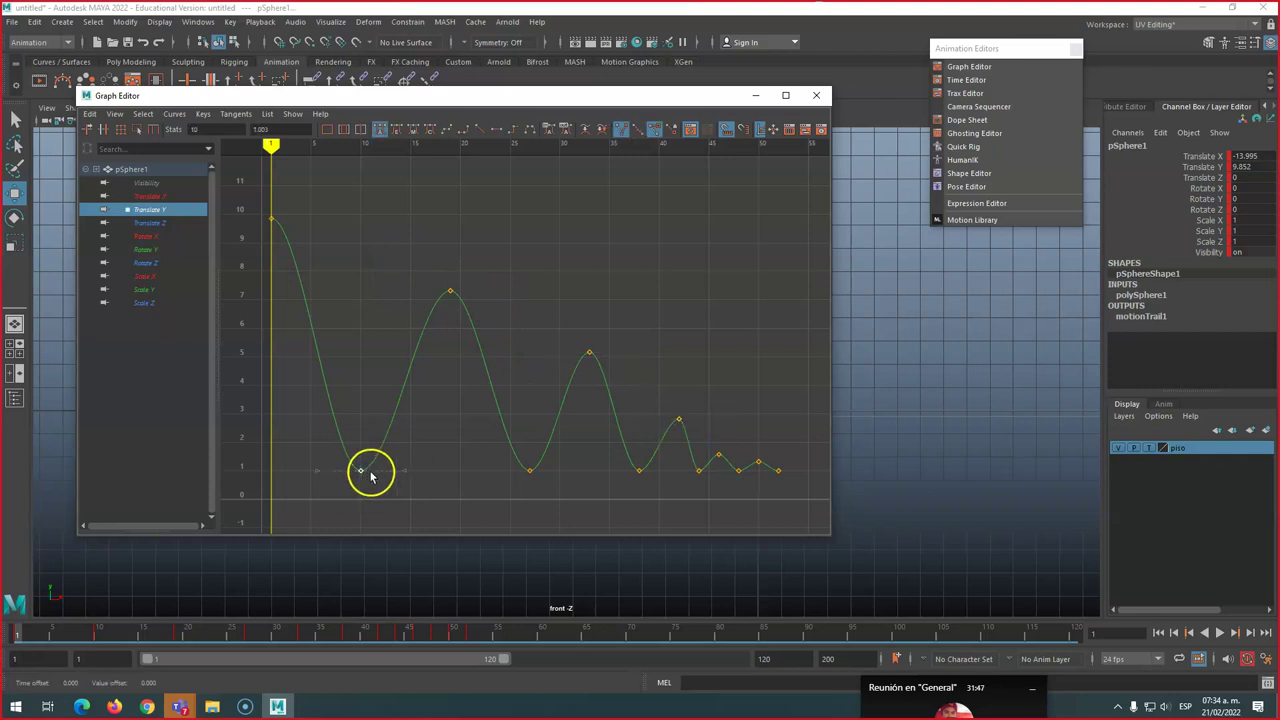
{"action": "key", "text": "w"}
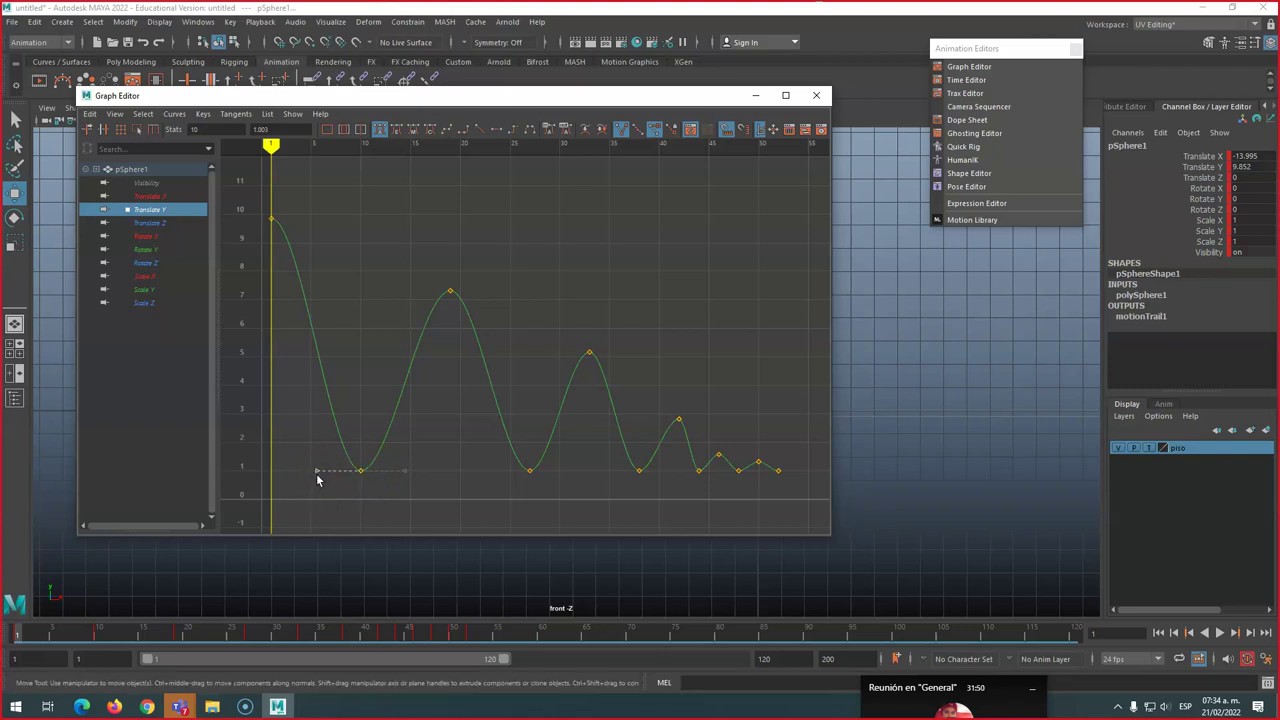
{"action": "left_click_drag", "start_coordinate": [316, 470], "coordinate": [340, 440]}
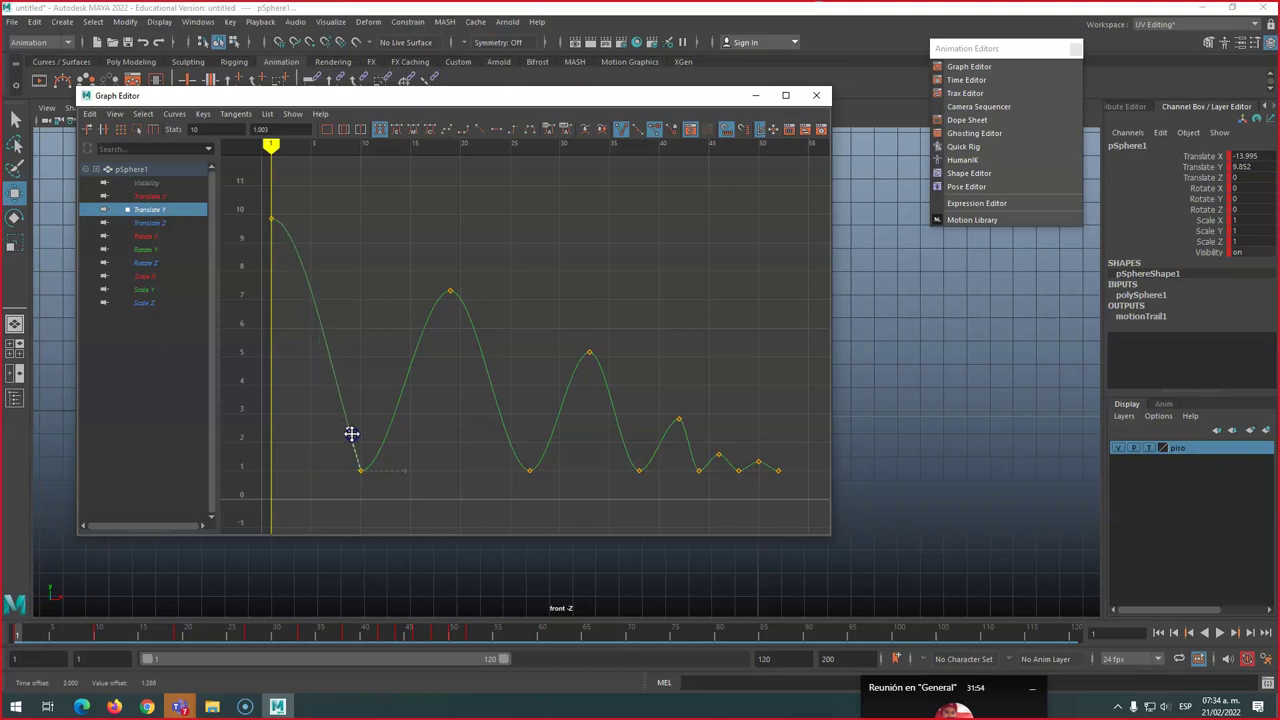
{"action": "scroll", "coordinate": [352, 442], "scroll_direction": "up", "scroll_amount": 4}
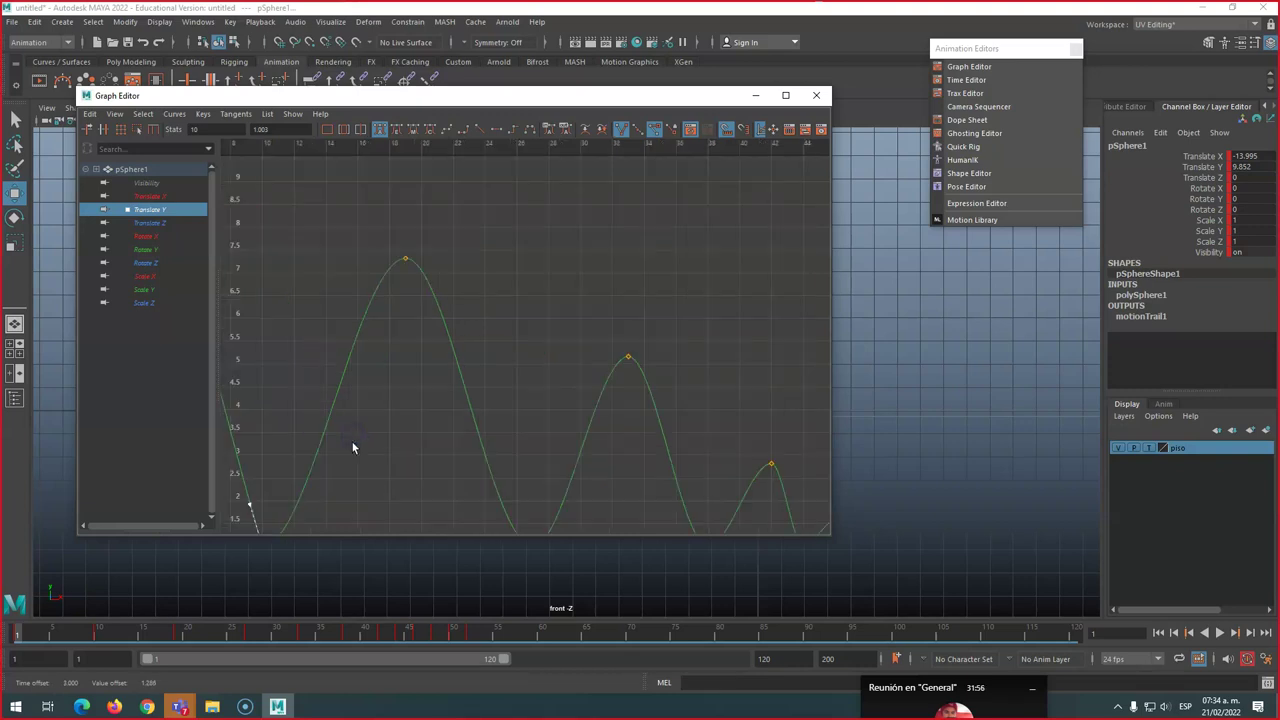
{"action": "scroll", "coordinate": [353, 439], "scroll_direction": "down", "scroll_amount": 4}
{"action": "left_click", "coordinate": [394, 477]}
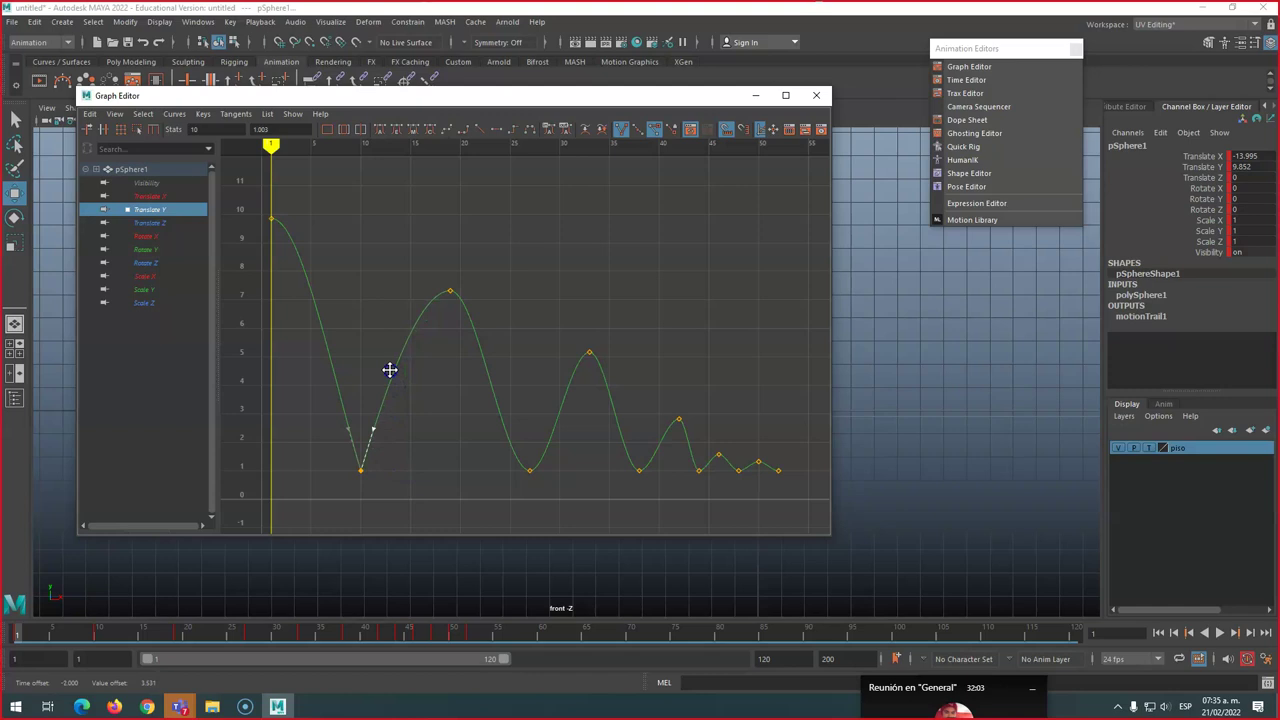
Move the Graph Editor aside, deselect the sphere and go to frame 10 to examine the first bounce on the motion trail
{"action": "left_click_drag", "start_coordinate": [371, 94], "coordinate": [900, 137]}
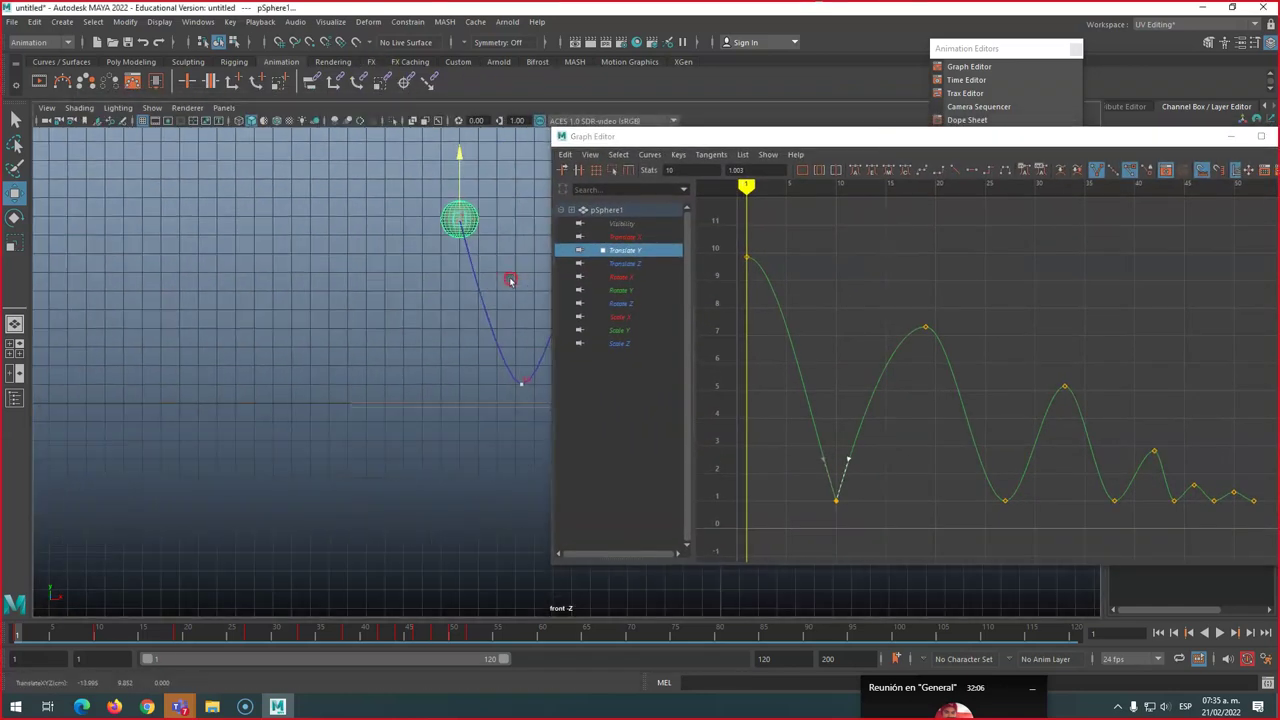
{"action": "left_click", "coordinate": [399, 392]}
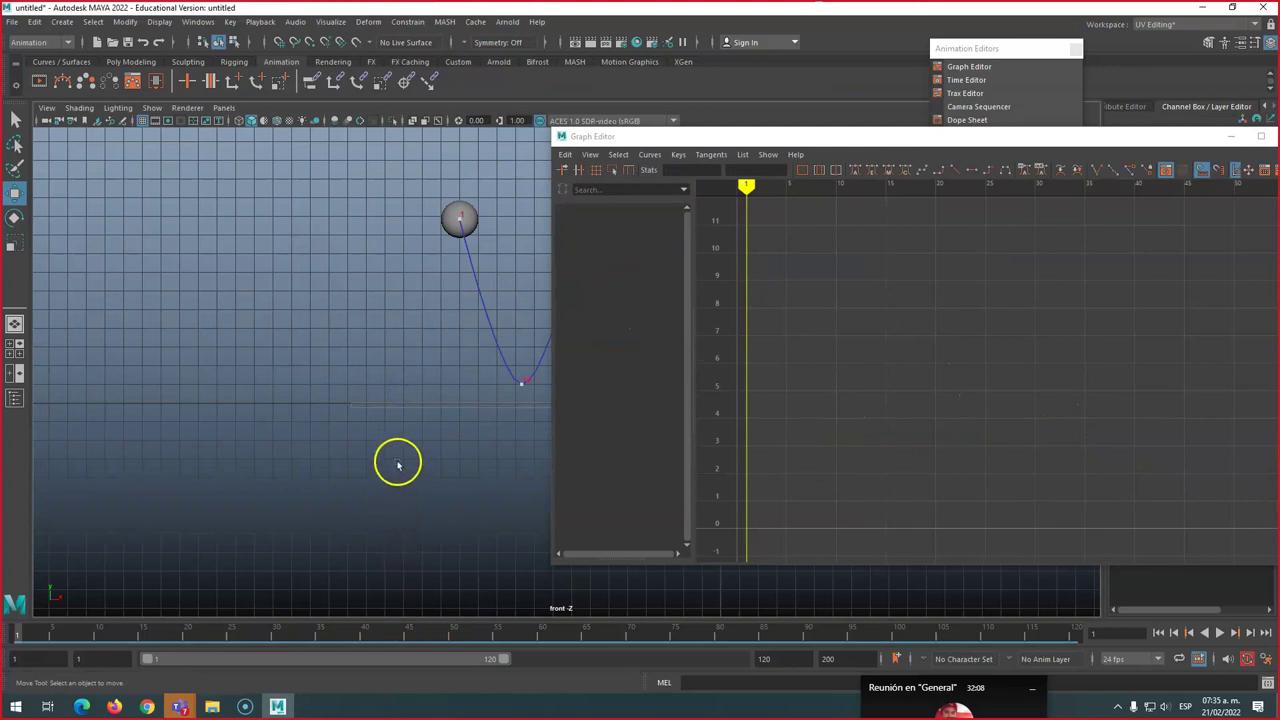
{"action": "middle_click_drag", "start_coordinate": [434, 409], "coordinate": [257, 445], "text": "alt"}
{"action": "mouse_move", "coordinate": [100, 630]}
{"action": "left_mouse_down"}
{"action": "mouse_move", "coordinate": [89, 623]}
{"action": "mouse_move", "coordinate": [166, 627]}
{"action": "mouse_move", "coordinate": [32, 630]}
{"action": "mouse_move", "coordinate": [213, 637]}
{"action": "mouse_move", "coordinate": [16, 645]}
{"action": "mouse_move", "coordinate": [135, 638]}
{"action": "mouse_move", "coordinate": [22, 638]}
{"action": "mouse_move", "coordinate": [101, 653]}
{"action": "left_mouse_up"}
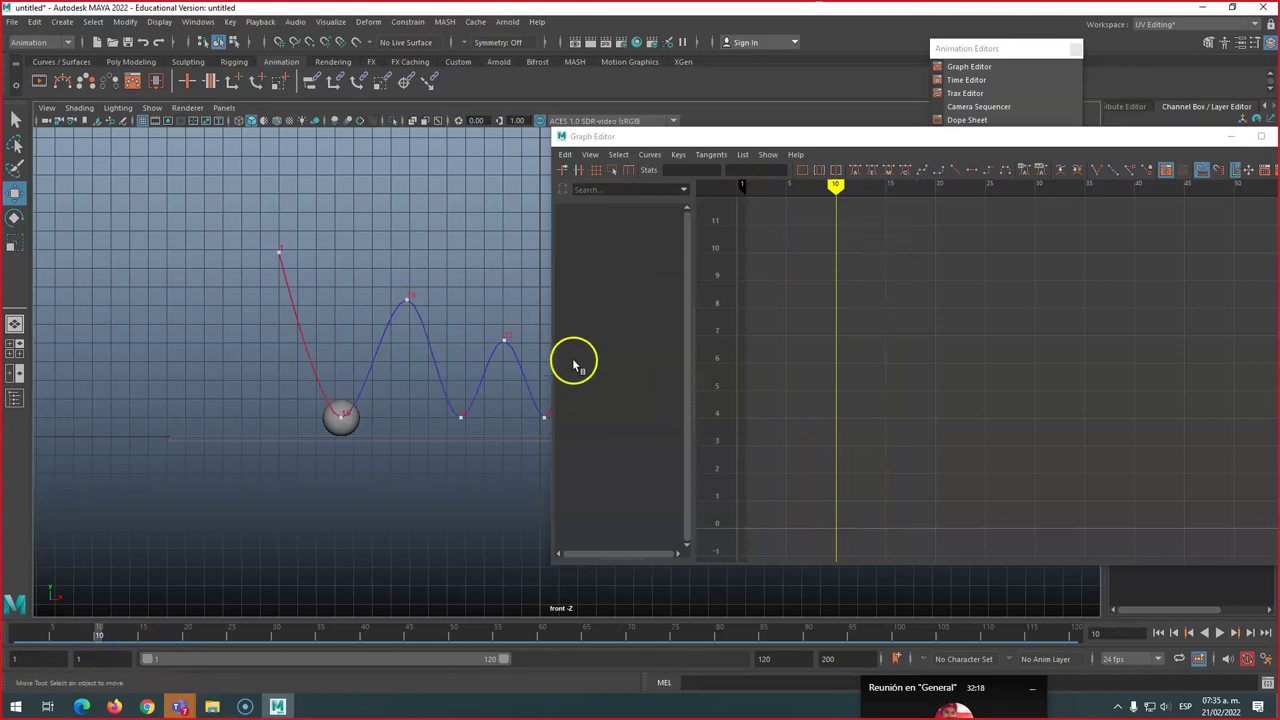
Reselect the sphere, reposition the Graph Editor beside it and isolate the Translate Y curve
{"action": "left_click", "coordinate": [352, 422]}
{"action": "left_click", "coordinate": [777, 257]}
{"action": "left_click_drag", "start_coordinate": [810, 140], "coordinate": [754, 121]}
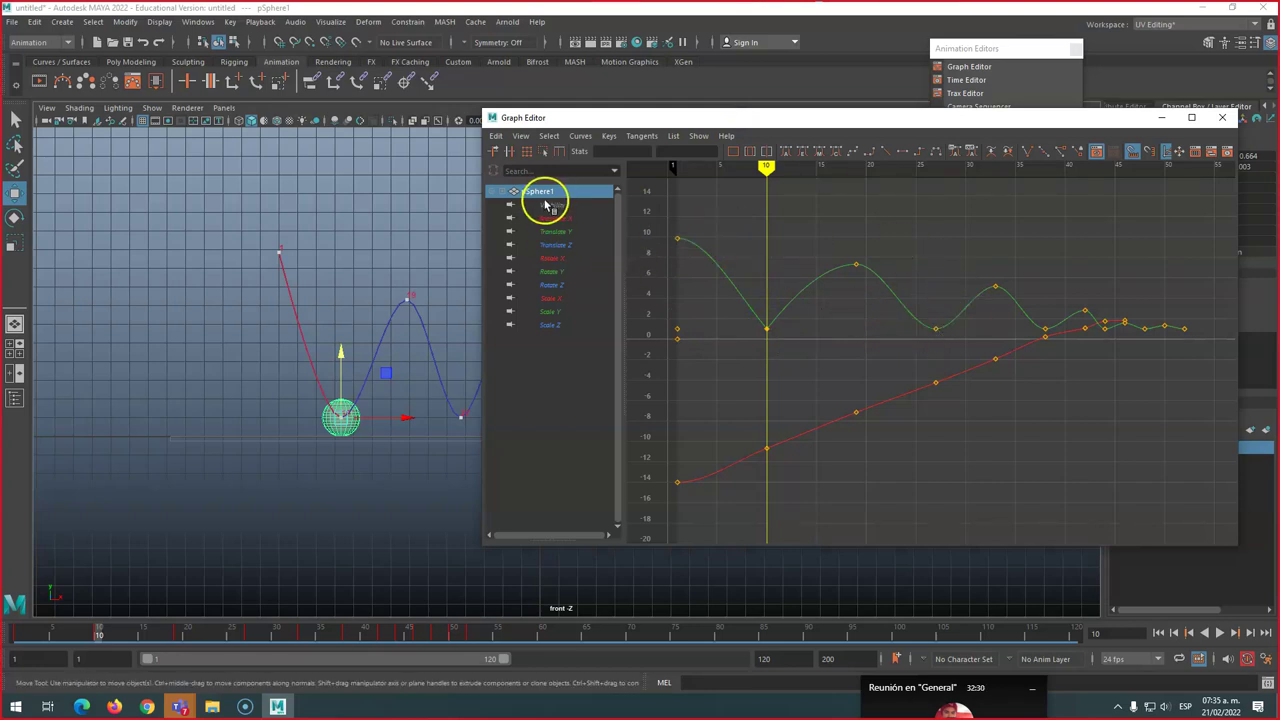
{"action": "left_click", "coordinate": [556, 232]}
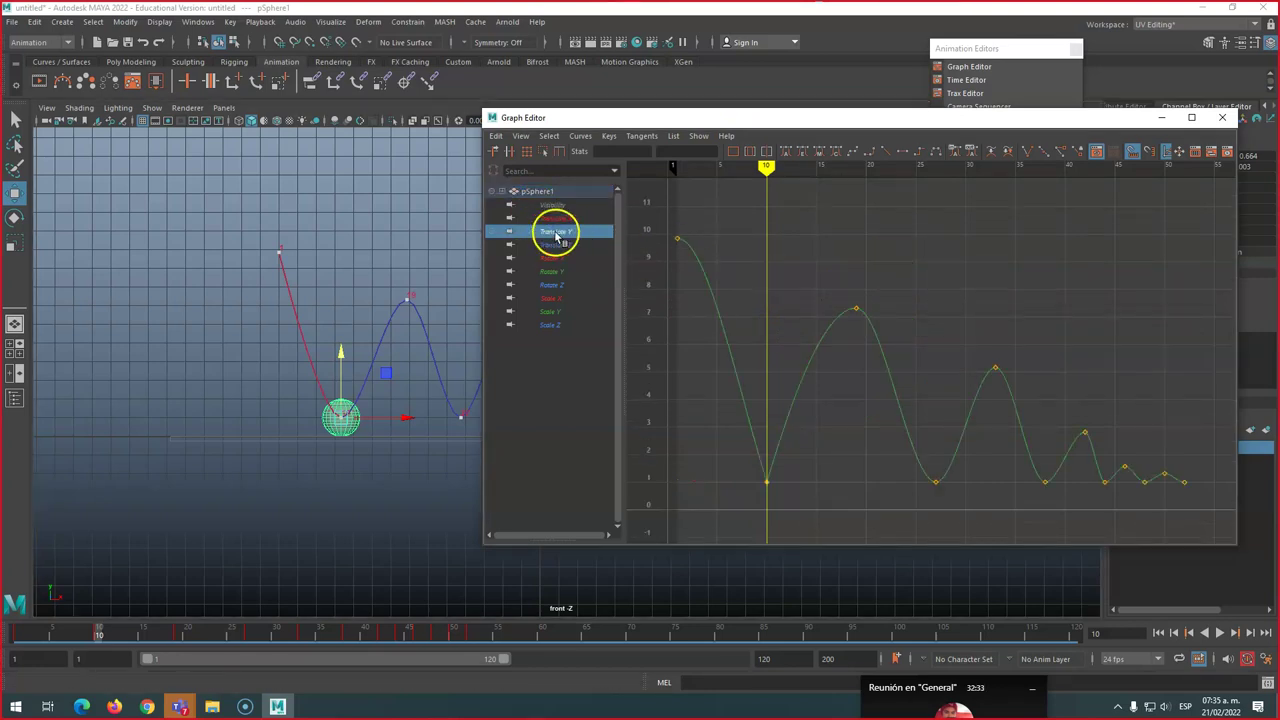
Try free tangent length on the frame 10 Translate Y key and tilt its outgoing tangent slightly outward
{"action": "left_click", "coordinate": [767, 483]}
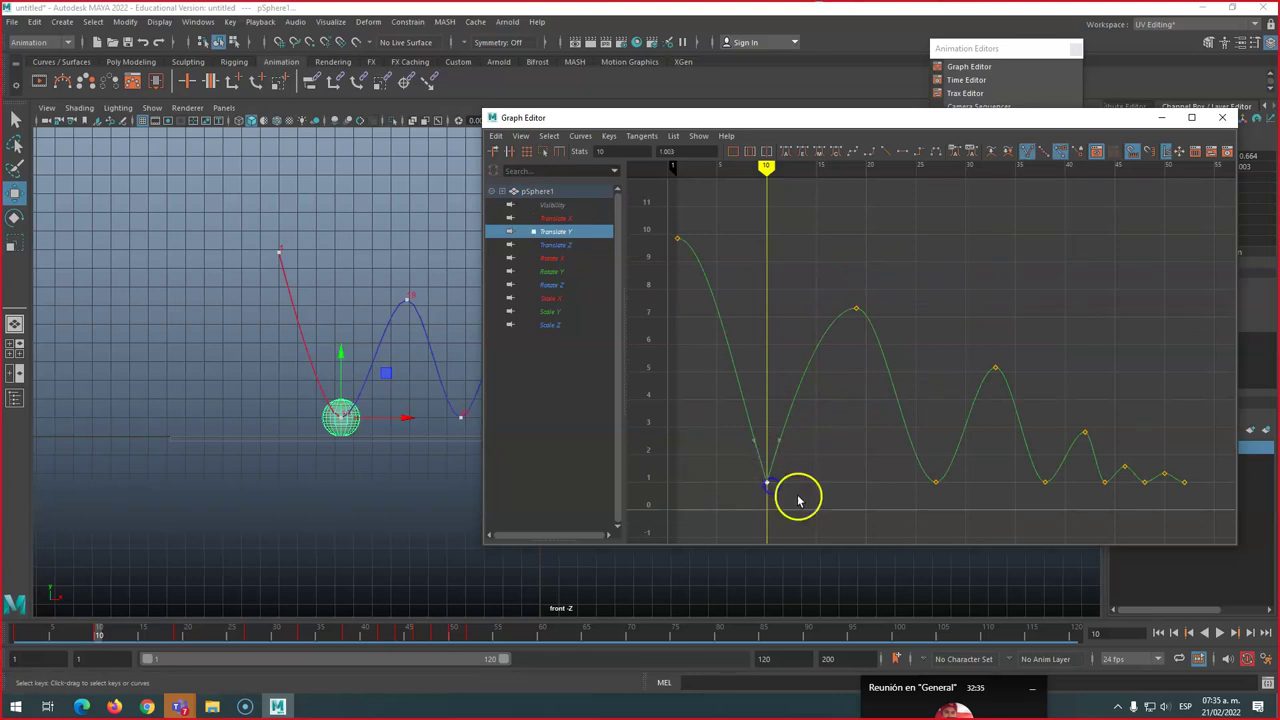
{"action": "left_click", "coordinate": [1062, 151]}
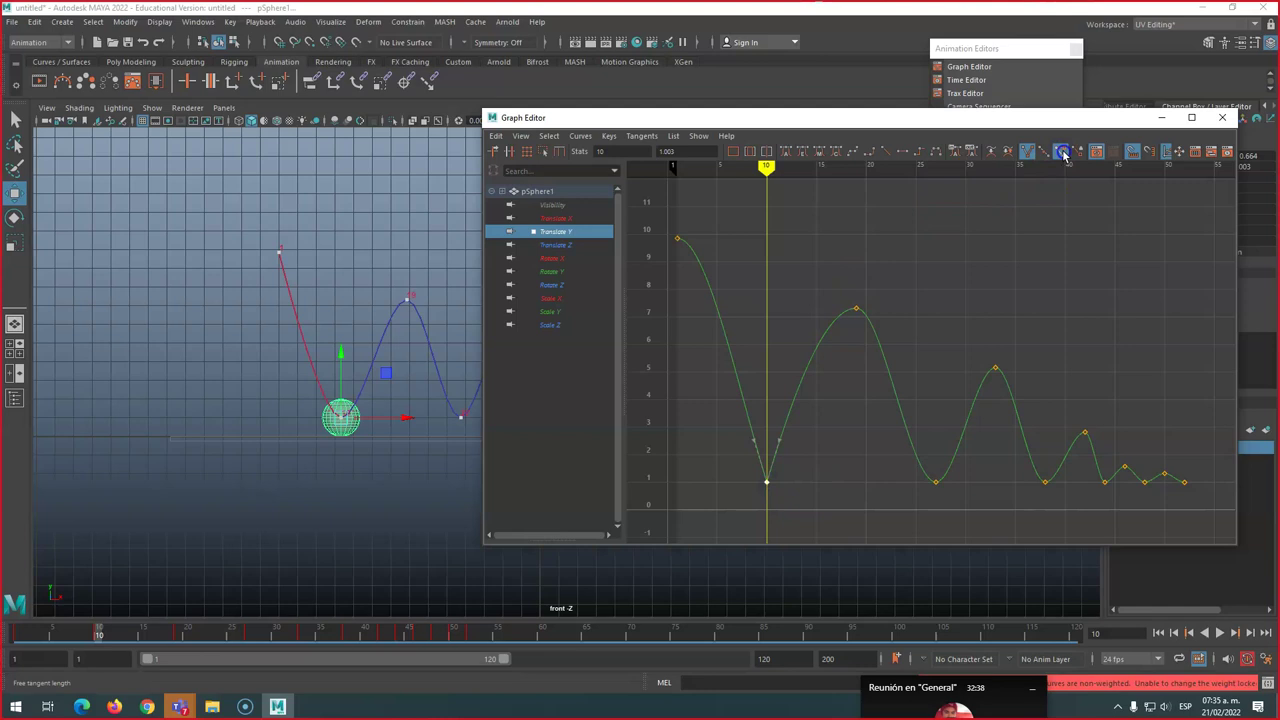
{"action": "left_click", "coordinate": [767, 481]}
{"action": "left_click_drag", "start_coordinate": [780, 440], "coordinate": [789, 422]}
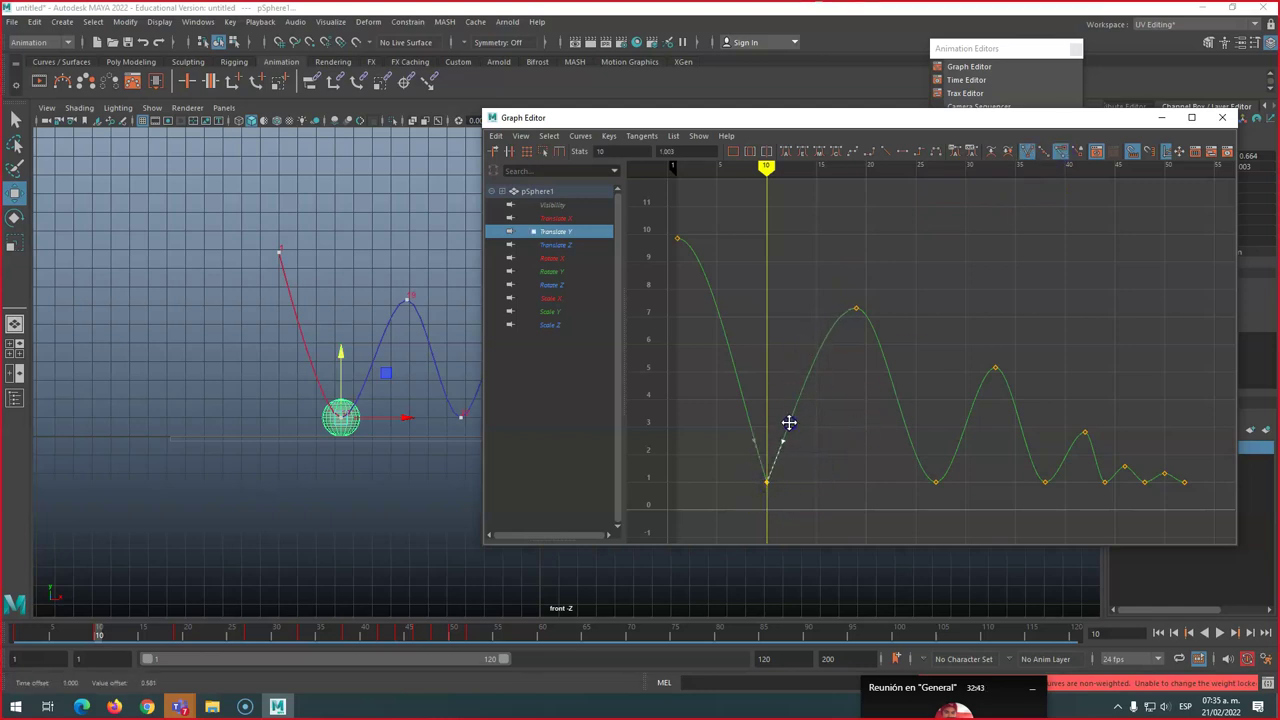
Finish the frame 10 outgoing tangent, and steepen both tangents of the frame 27 Translate Y key into a sharp V
{"action": "mouse_move", "coordinate": [811, 338]}
{"action": "left_mouse_down"}
{"action": "mouse_move", "coordinate": [791, 371]}
{"action": "mouse_move", "coordinate": [803, 391]}
{"action": "mouse_move", "coordinate": [803, 353]}
{"action": "left_mouse_up"}
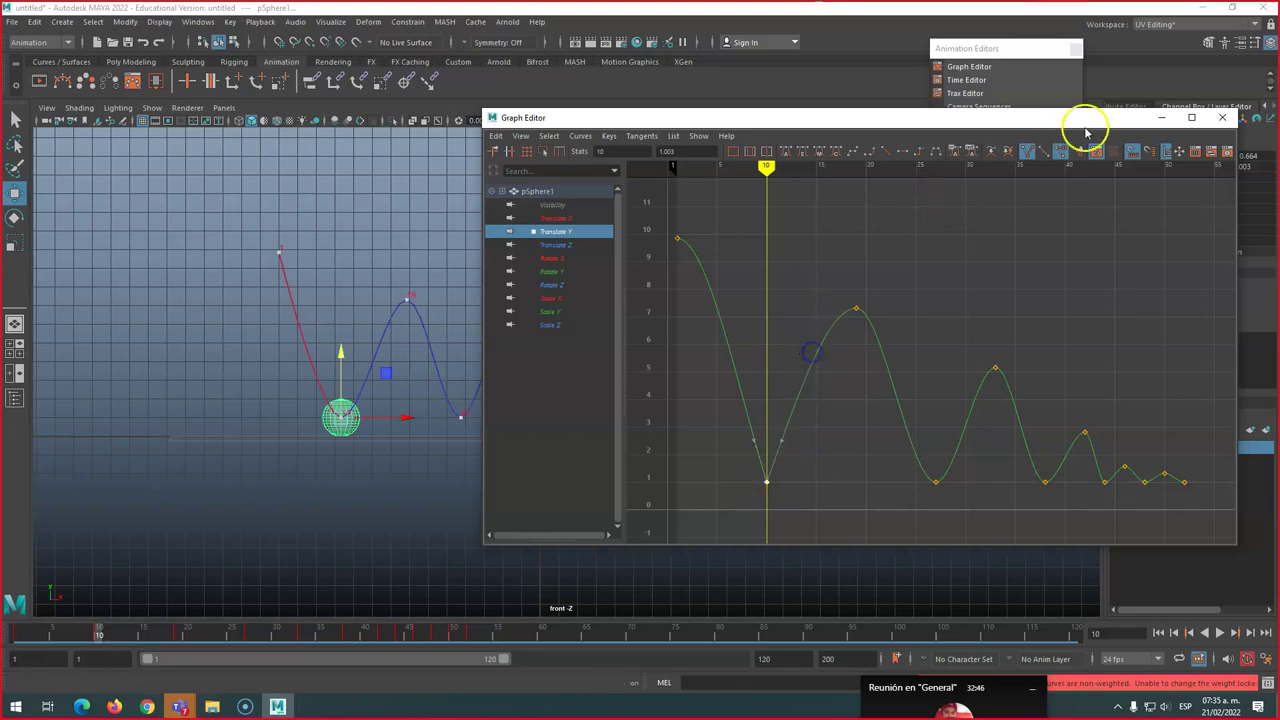
{"action": "left_click", "coordinate": [1030, 154]}
{"action": "left_click", "coordinate": [1064, 153]}
{"action": "left_click", "coordinate": [935, 482]}
{"action": "left_click_drag", "start_coordinate": [922, 482], "coordinate": [918, 443]}
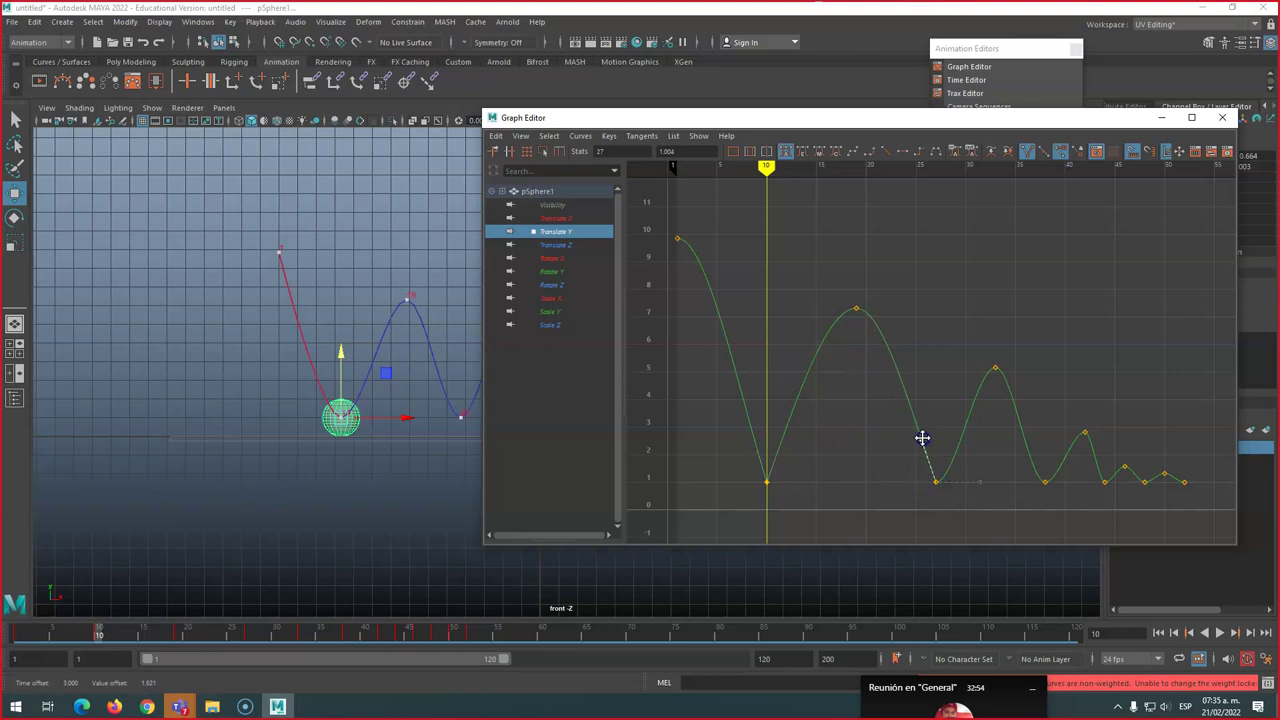
{"action": "left_click", "coordinate": [971, 472]}
{"action": "left_click_drag", "start_coordinate": [981, 484], "coordinate": [981, 481]}
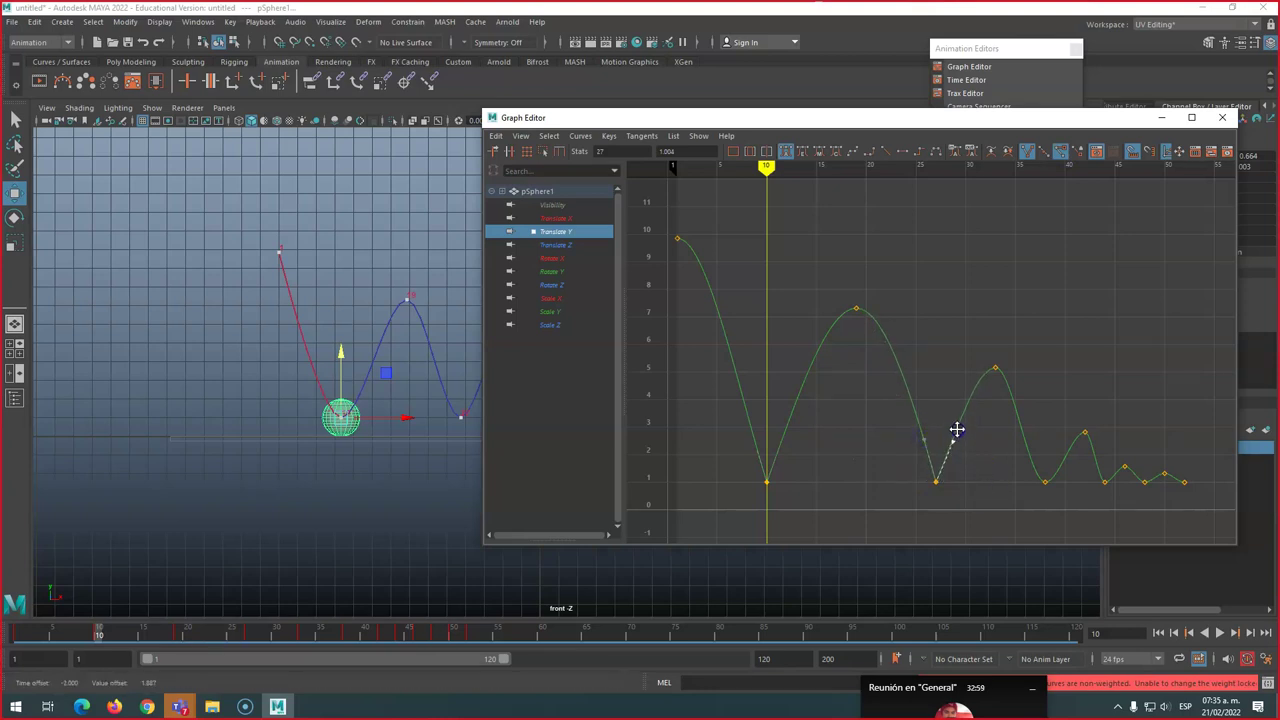
Steepen the incoming and outgoing tangents of the frame 38 and frame 44 Translate Y keys into sharp floor contacts
{"action": "left_click", "coordinate": [1045, 482]}
{"action": "mouse_move", "coordinate": [1064, 455]}
{"action": "left_mouse_down"}
{"action": "mouse_move", "coordinate": [1089, 480]}
{"action": "mouse_move", "coordinate": [1081, 454]}
{"action": "left_mouse_up"}
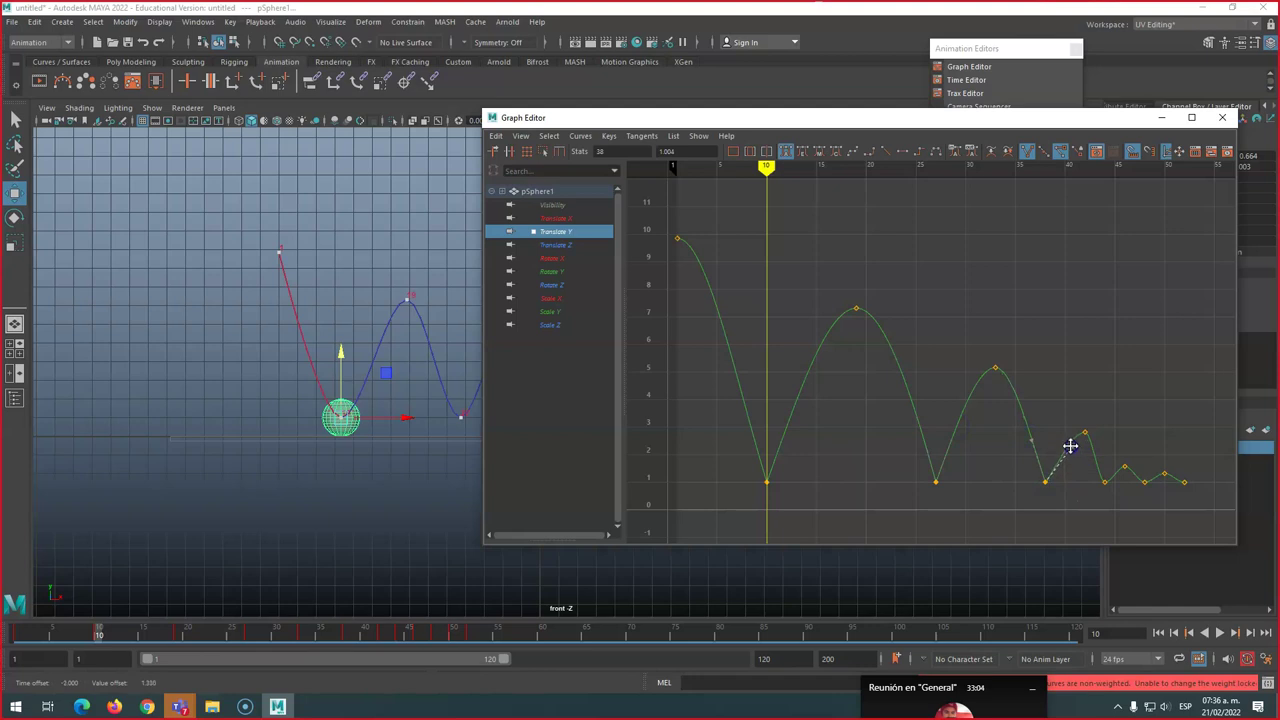
{"action": "right_click_drag", "start_coordinate": [1066, 442], "coordinate": [974, 343], "text": "alt"}
{"action": "middle_click_drag", "start_coordinate": [974, 343], "coordinate": [853, 472], "text": "alt"}
{"action": "left_click", "coordinate": [856, 442]}
{"action": "right_click_drag", "start_coordinate": [863, 451], "coordinate": [864, 498], "text": "alt"}
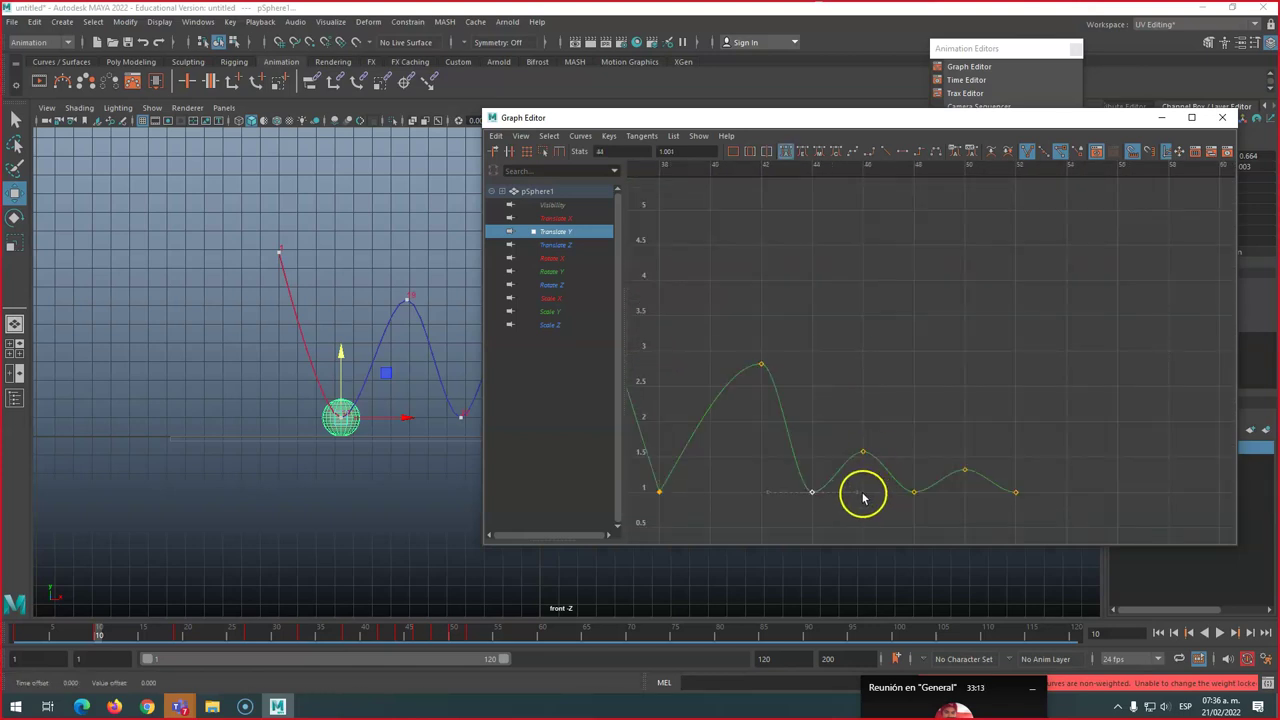
{"action": "left_click", "coordinate": [842, 460]}
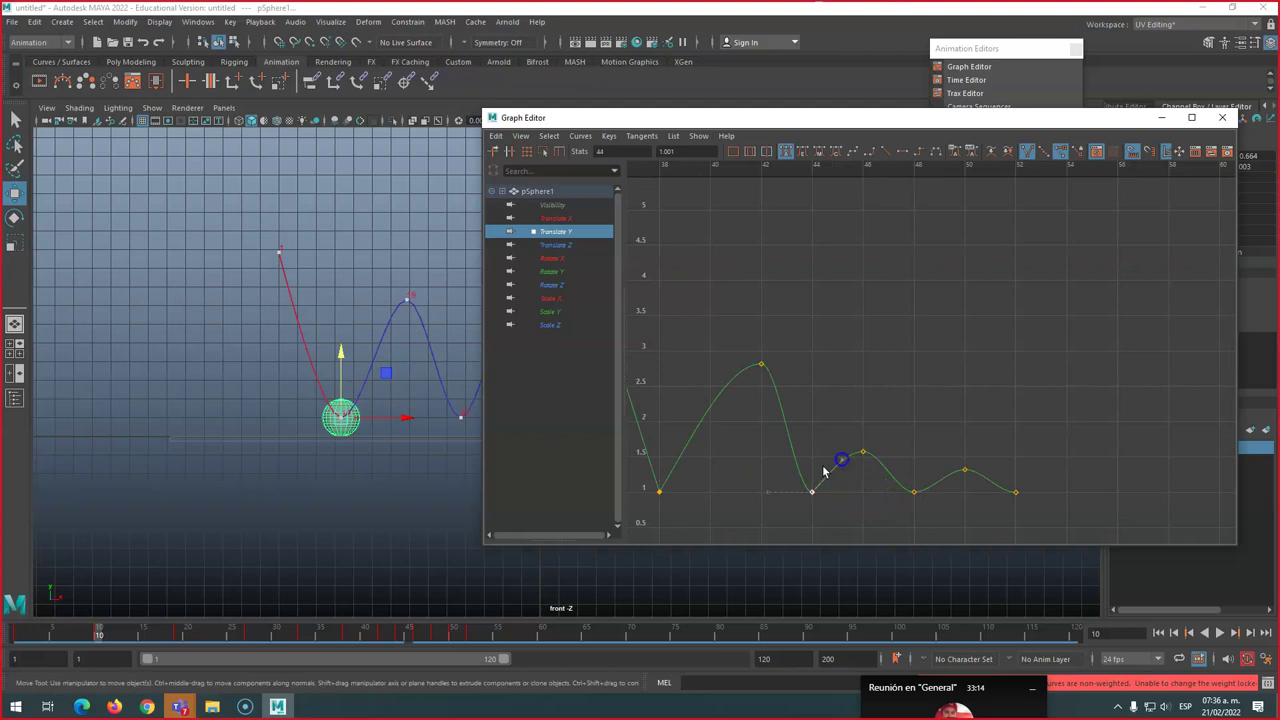
{"action": "left_click_drag", "start_coordinate": [765, 497], "coordinate": [770, 488]}
Shape the frame 48 Translate Y key into a sharp V and raise the incoming tangent of the frame 52 key
{"action": "left_click", "coordinate": [913, 491]}
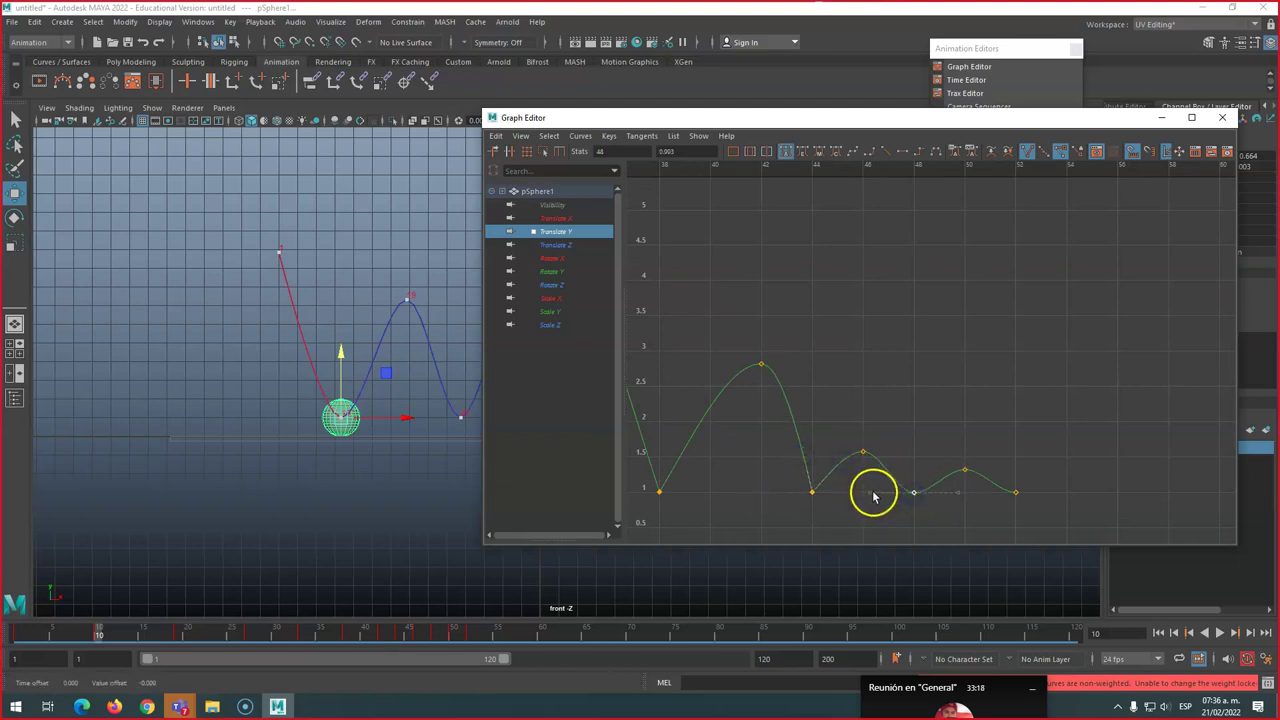
{"action": "left_click", "coordinate": [962, 496]}
{"action": "left_click_drag", "start_coordinate": [959, 495], "coordinate": [953, 475]}
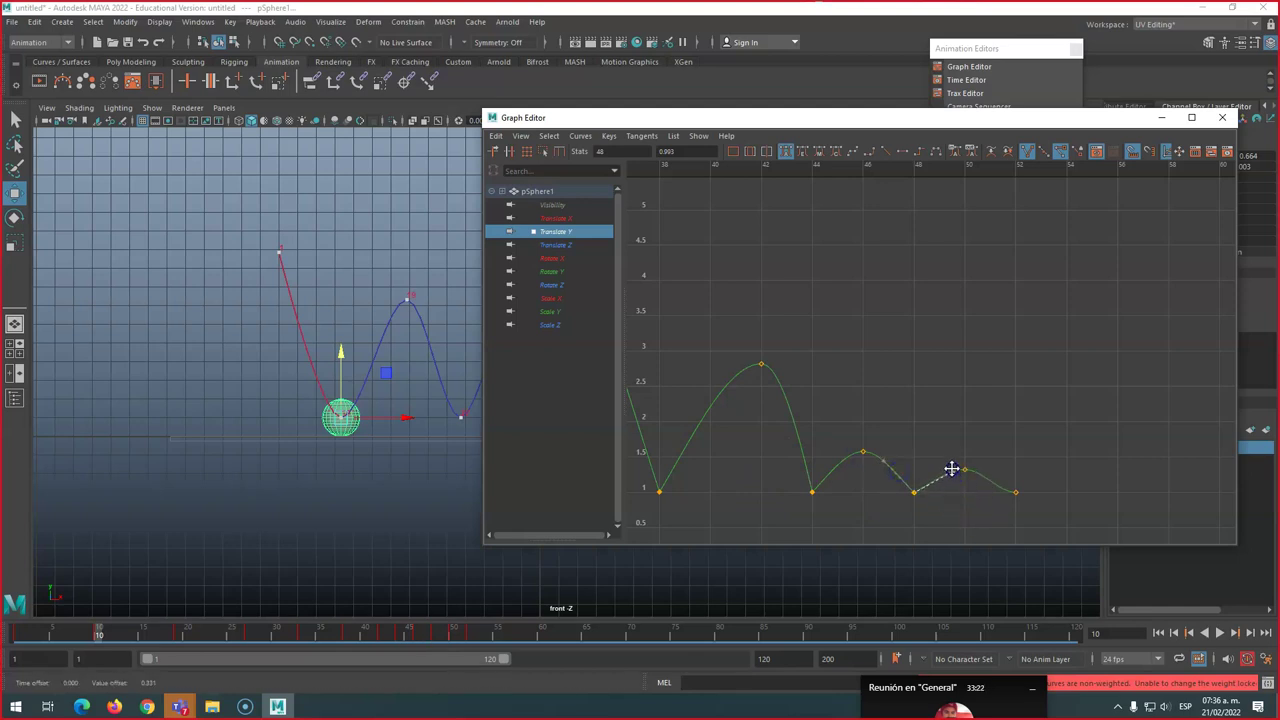
{"action": "left_click", "coordinate": [1015, 491]}
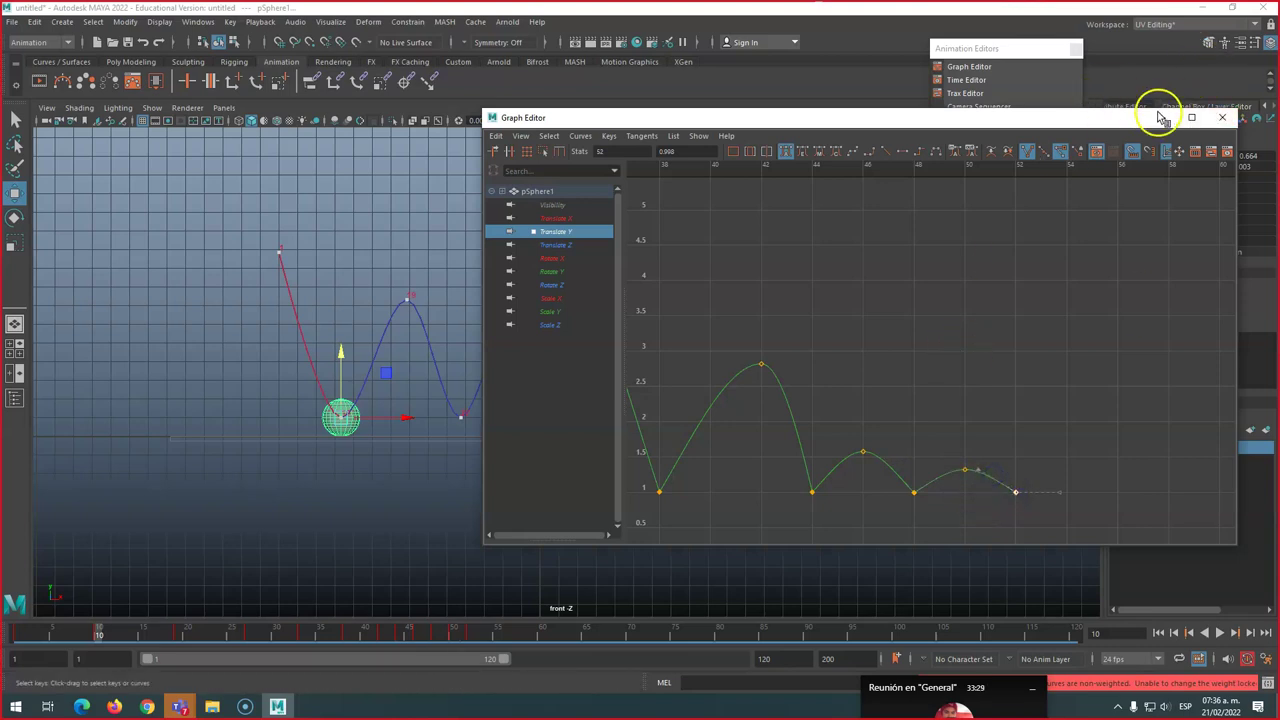
Close the Graph Editor, play the bounce animation to check it with the sphere deselected, and stop the playback
{"action": "left_click", "coordinate": [1222, 117]}
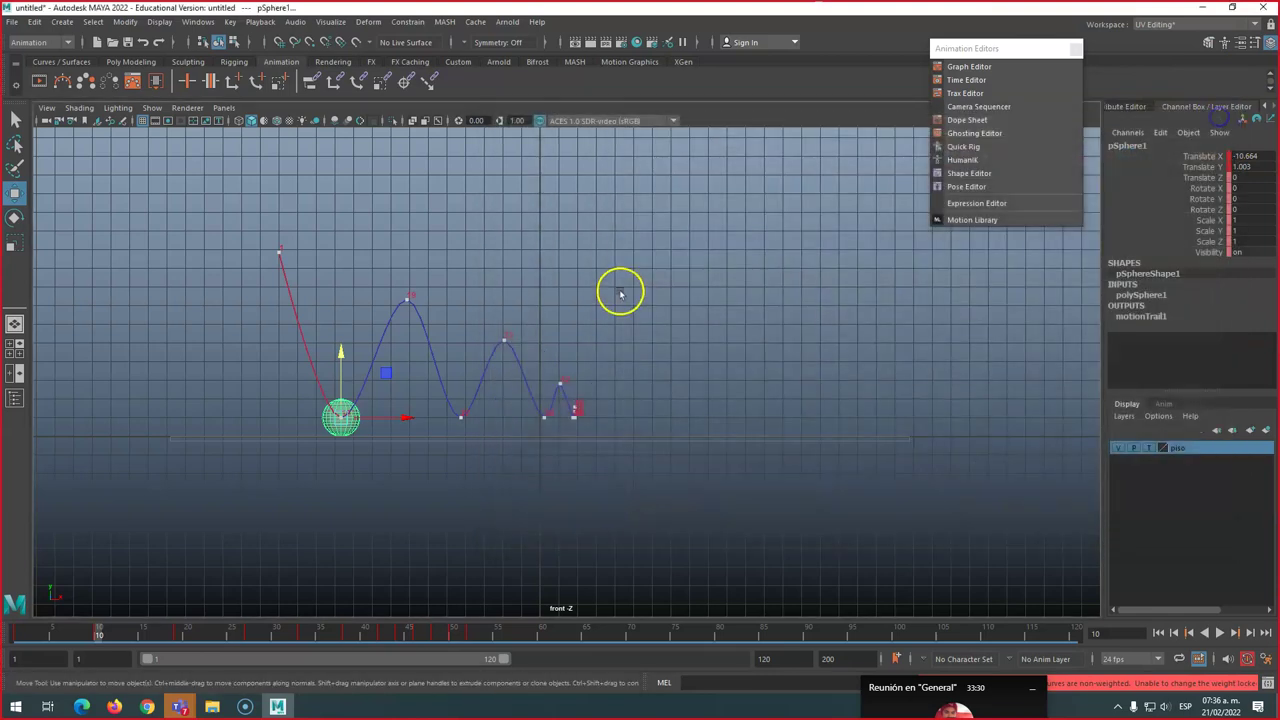
{"action": "left_click", "coordinate": [1219, 632]}
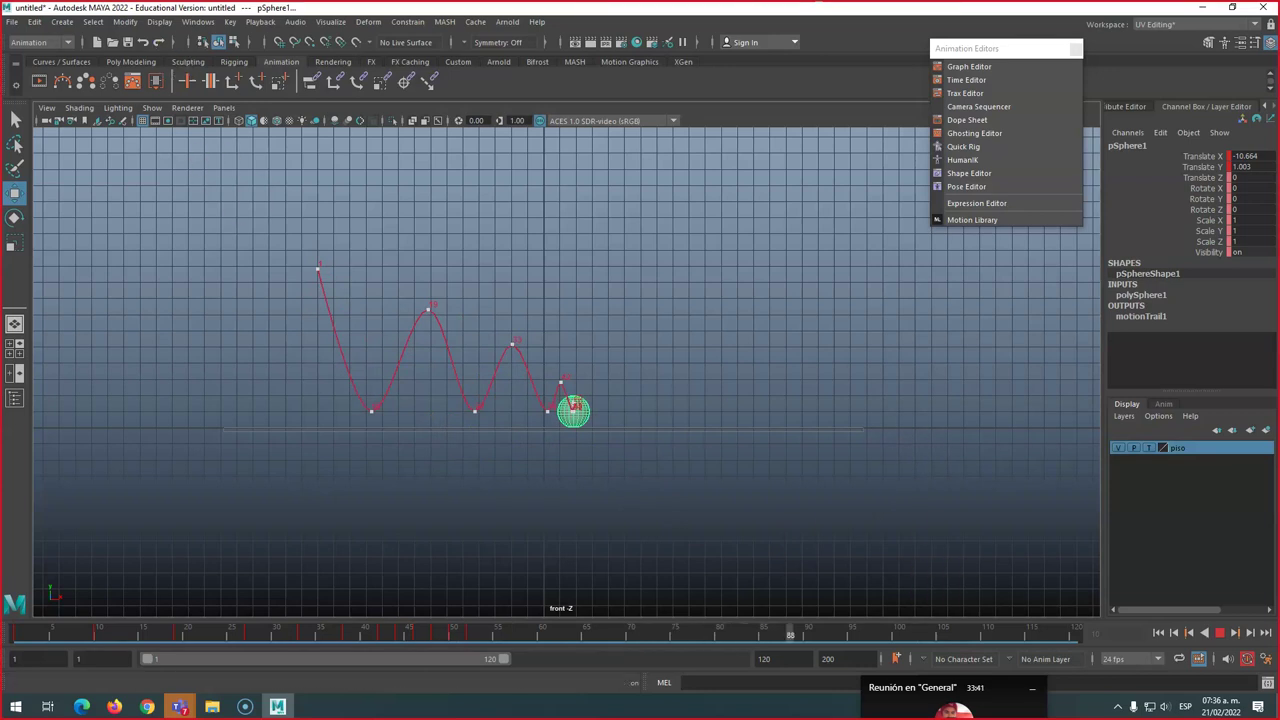
{"action": "left_click_drag", "start_coordinate": [831, 632], "coordinate": [498, 590]}
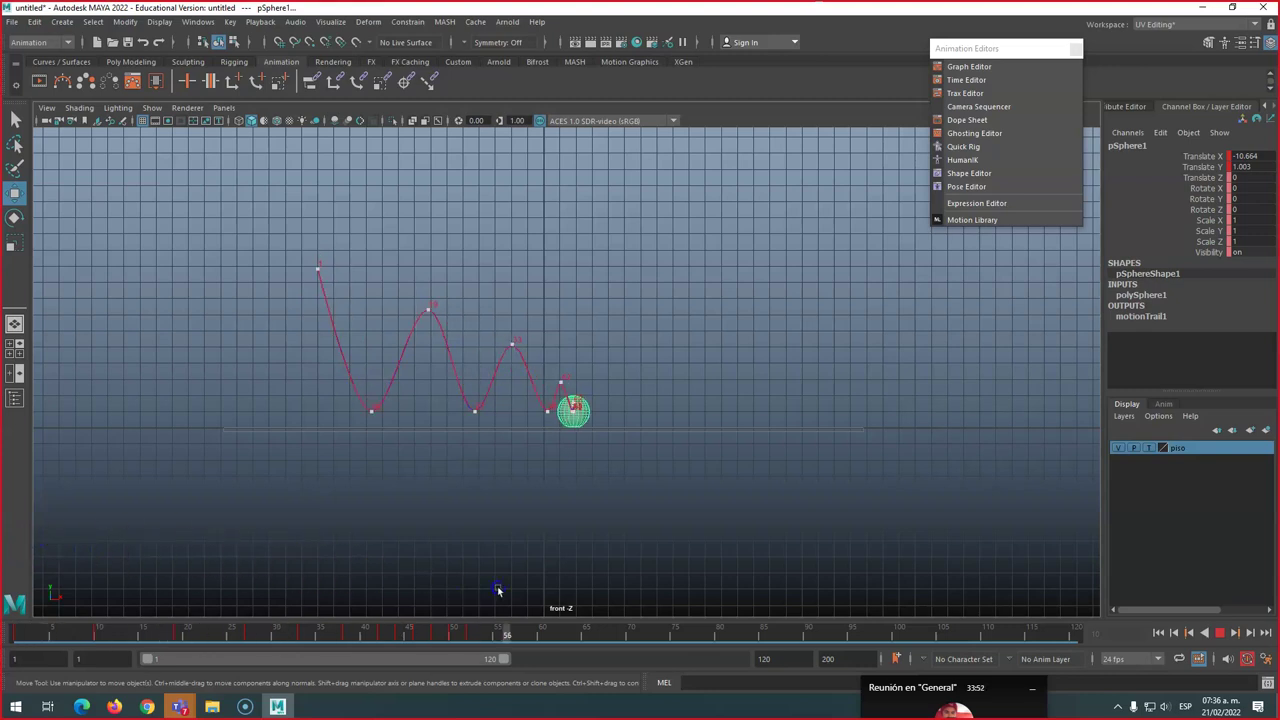
{"action": "key", "text": "alt+v"}
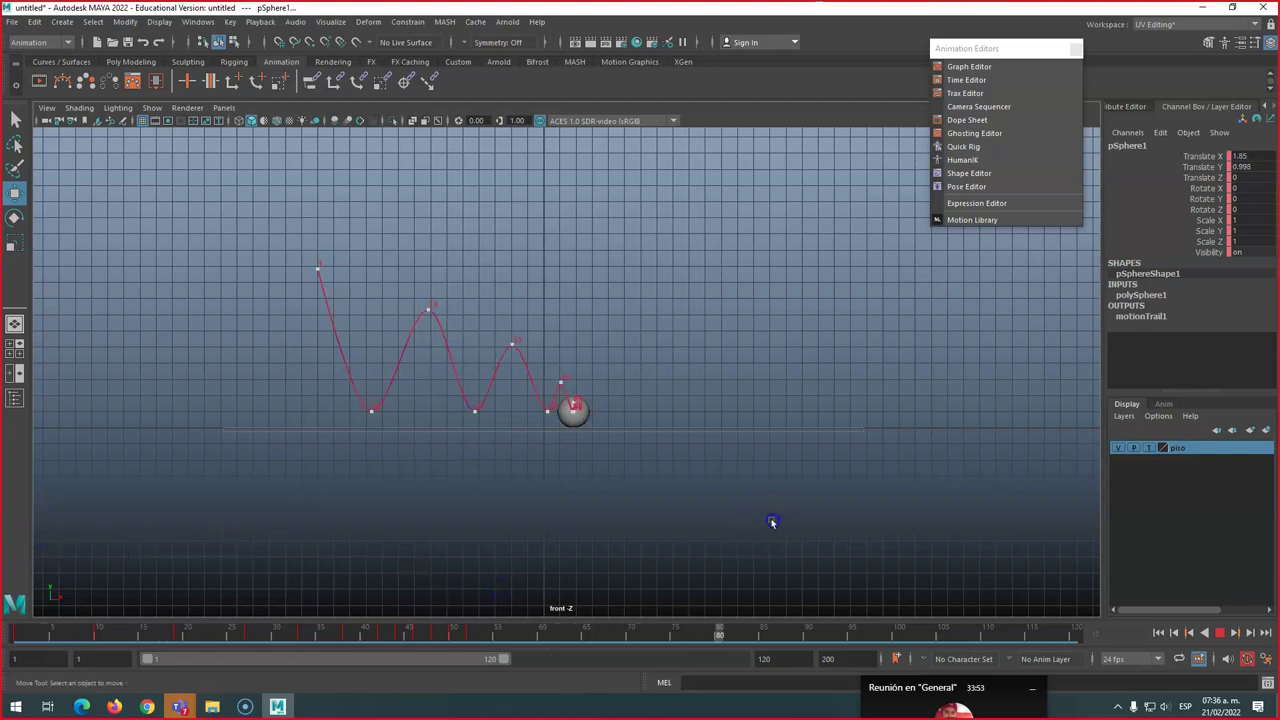
{"action": "left_click", "coordinate": [1205, 632]}
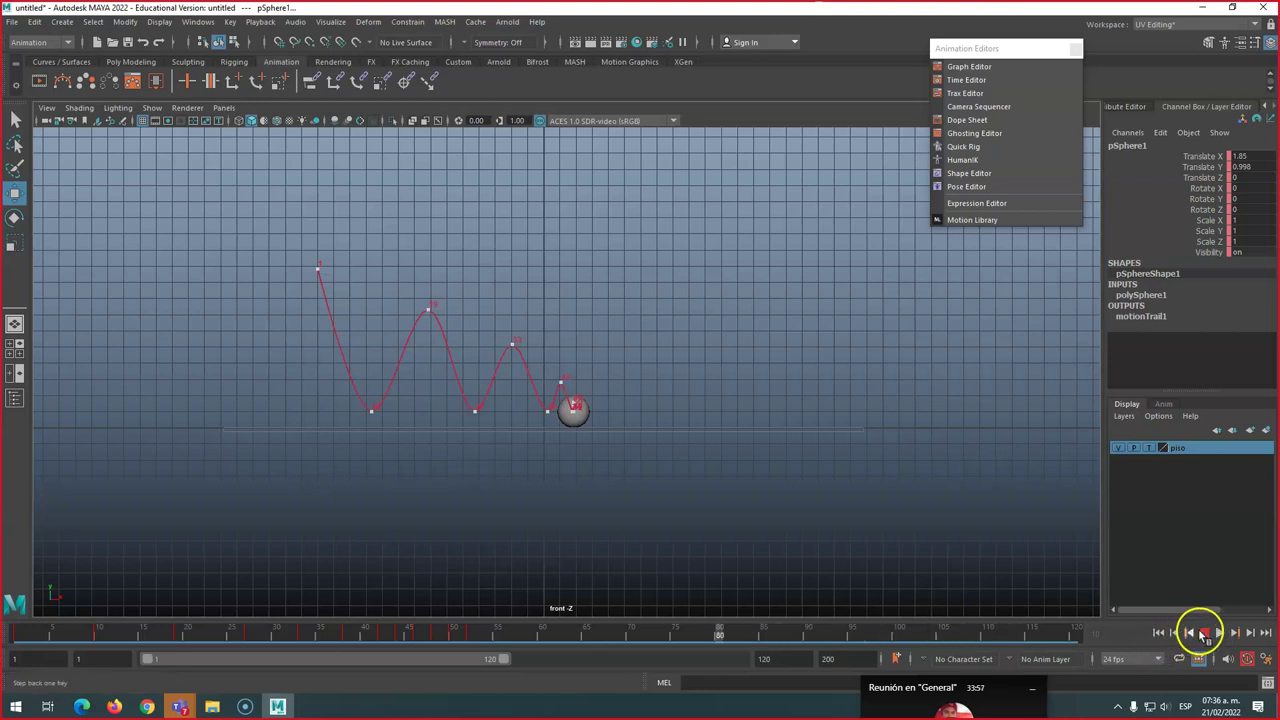
{"action": "left_click", "coordinate": [1205, 632]}
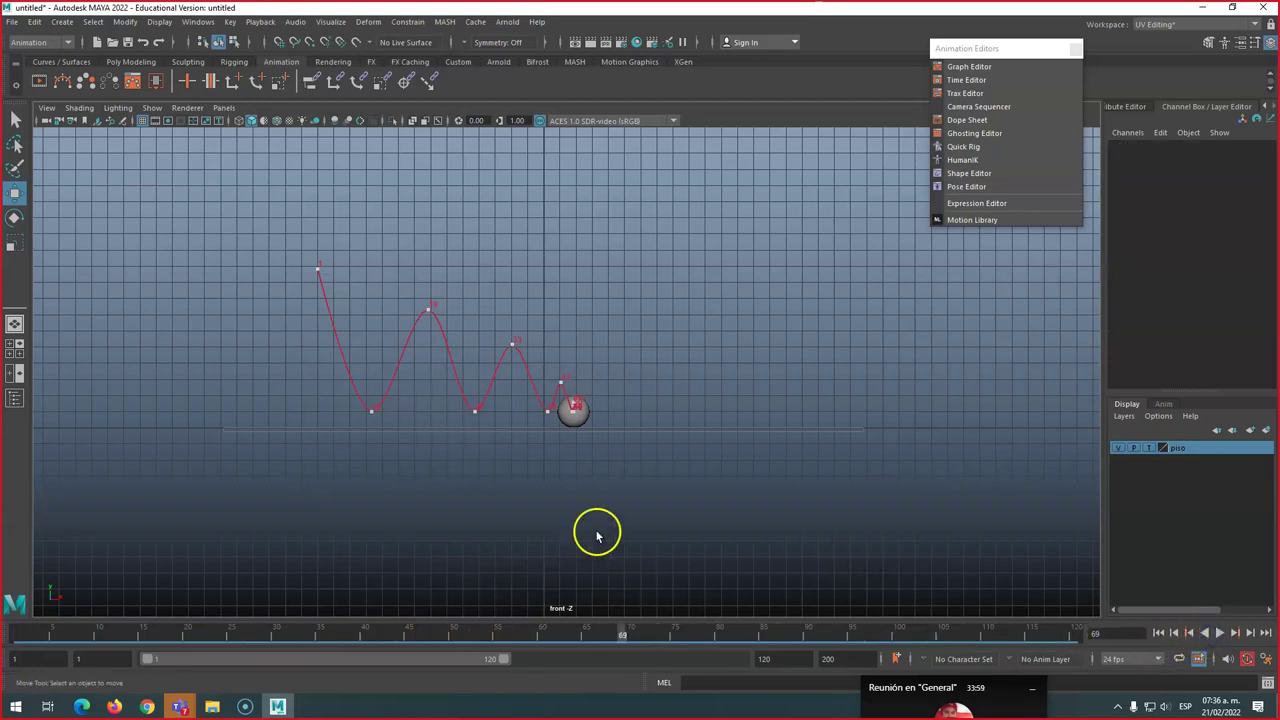
Display the camera gate in the front view and frame the sphere's whole bounce trail inside it
{"action": "left_click_drag", "start_coordinate": [597, 455], "coordinate": [715, 495]}
{"action": "scroll", "coordinate": [523, 480], "scroll_direction": "up", "scroll_amount": 1}
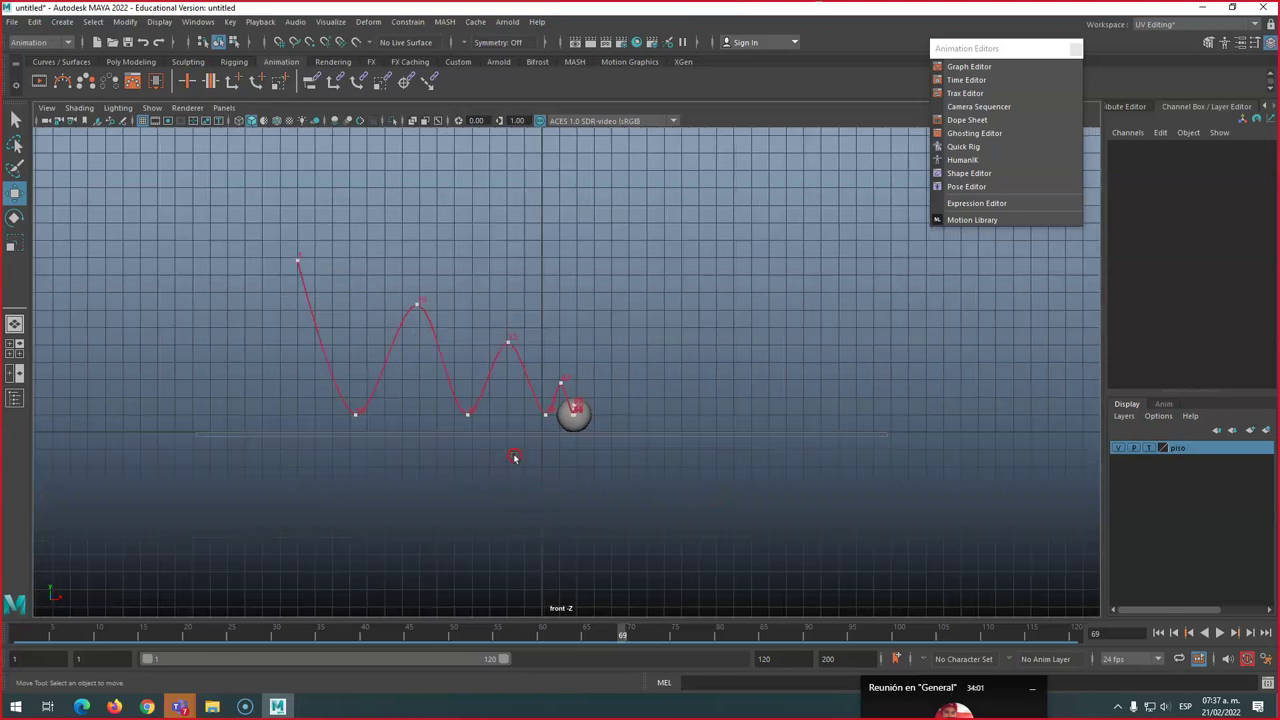
{"action": "left_click", "coordinate": [157, 124]}
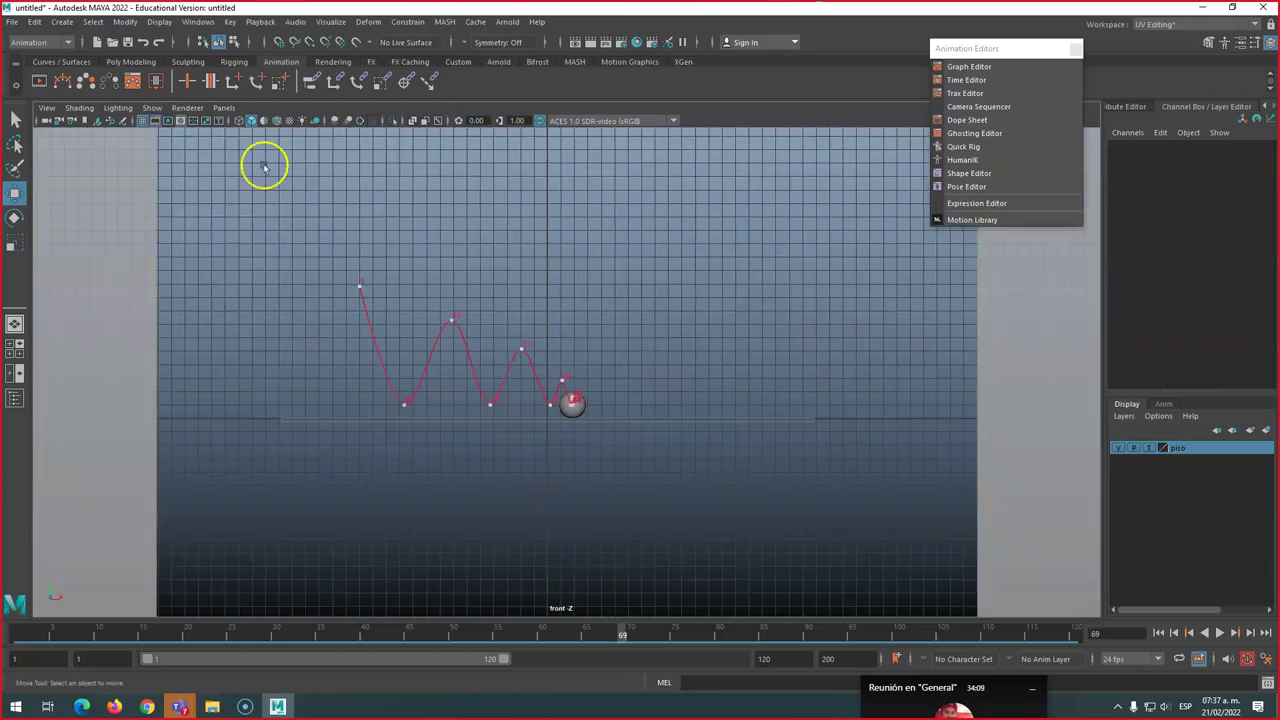
{"action": "scroll", "coordinate": [560, 360], "scroll_direction": "up", "scroll_amount": 4}
{"action": "scroll", "coordinate": [561, 358], "scroll_direction": "up", "scroll_amount": 2}
{"action": "middle_click_drag", "start_coordinate": [558, 360], "coordinate": [652, 428], "text": "alt"}
{"action": "scroll", "coordinate": [640, 422], "scroll_direction": "down", "scroll_amount": 6}
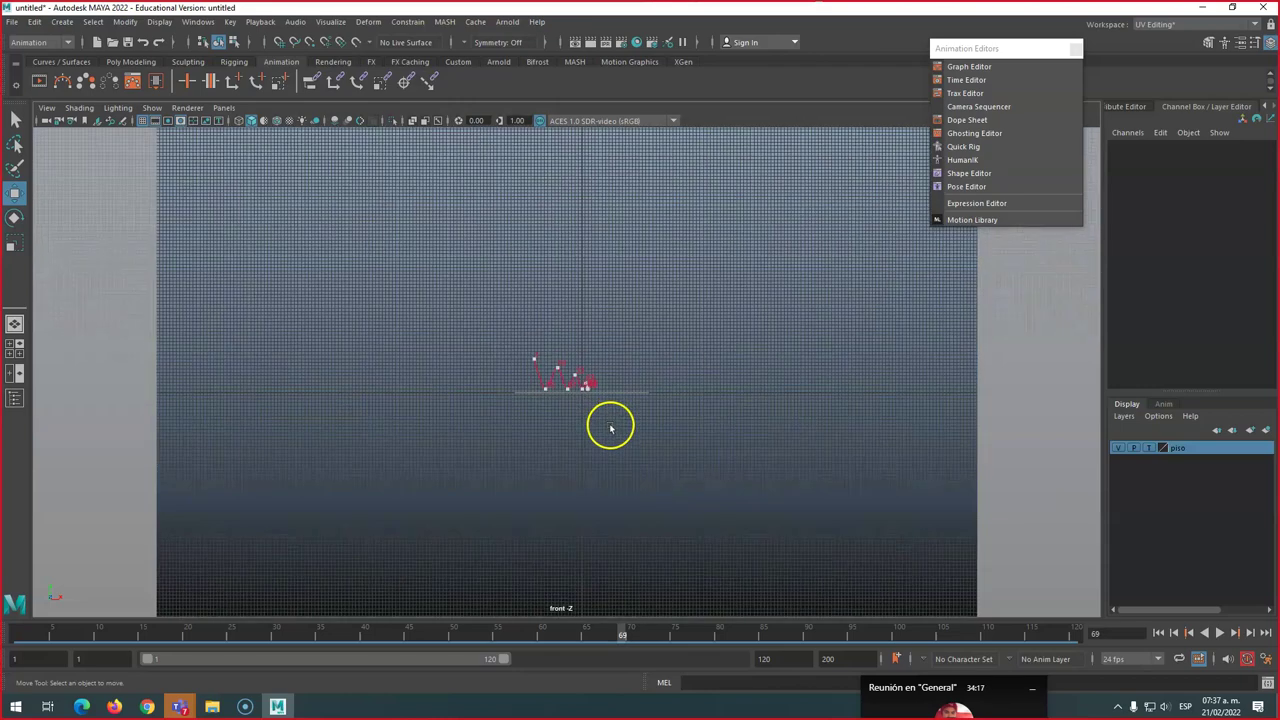
{"action": "scroll", "coordinate": [622, 444], "scroll_direction": "up", "scroll_amount": 8}
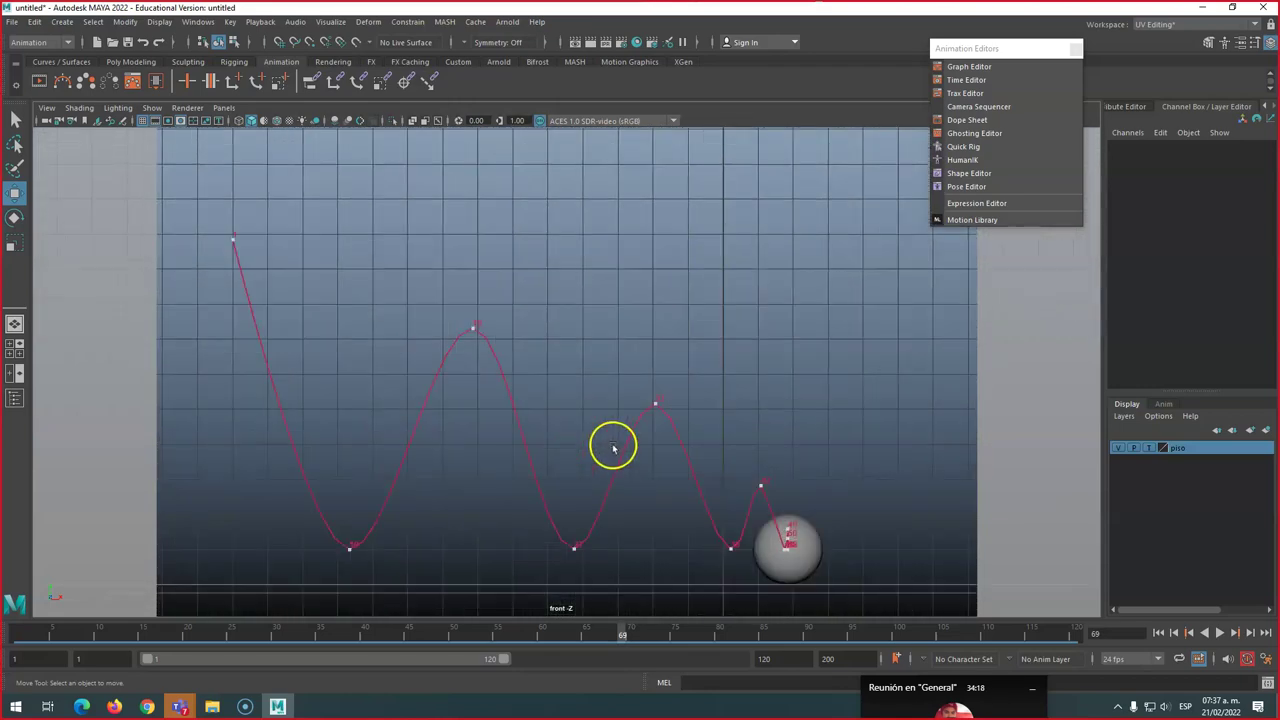
{"action": "scroll", "coordinate": [601, 463], "scroll_direction": "down", "scroll_amount": 5}
{"action": "scroll", "coordinate": [601, 463], "scroll_direction": "up", "scroll_amount": 3}
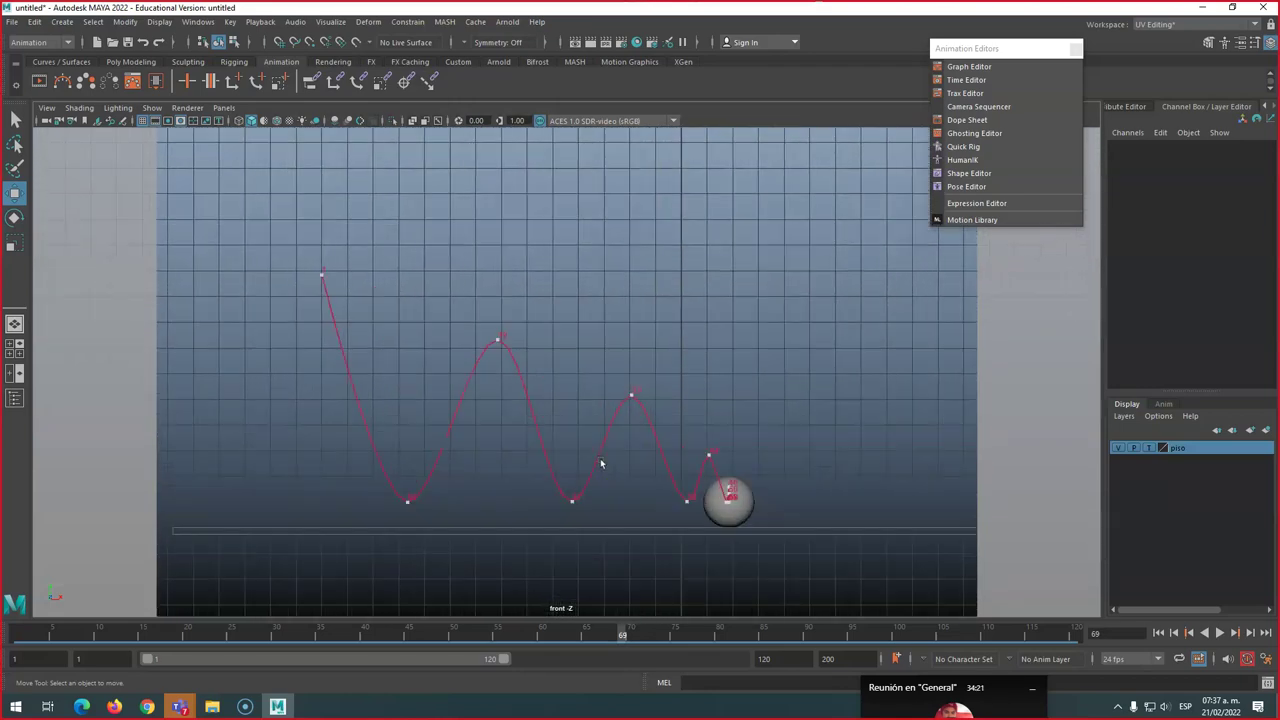
{"action": "left_click_drag", "start_coordinate": [587, 476], "coordinate": [589, 471]}
{"action": "middle_click_drag", "start_coordinate": [591, 463], "coordinate": [567, 473], "text": "alt"}
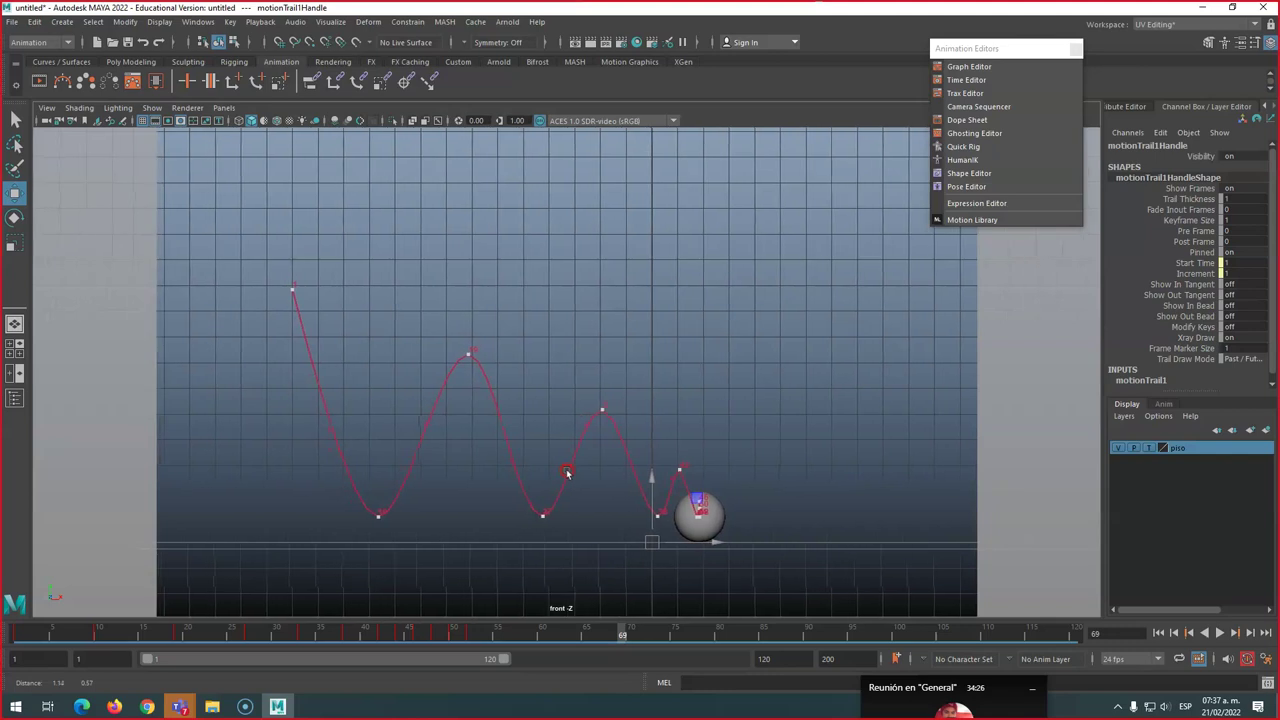
Open the Playblast options and arrange the dialog so that all its settings fit on screen
{"action": "right_click", "coordinate": [464, 634]}
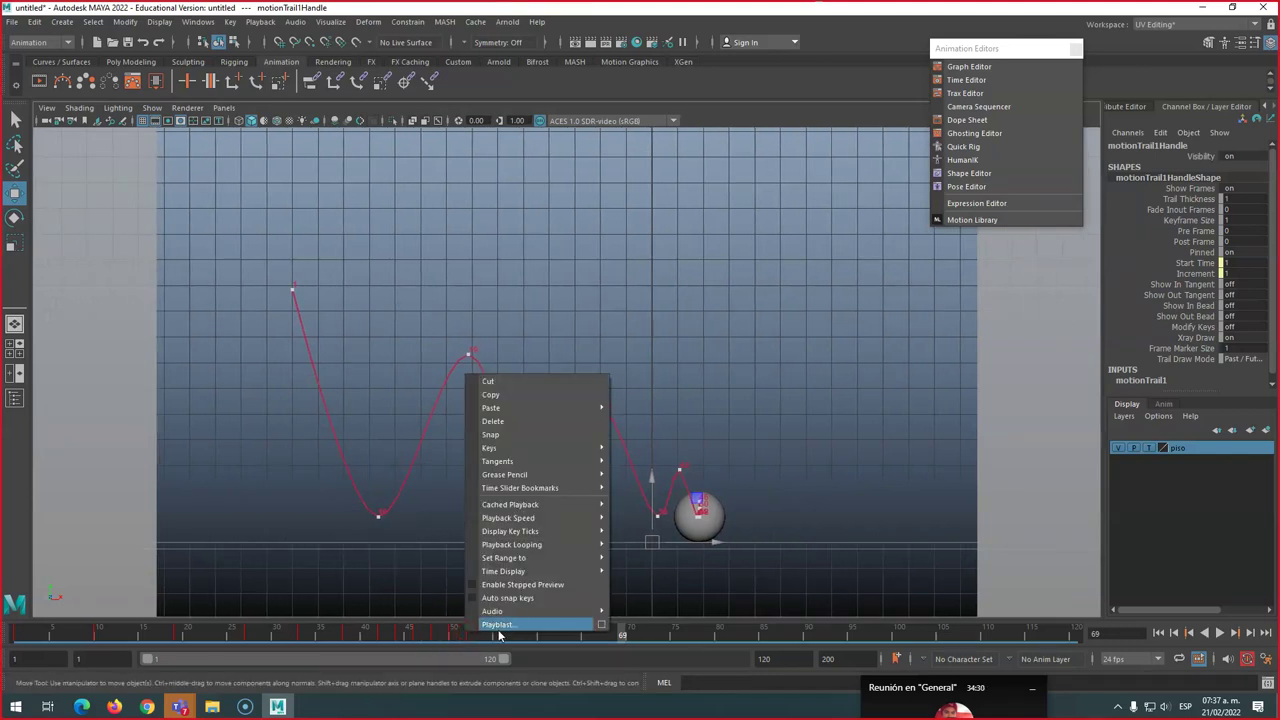
{"action": "right_click", "coordinate": [770, 634]}
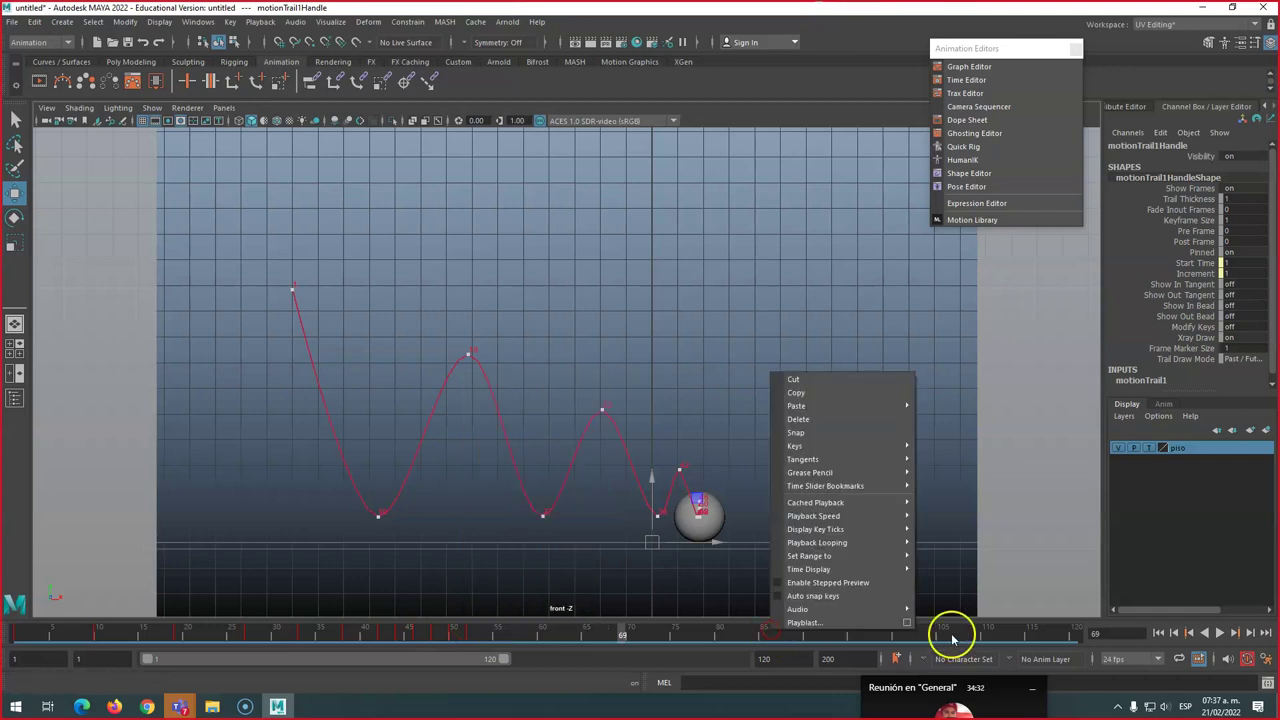
{"action": "right_click", "coordinate": [1003, 634]}
{"action": "right_click", "coordinate": [312, 632]}
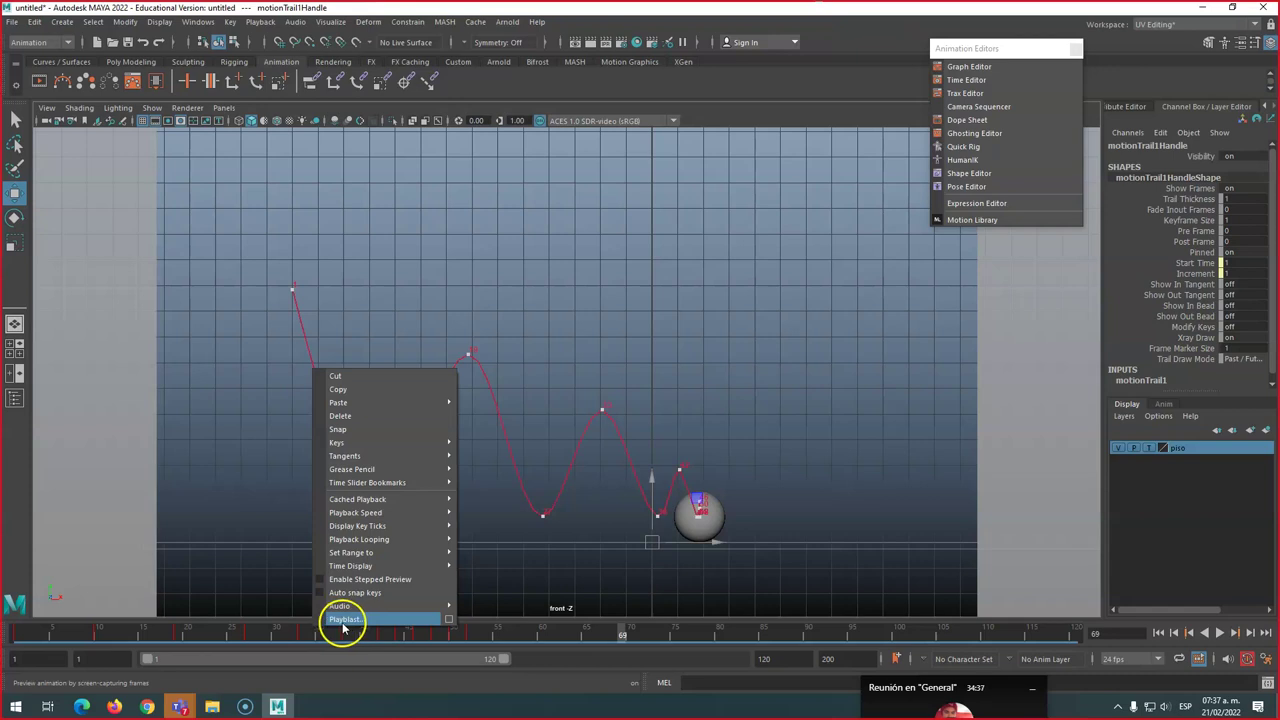
{"action": "left_click", "coordinate": [450, 620]}
{"action": "left_click_drag", "start_coordinate": [568, 243], "coordinate": [575, 121]}
{"action": "left_click_drag", "start_coordinate": [664, 364], "coordinate": [668, 394]}
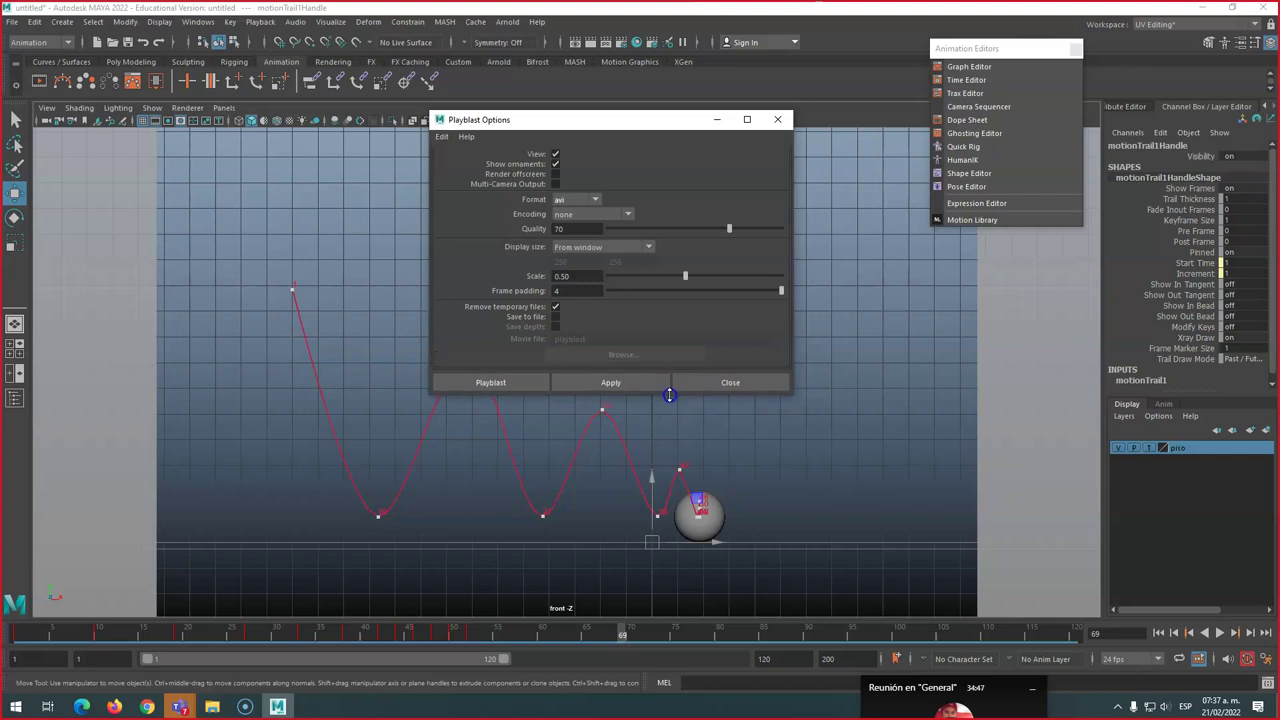
Set the playblast format to qt, the encoding to H.264 and the quality to 100
{"action": "left_click", "coordinate": [580, 202]}
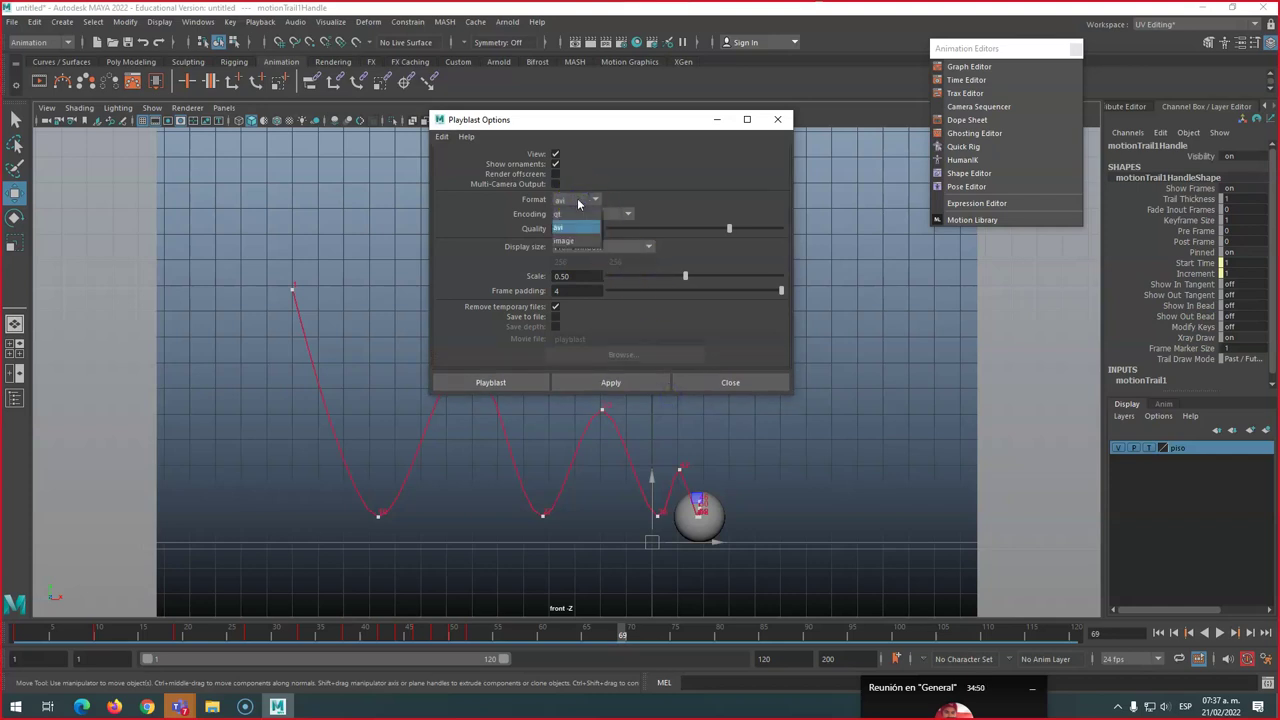
{"action": "left_click", "coordinate": [563, 215]}
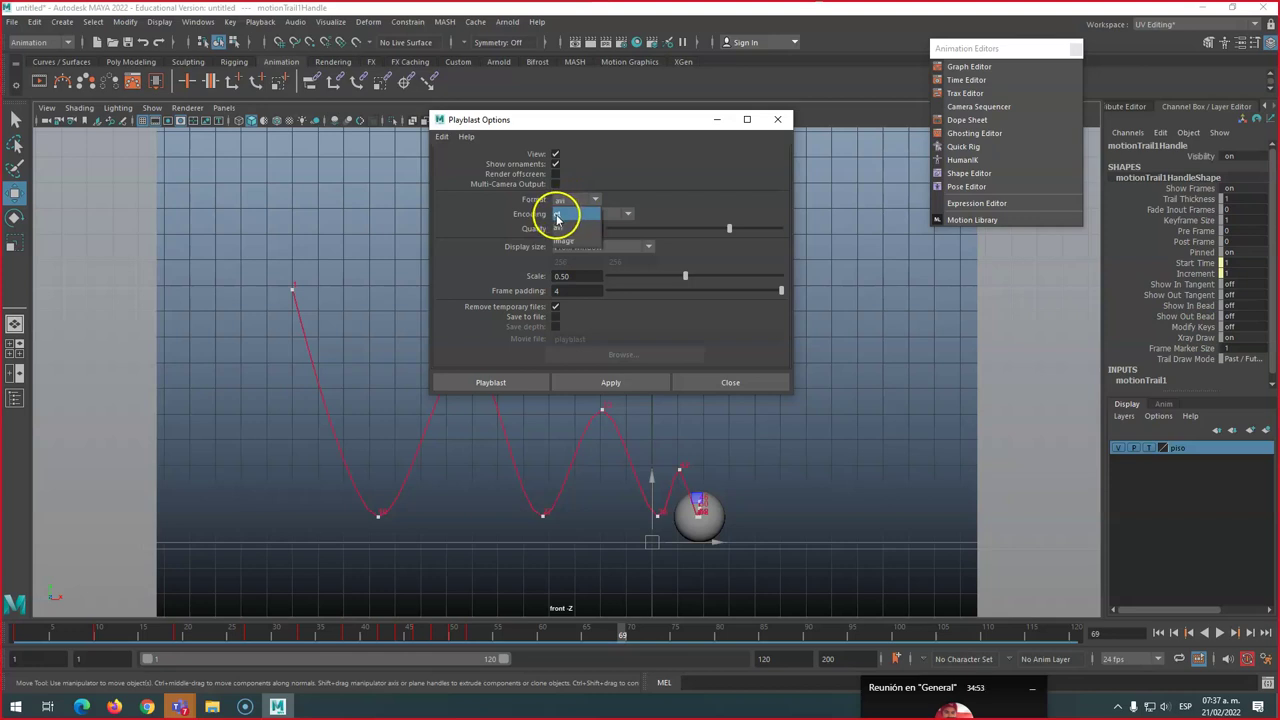
{"action": "left_click", "coordinate": [560, 216]}
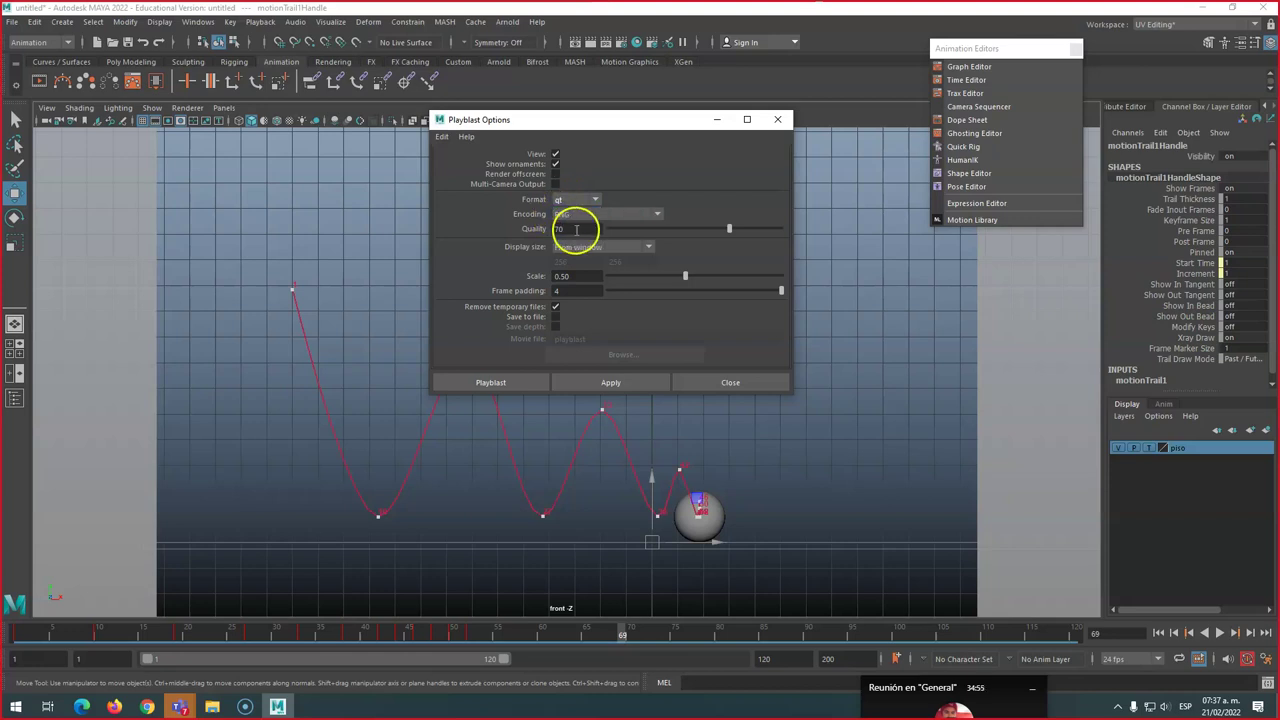
{"action": "left_click", "coordinate": [659, 217]}
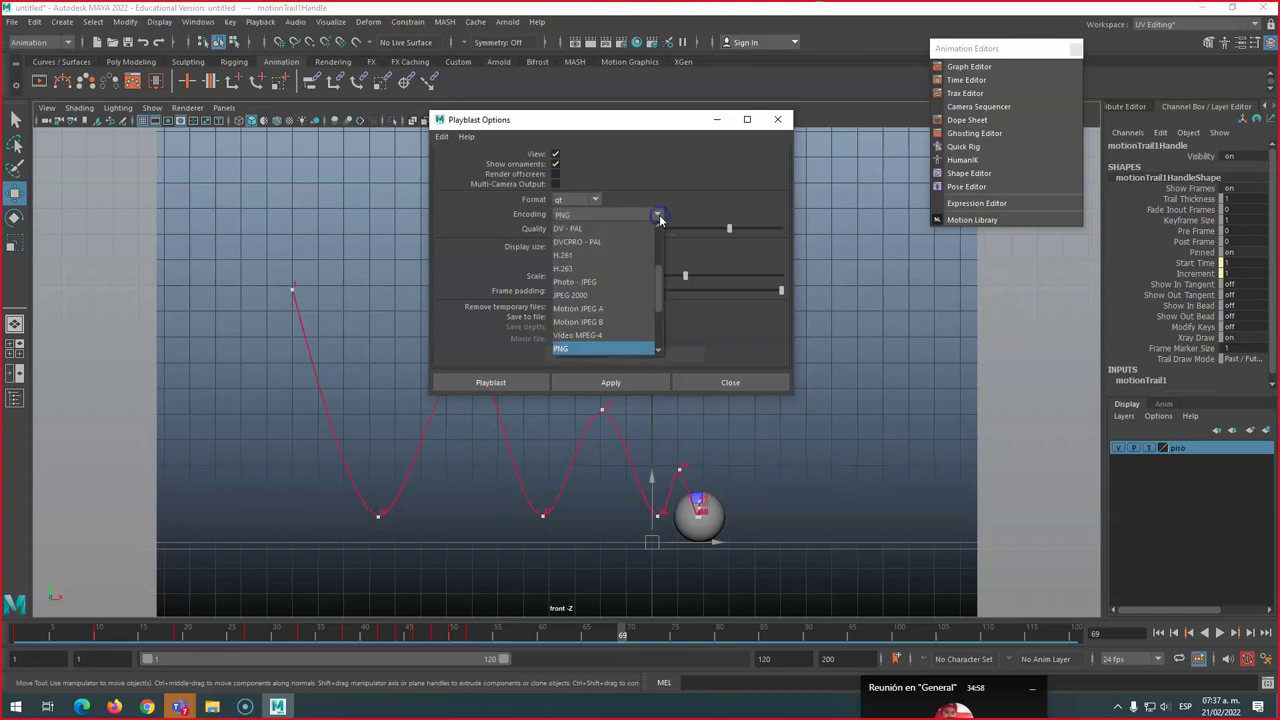
{"action": "scroll", "coordinate": [659, 275], "scroll_direction": "up", "scroll_amount": 1}
{"action": "scroll", "coordinate": [658, 270], "scroll_direction": "up", "scroll_amount": 2}
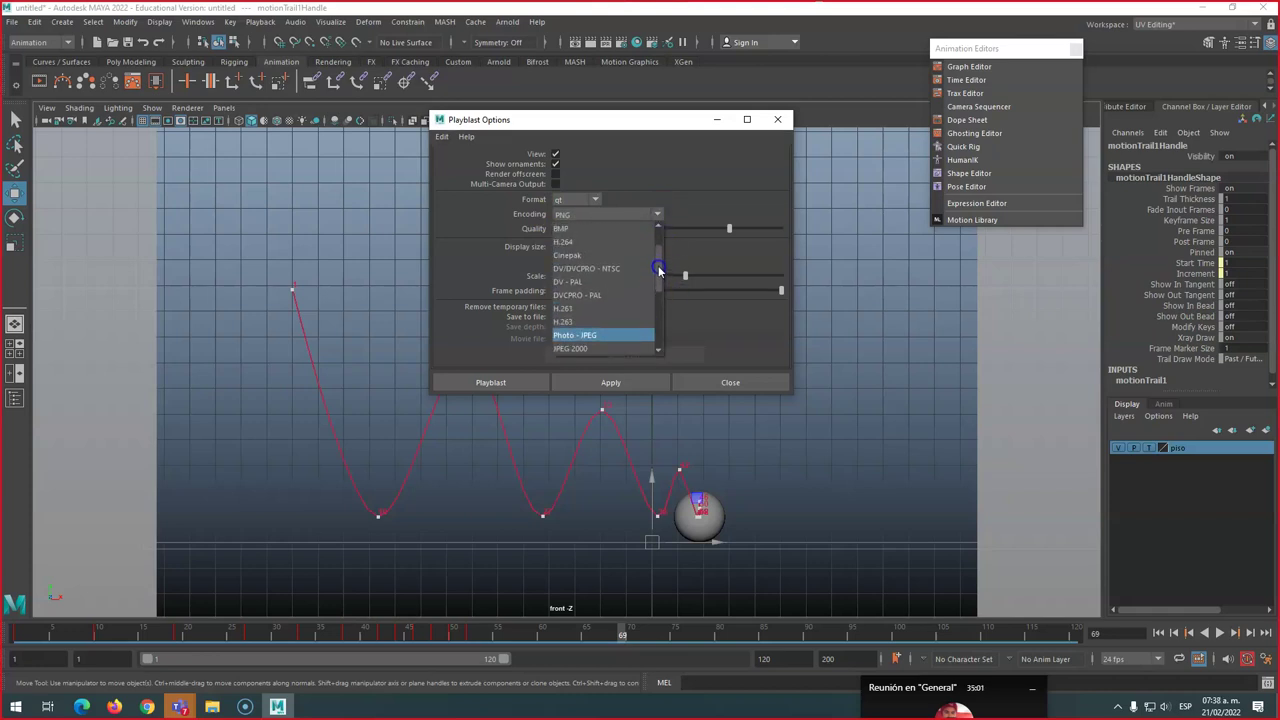
{"action": "left_click", "coordinate": [564, 256]}
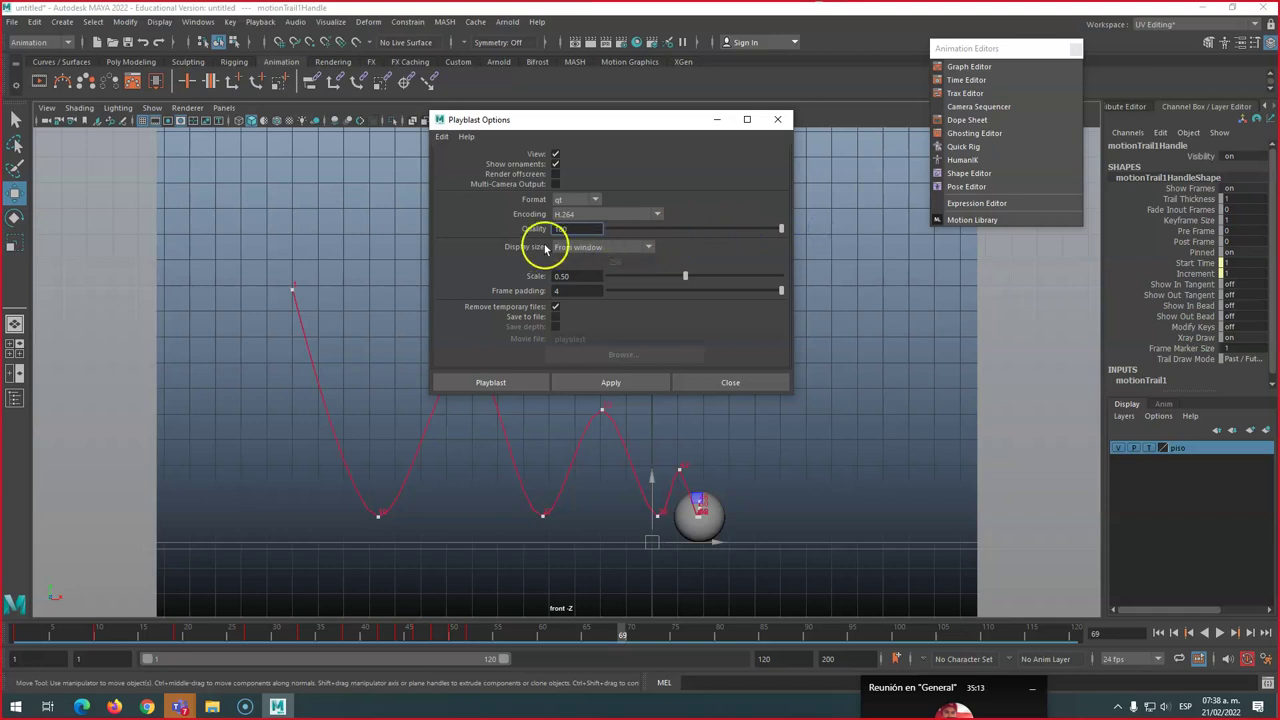
Set the playblast scale to 1.00 and its display size to a custom 960 by 540
{"action": "left_click", "coordinate": [648, 248]}
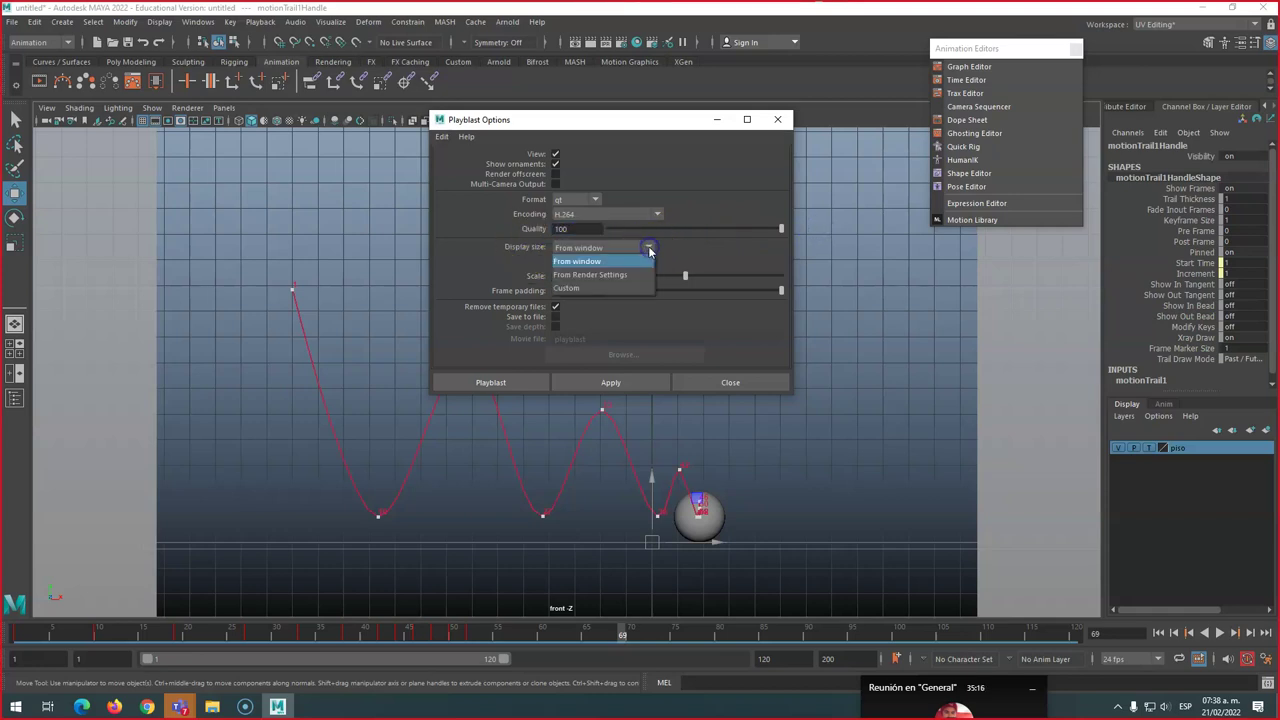
{"action": "left_click", "coordinate": [577, 261]}
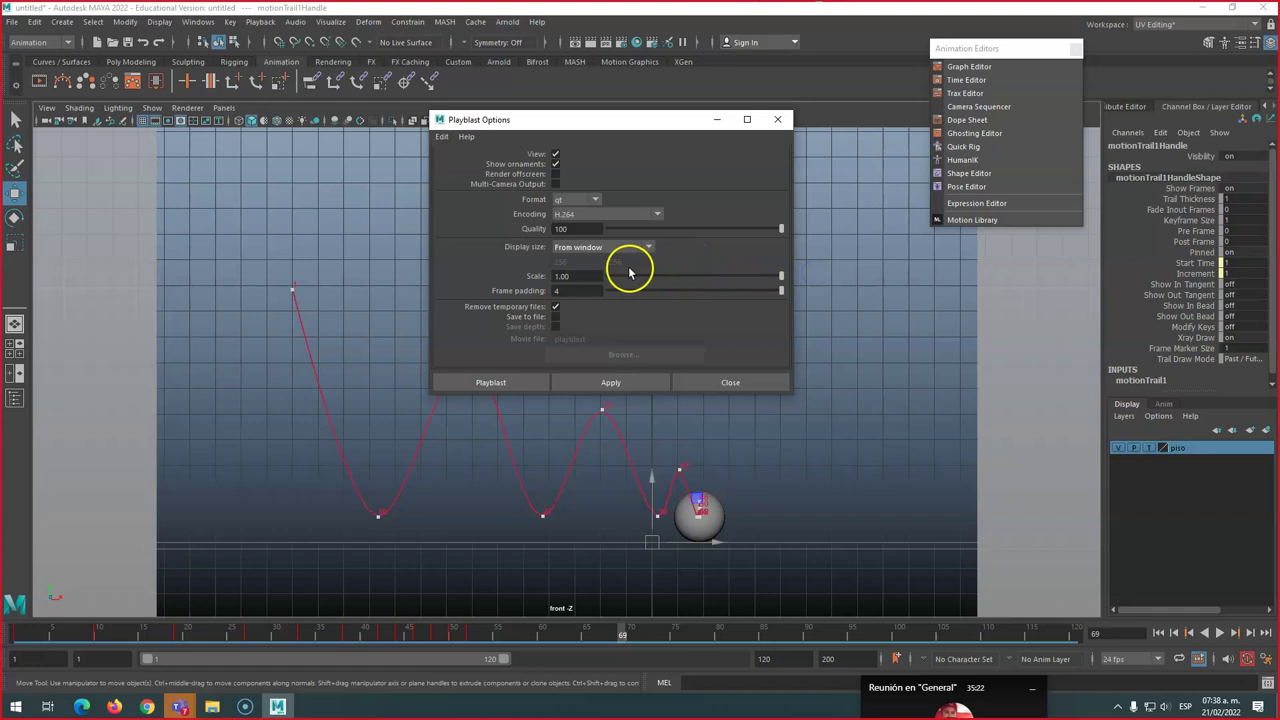
{"action": "left_click_drag", "start_coordinate": [605, 120], "coordinate": [555, 117]}
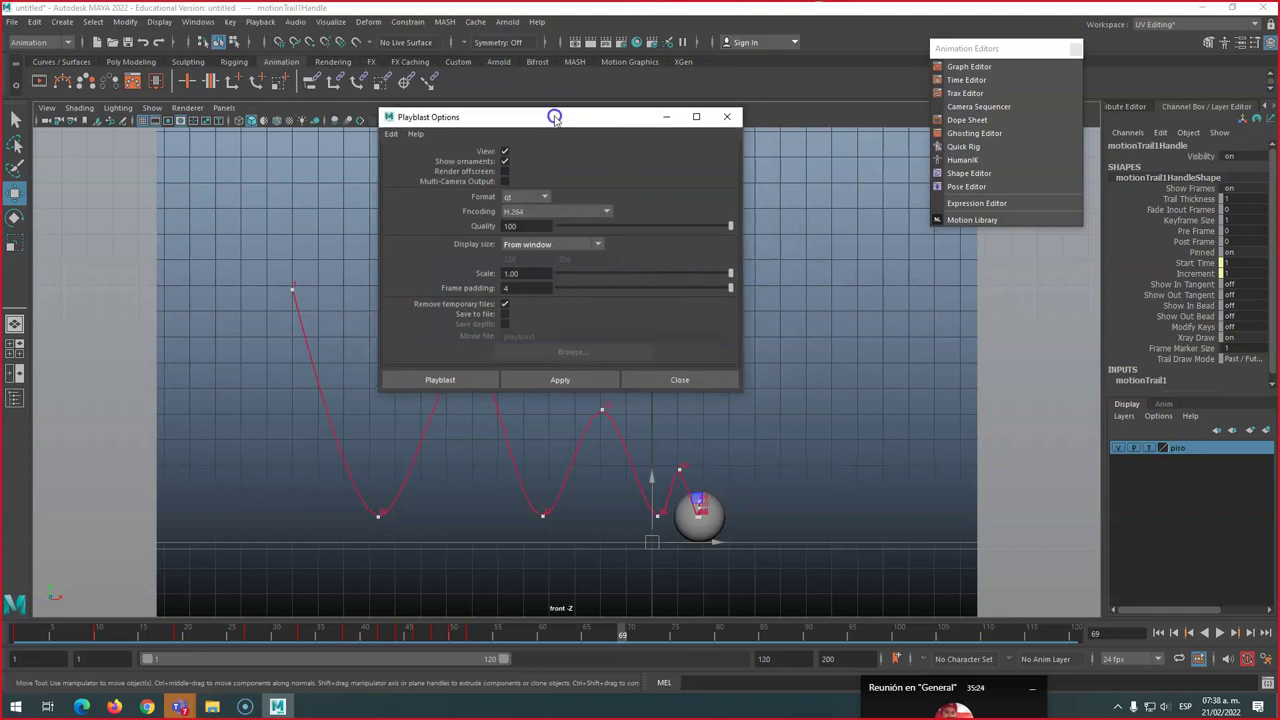
{"action": "left_click", "coordinate": [579, 246]}
{"action": "left_click", "coordinate": [527, 285]}
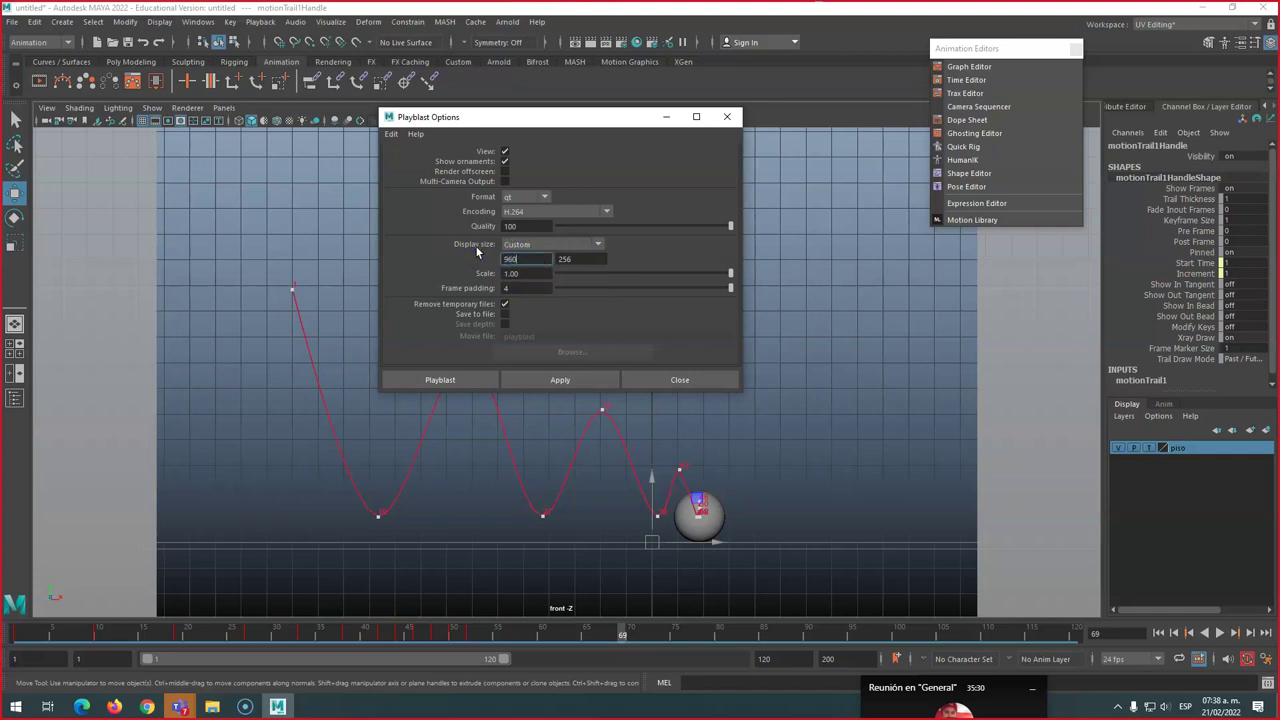
{"action": "left_click", "coordinate": [568, 259]}
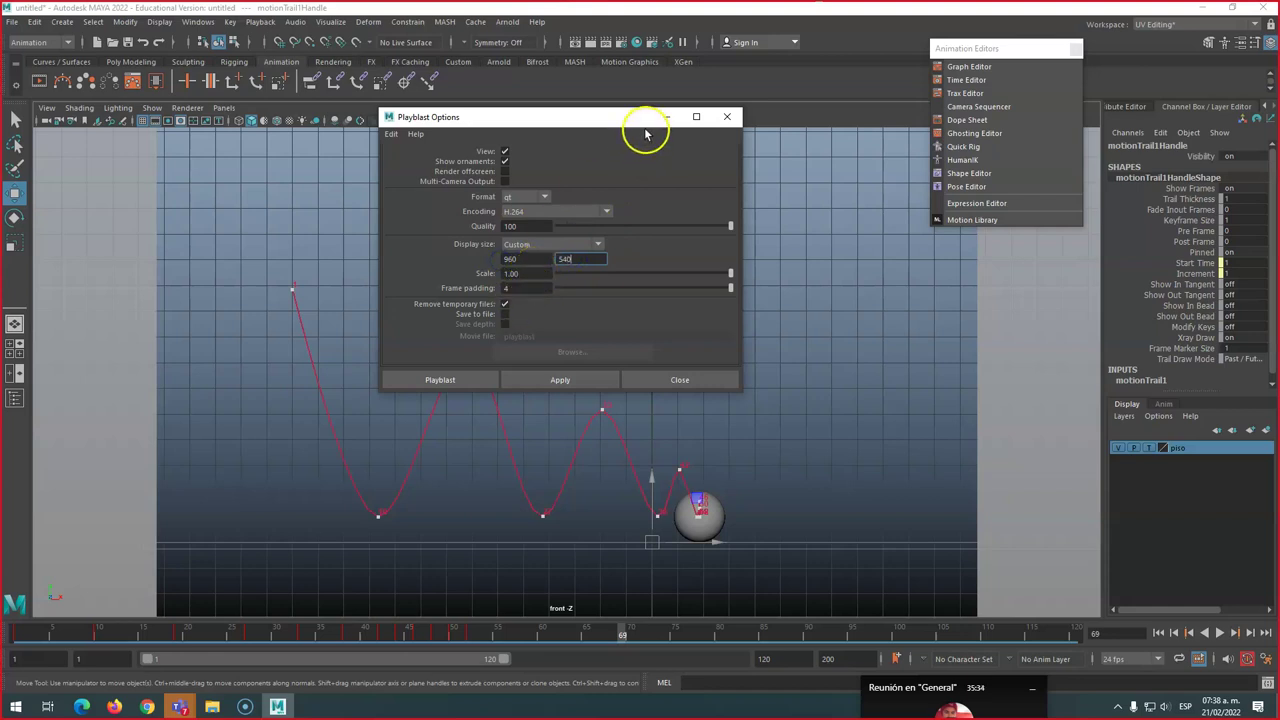
{"action": "left_click_drag", "start_coordinate": [600, 120], "coordinate": [641, 116]}
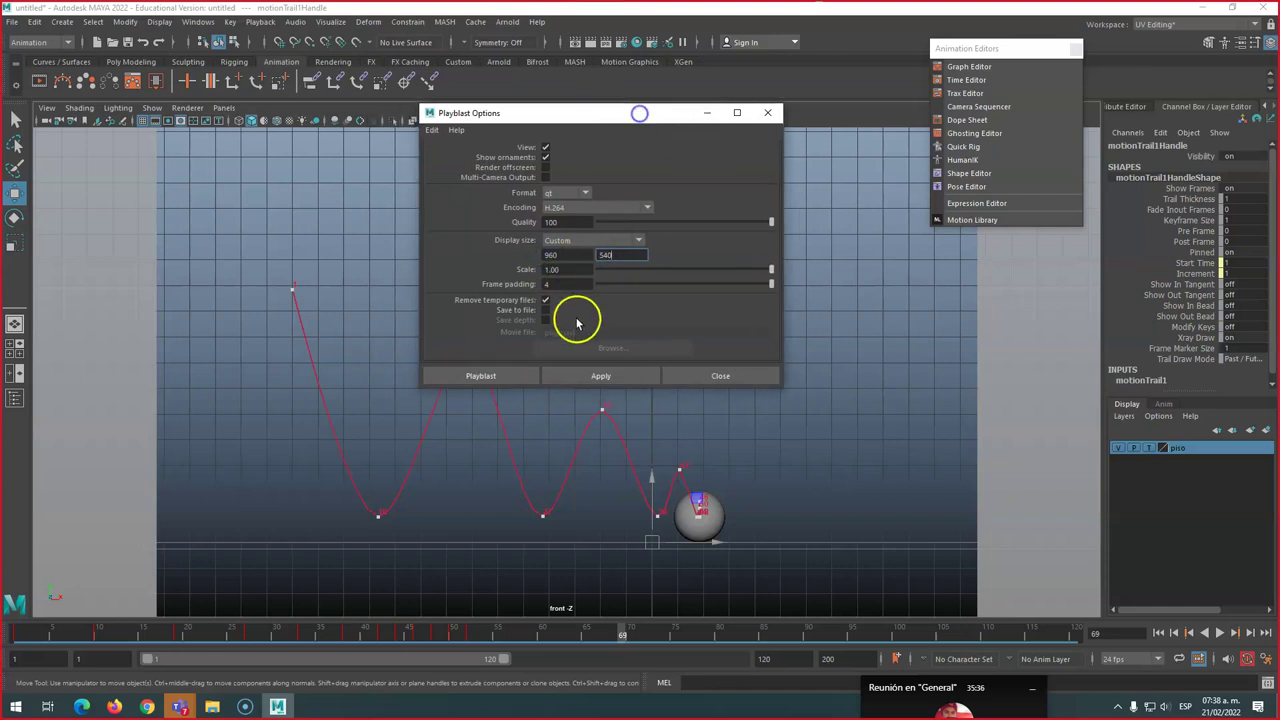
{"action": "left_click", "coordinate": [571, 254]}
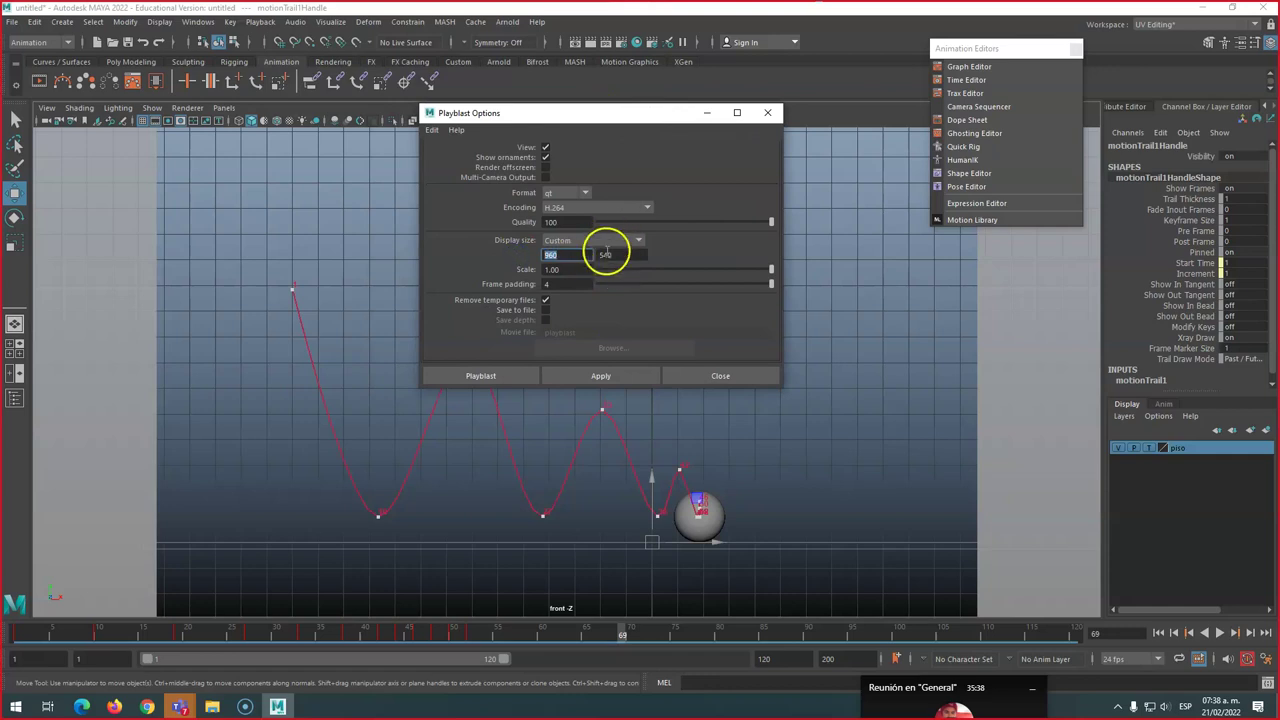
Reselect the qt format and H.264 encoding for the playblast, and review the custom display size values
{"action": "left_click", "coordinate": [562, 193]}
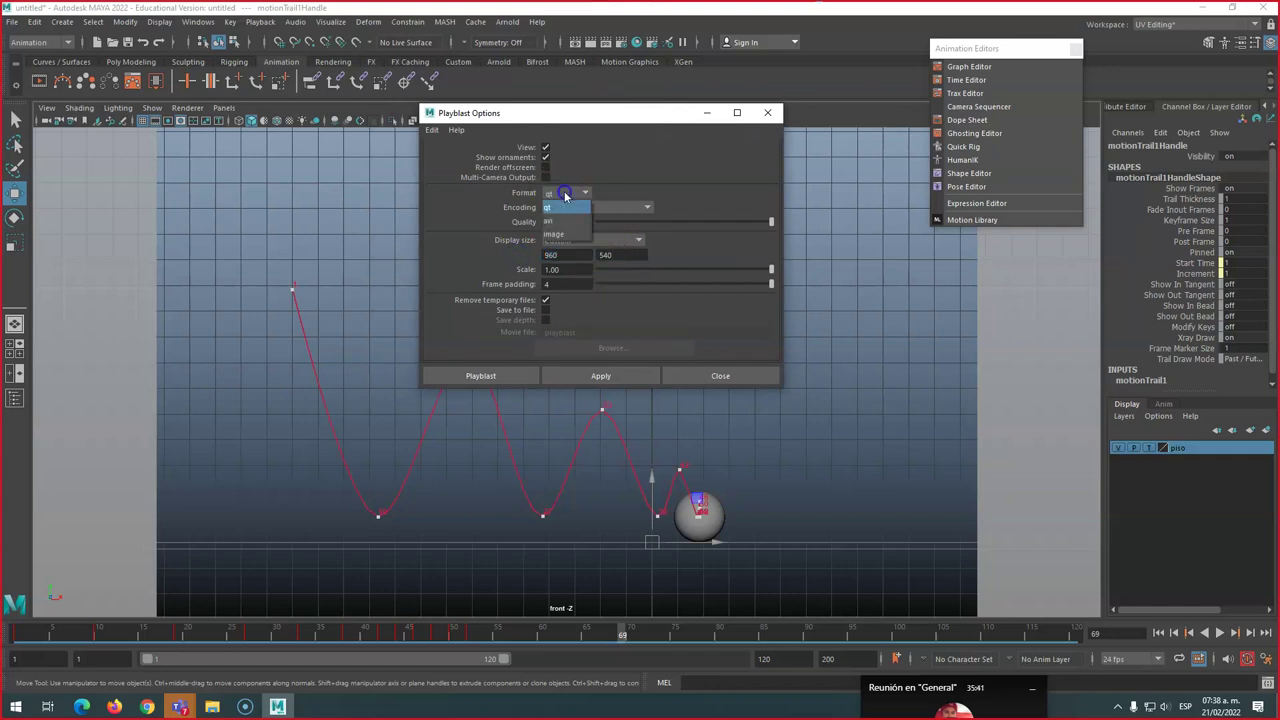
{"action": "left_click", "coordinate": [556, 208]}
{"action": "left_click", "coordinate": [567, 208]}
{"action": "left_click_drag", "start_coordinate": [648, 223], "coordinate": [648, 251]}
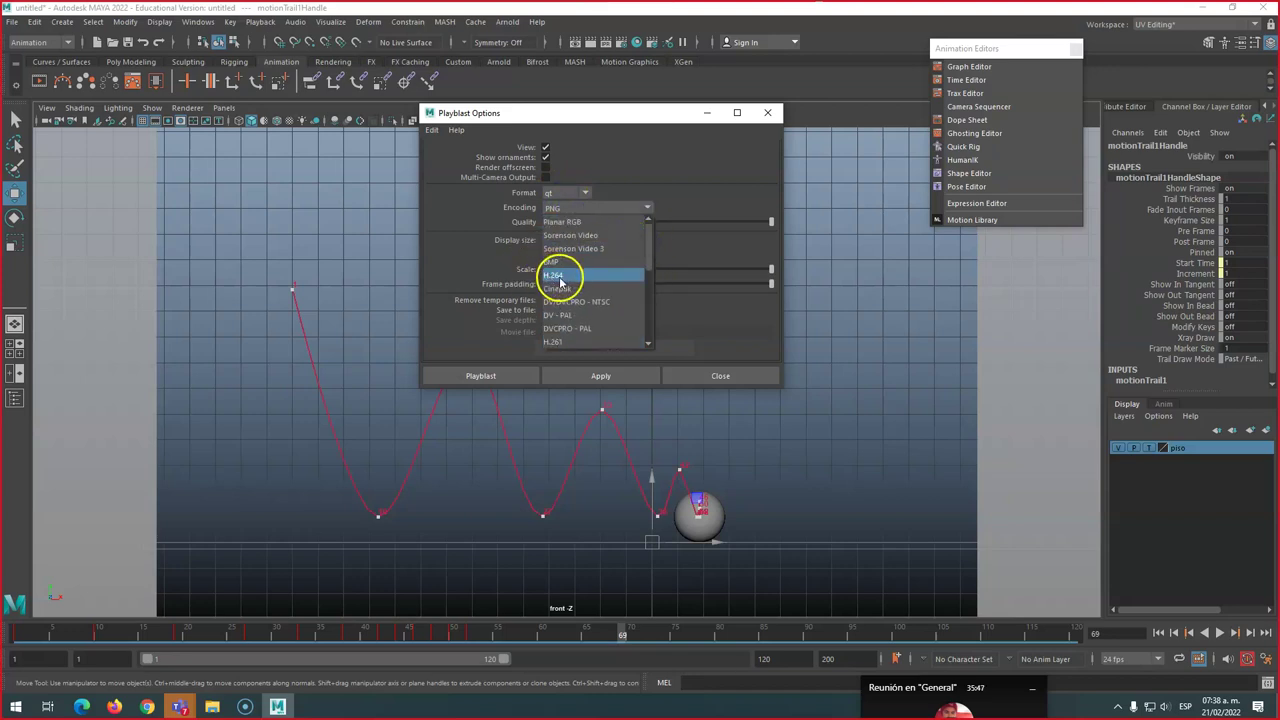
{"action": "left_click", "coordinate": [558, 276]}
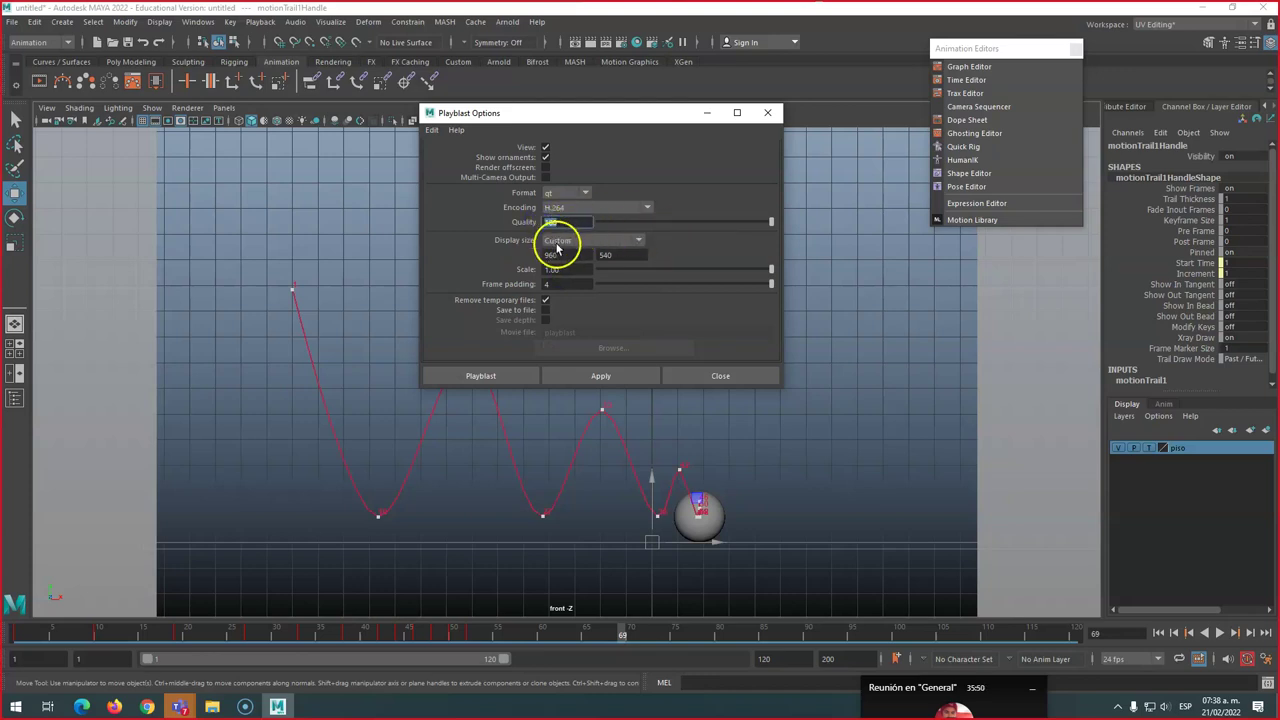
{"action": "left_click", "coordinate": [558, 241]}
{"action": "left_click", "coordinate": [561, 284]}
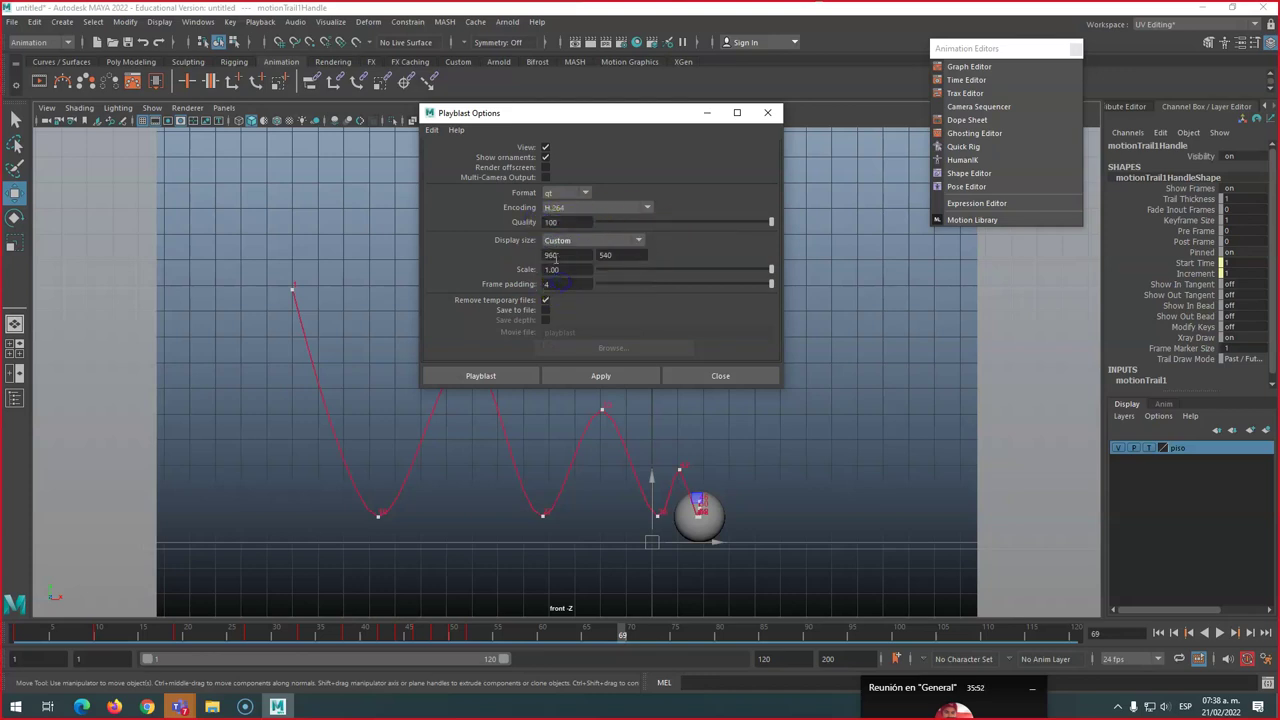
{"action": "double_click", "coordinate": [607, 255]}
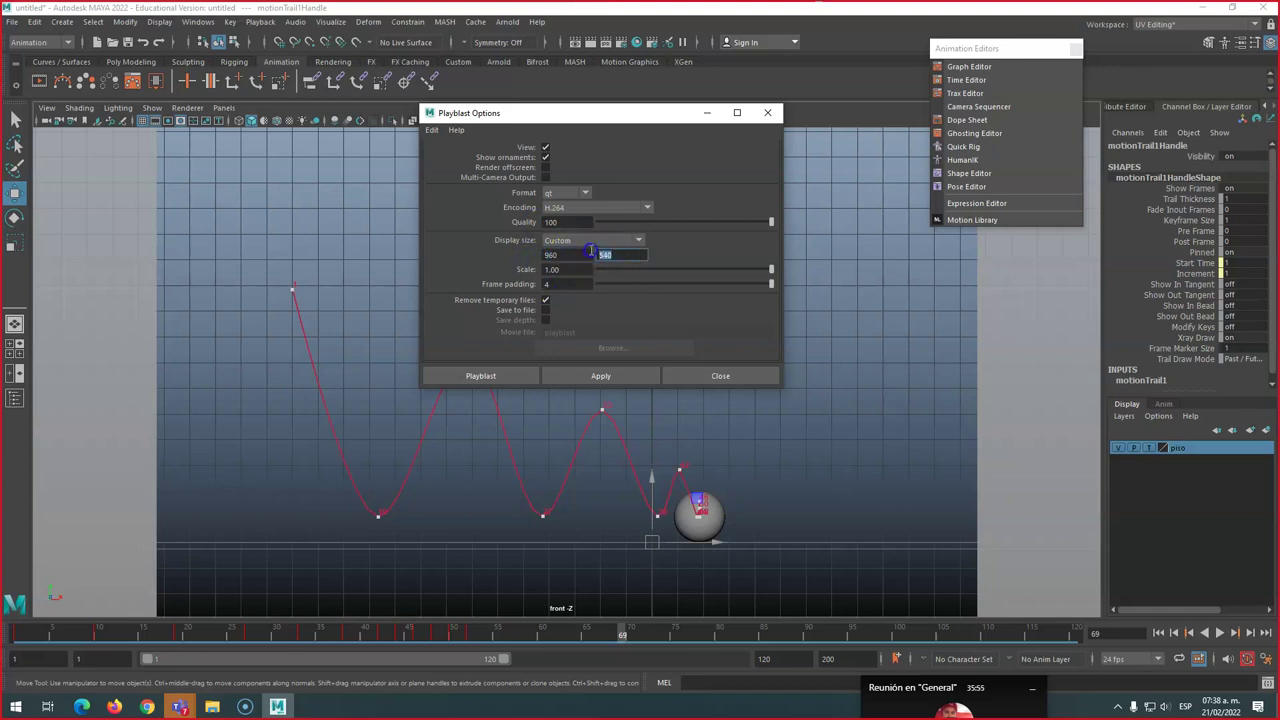
Enable saving the playblast to file and set its movie file to Apellido Nombre_Pelota3d on the Desktop
{"action": "left_click", "coordinate": [545, 311]}
{"action": "left_click", "coordinate": [612, 349]}
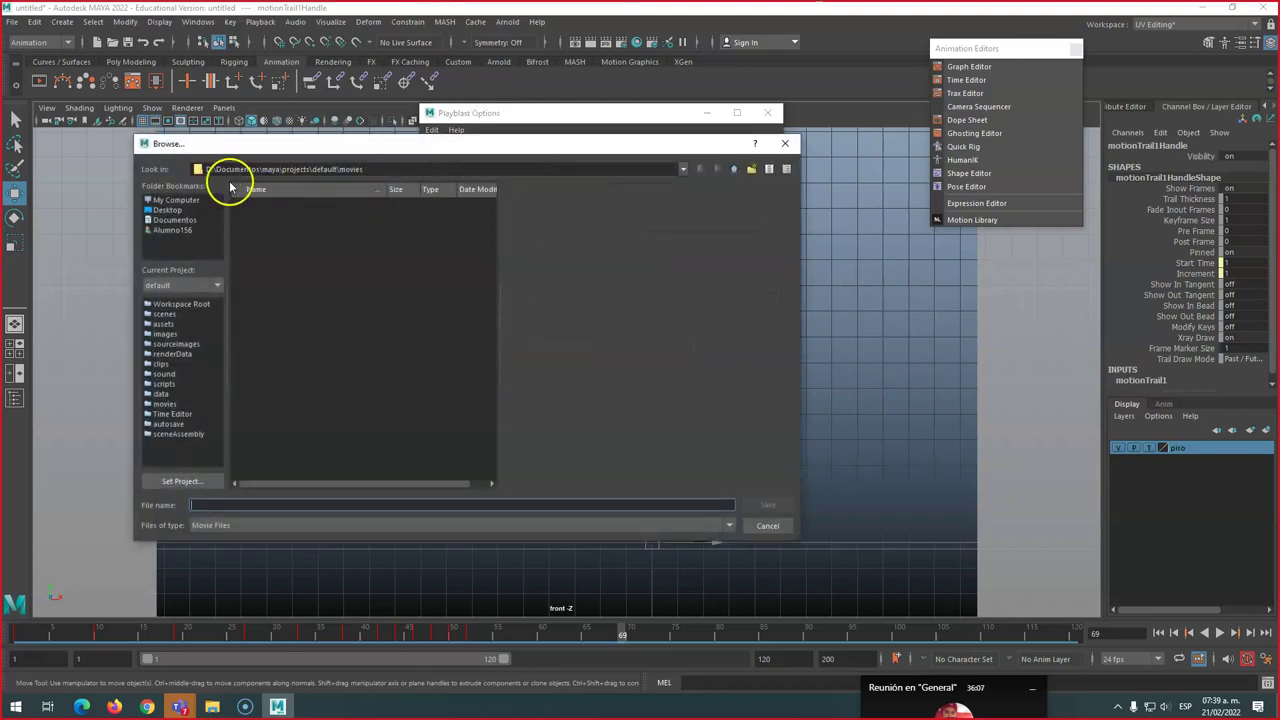
{"action": "left_click_drag", "start_coordinate": [214, 169], "coordinate": [240, 170]}
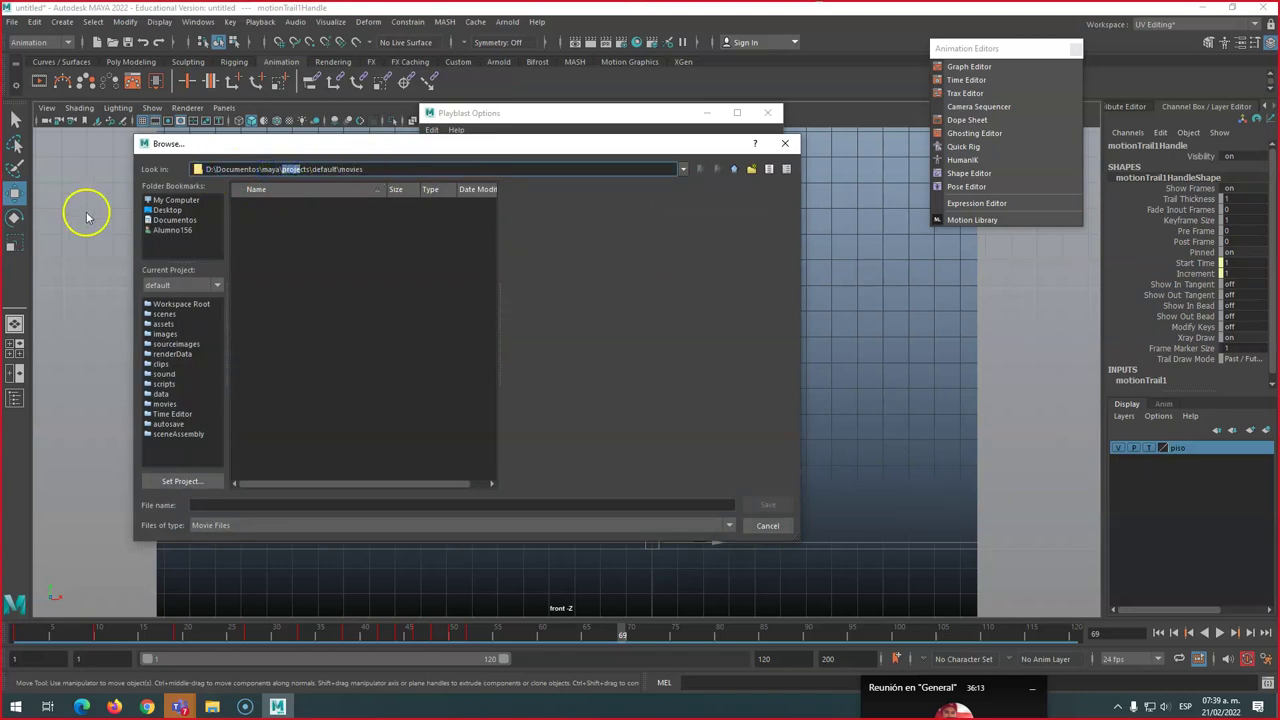
{"action": "left_click", "coordinate": [168, 211]}
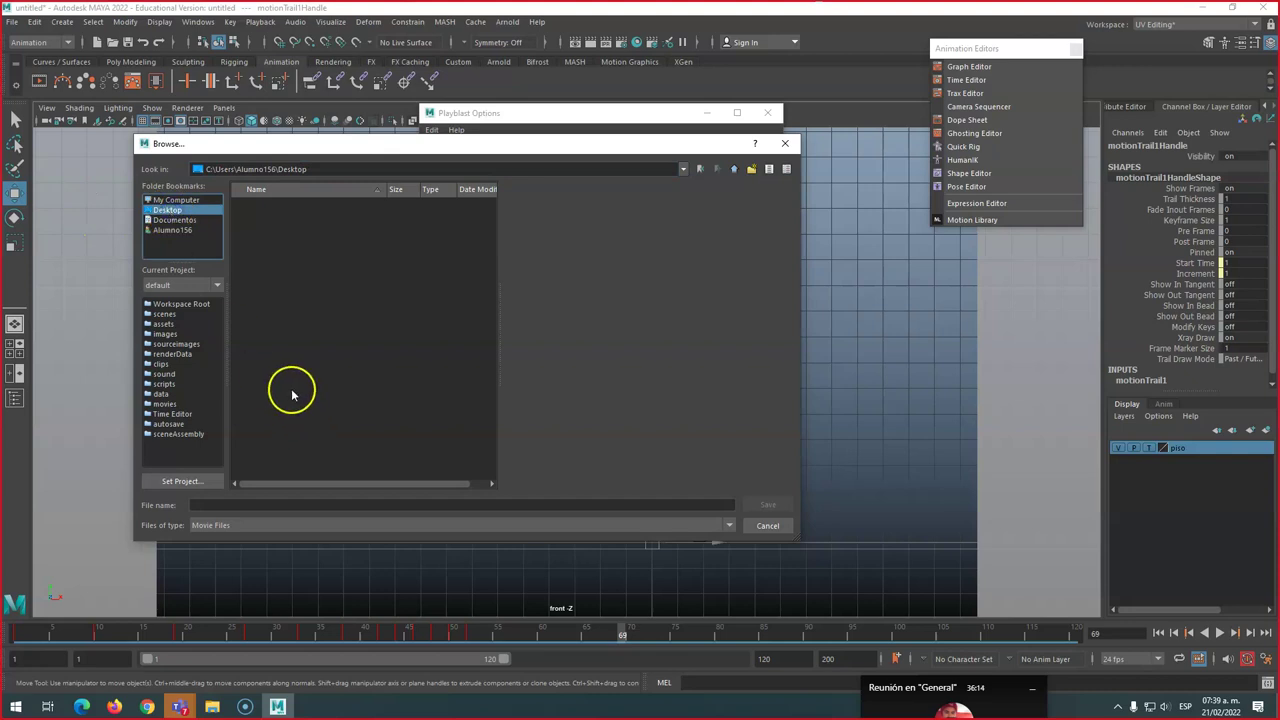
{"action": "left_click", "coordinate": [237, 505]}
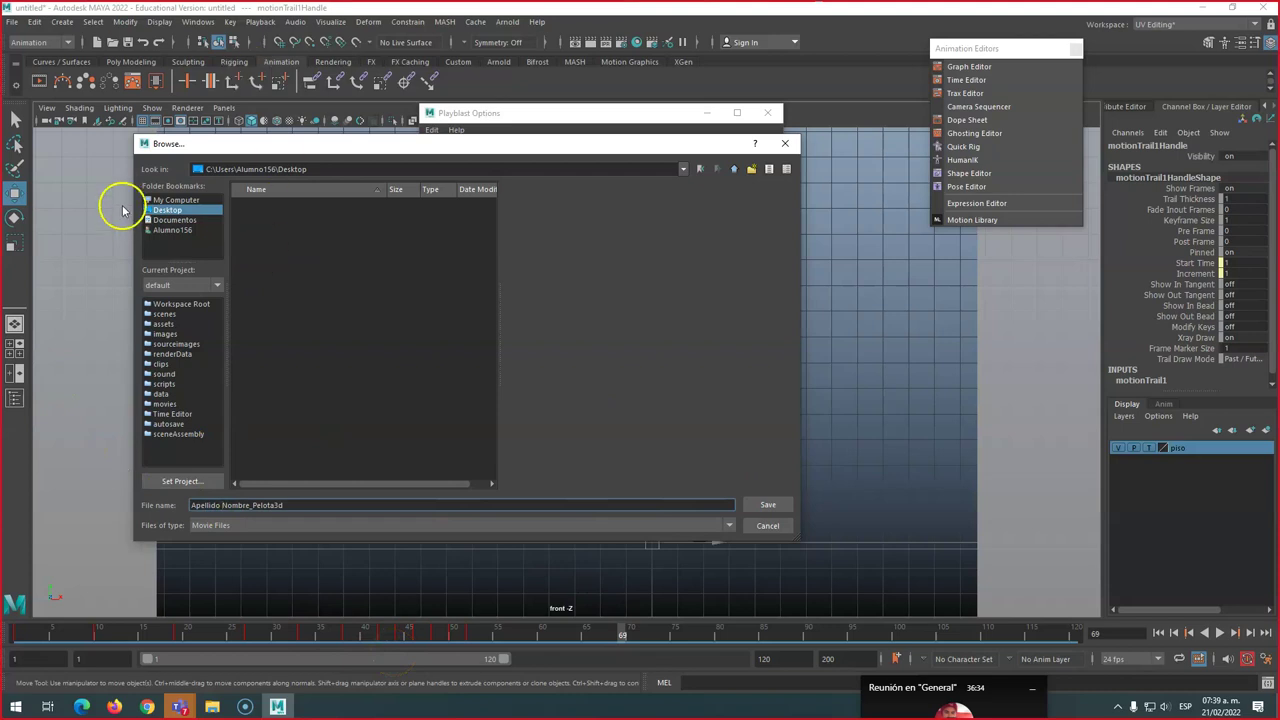
{"action": "left_click", "coordinate": [770, 505]}
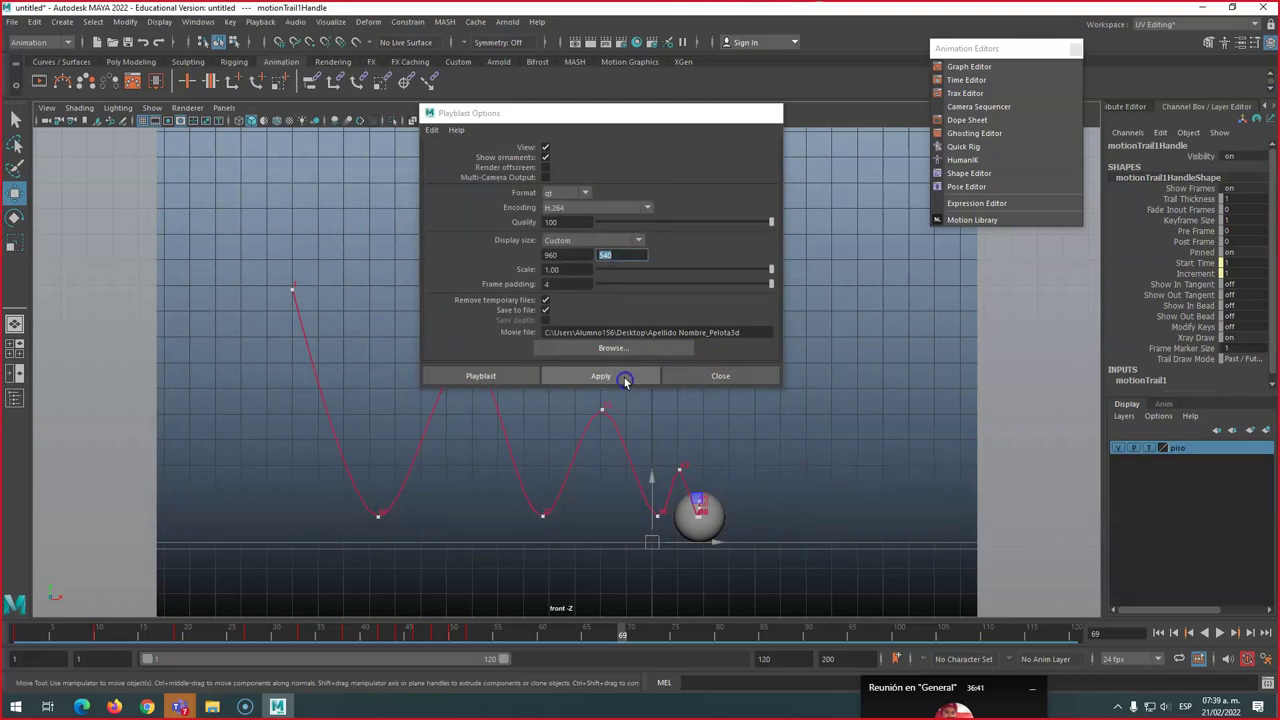
Generate the playblast with these settings, and review the resulting movie in the video player before closing it
{"action": "left_click", "coordinate": [624, 380]}
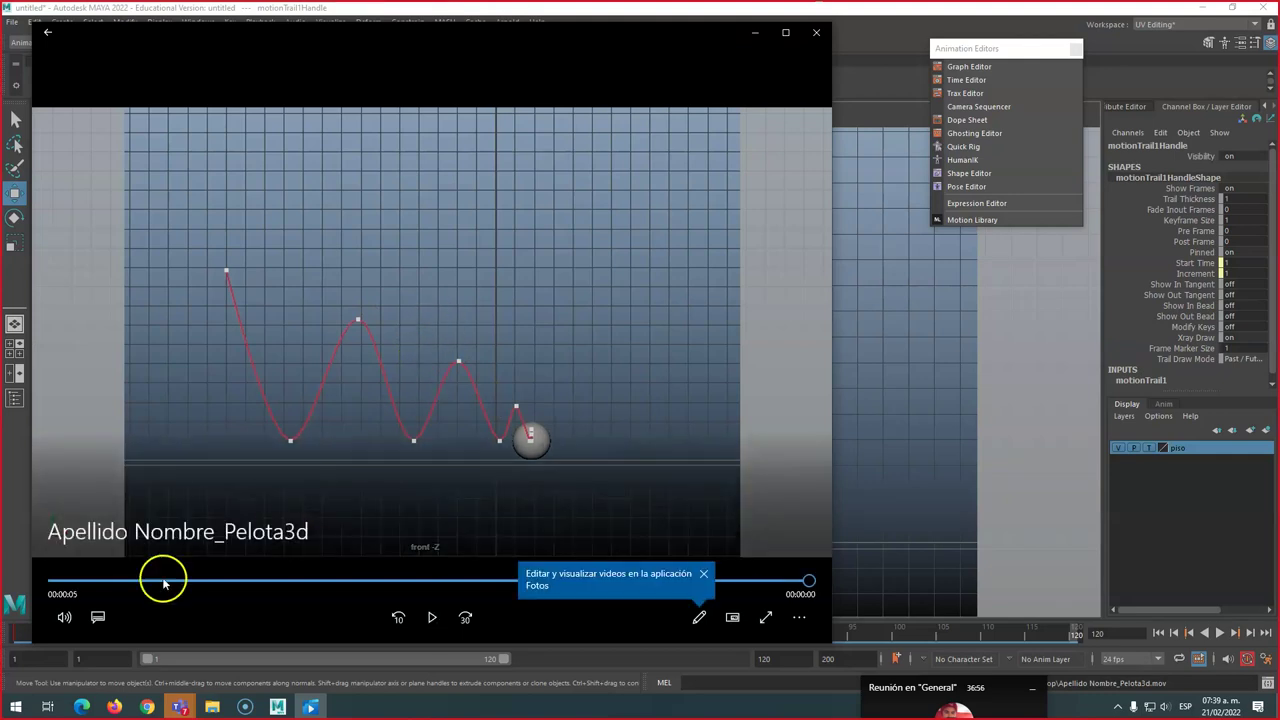
{"action": "left_click", "coordinate": [432, 617]}
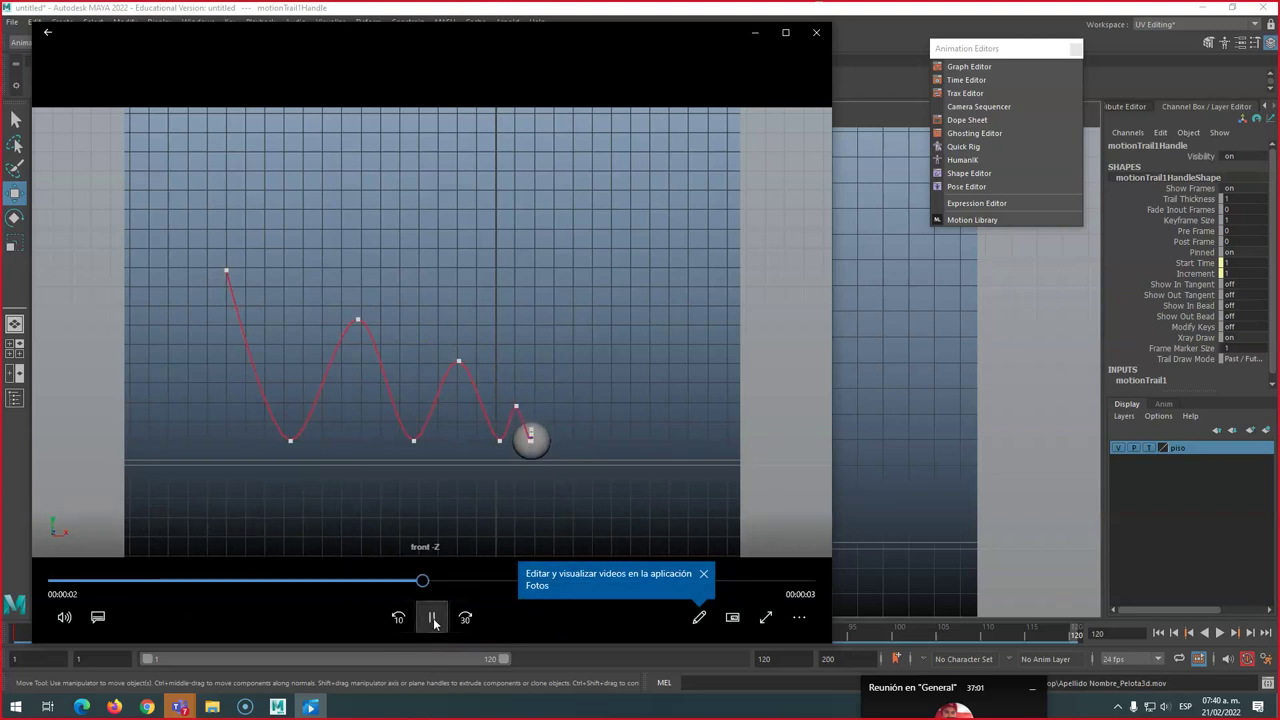
{"action": "left_click", "coordinate": [433, 618]}
{"action": "left_click", "coordinate": [432, 617]}
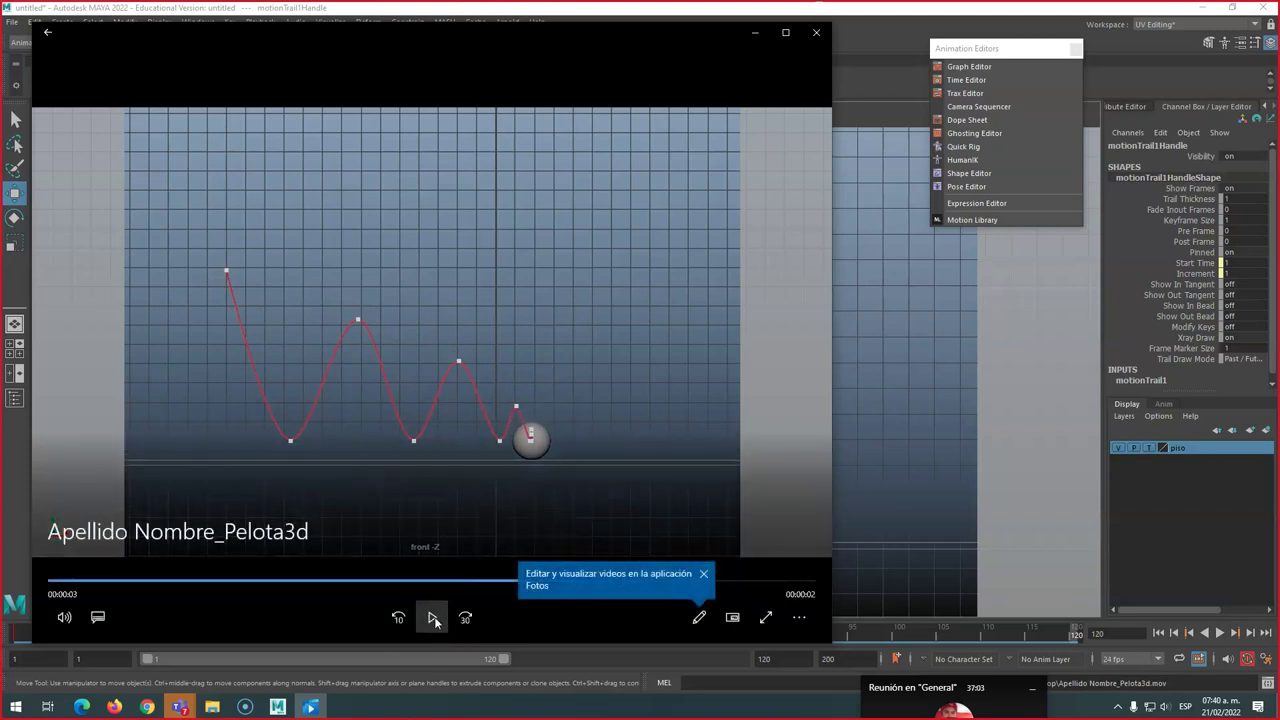
{"action": "left_click", "coordinate": [816, 34]}
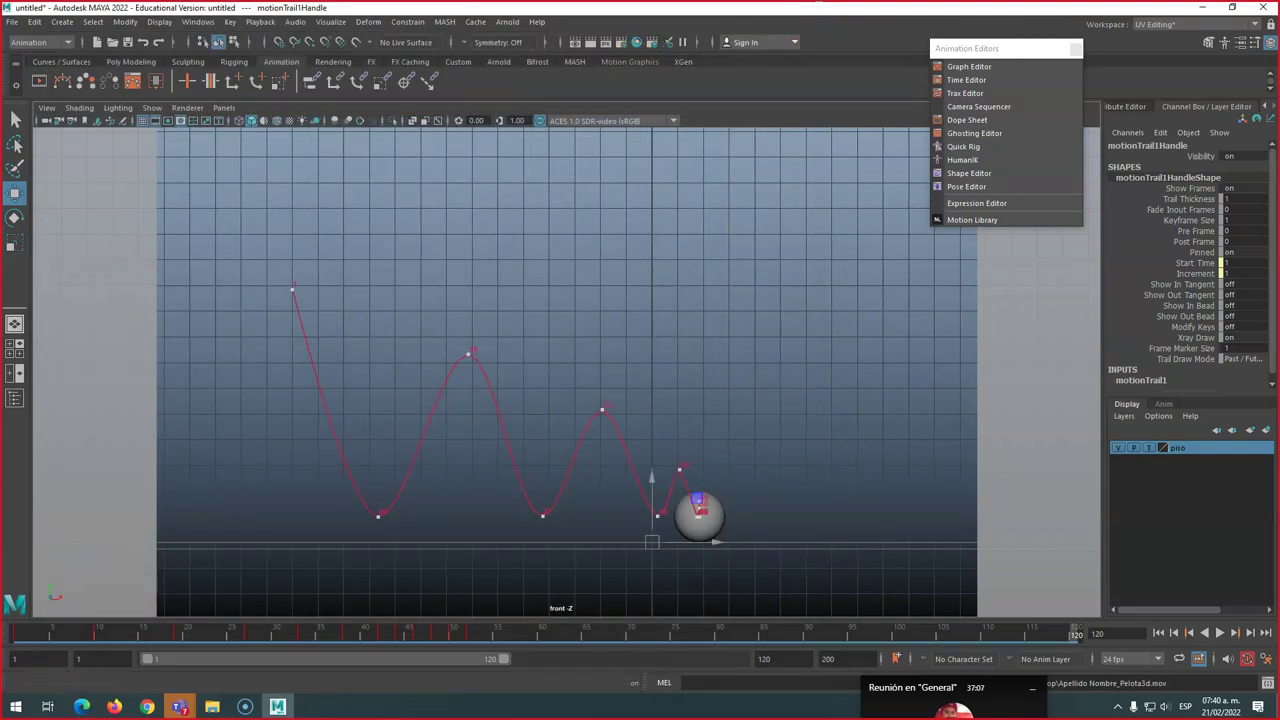